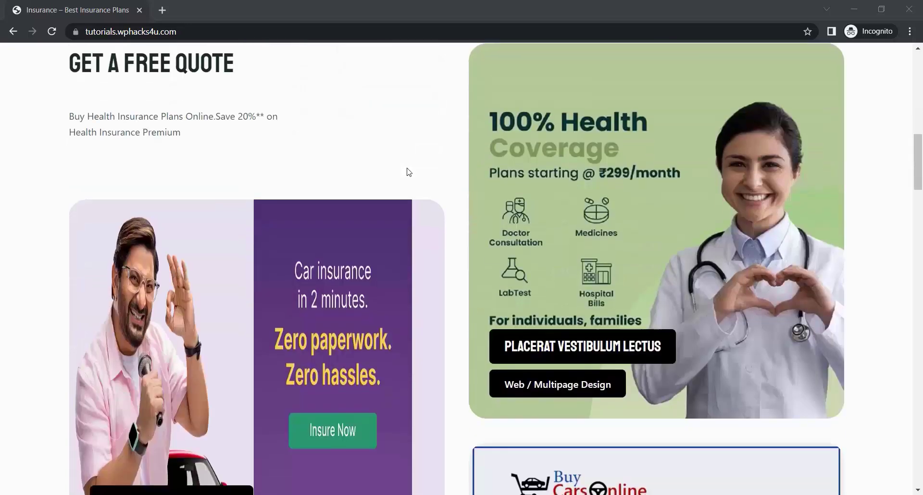
Look through the insurance home page from the free quote offers to the footer, including the insurance category cards.
scroll(407, 172, down, 5)
scroll(406, 168, down, 10)
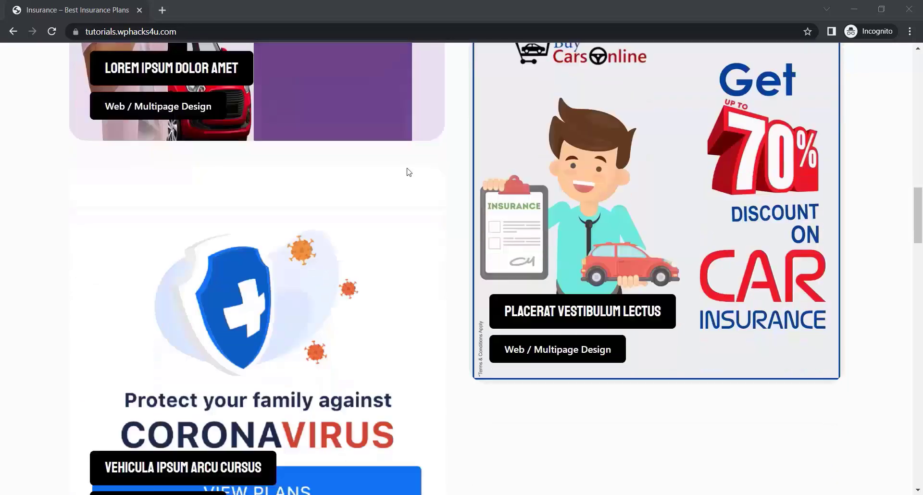
scroll(408, 172, down, 6)
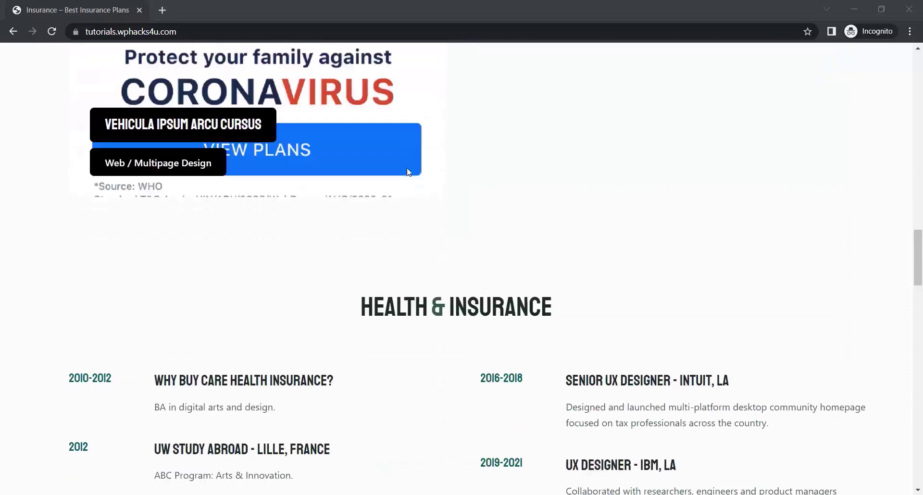
scroll(408, 172, down, 8)
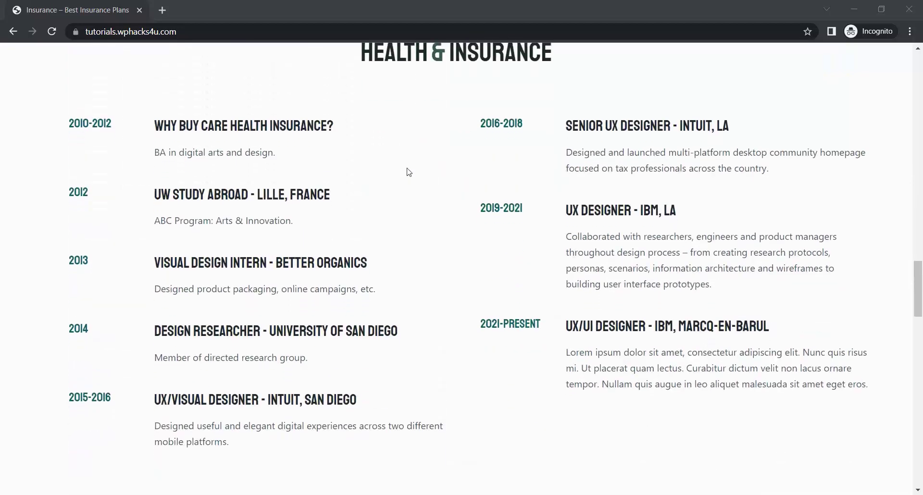
scroll(408, 172, down, 15)
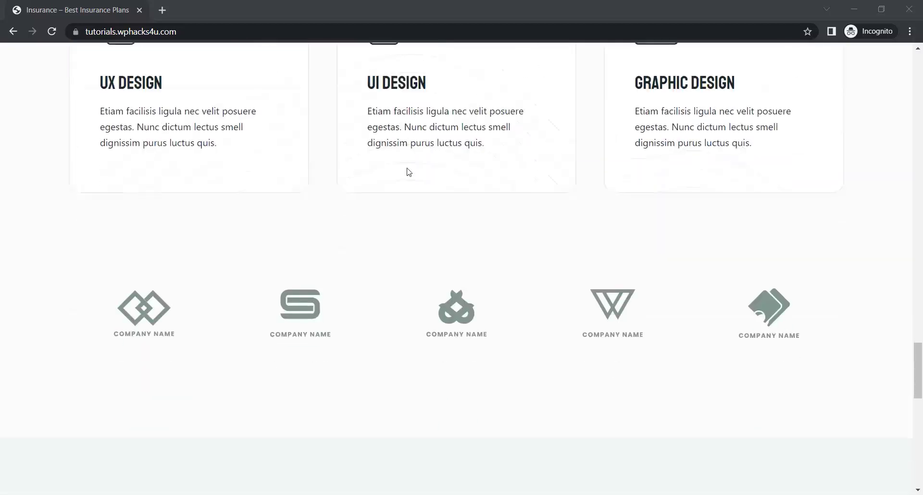
scroll(408, 172, down, 1)
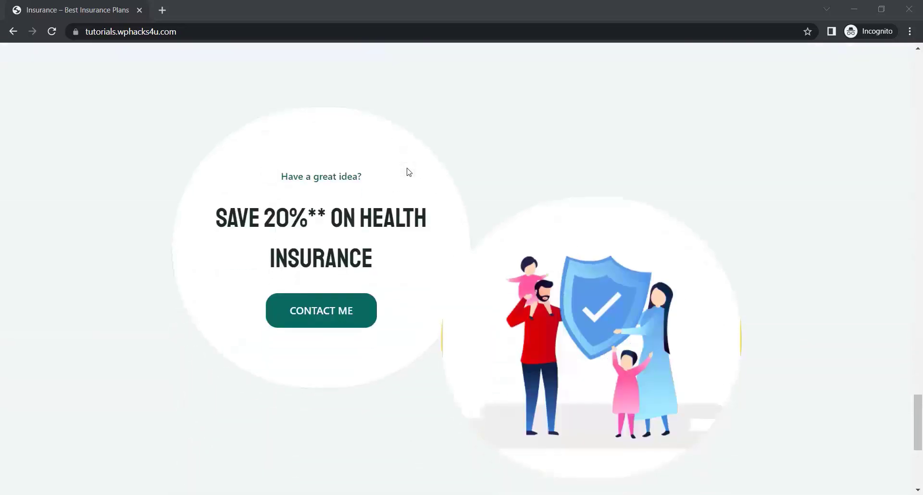
scroll(408, 172, down, 3)
scroll(408, 172, down, 2)
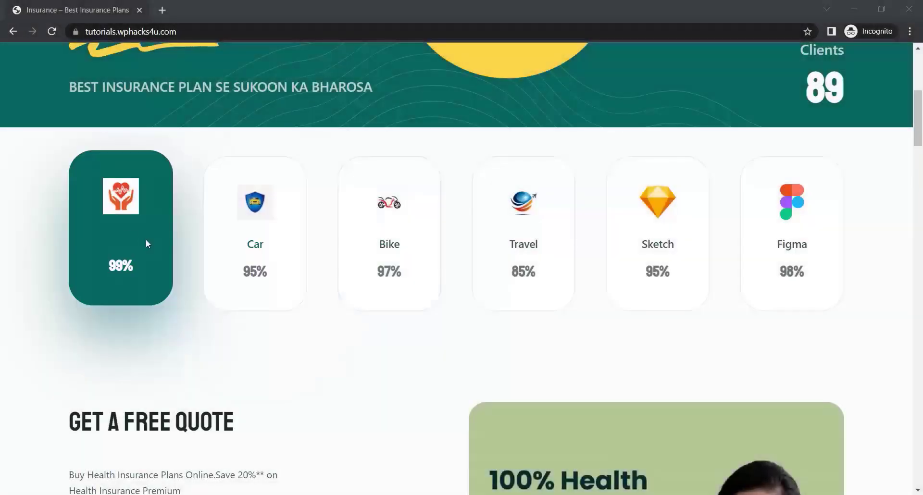
scroll(145, 239, down, 1)
scroll(147, 244, down, 2)
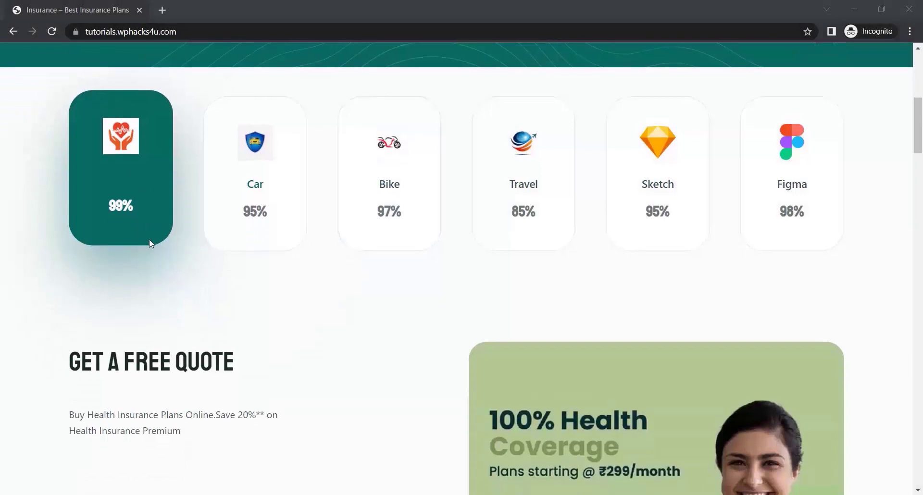
scroll(150, 243, up, 1)
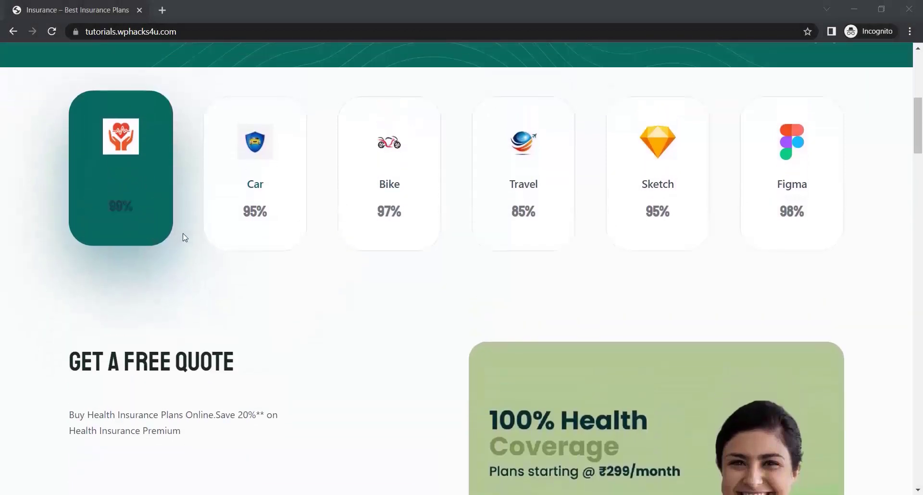
Open the health insurance form and enter the applicant's first name, last name and e-mail address.
click(119, 184)
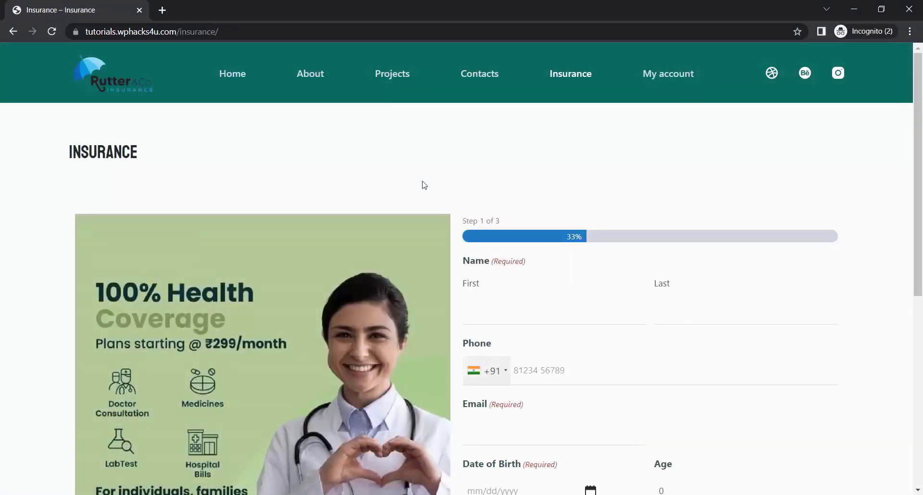
scroll(424, 185, down, 1)
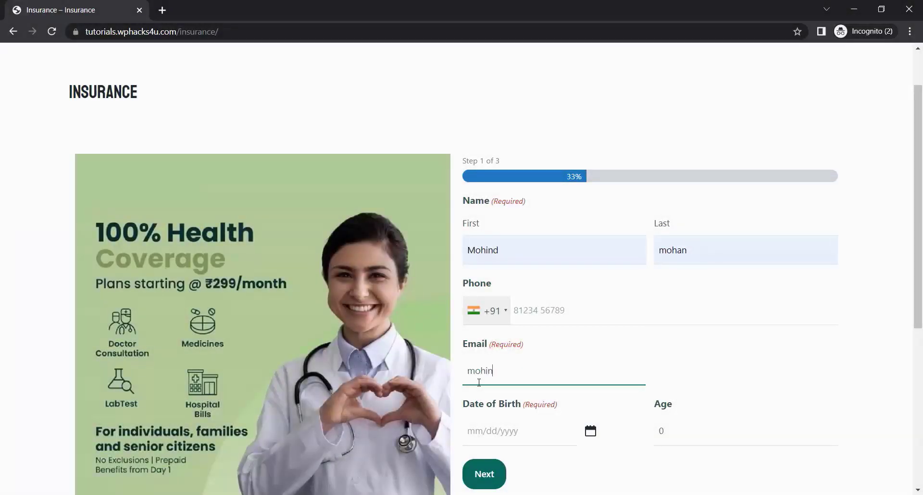
text(@wphacks4u.com)
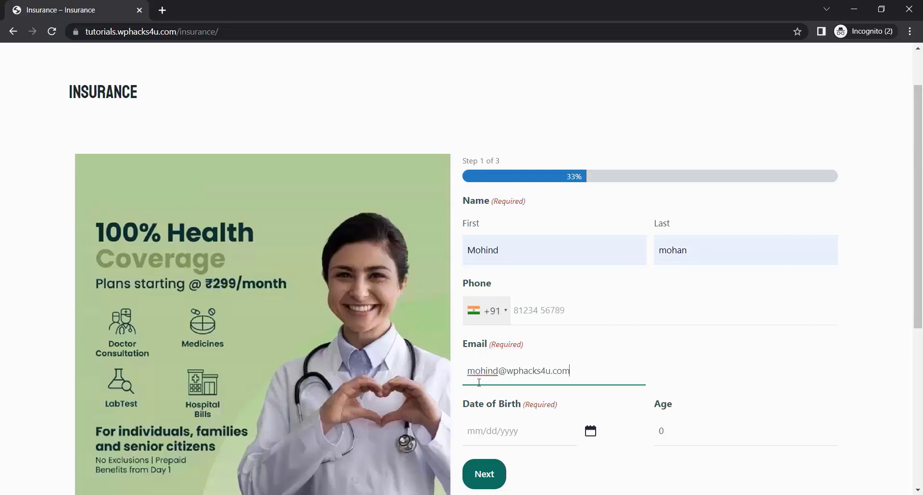
Pick the applicant's date of birth in the calendar and continue to the address page of the form.
click(503, 433)
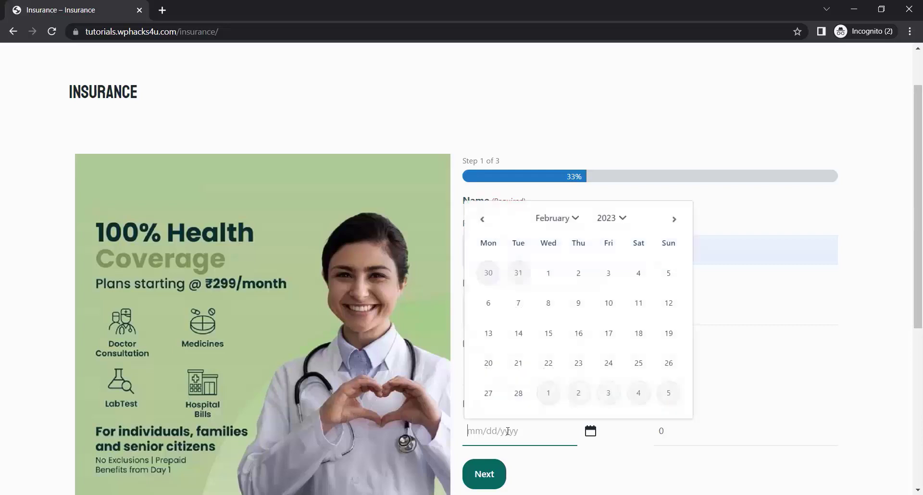
click(605, 219)
scroll(617, 267, up, 3)
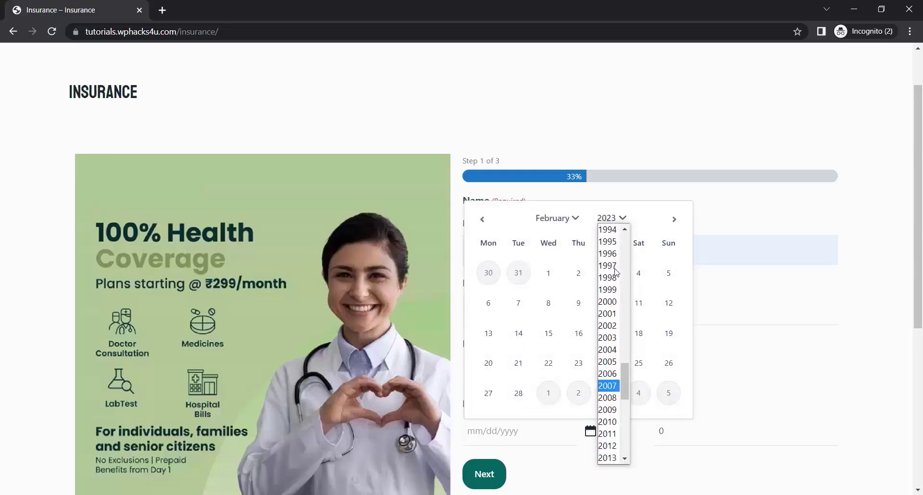
click(608, 230)
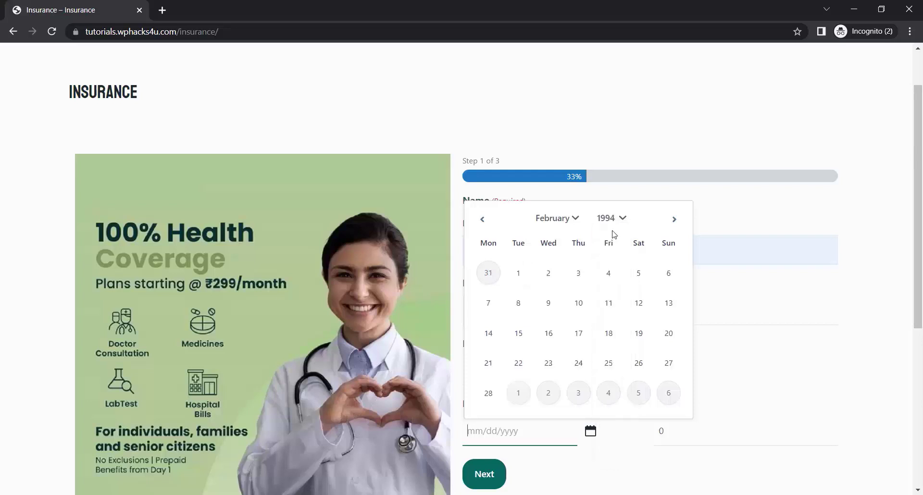
click(548, 305)
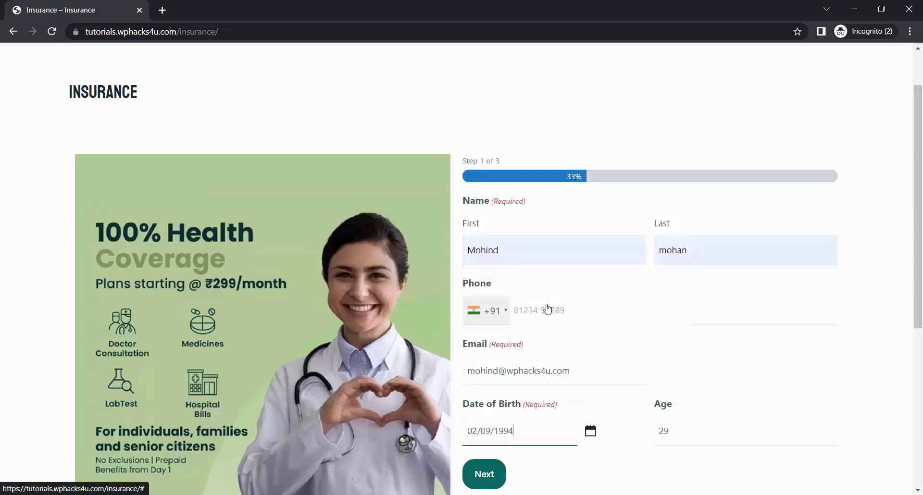
click(485, 475)
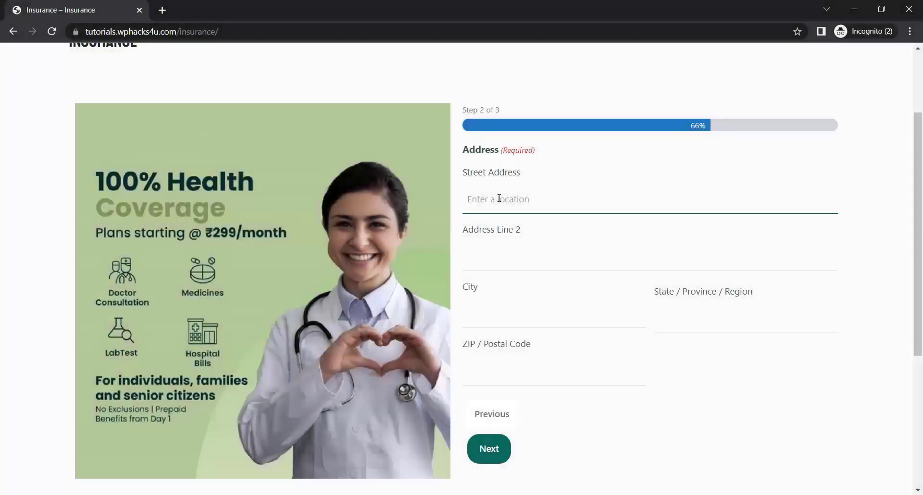
Fill in the applicant's address from a suggested location and continue to the file upload and review page.
text(26)
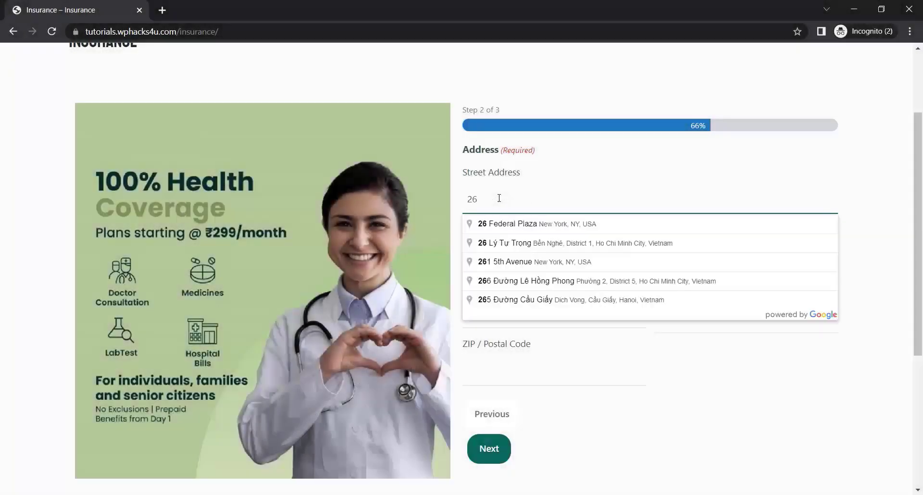
text( 12)
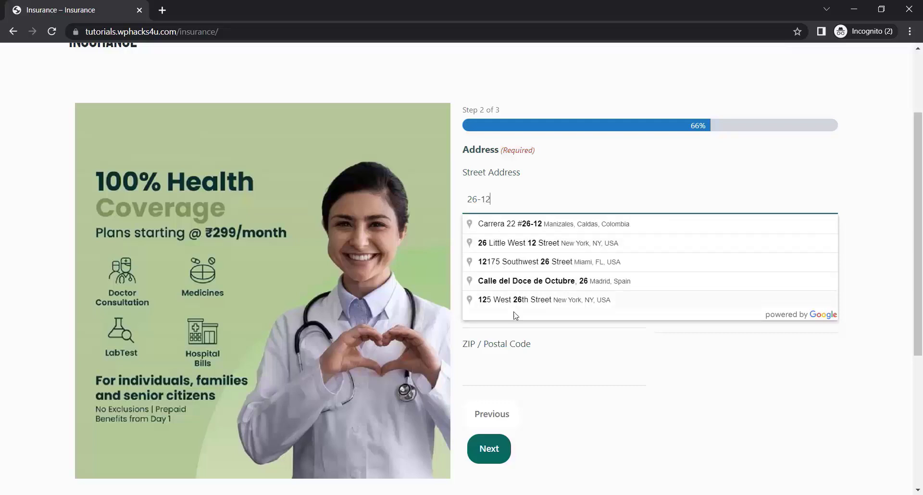
click(529, 244)
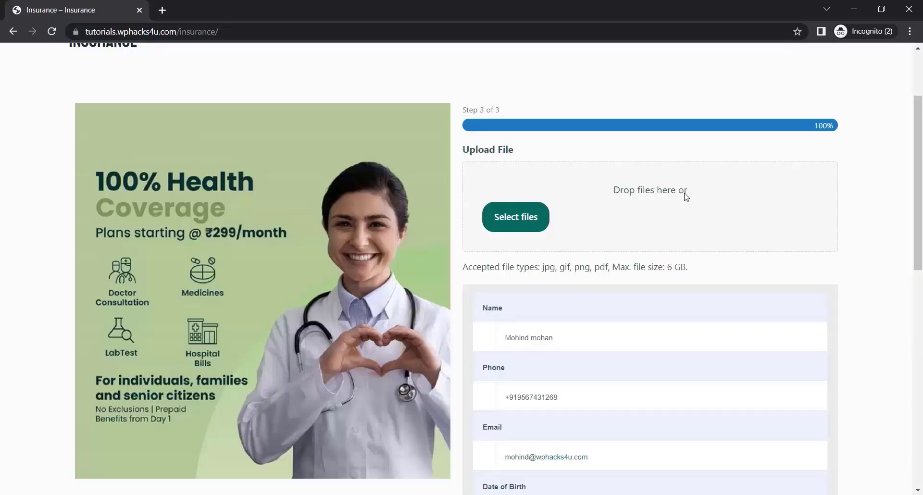
Review the summary of the entered applicant details and submit the insurance form.
scroll(607, 208, down, 1)
scroll(607, 208, down, 2)
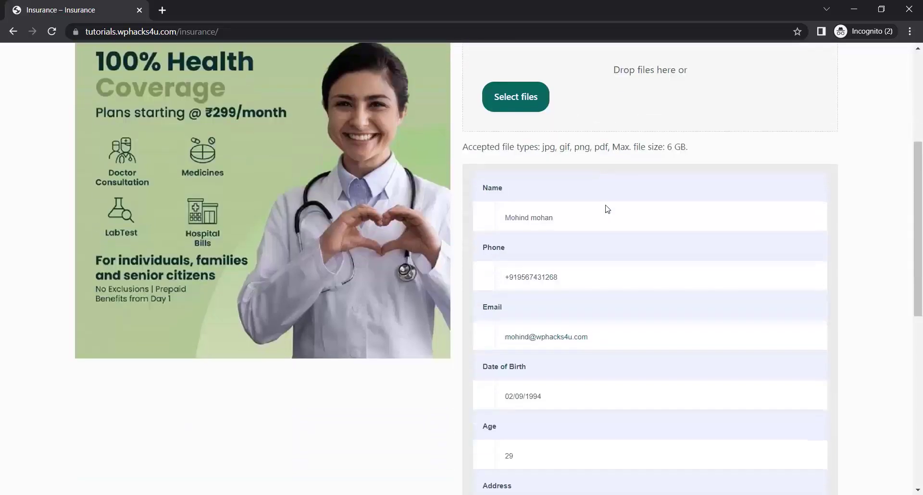
scroll(606, 208, down, 5)
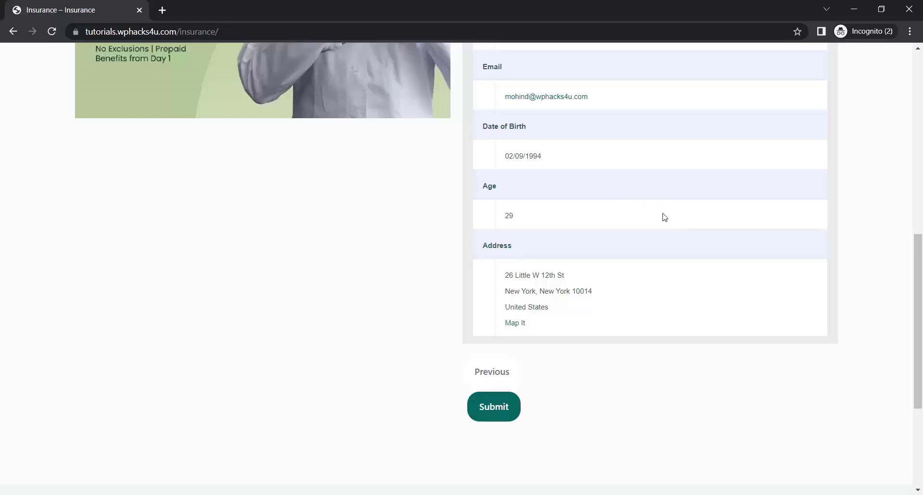
click(493, 410)
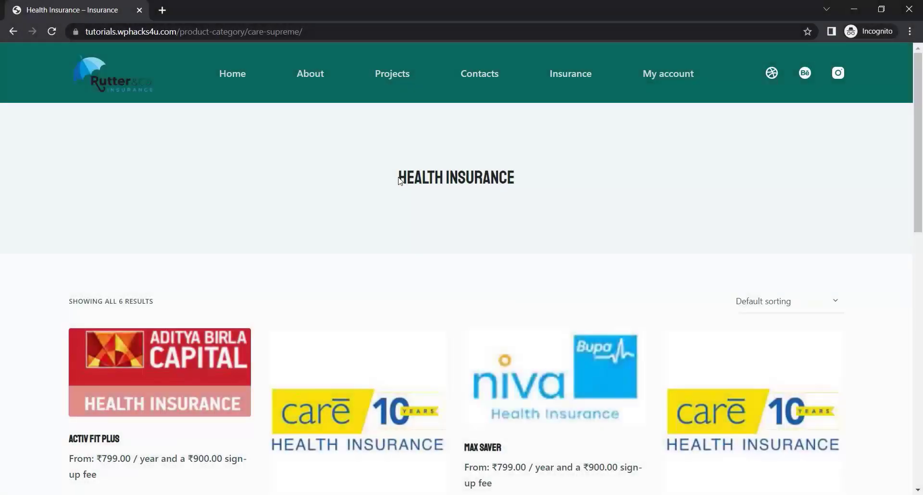
Browse the available Health Insurance plans and open the Activ Fit Plus plan.
mouse_move(398, 179)
mouse_down()
mouse_move(534, 187)
mouse_move(515, 185)
mouse_up()
click(362, 209)
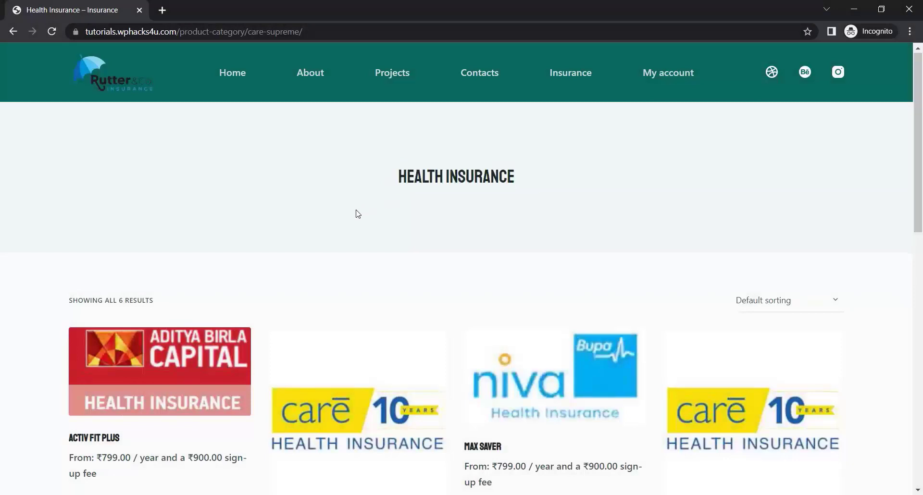
scroll(358, 213, down, 4)
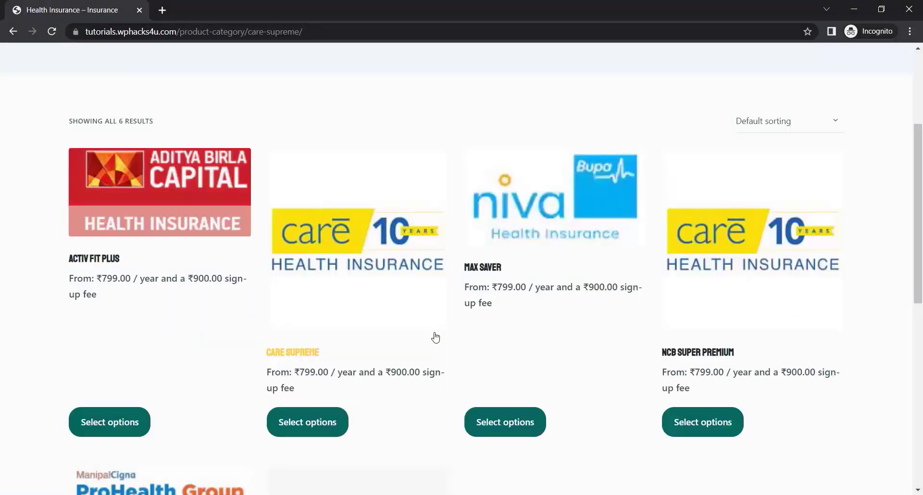
scroll(584, 347, down, 5)
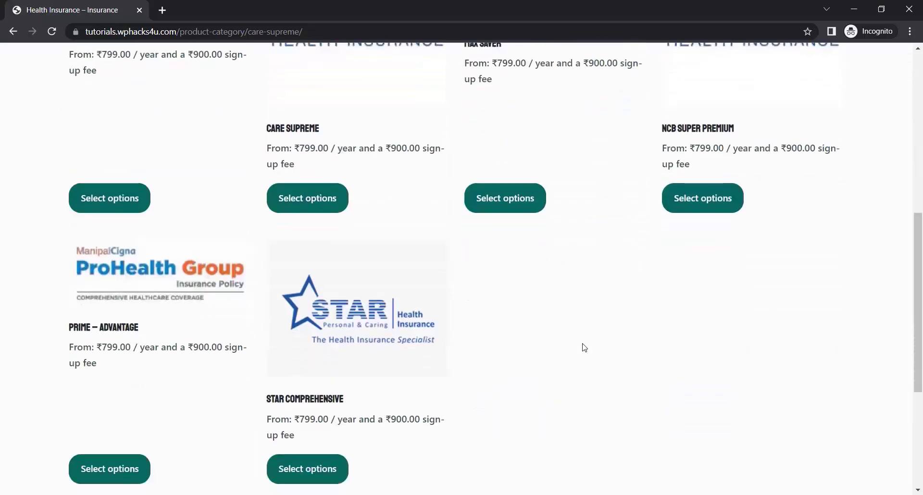
scroll(583, 347, up, 4)
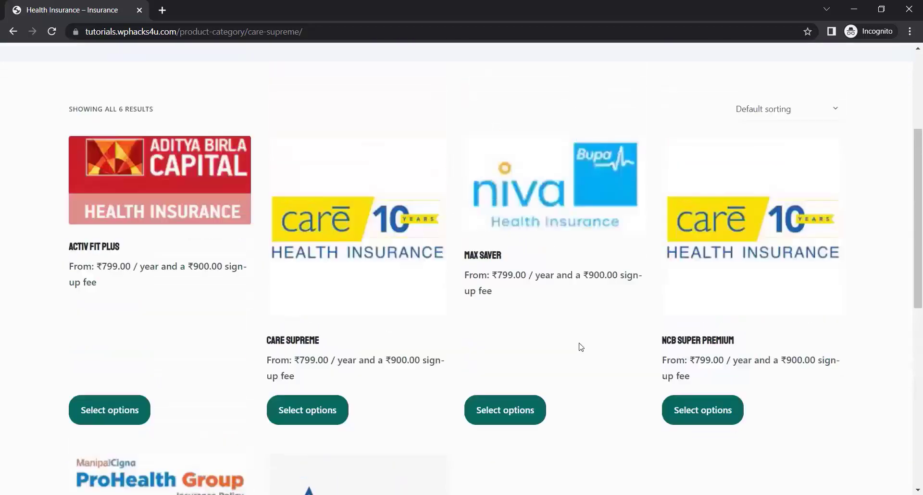
scroll(179, 320, down, 1)
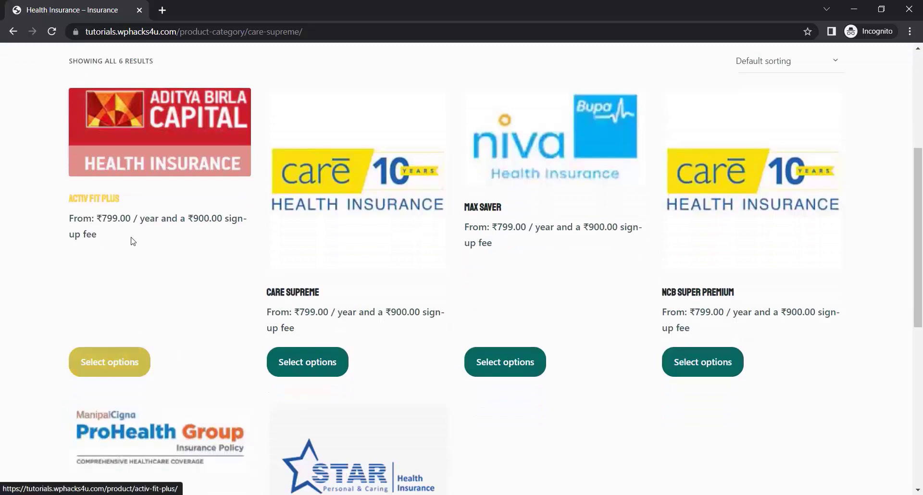
click(91, 201)
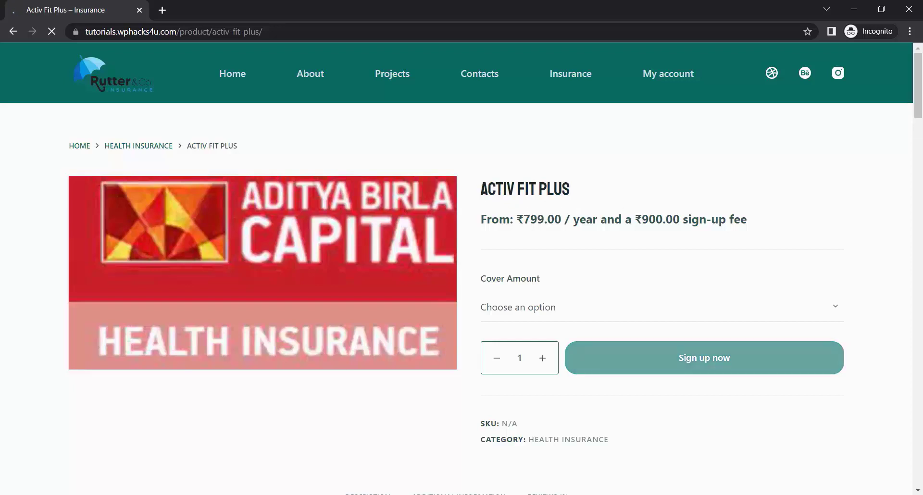
Set the cover amount of the Activ Fit Plus plan to ₹7 Lakhs.
triple_click(579, 195)
click(549, 198)
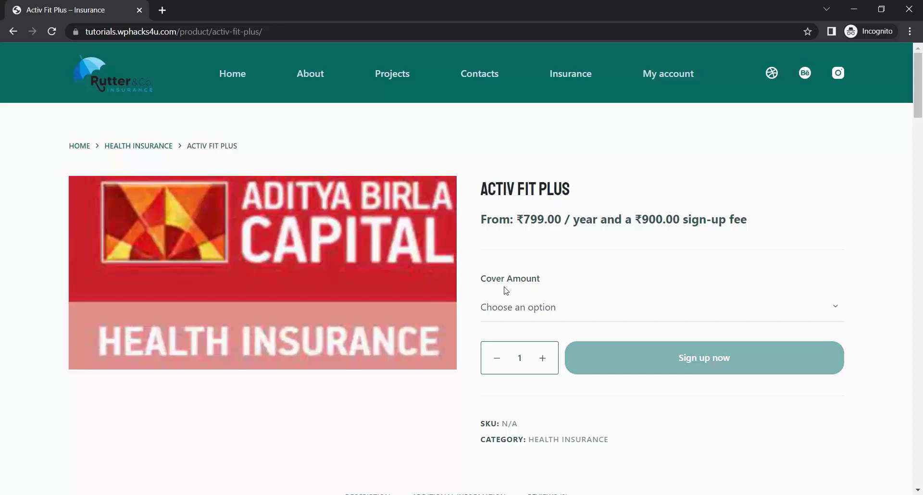
click(533, 312)
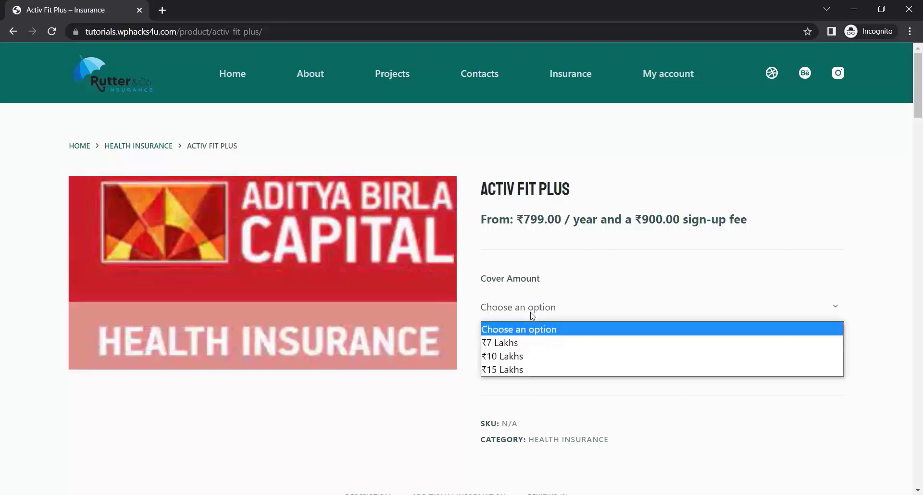
click(518, 344)
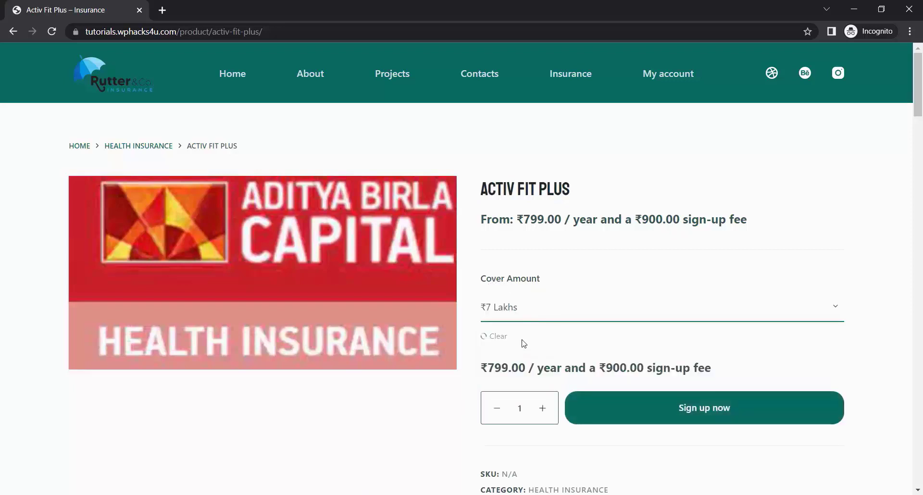
Set the plan's cover amount to ₹10 Lakhs and sign up for it with a quantity of 1.
click(542, 321)
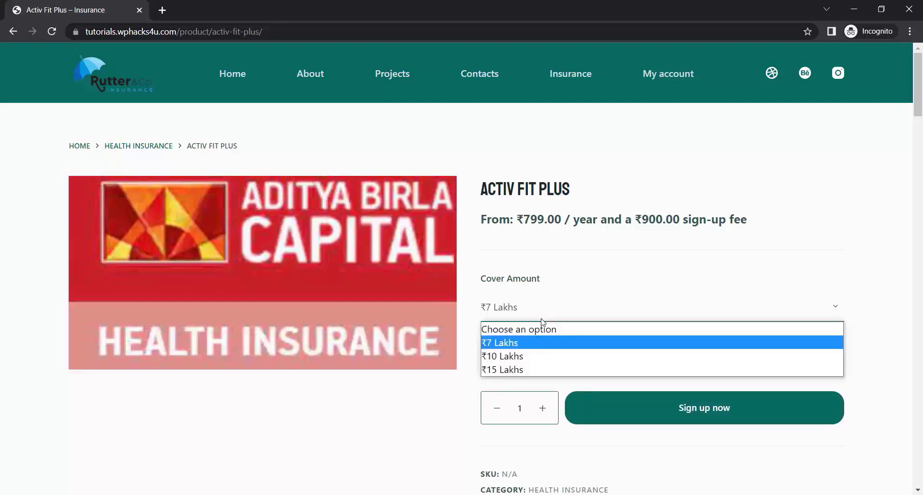
click(533, 356)
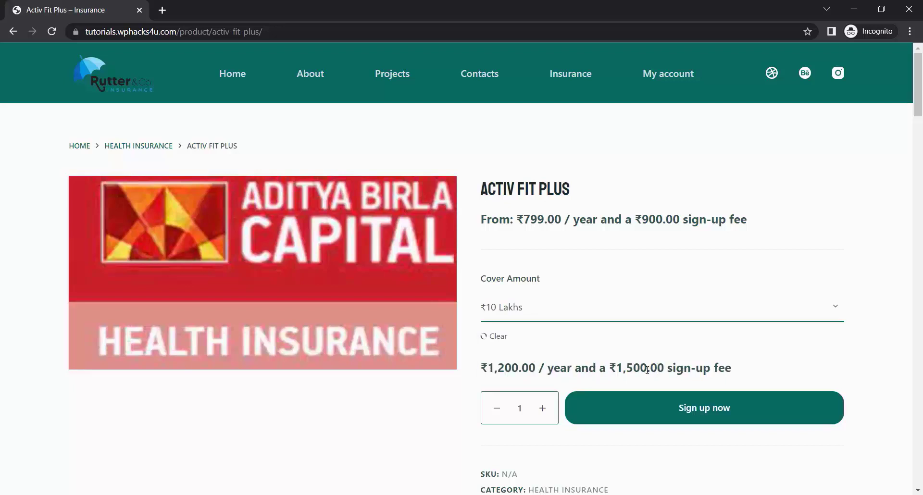
scroll(625, 353, down, 3)
scroll(645, 352, up, 1)
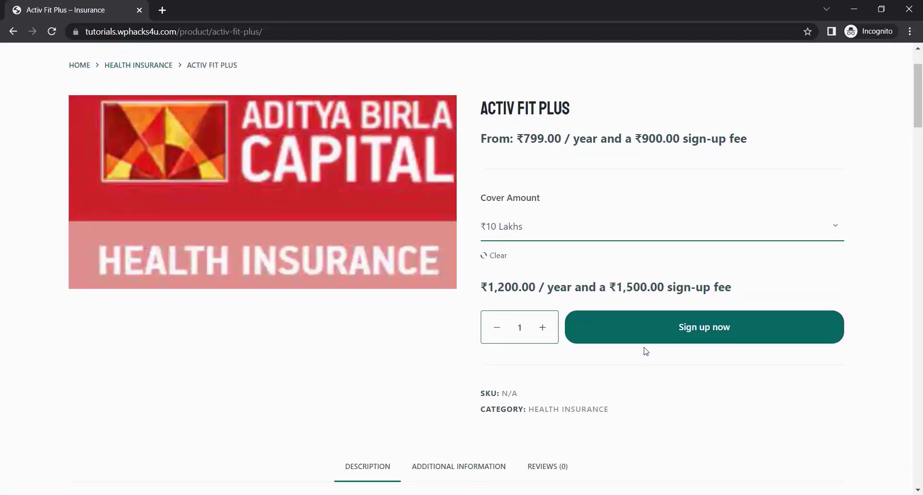
click(701, 356)
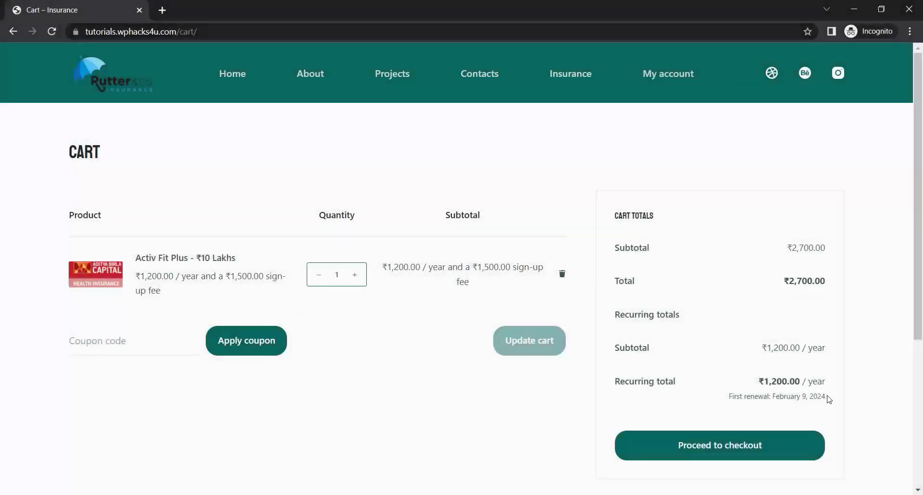
Check the first renewal date in the cart totals and proceed to checkout.
drag(826, 397, 729, 396)
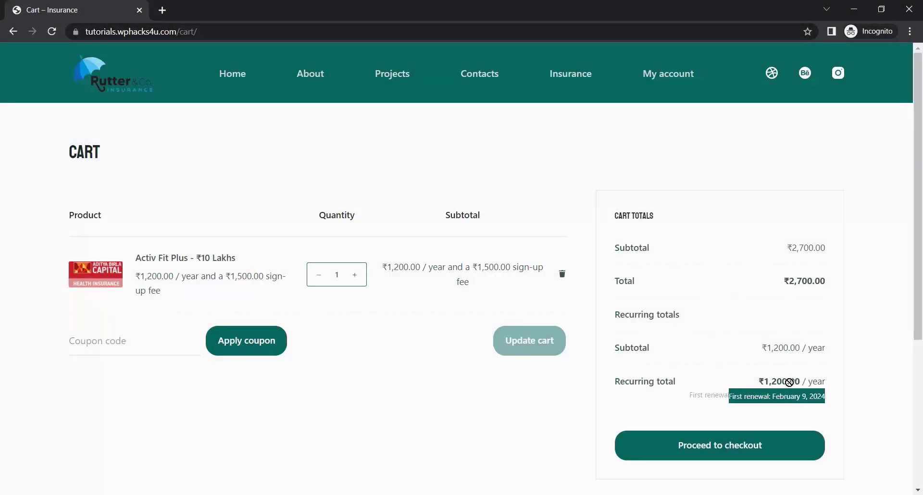
click(800, 396)
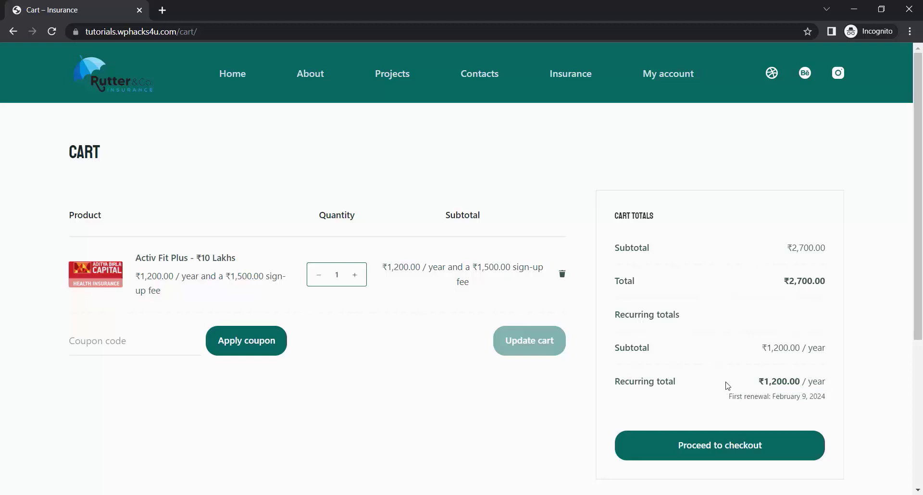
click(723, 454)
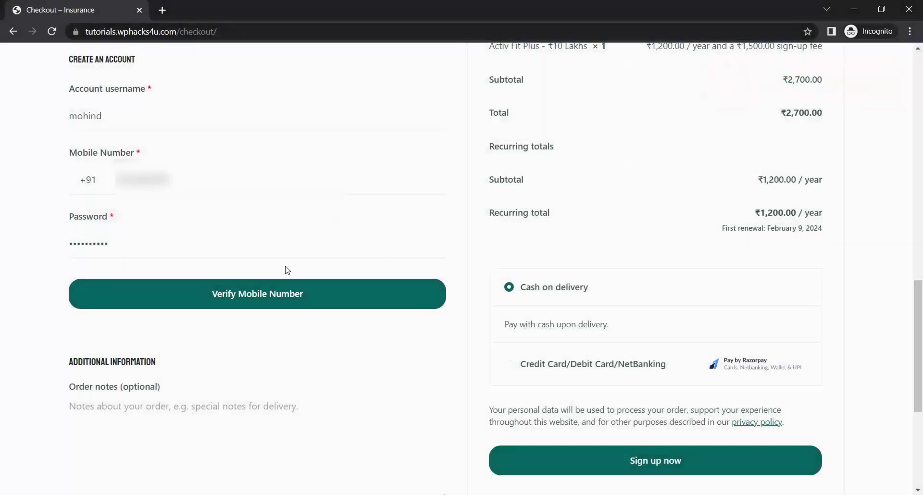
Request verification of the mobile number and enter the received code in the OTP field.
click(260, 302)
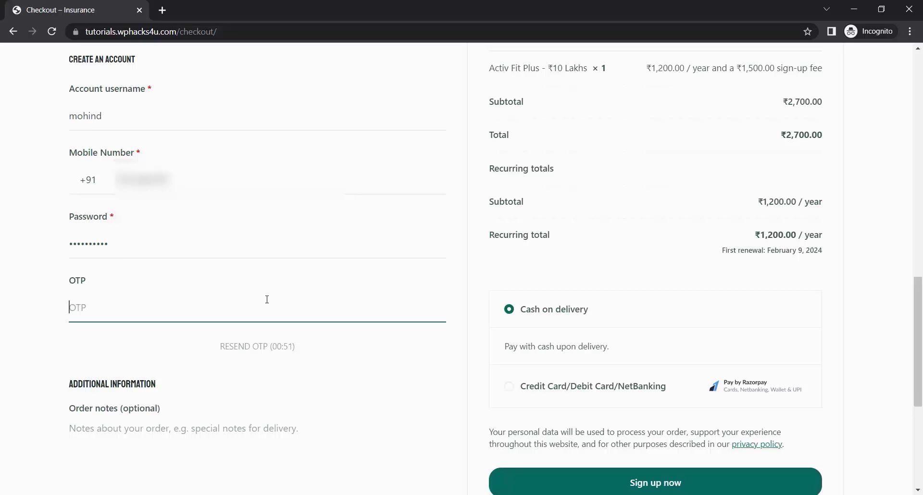
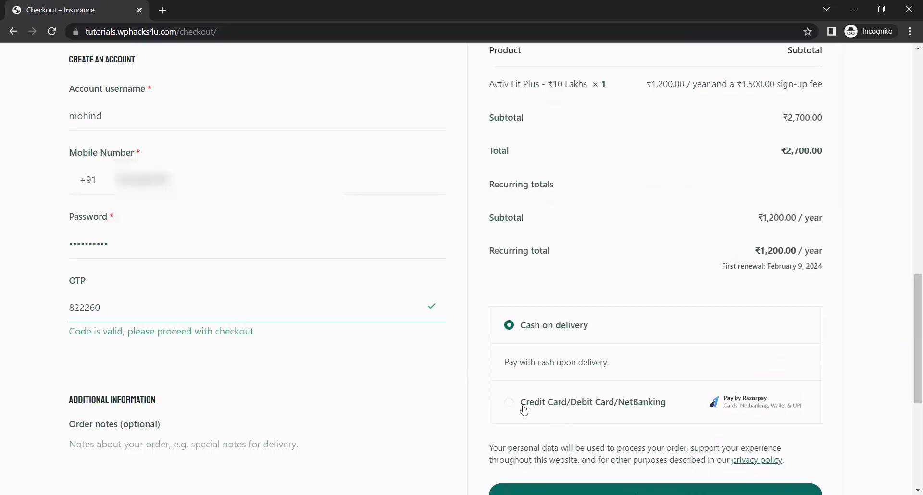
Choose Credit Card/Debit Card/NetBanking as the payment method and complete the sign-up.
click(508, 402)
scroll(480, 414, down, 2)
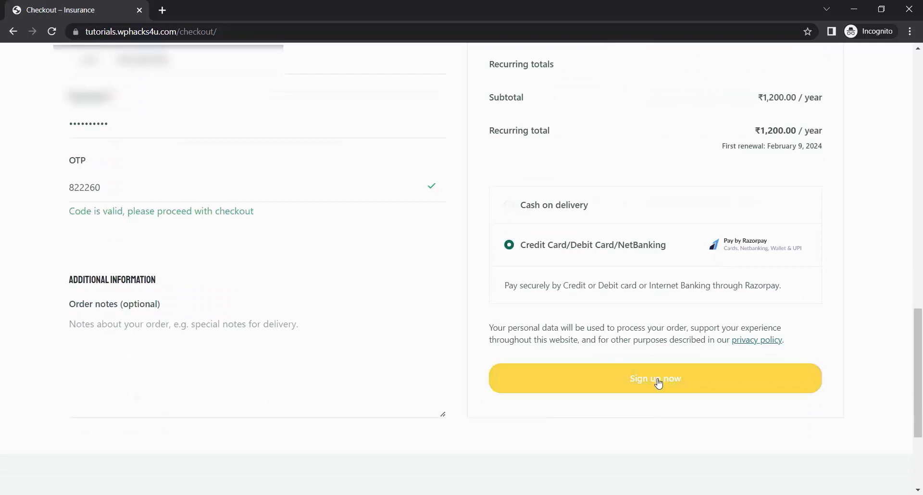
click(658, 382)
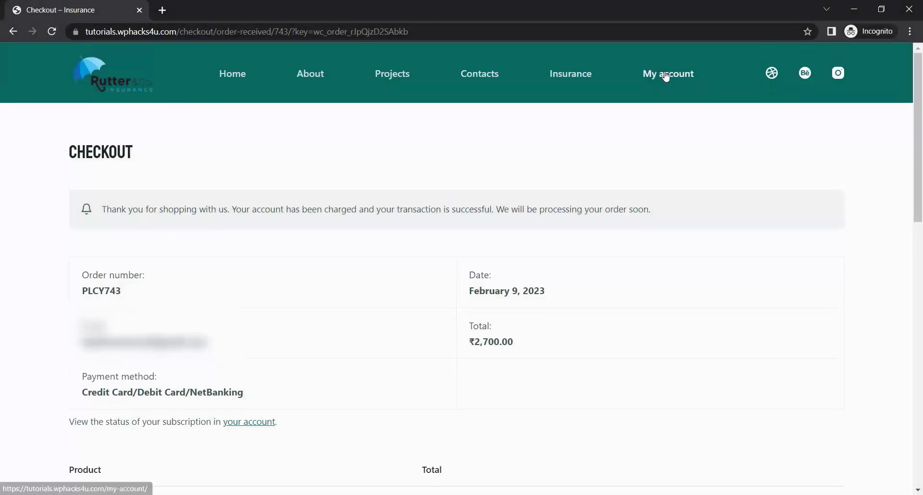
Open the orders in the customer account, view the placed order's invoice and close it.
click(665, 75)
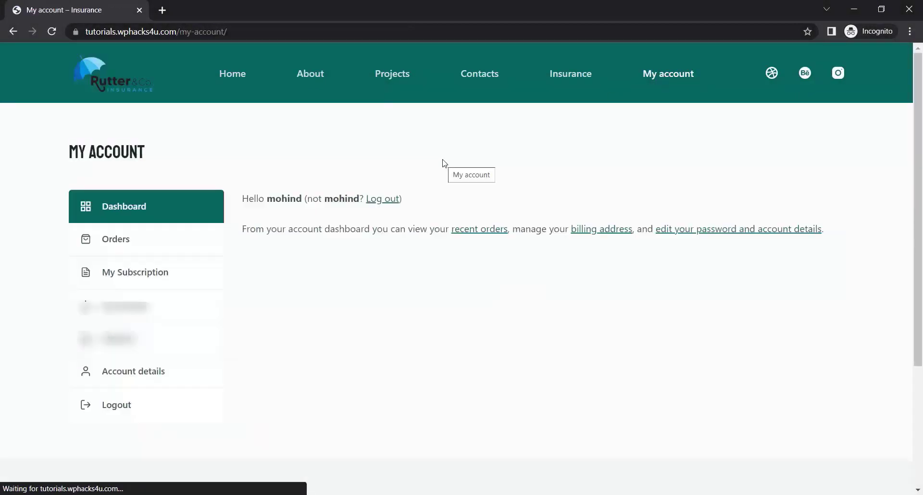
click(120, 249)
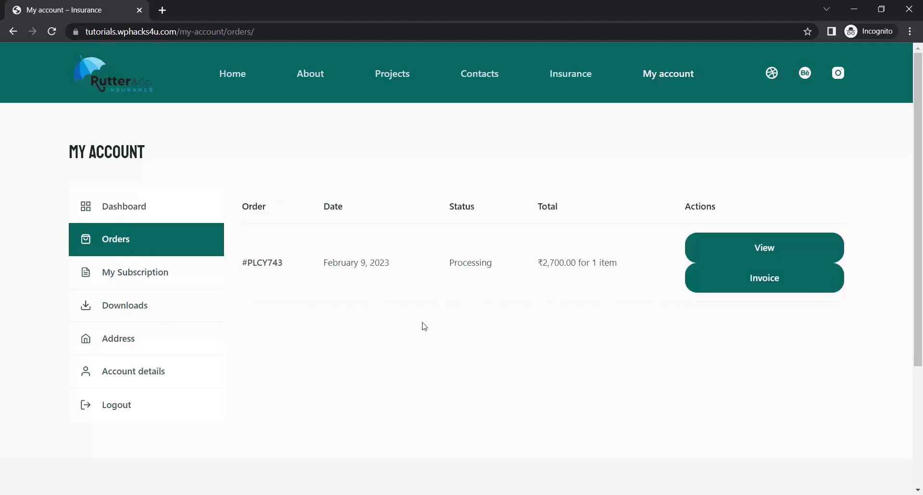
click(755, 283)
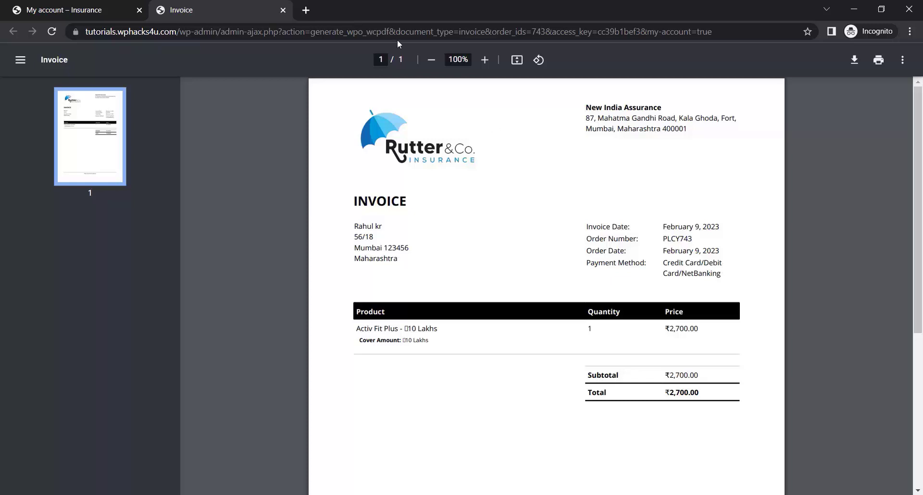
click(284, 10)
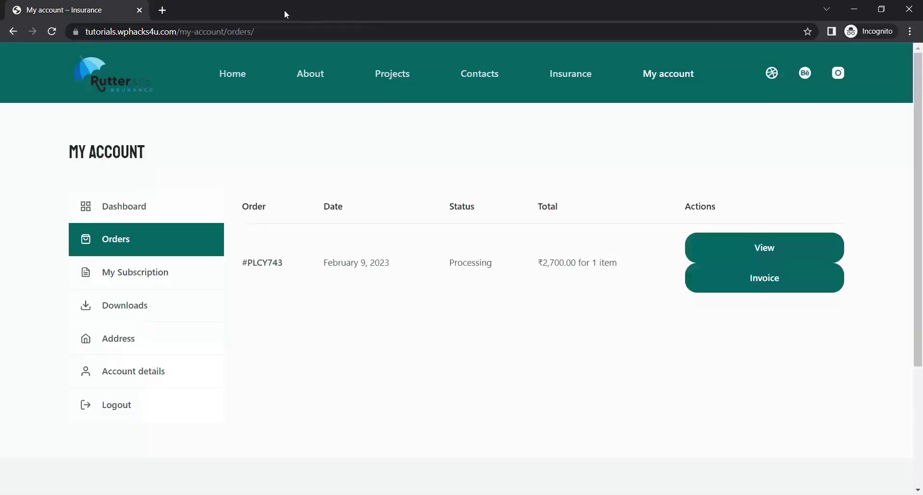
Open the subscription details in the customer account and check the next payment date.
click(137, 281)
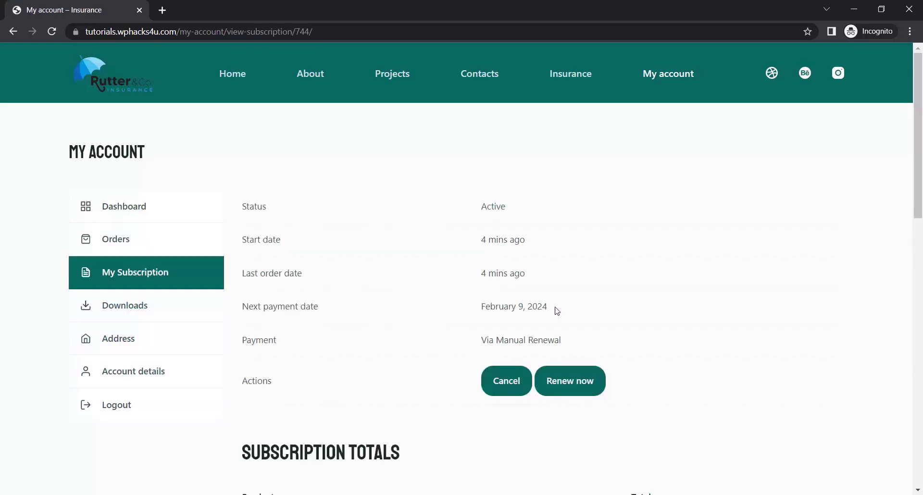
drag(554, 310, 474, 311)
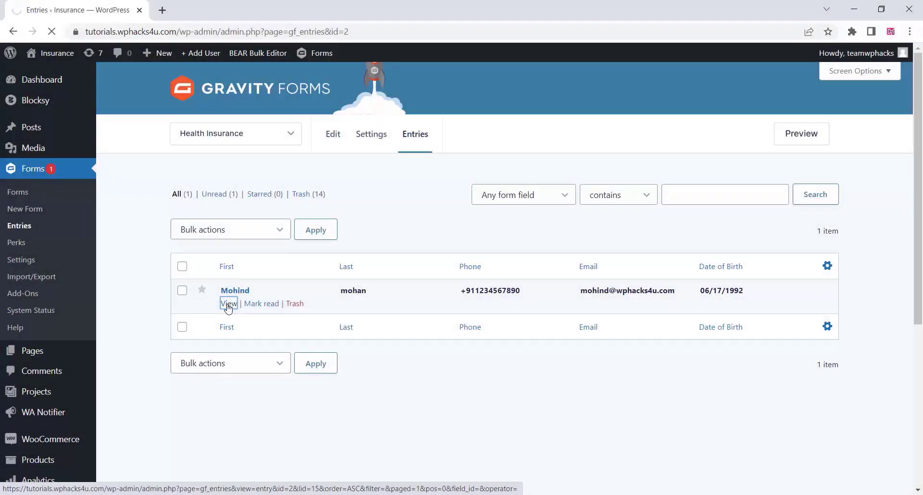
click(227, 305)
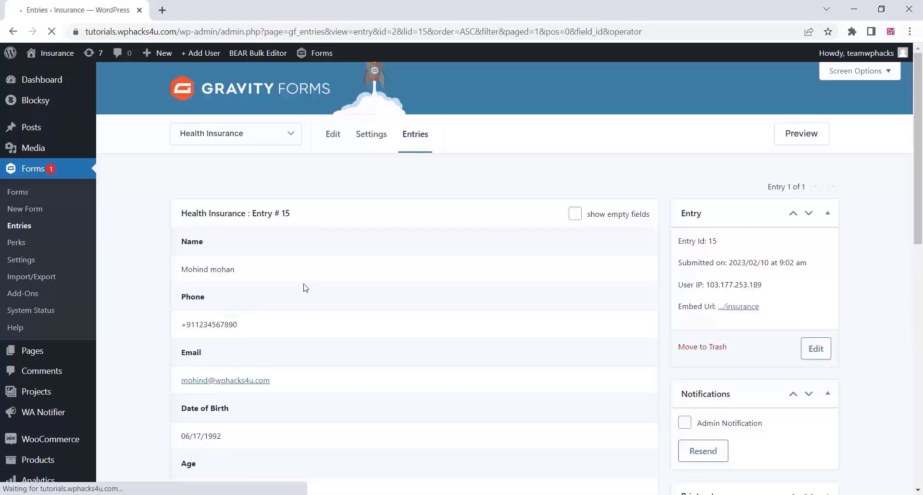
Review the submitted Health Insurance entry in Gravity Forms, from the applicant details down to the uploaded file and Unique ID.
scroll(298, 256, down, 1)
scroll(298, 253, down, 1)
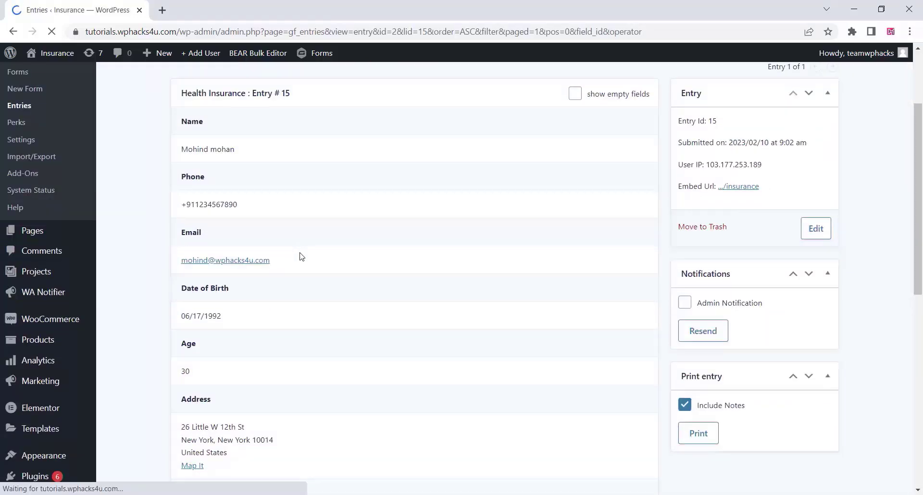
scroll(301, 253, up, 1)
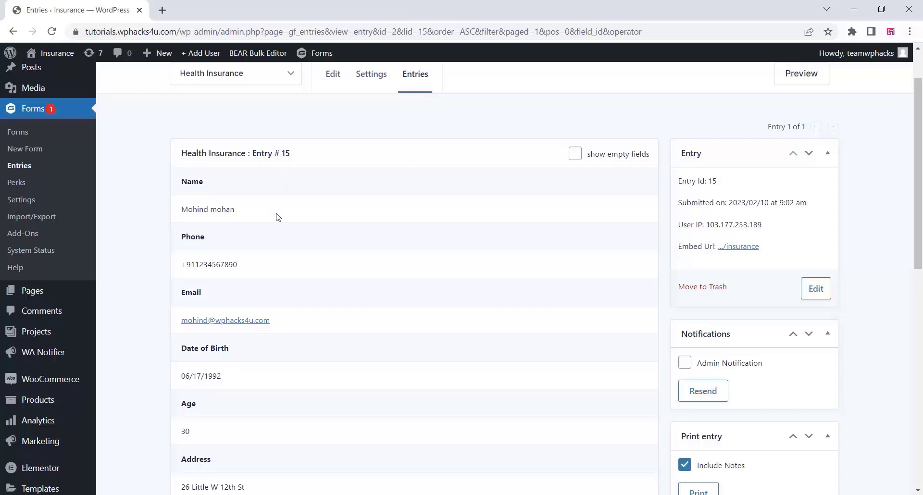
scroll(276, 245, down, 1)
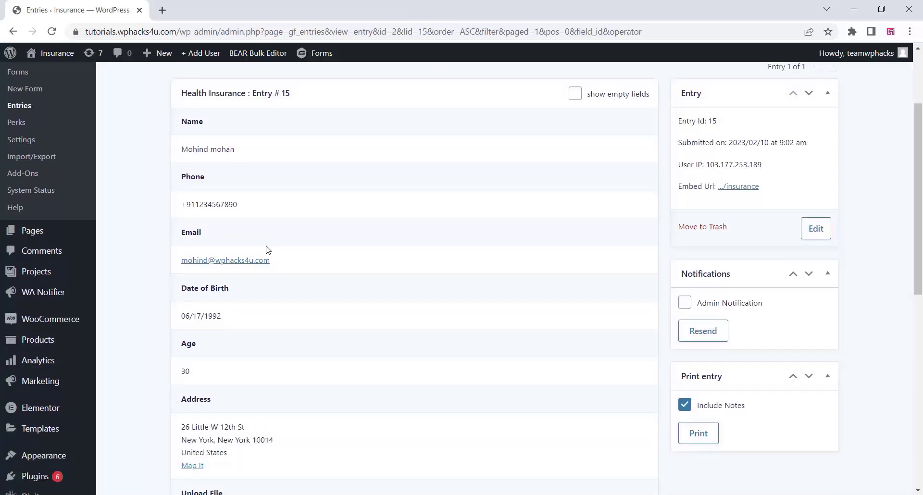
scroll(273, 242, down, 1)
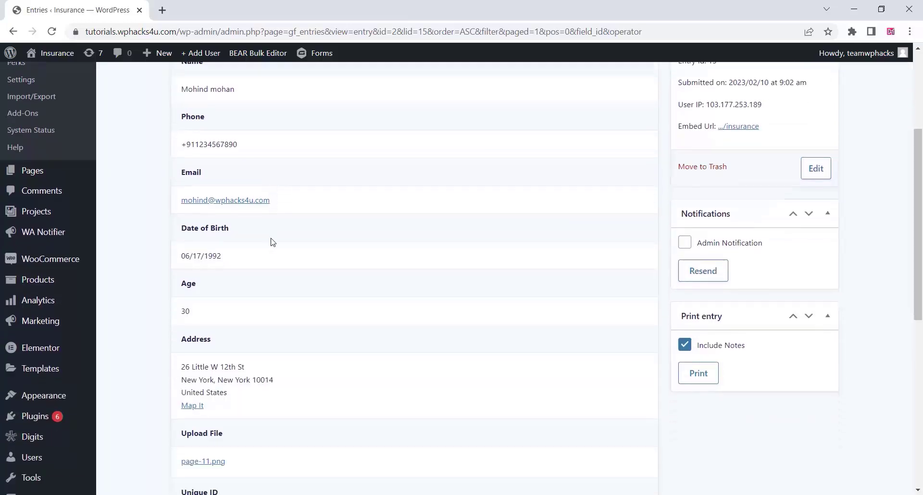
scroll(272, 242, down, 3)
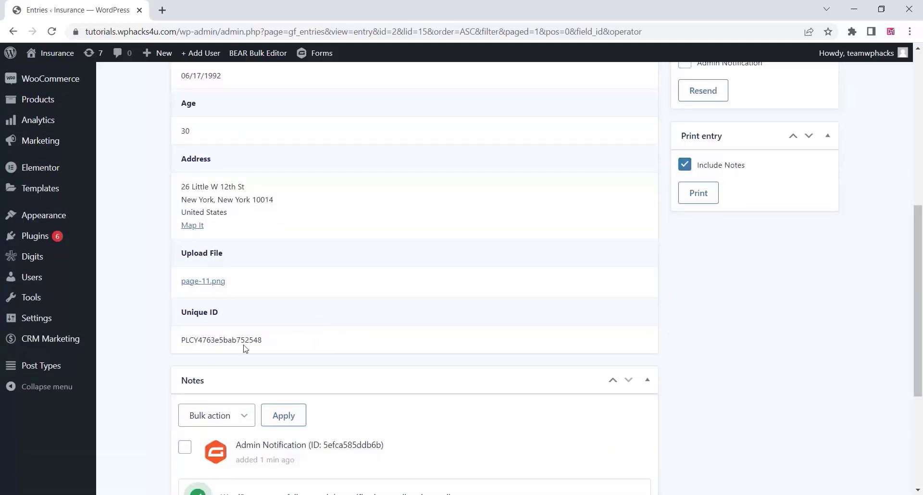
drag(262, 341, 181, 342)
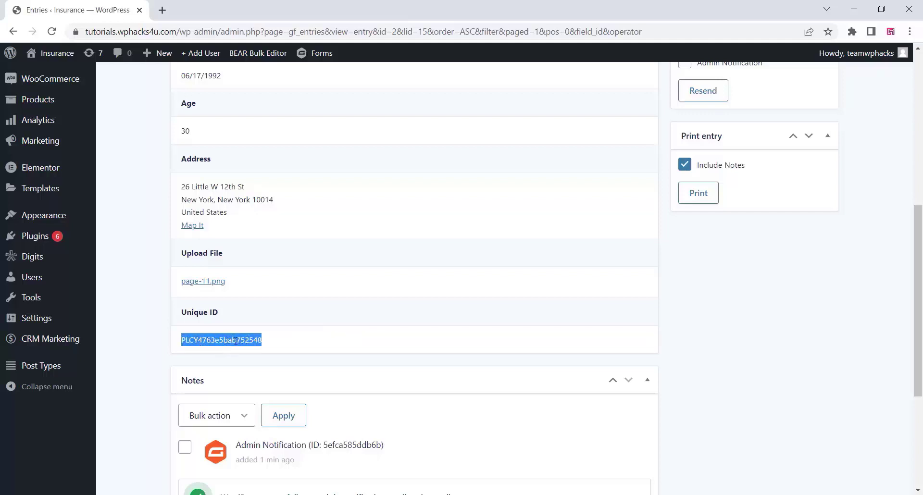
click(267, 342)
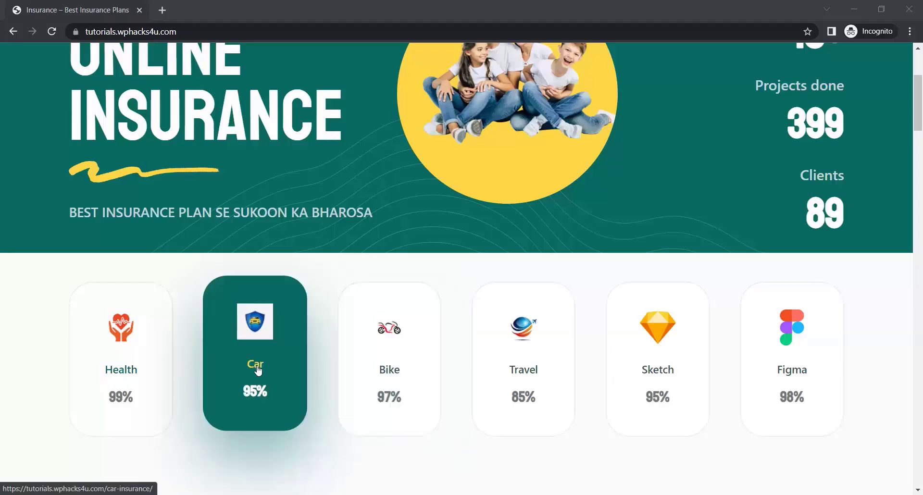
Open the car insurance form and fill in the vehicle's registration number and the applicant's first and last name.
click(257, 369)
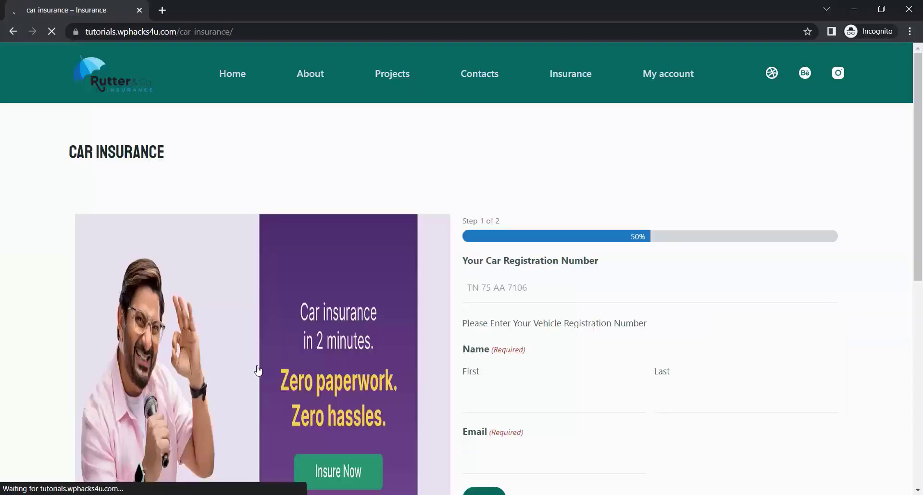
scroll(567, 339, down, 2)
scroll(566, 334, up, 1)
click(513, 230)
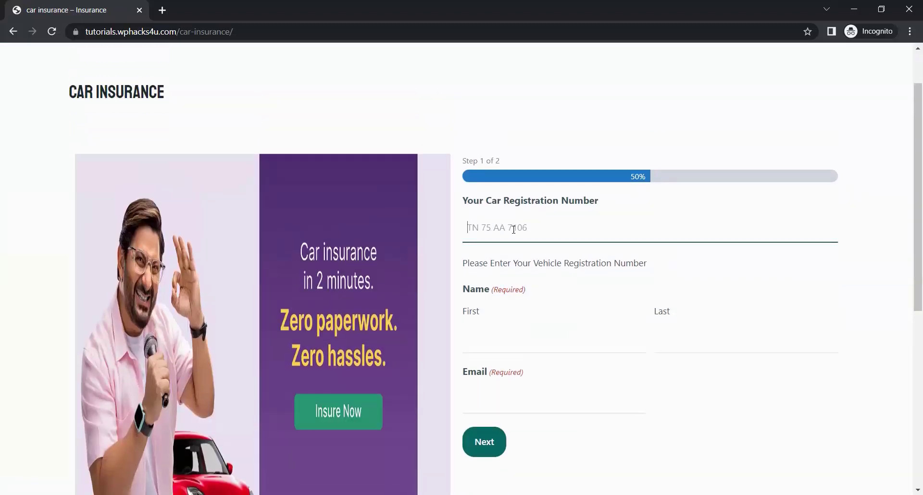
text(MH 01 AS 8452)
click(485, 344)
click(670, 348)
Print the Health Insurance form entry with its notes included.
click(392, 278)
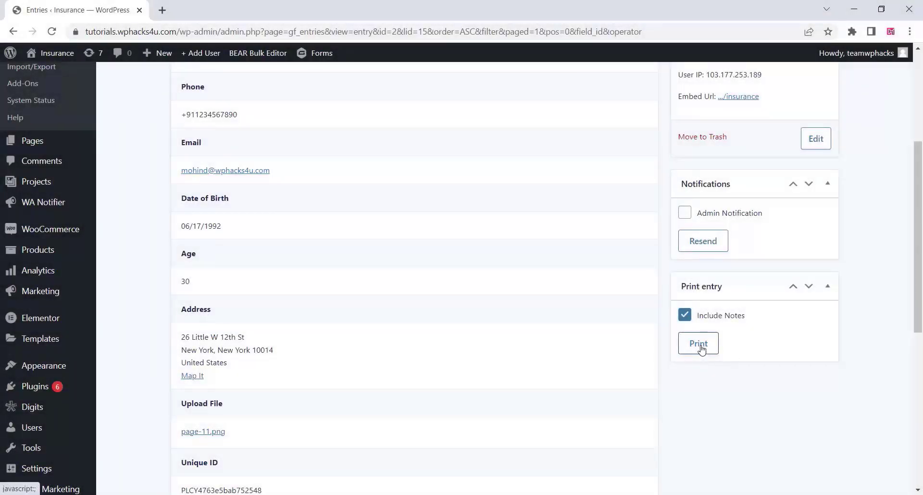
click(699, 344)
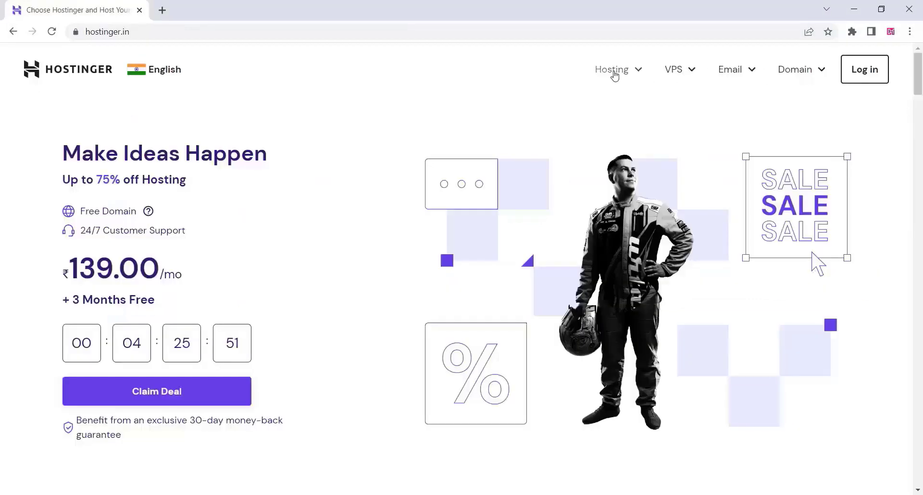
Open Hostinger's web hosting plans and add the Premium Web Hosting plan to the cart.
click(613, 72)
click(578, 170)
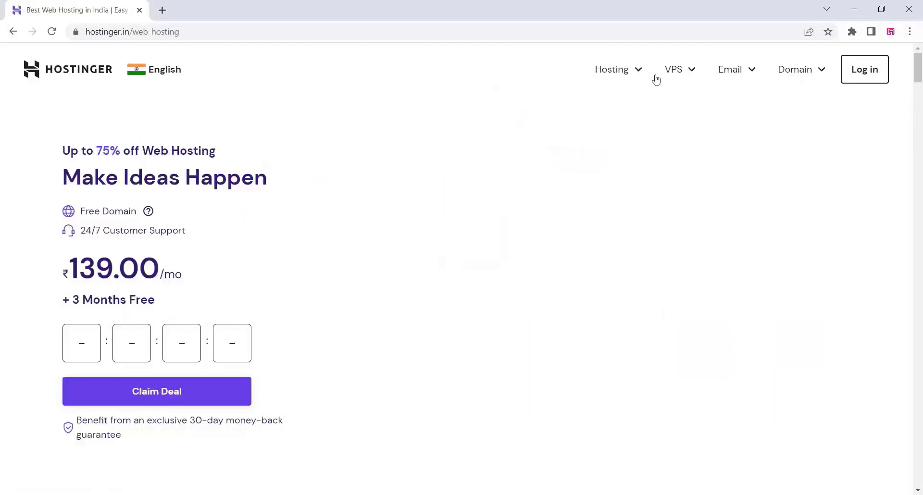
scroll(309, 249, down, 6)
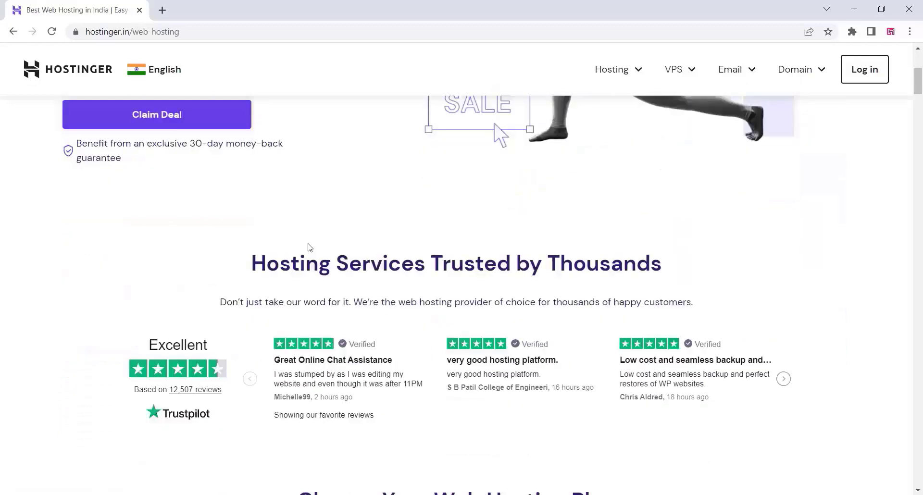
scroll(309, 247, down, 7)
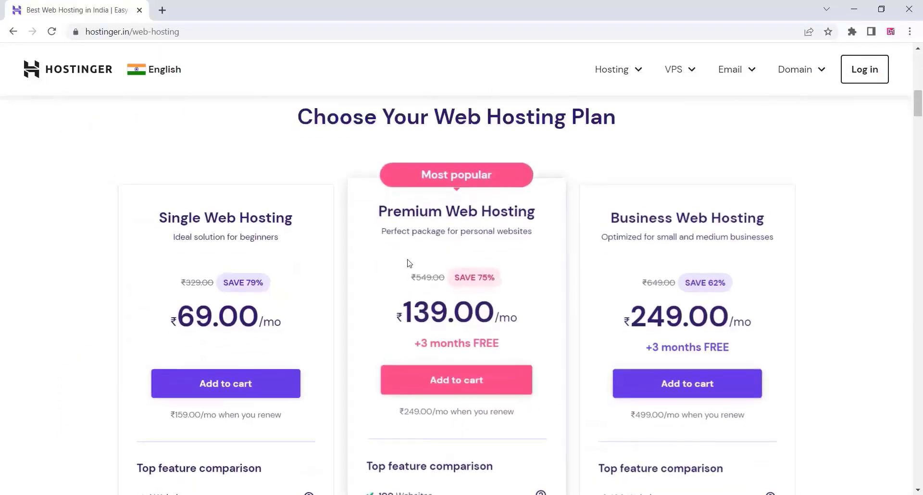
scroll(409, 261, down, 1)
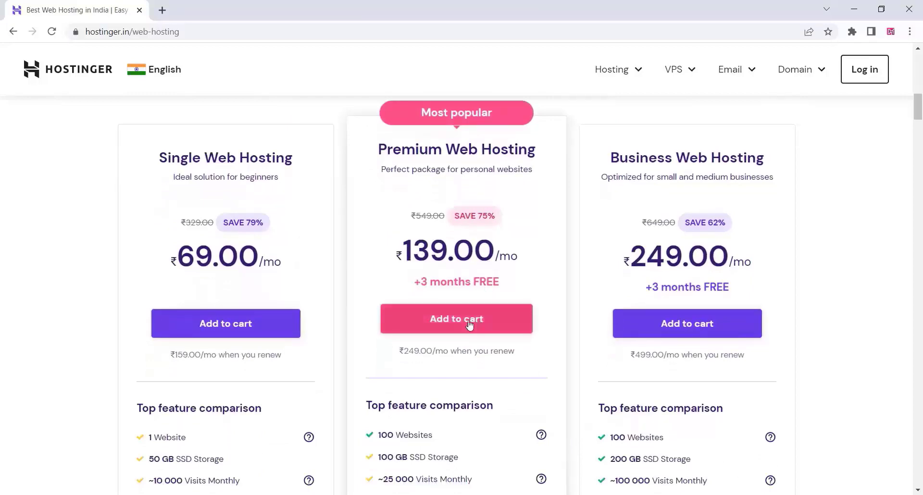
click(469, 326)
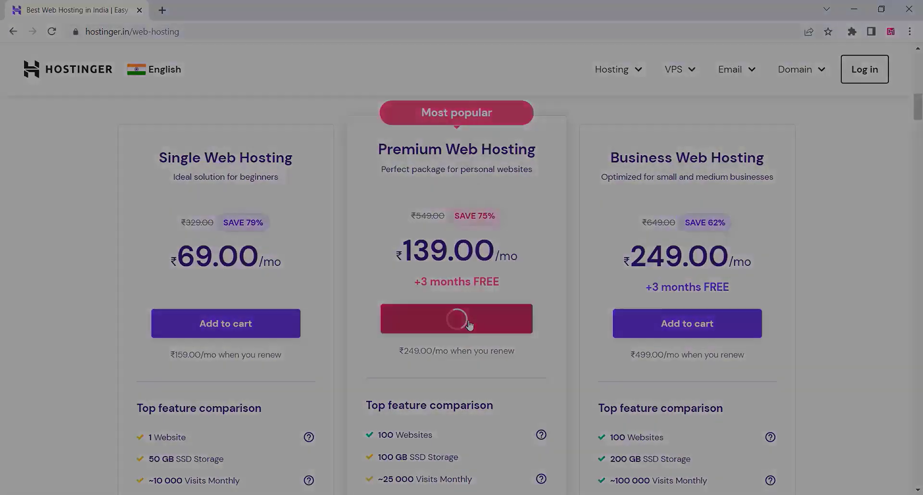
Review the hosting cart's plan durations, the 12-month plan's free domain terms, the account section and the payment options.
scroll(491, 399, down, 3)
scroll(493, 399, down, 2)
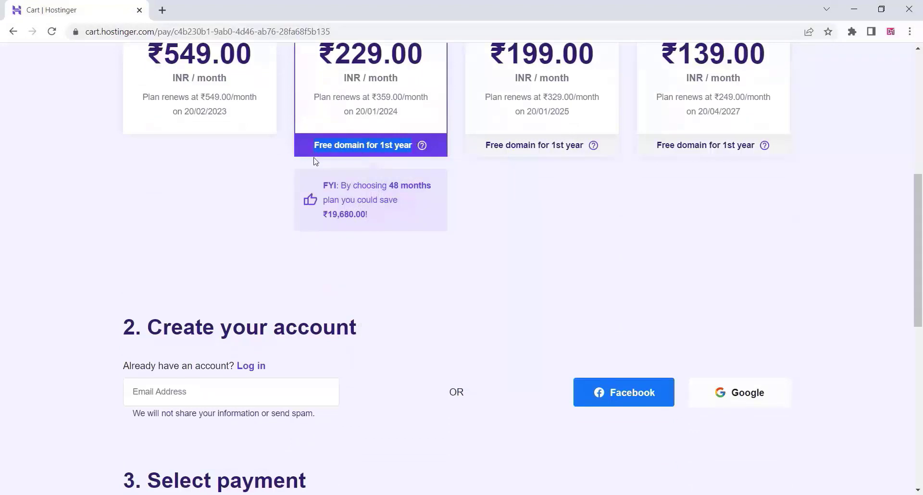
scroll(351, 176, up, 1)
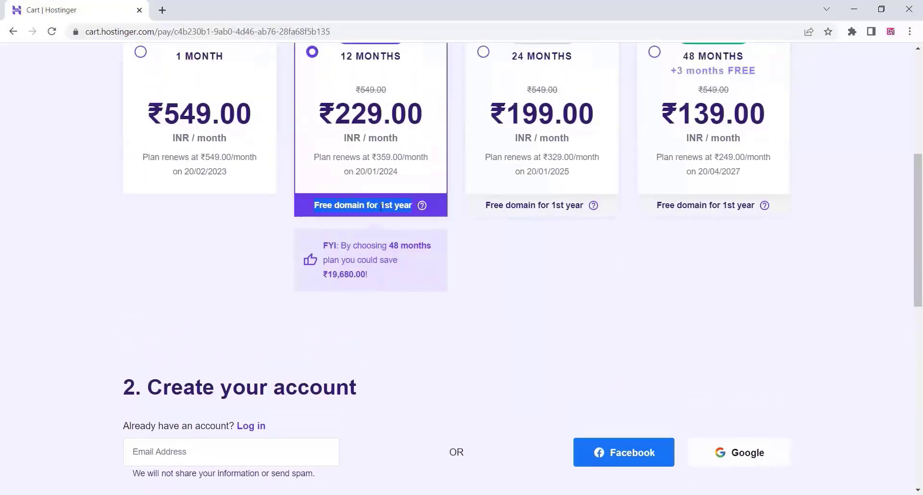
mouse_move(423, 206)
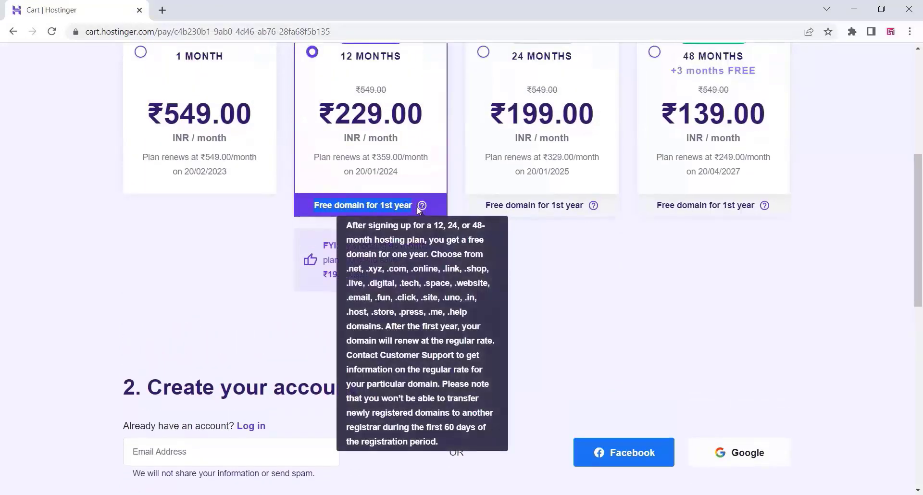
scroll(207, 253, down, 7)
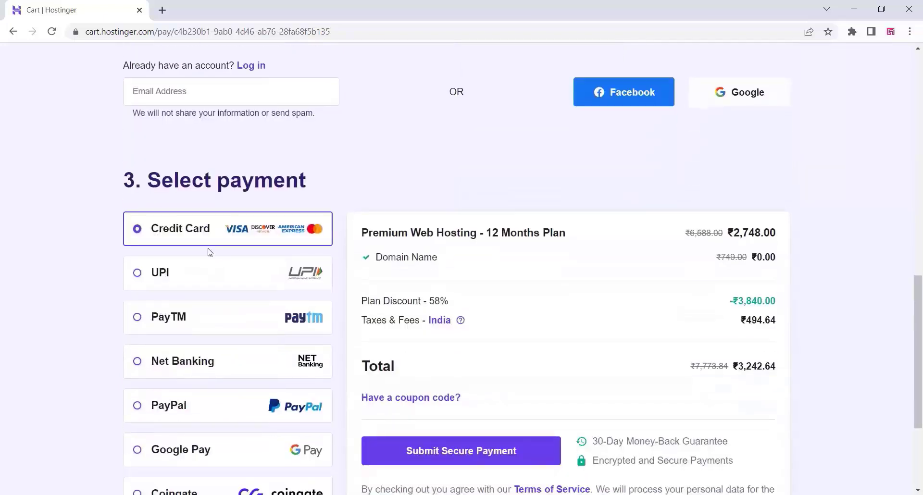
scroll(207, 253, down, 2)
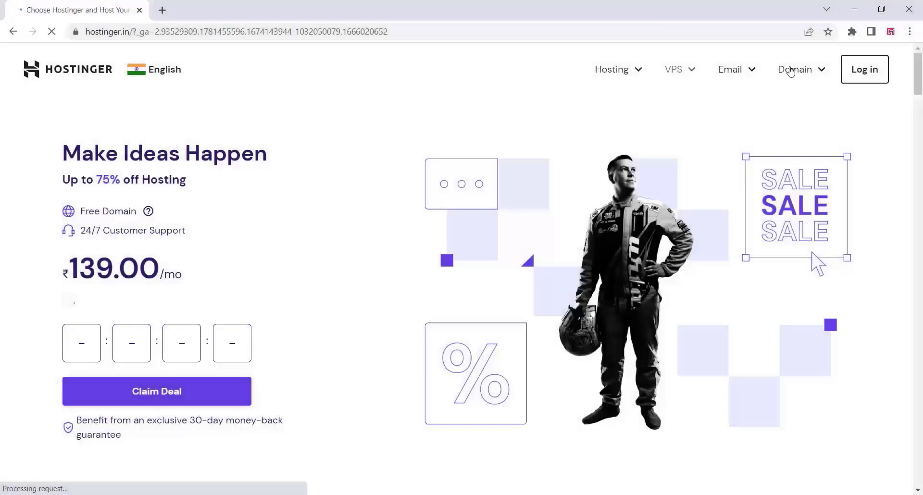
Open Hostinger's domain name search and search for the domain myrestaurant123.com.
click(792, 71)
click(712, 117)
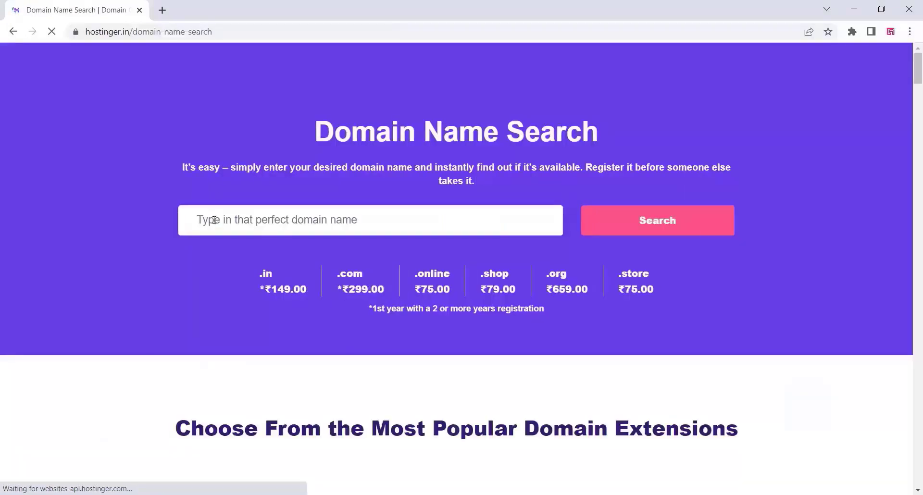
click(214, 220)
right_click(215, 220)
click(228, 311)
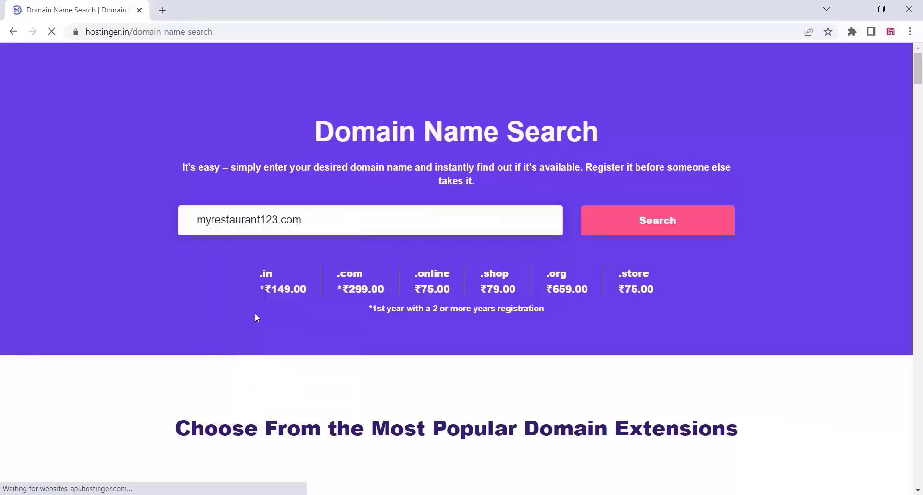
click(662, 221)
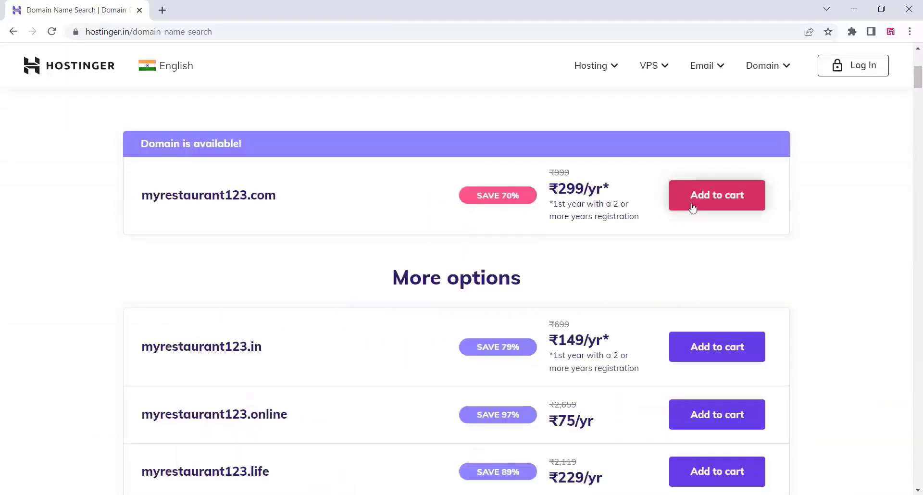
Add the myrestaurant123.com domain to the cart and continue to the cart.
click(692, 207)
drag(249, 142, 140, 145)
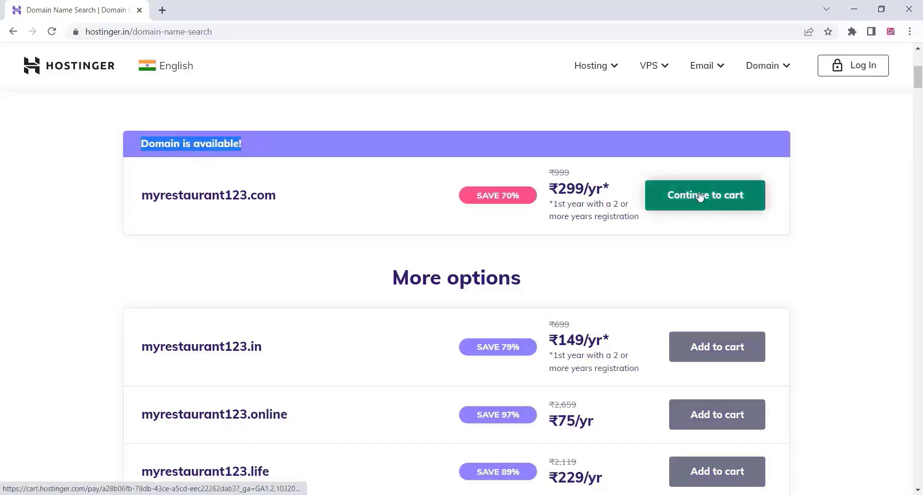
click(699, 195)
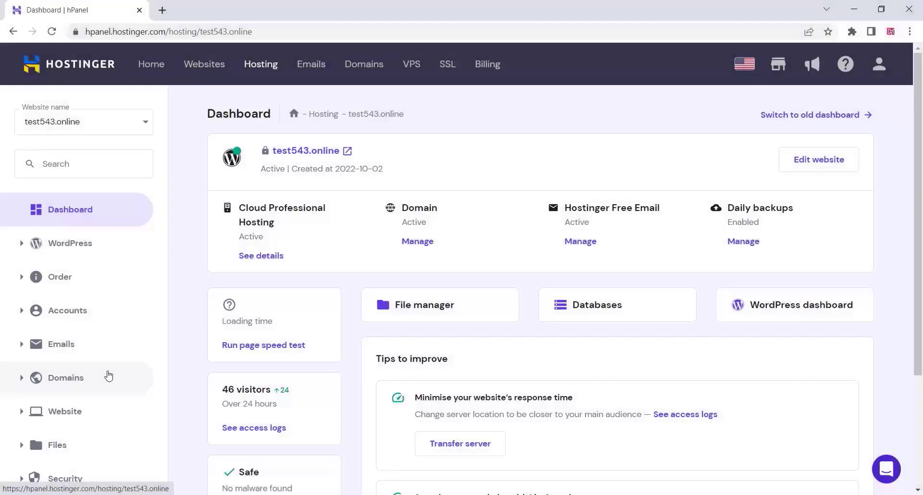
Open the Auto Installer for the test543.online website in hPanel and select WordPress for installation.
scroll(108, 375, down, 2)
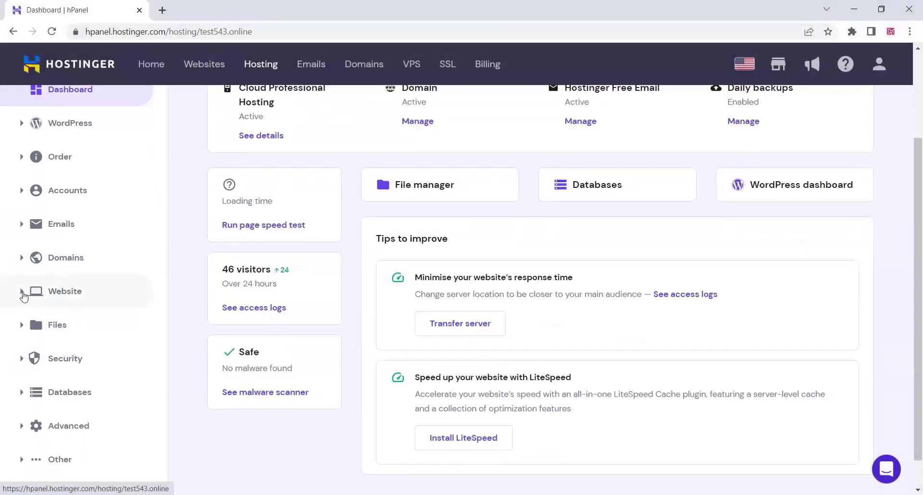
click(23, 295)
click(58, 321)
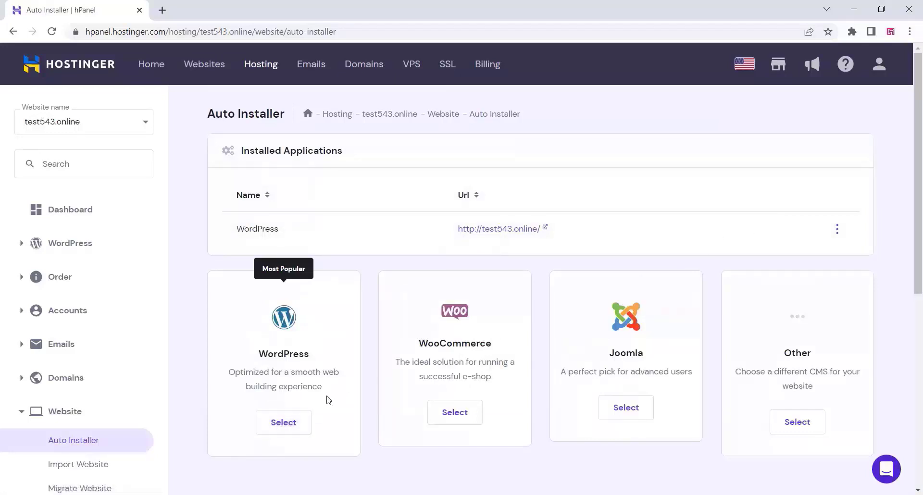
click(286, 424)
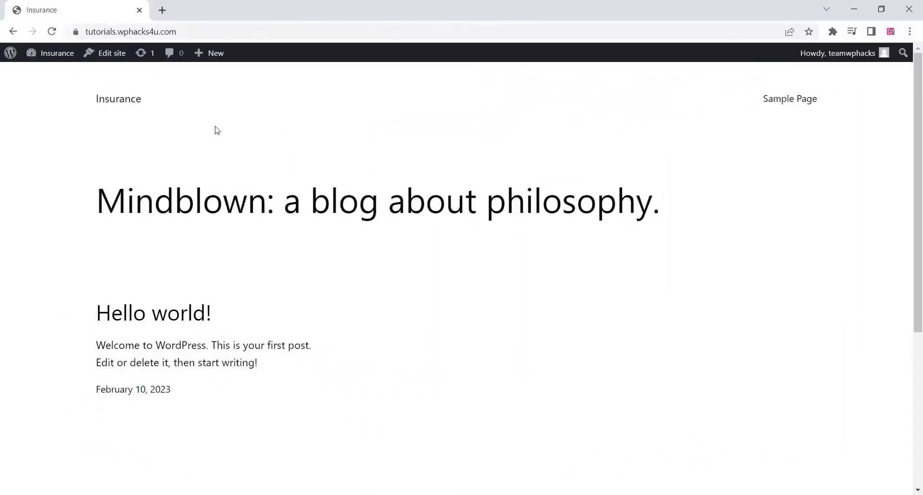
Look over the new Insurance site's home page and open its WordPress dashboard.
scroll(217, 130, down, 5)
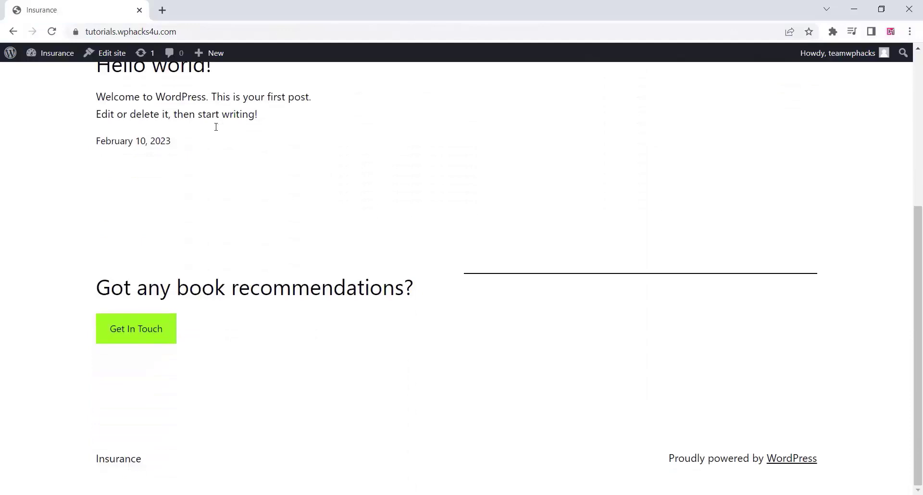
scroll(216, 127, up, 5)
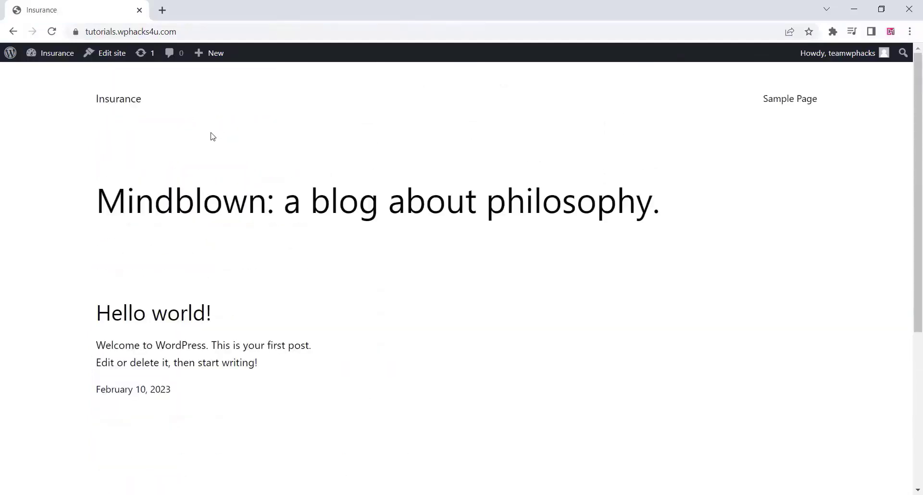
mouse_move(52, 53)
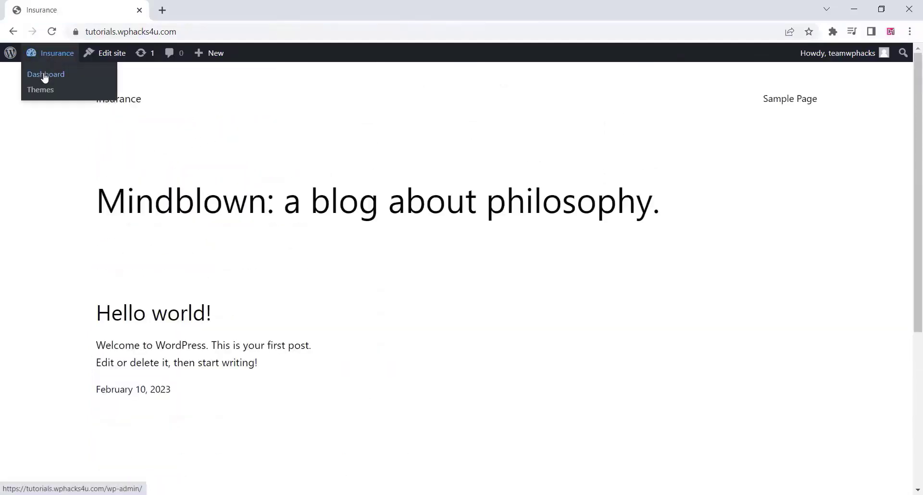
click(45, 75)
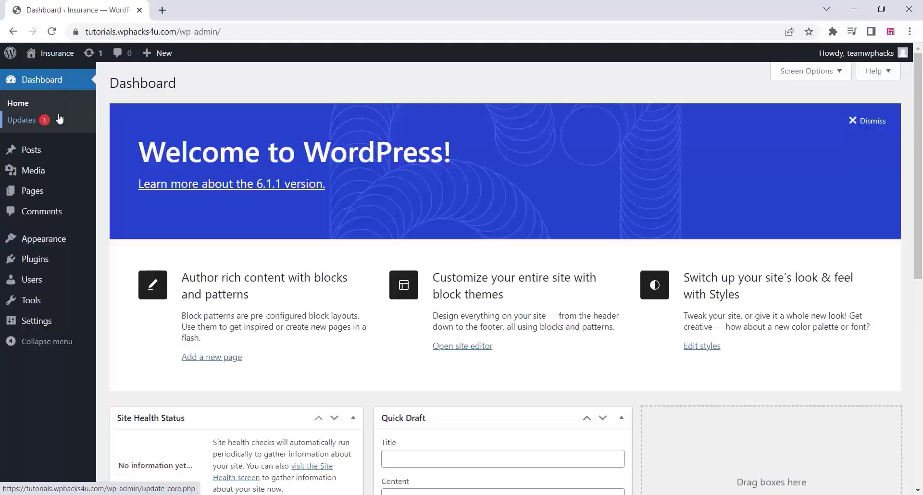
Go to adding a new WordPress theme and search the theme directory for Blocksy.
mouse_move(65, 243)
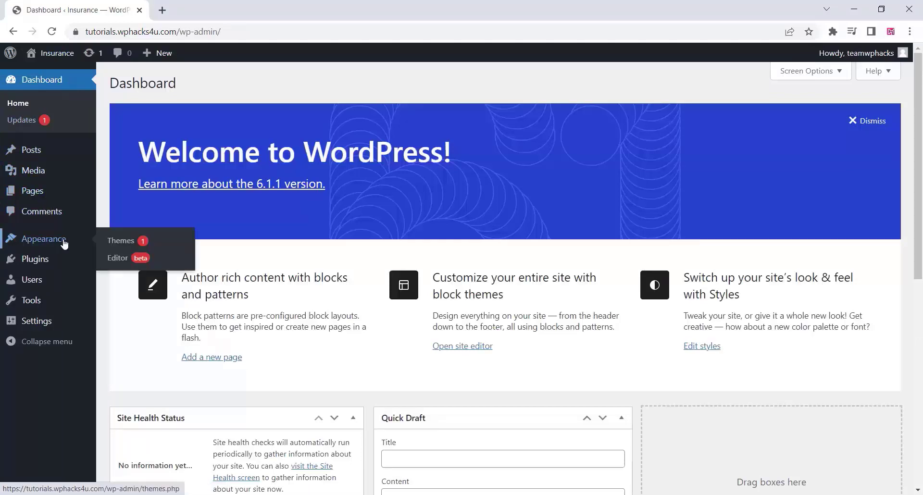
click(131, 241)
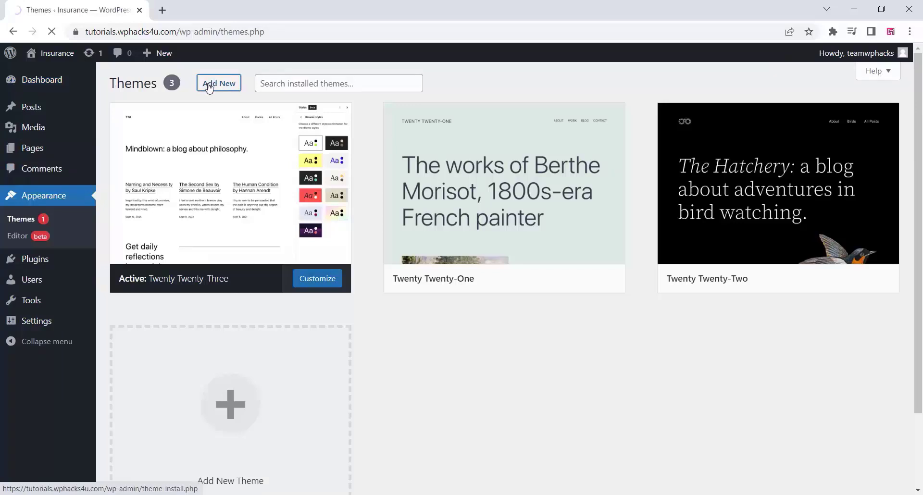
click(209, 88)
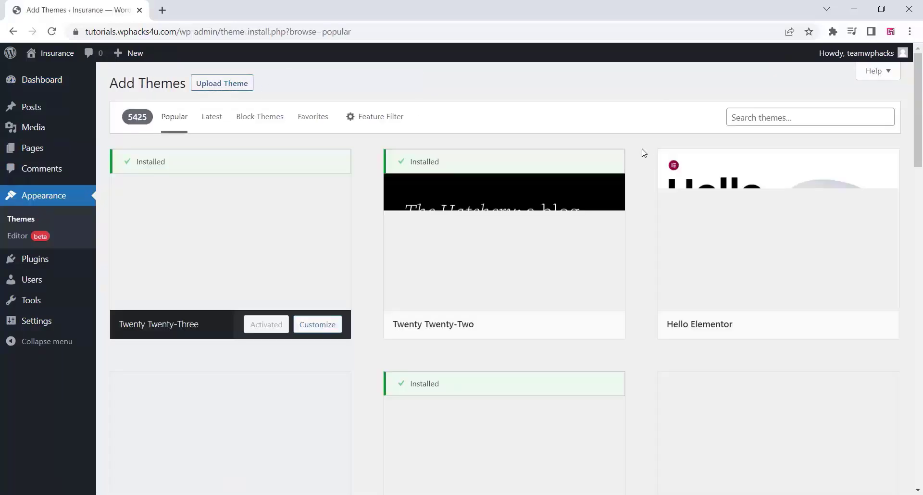
click(760, 120)
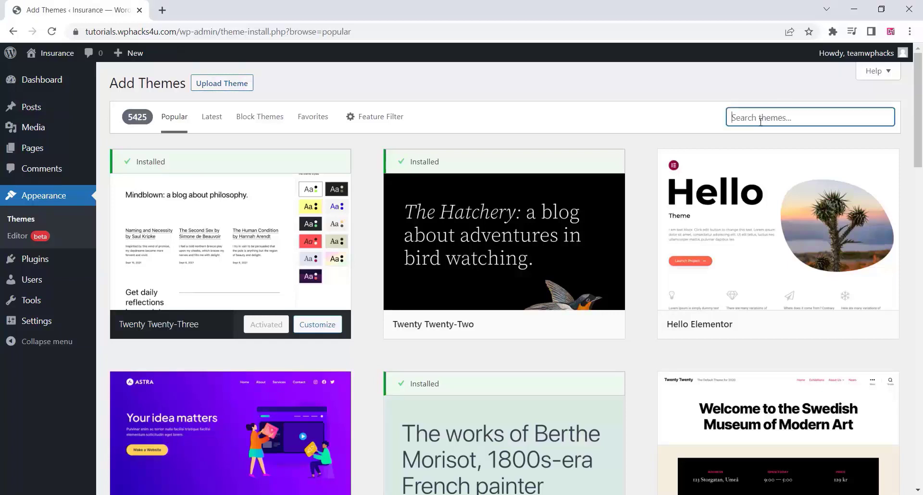
right_click(761, 120)
click(792, 217)
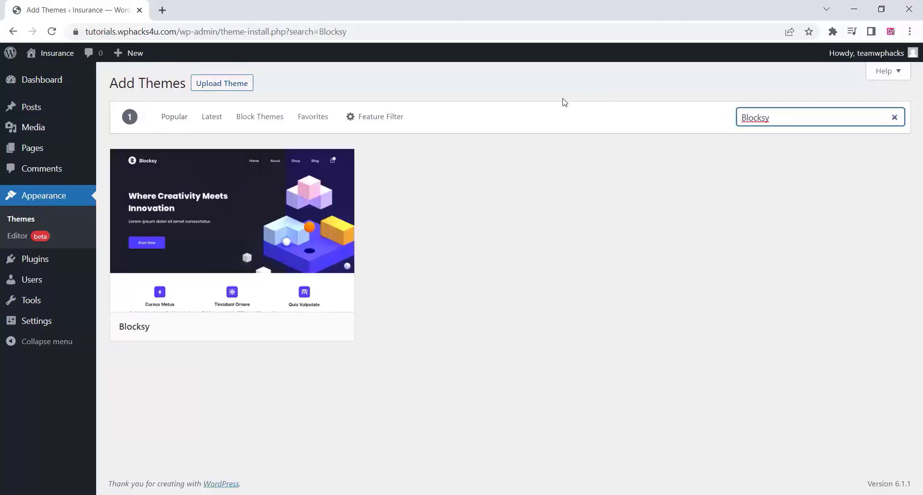
Install and activate the Blocksy theme.
mouse_move(286, 290)
click(281, 328)
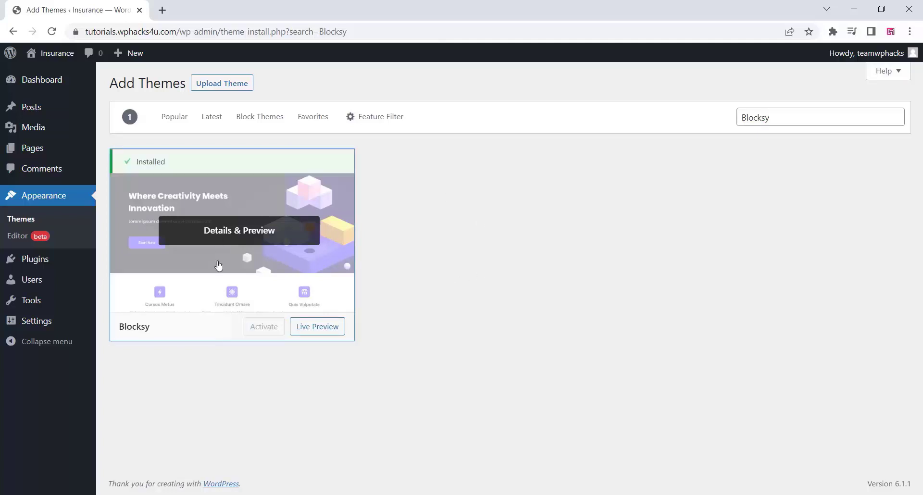
click(262, 328)
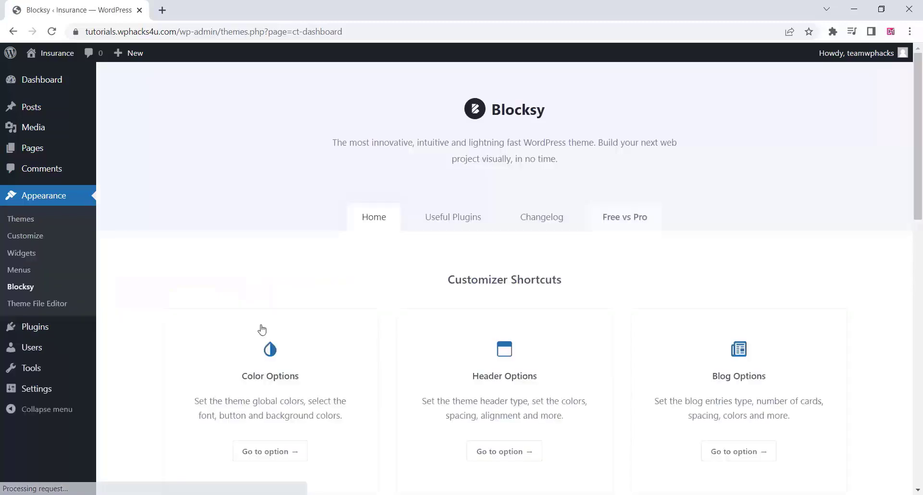
Install and activate the Blocksy Companion plugin from the Downloads section of the Blocksy page.
scroll(262, 329, down, 7)
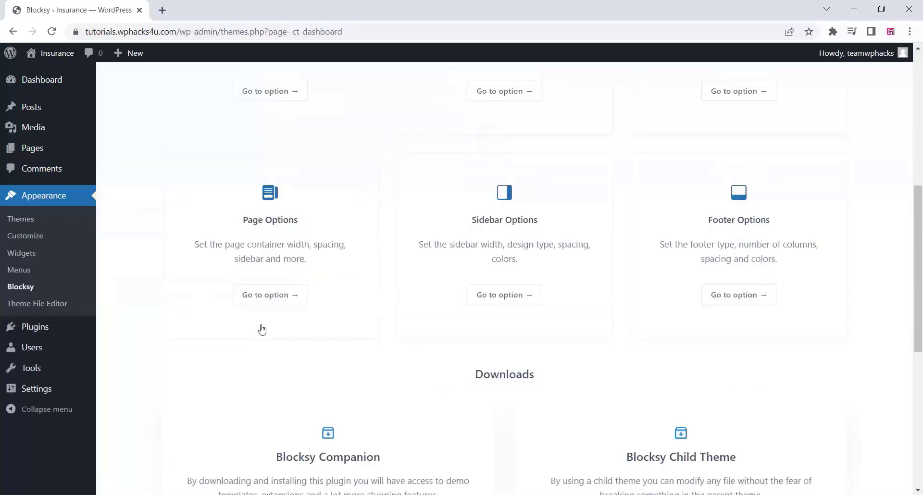
scroll(262, 330, down, 4)
click(316, 287)
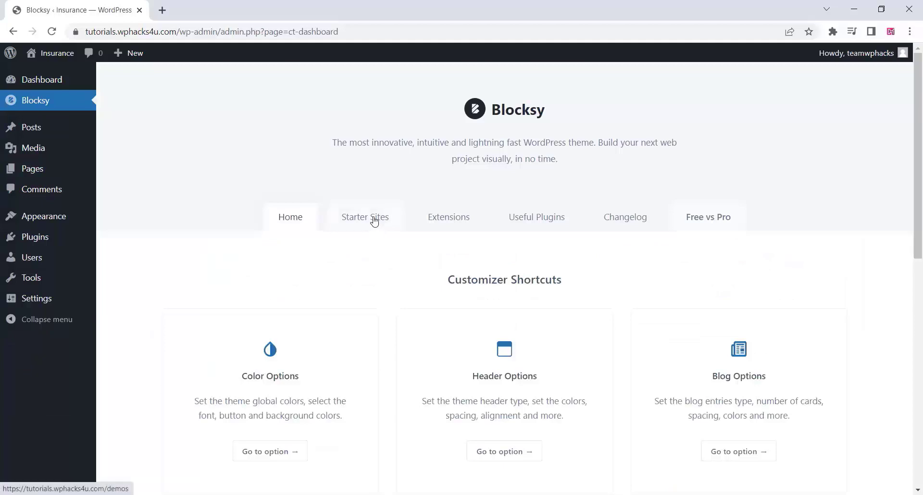
Start importing the Beverr starter site without the child theme, choosing Elementor as the page builder.
click(374, 218)
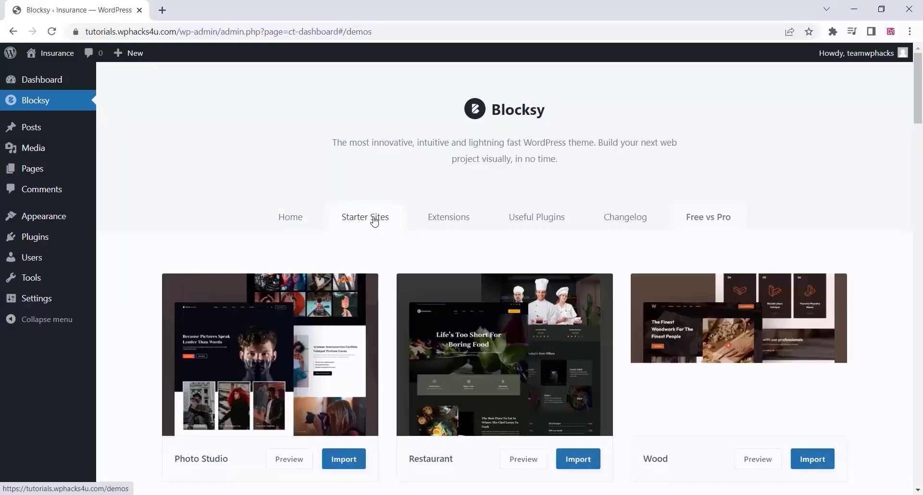
scroll(567, 424, down, 6)
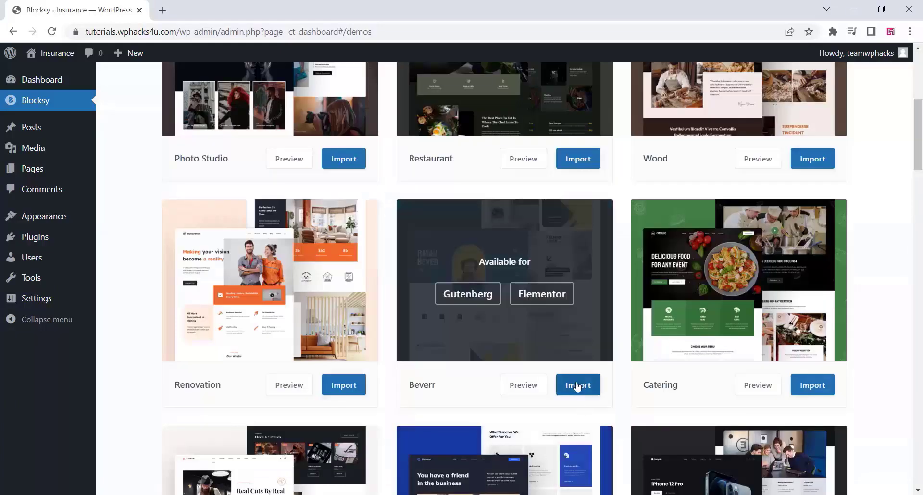
click(577, 386)
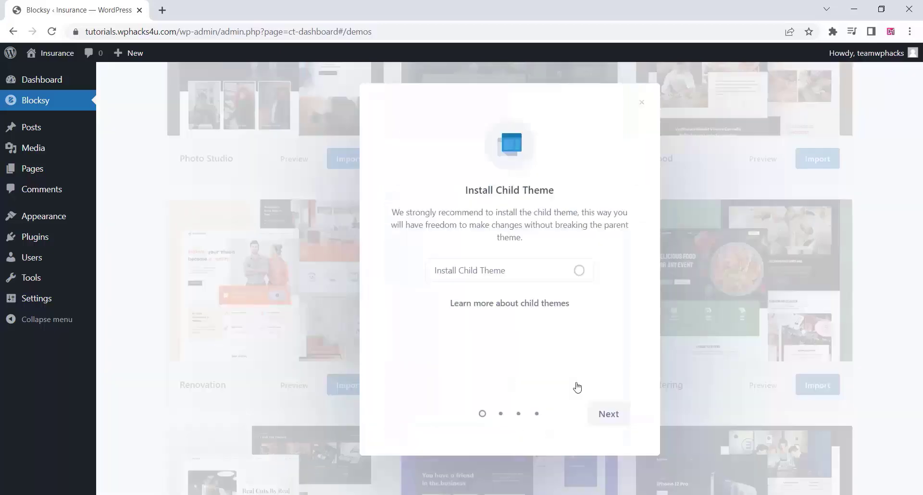
click(607, 415)
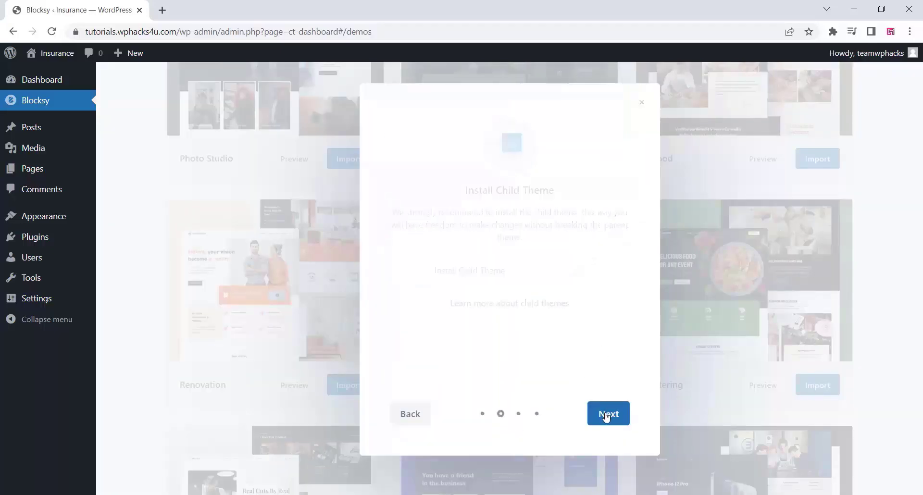
click(543, 299)
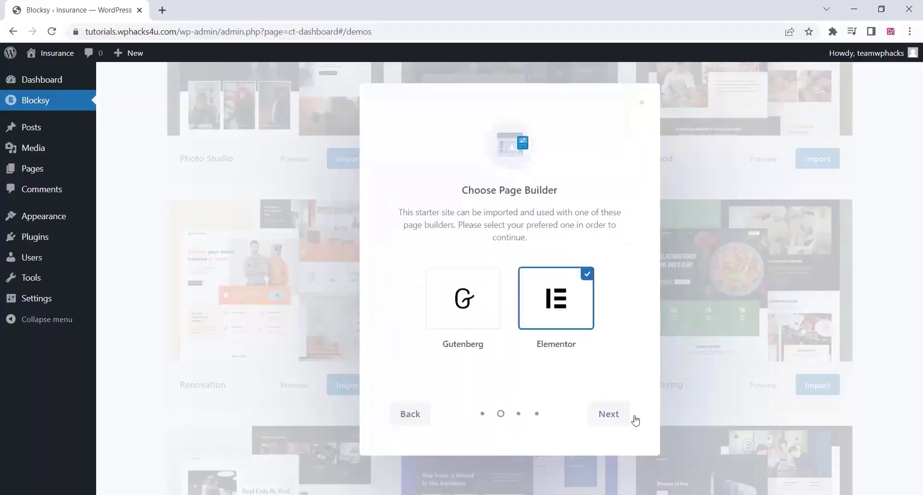
click(616, 416)
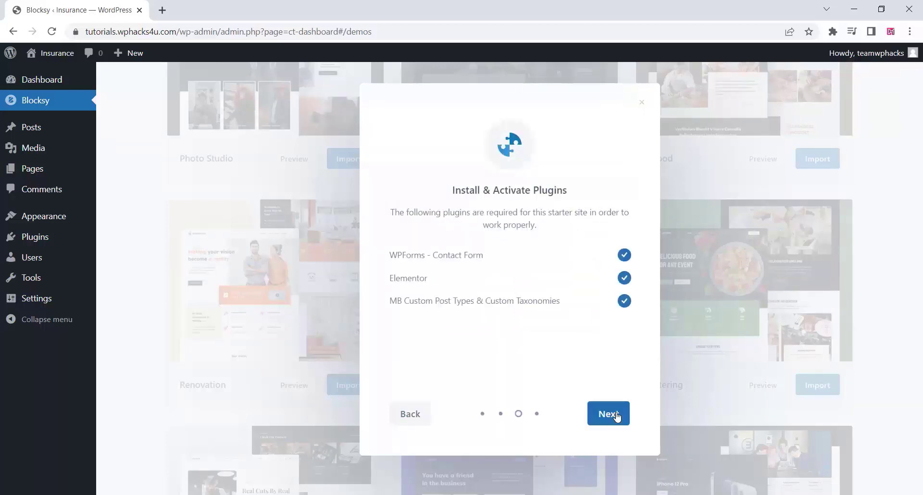
Accept the required plugins, install the Beverr options, widgets and content with Clean Install, and view the site.
click(617, 416)
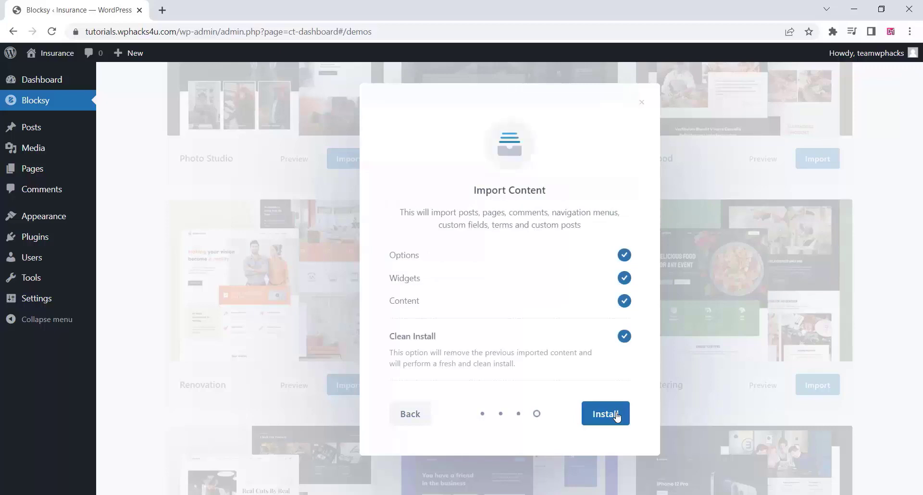
click(617, 416)
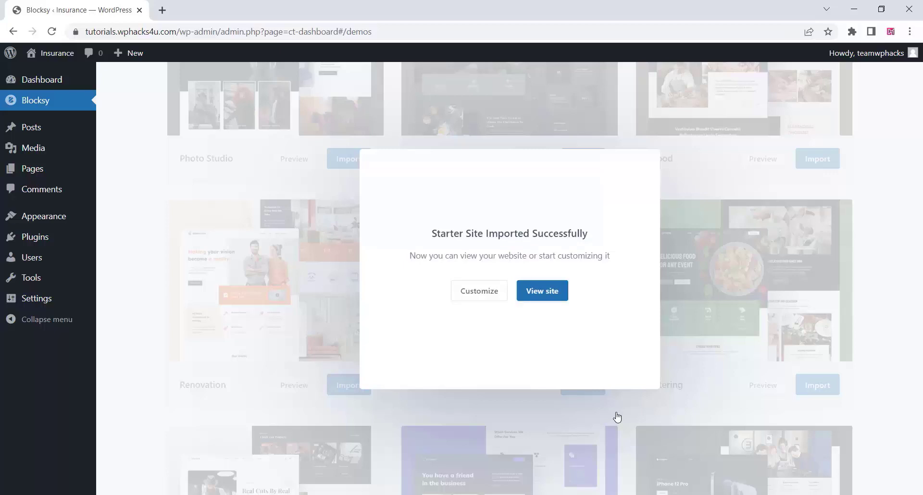
click(547, 292)
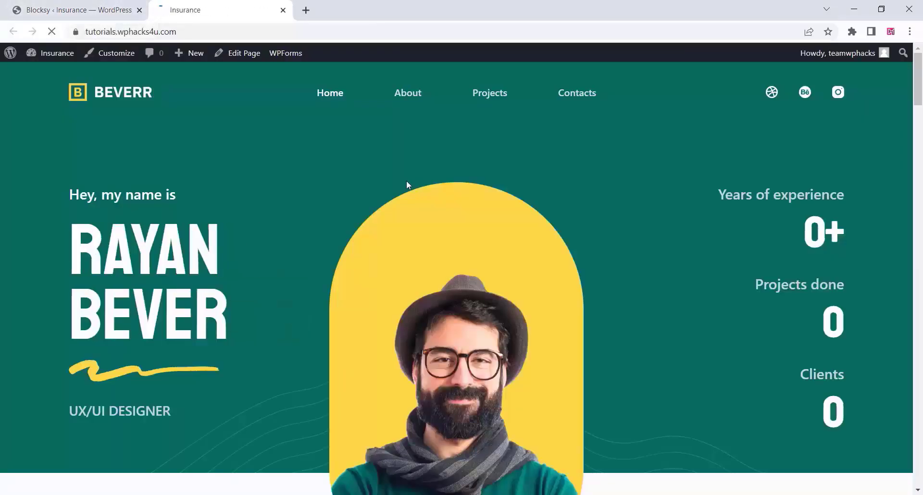
Look through the imported Beverr homepage from the hero section down to the company logos and footer.
scroll(405, 180, down, 5)
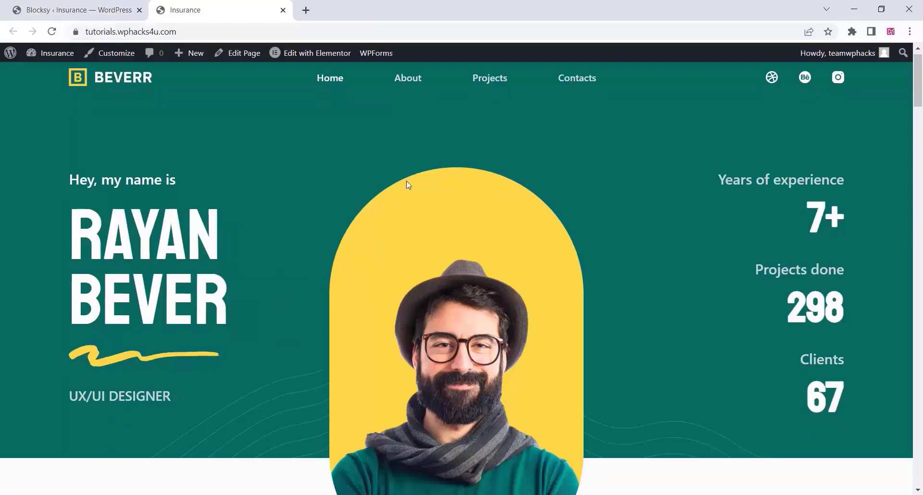
scroll(406, 181, down, 5)
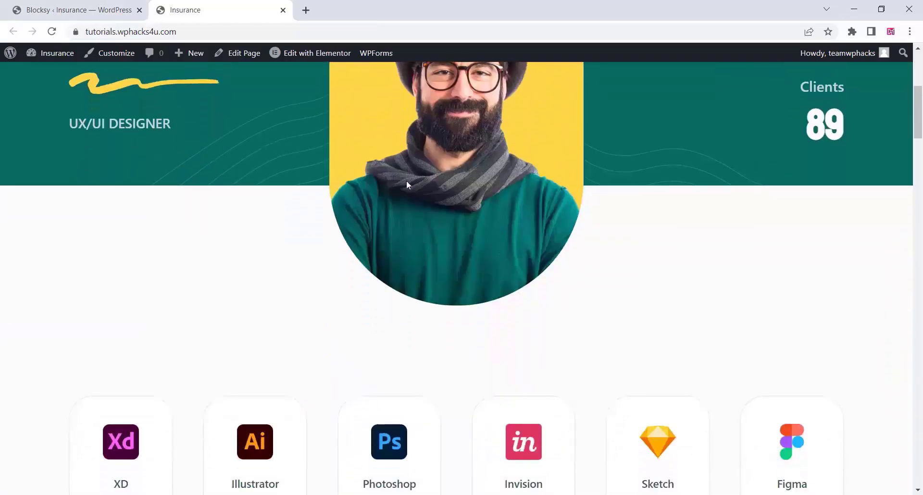
scroll(408, 185, down, 6)
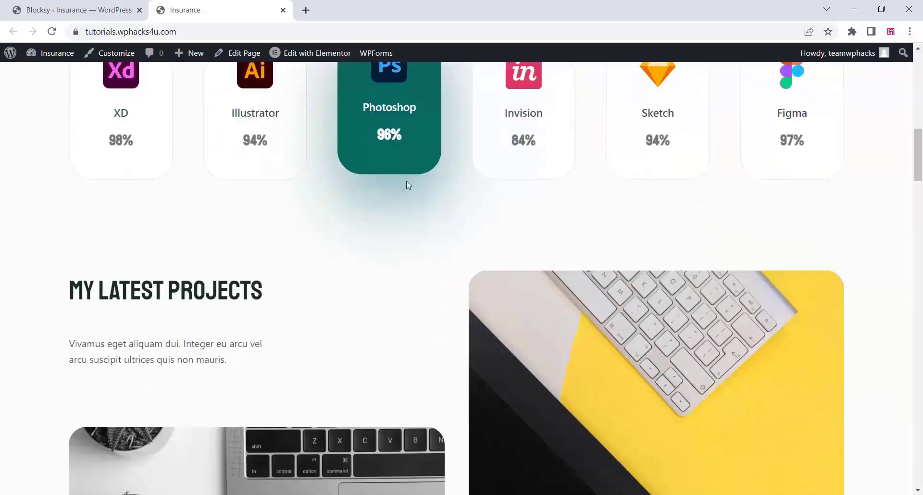
scroll(364, 220, down, 14)
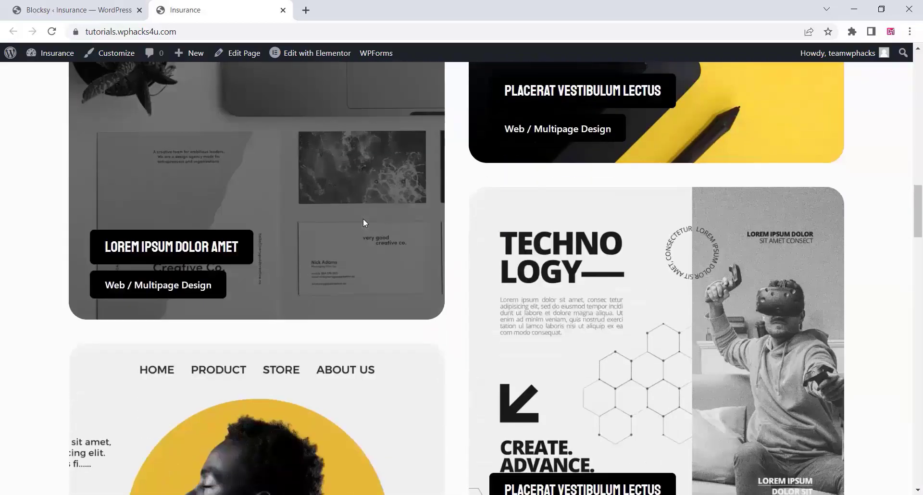
scroll(364, 221, down, 15)
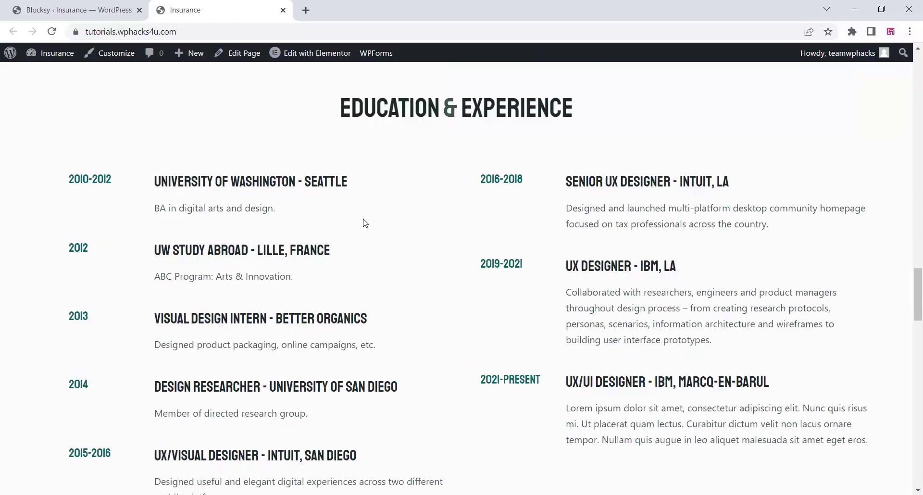
scroll(364, 222, down, 12)
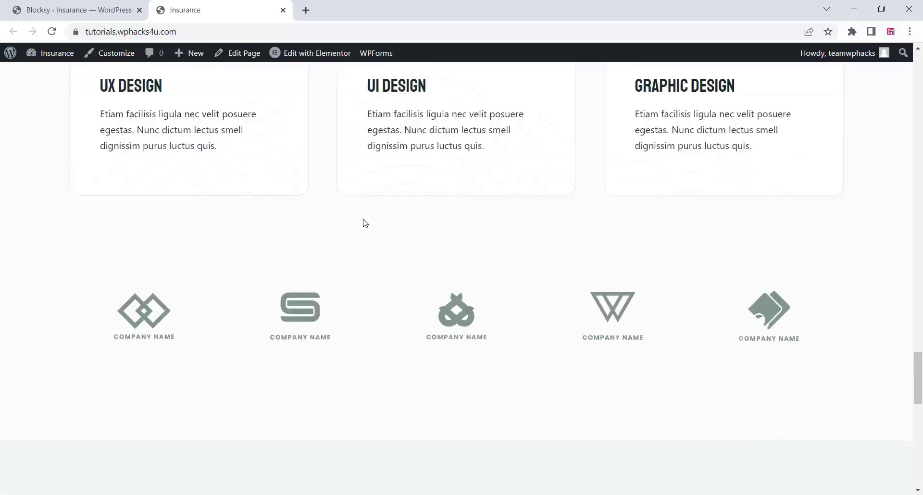
scroll(364, 222, down, 7)
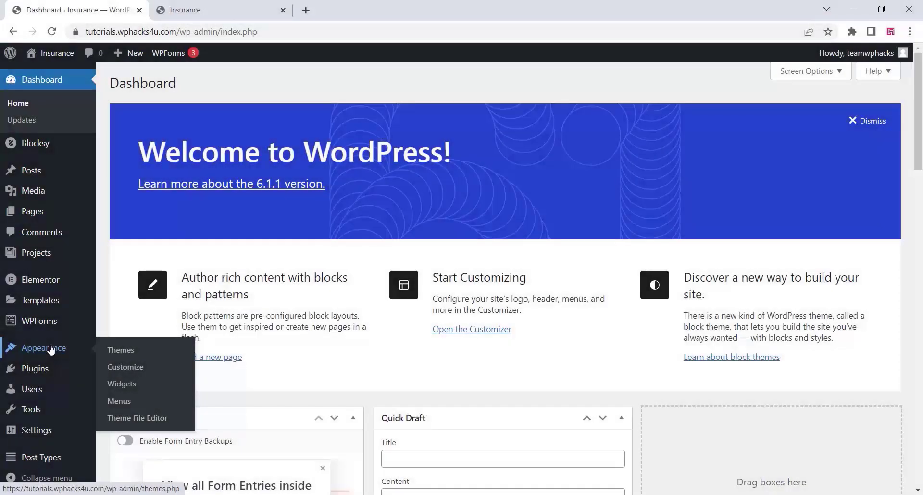
Search the plugin directory for "woocommerce" and install WooCommerce and PDF Invoices & Packing Slips for WooCommerce.
mouse_move(36, 368)
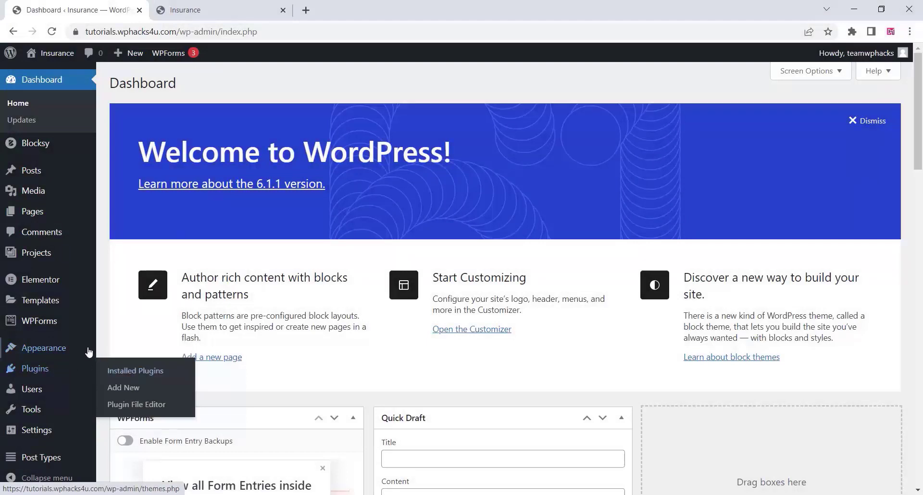
click(122, 389)
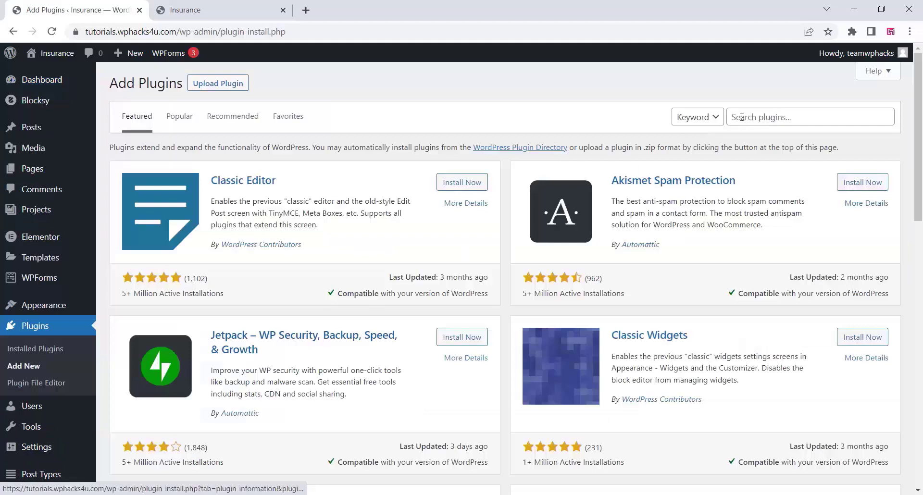
click(742, 117)
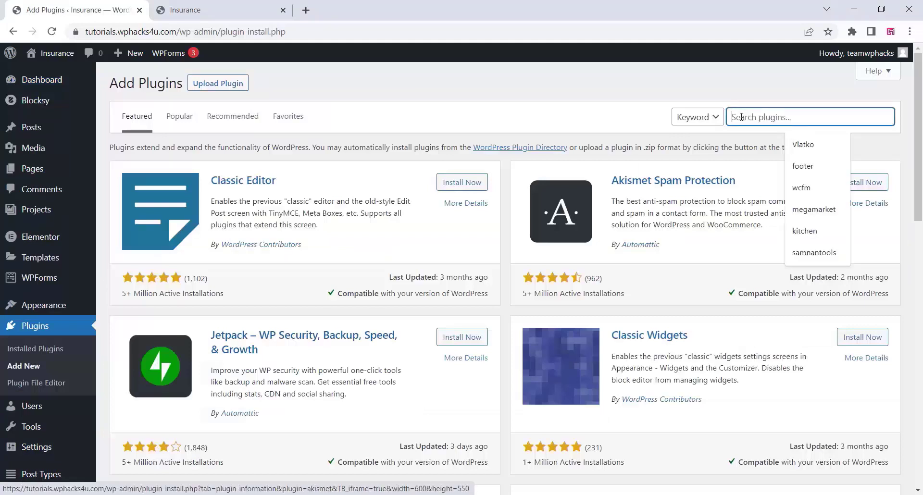
text(woocom)
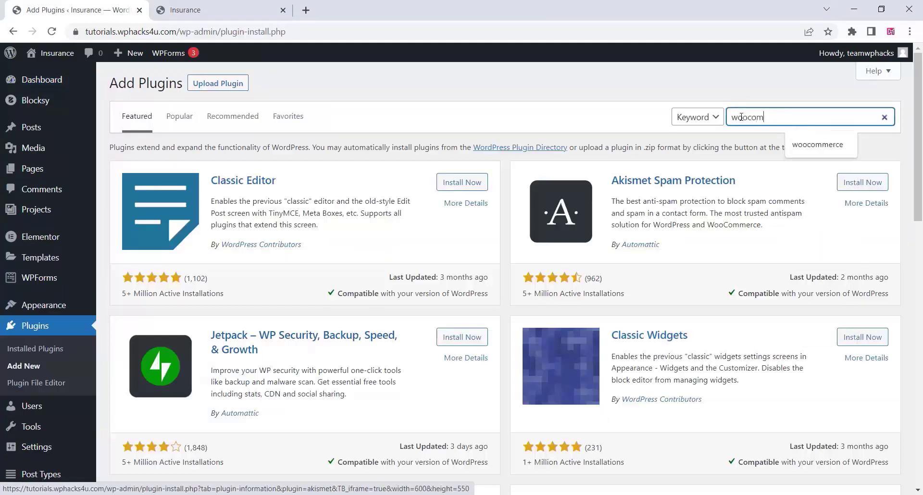
text(merce)
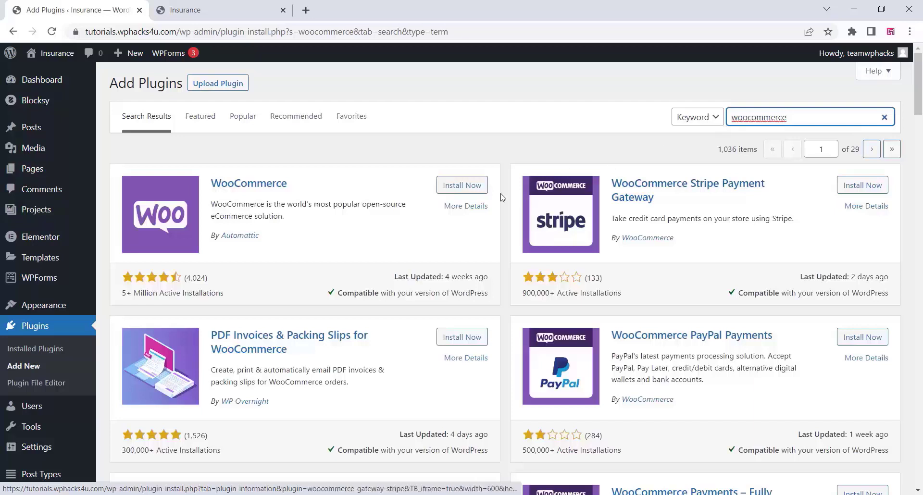
click(459, 186)
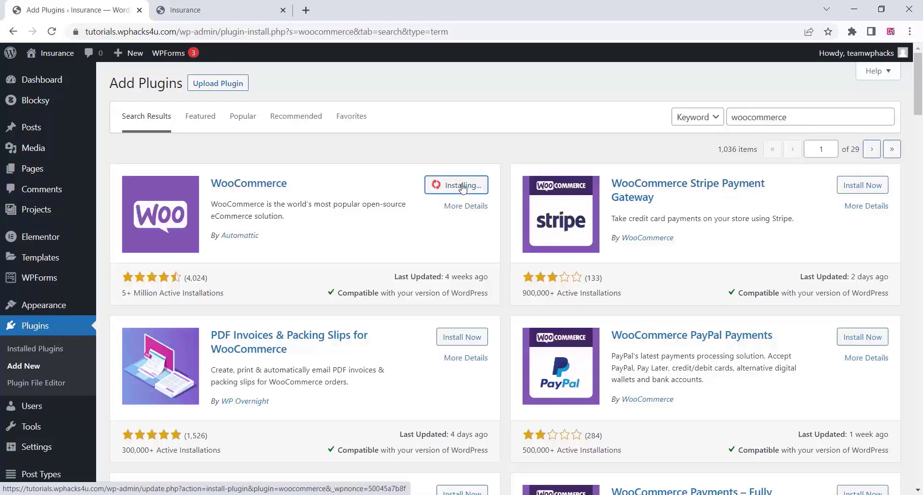
click(462, 336)
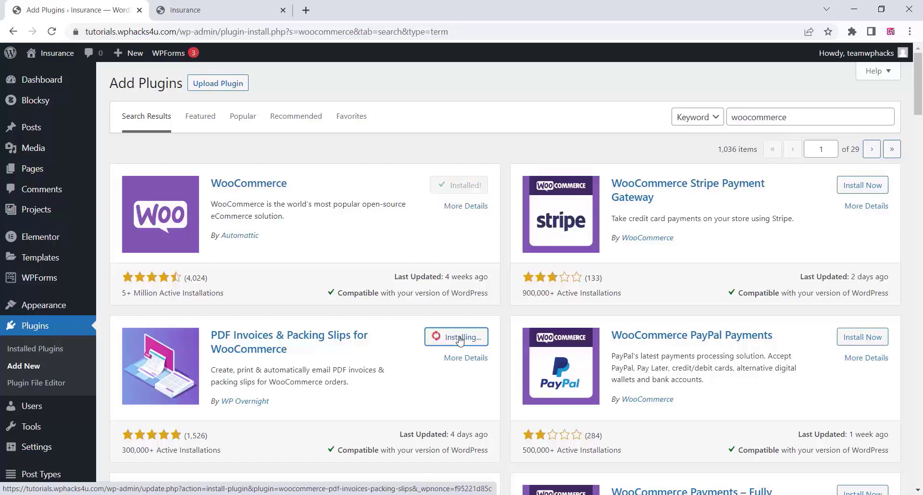
Find "wanotifier" in the plugin directory, install the WANotifier plugin and open the list of installed plugins.
drag(791, 118, 737, 120)
click(467, 184)
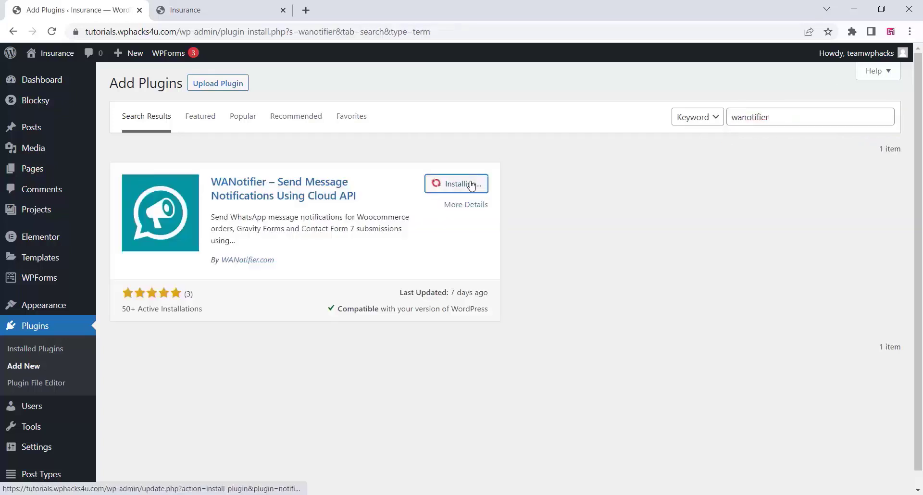
click(28, 355)
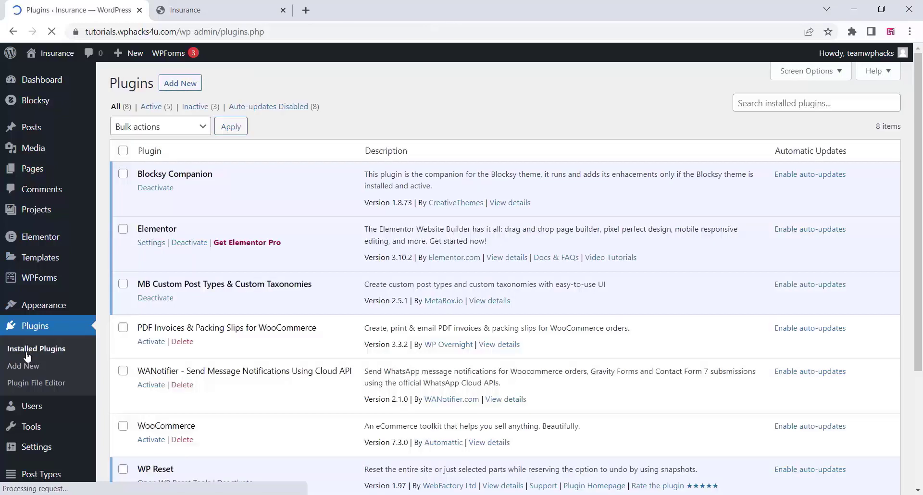
Upload gravityforms_2.7.0.2.zip from the insrnce folder in Downloads as a new plugin and install it.
click(182, 89)
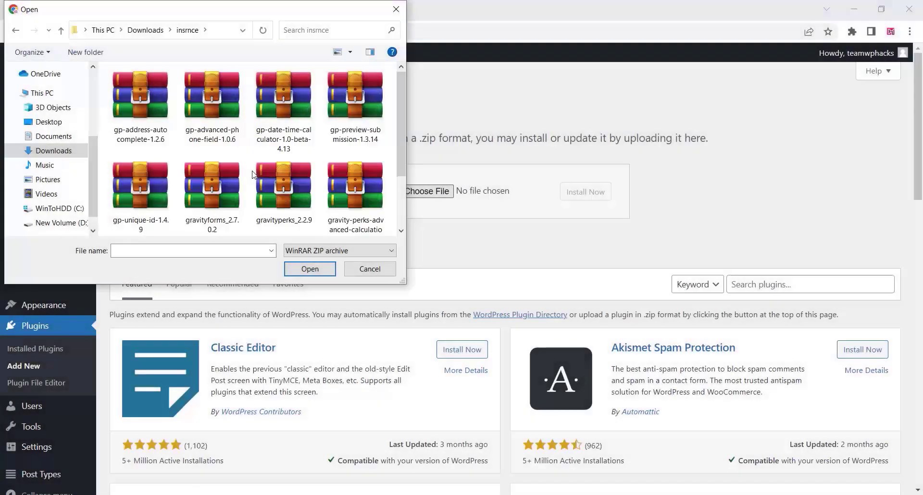
click(214, 192)
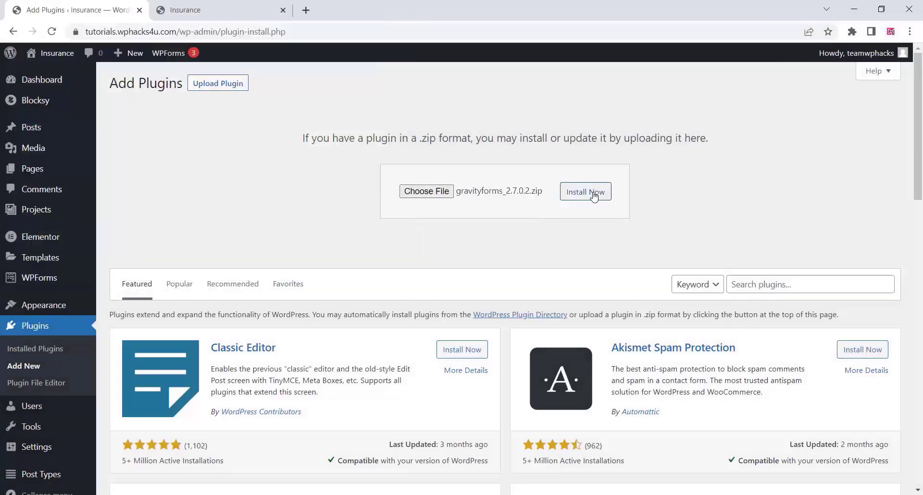
click(593, 194)
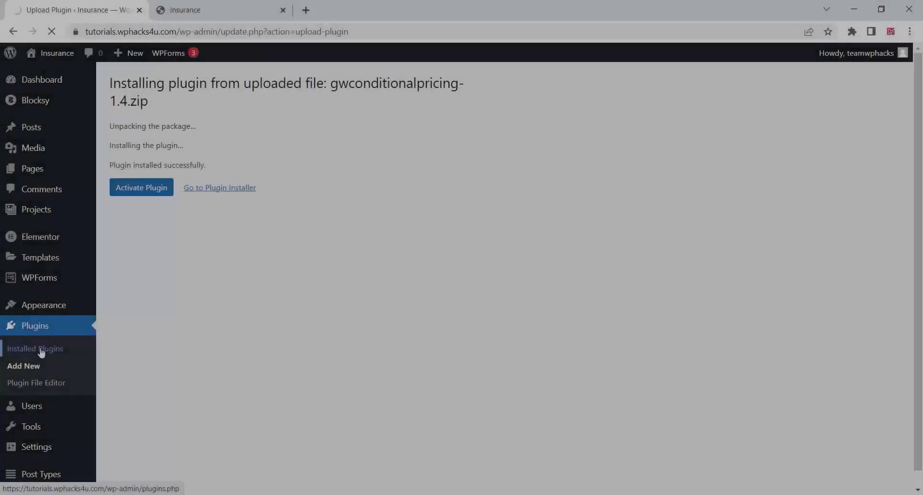
Filter the installed plugins to the inactive ones and activate all of them in bulk.
click(41, 352)
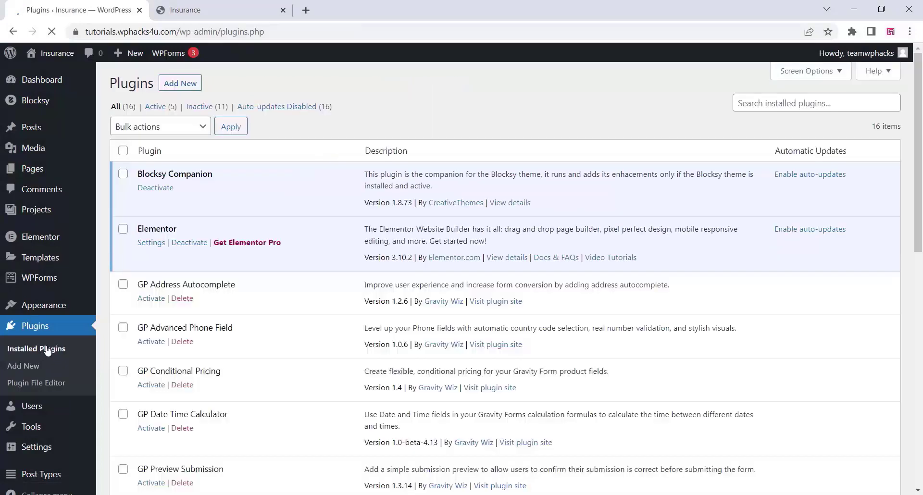
click(199, 107)
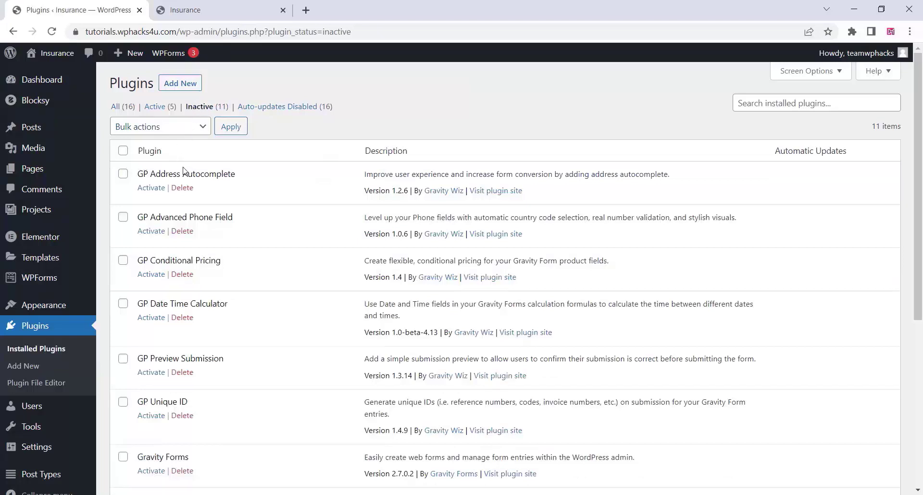
click(123, 151)
click(163, 126)
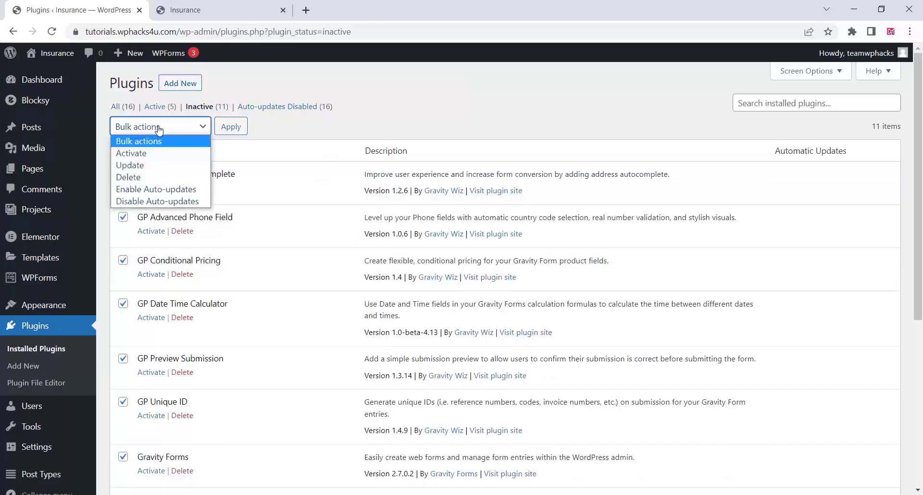
click(161, 150)
click(230, 127)
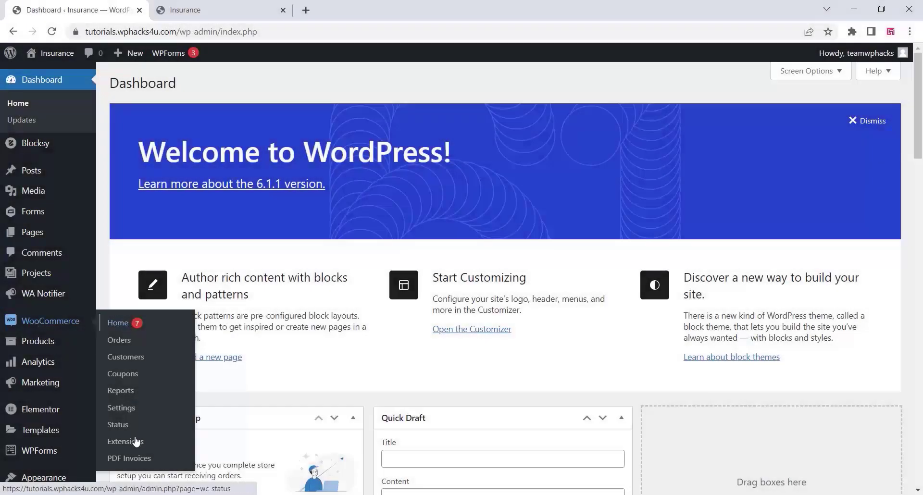
Open the general WooCommerce settings and set the store's country and state to India — Maharashtra.
click(122, 409)
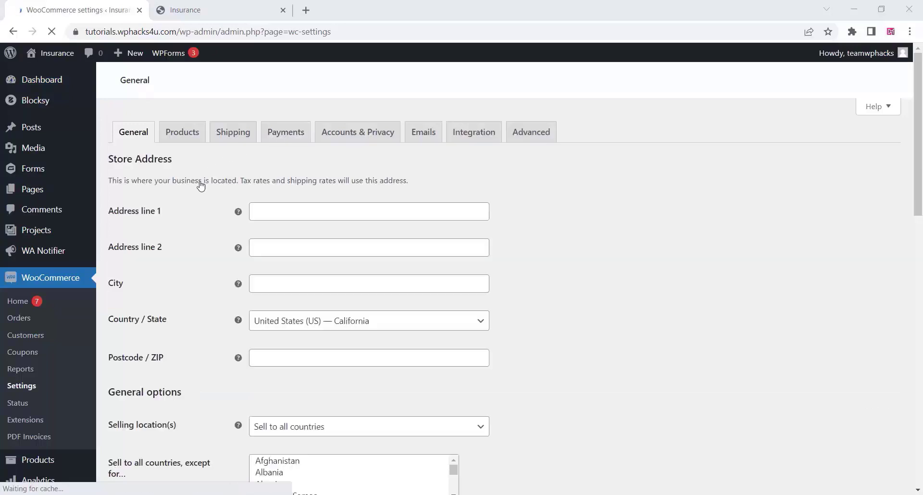
click(329, 322)
text(india)
click(301, 422)
Restrict the selling locations to specific countries and add India.
scroll(316, 365, down, 2)
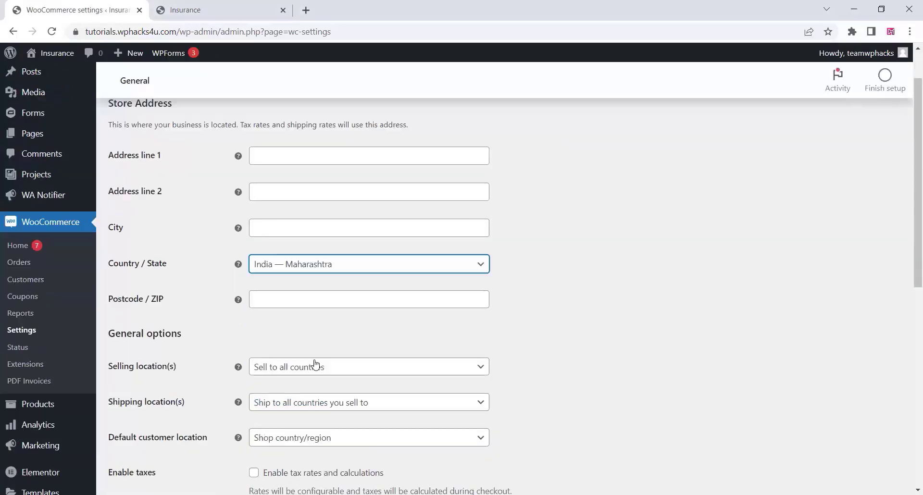
click(313, 304)
click(303, 364)
click(280, 344)
text(ind)
click(269, 384)
Disable shipping for the store and set the default customer location to geolocation.
click(307, 304)
click(307, 385)
click(298, 194)
click(278, 254)
Set the store currency to Indian rupee and save the general settings.
click(289, 314)
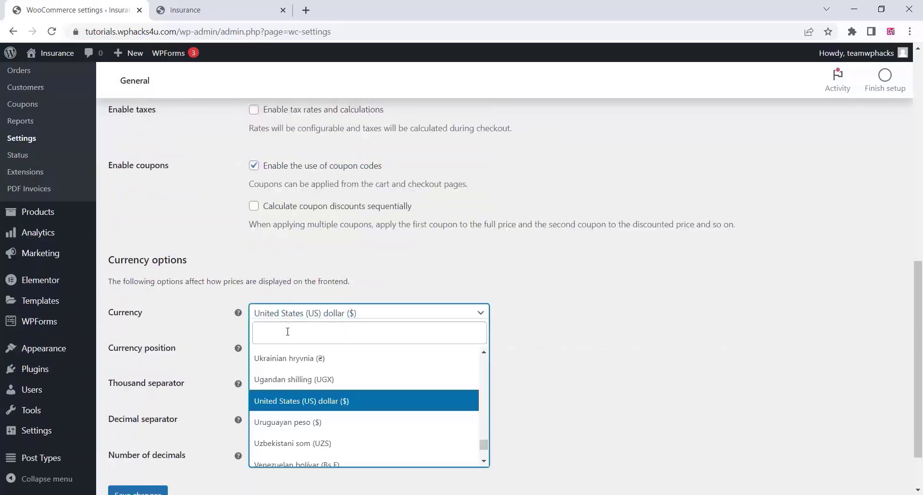
text(ind)
click(289, 356)
click(143, 429)
Enable the last payment method listed in the WooCommerce payment settings and save the changes.
click(235, 130)
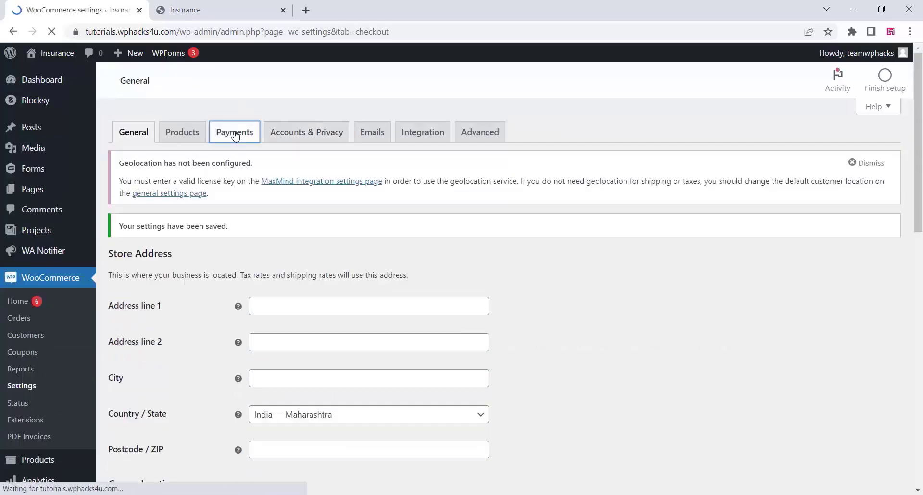
scroll(500, 280, down, 3)
click(494, 277)
click(138, 322)
Disallow guest orders, allow checkout login and account creation at checkout and on My account, turn off generated usernames and password links, and save.
click(301, 131)
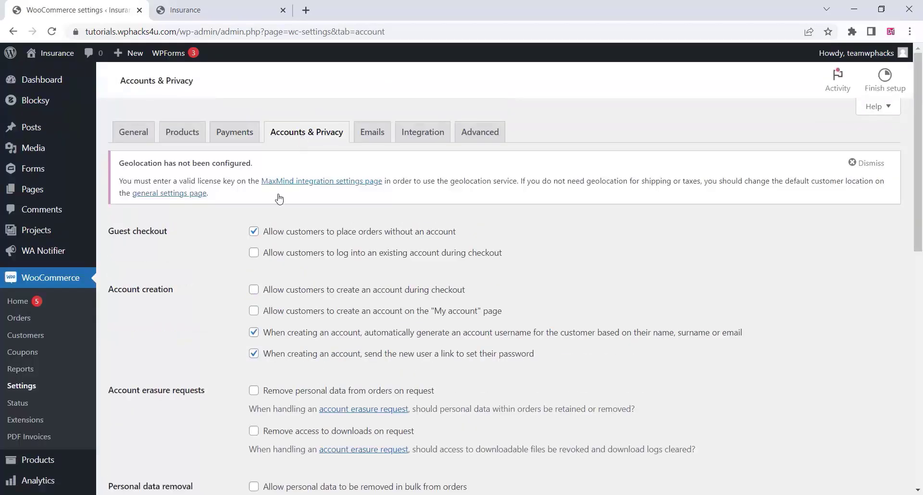
scroll(215, 296, down, 2)
click(254, 194)
click(254, 214)
click(253, 236)
click(254, 256)
scroll(192, 305, down, 9)
click(138, 430)
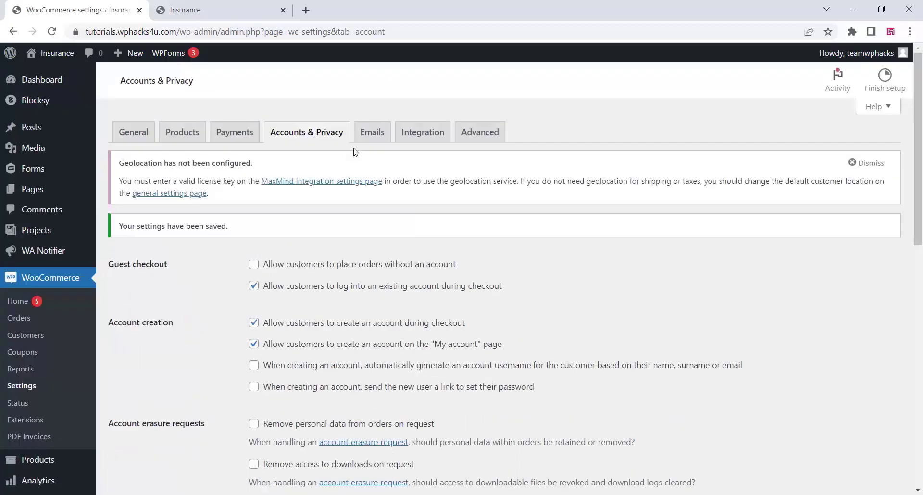
Review the Emails, Integration and Advanced settings of WooCommerce.
click(369, 153)
click(422, 212)
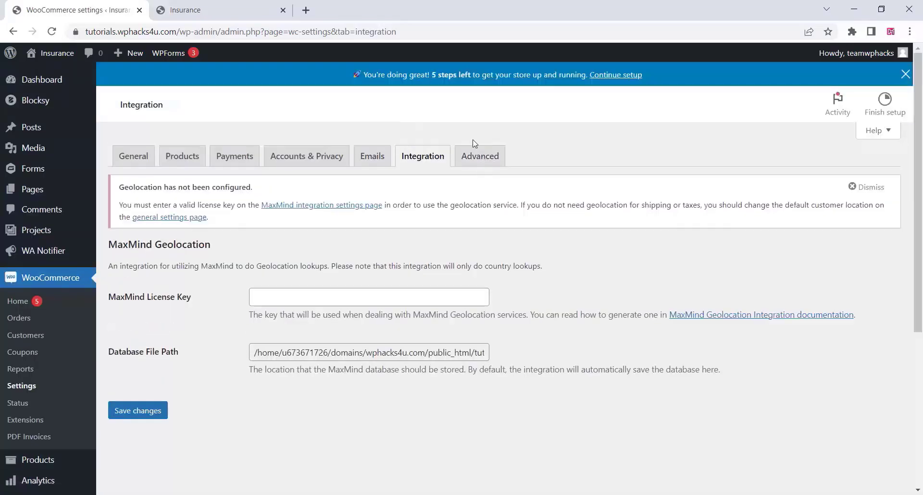
click(479, 153)
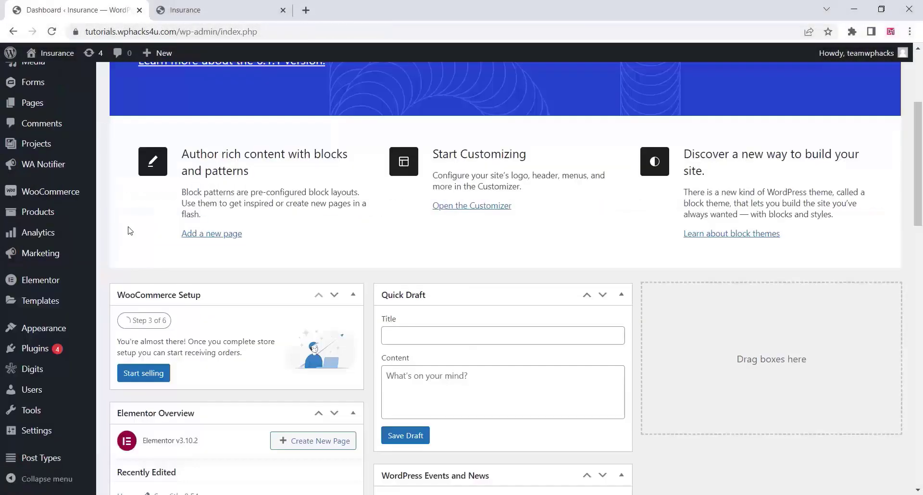
Start a new Gravity Forms form from the Advanced Contact Form template.
scroll(65, 253, up, 3)
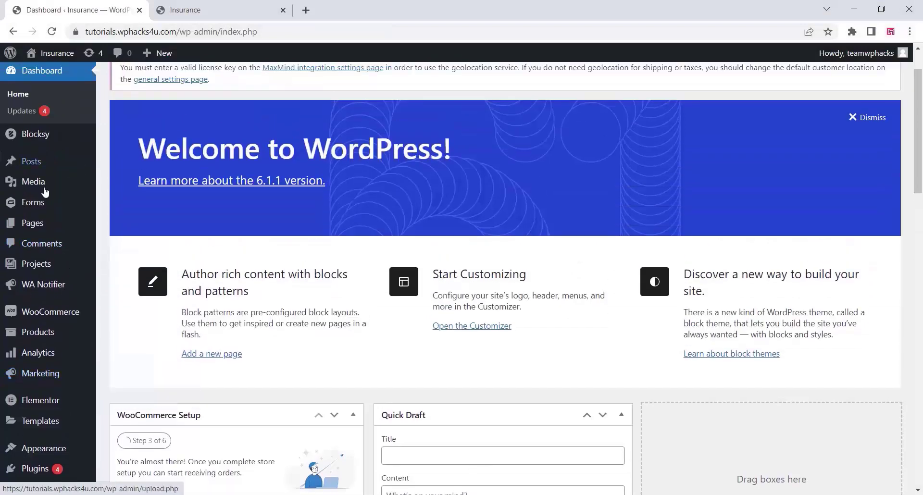
mouse_move(33, 207)
click(112, 205)
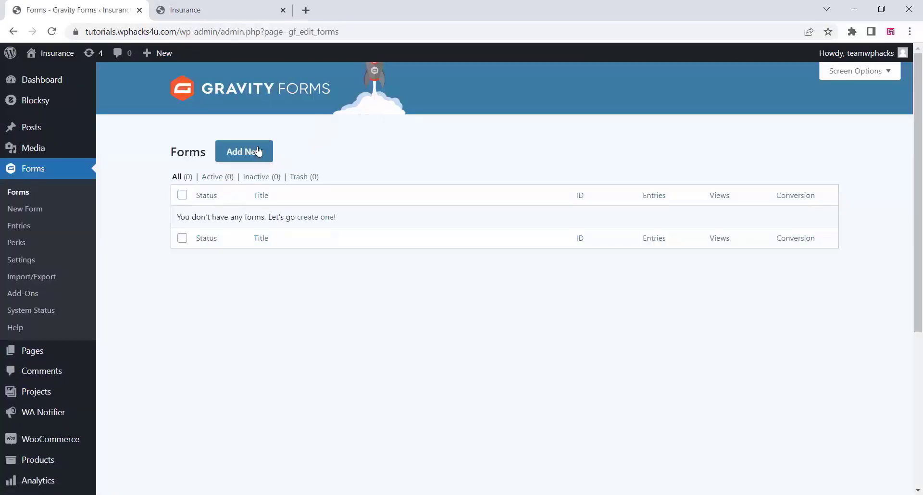
click(232, 153)
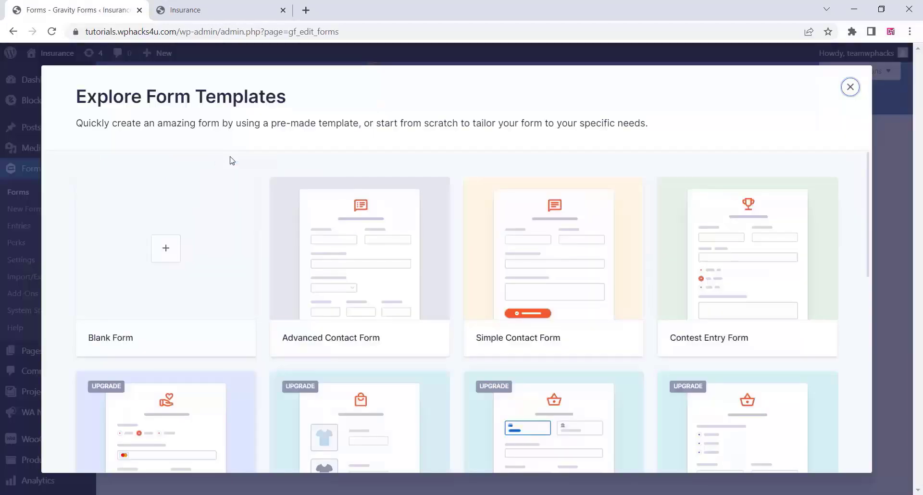
mouse_move(371, 299)
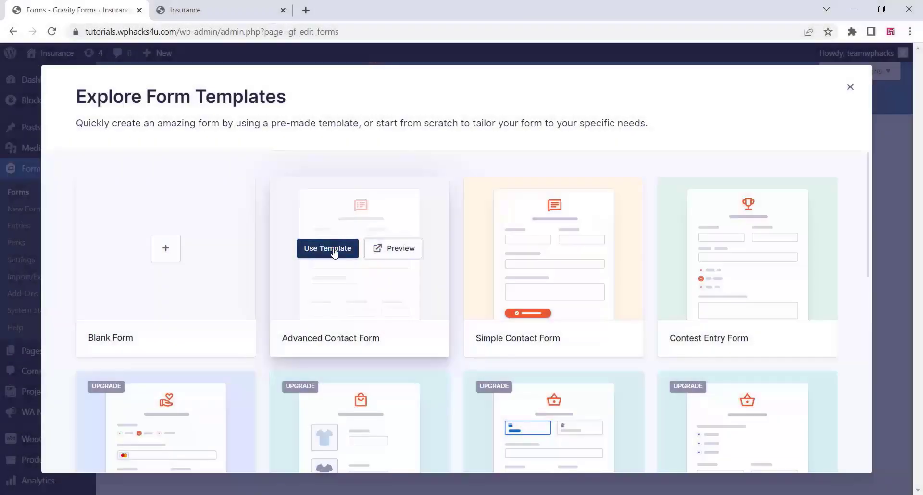
click(335, 251)
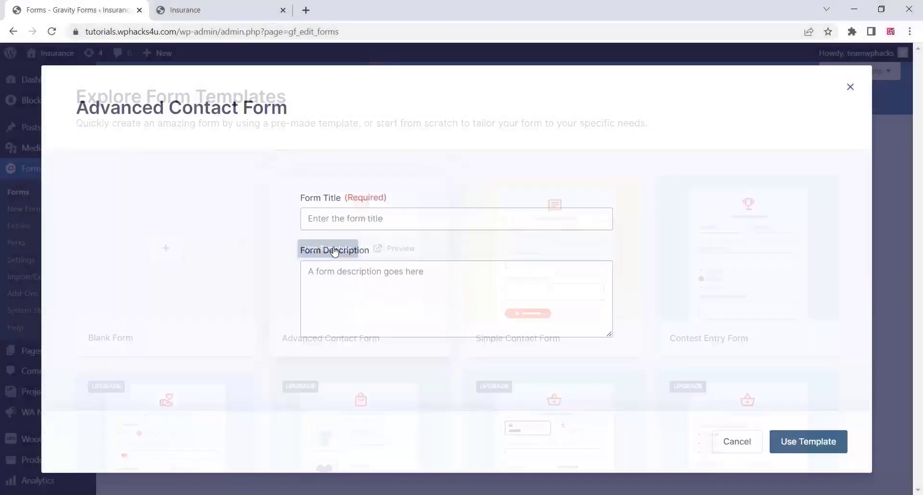
Enter "Health insurance" as both the form title and the description, and create the form from the template.
click(351, 217)
text(Health isurance)
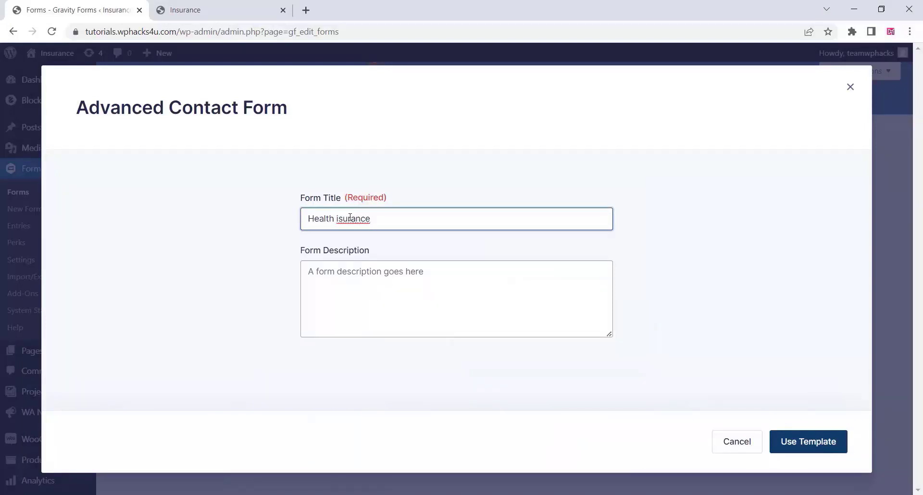
right_click(350, 217)
click(374, 227)
drag(375, 219, 295, 227)
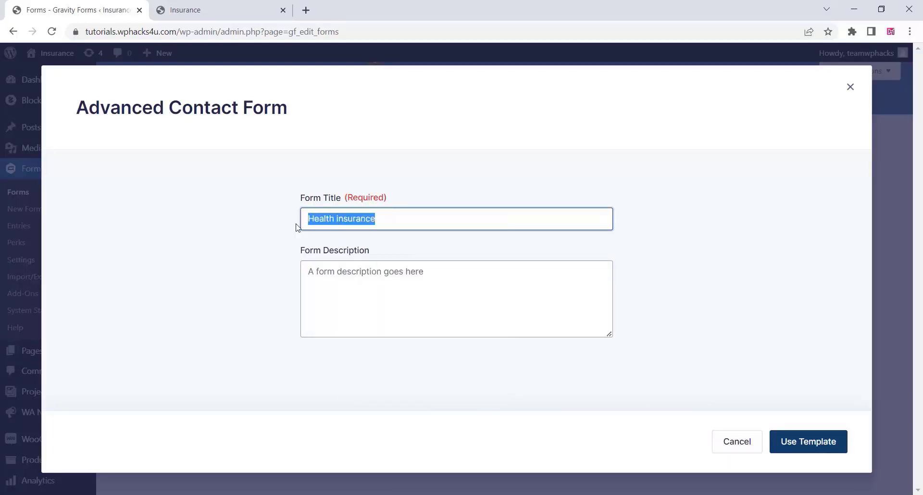
right_click(334, 217)
click(363, 260)
right_click(326, 272)
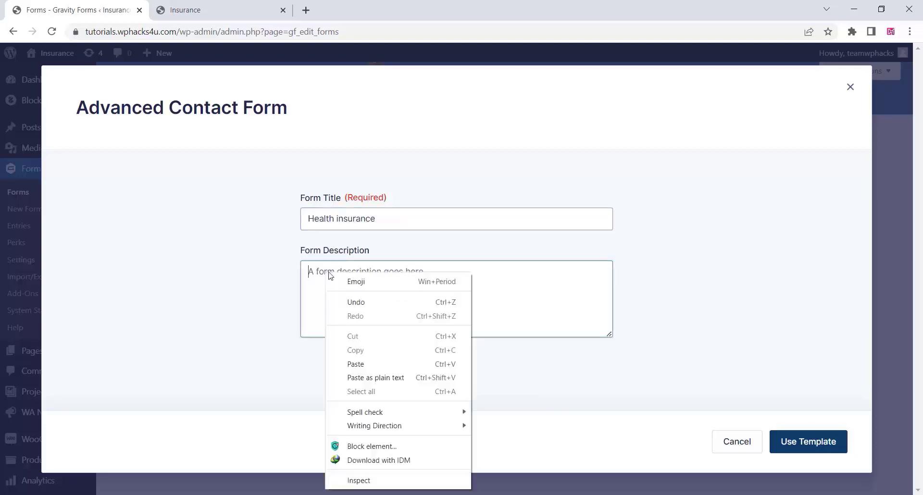
click(373, 363)
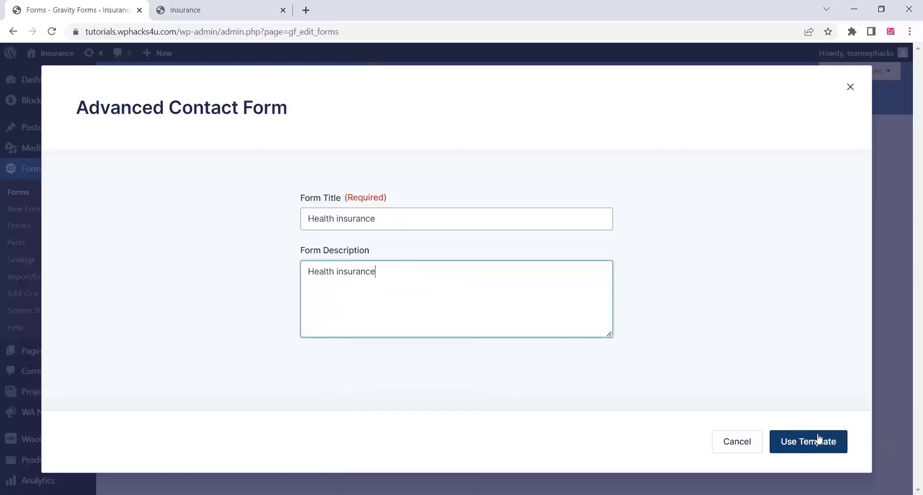
click(802, 443)
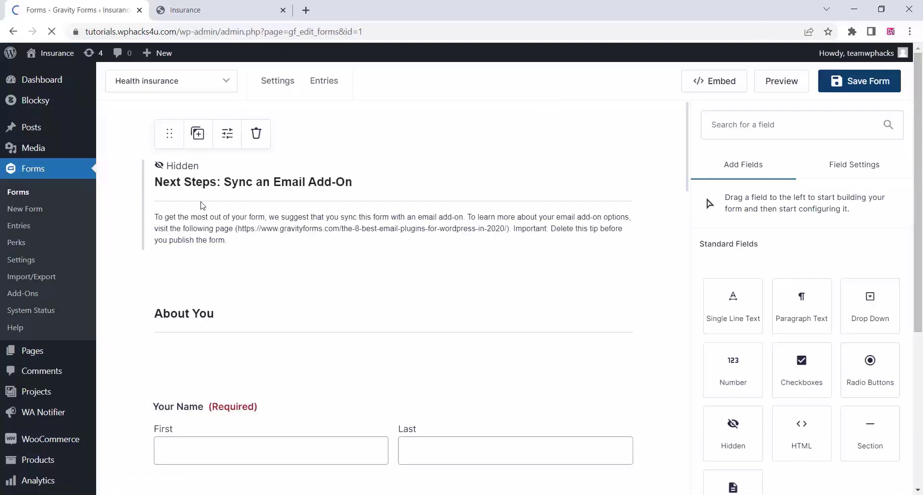
Add a Date field from the advanced fields between the Your Name and Your Address fields.
scroll(445, 256, down, 3)
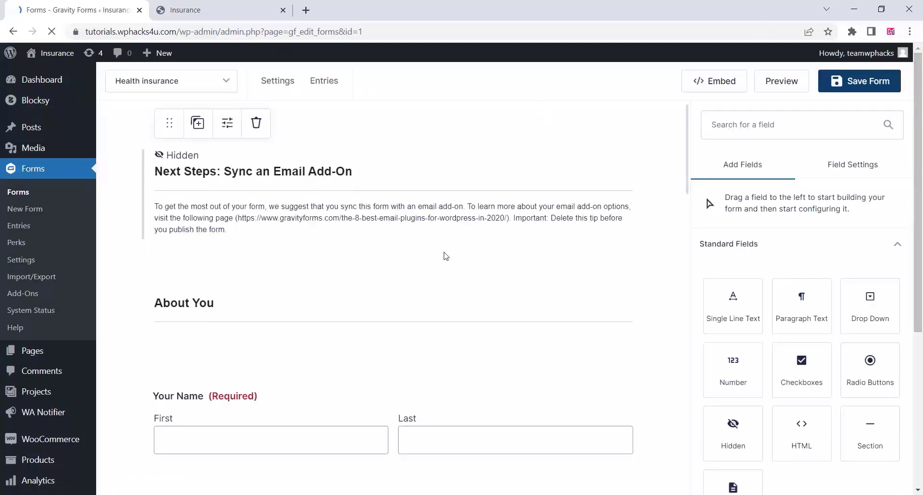
scroll(374, 259, down, 1)
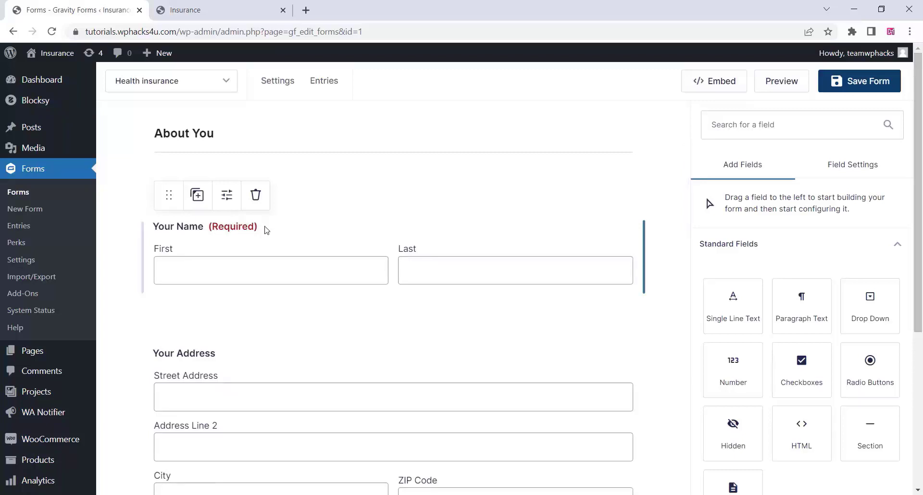
scroll(815, 296, down, 3)
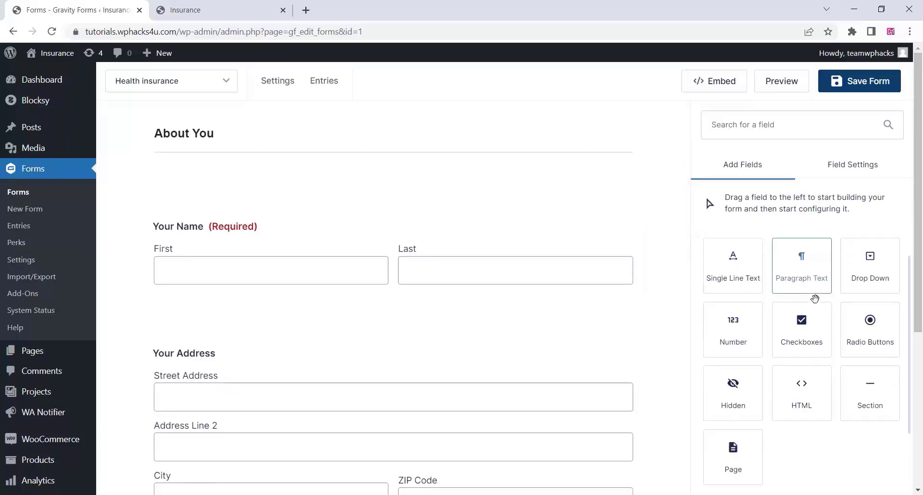
scroll(807, 303, up, 3)
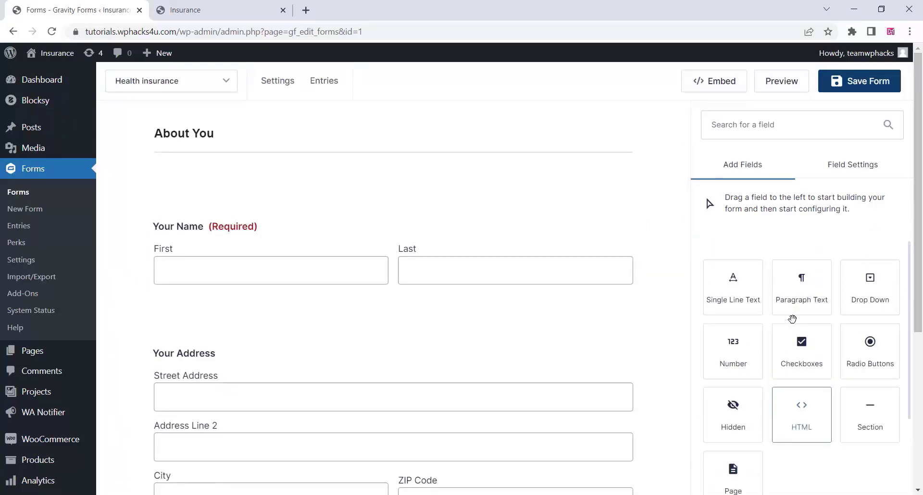
scroll(534, 289, down, 1)
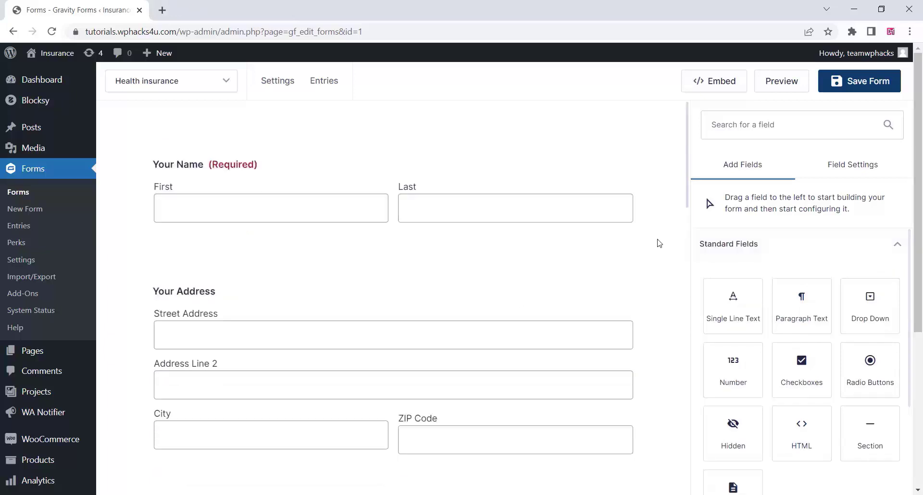
scroll(777, 343, down, 3)
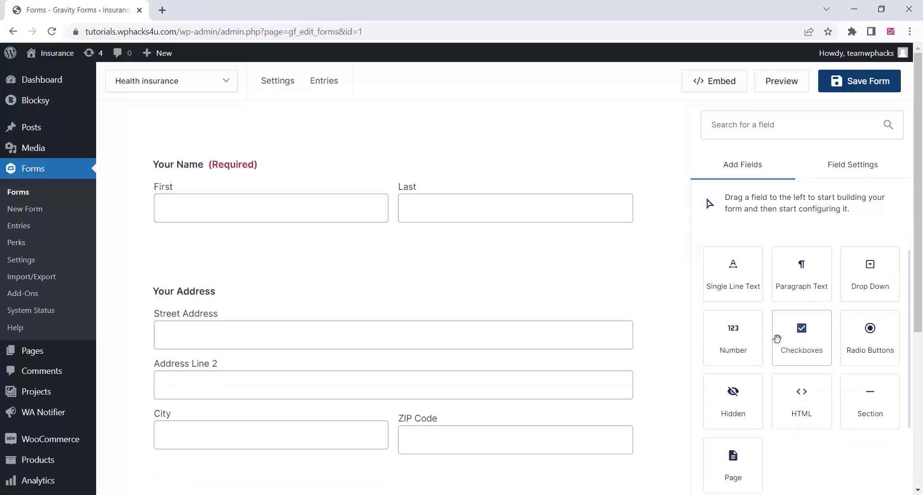
scroll(777, 343, down, 3)
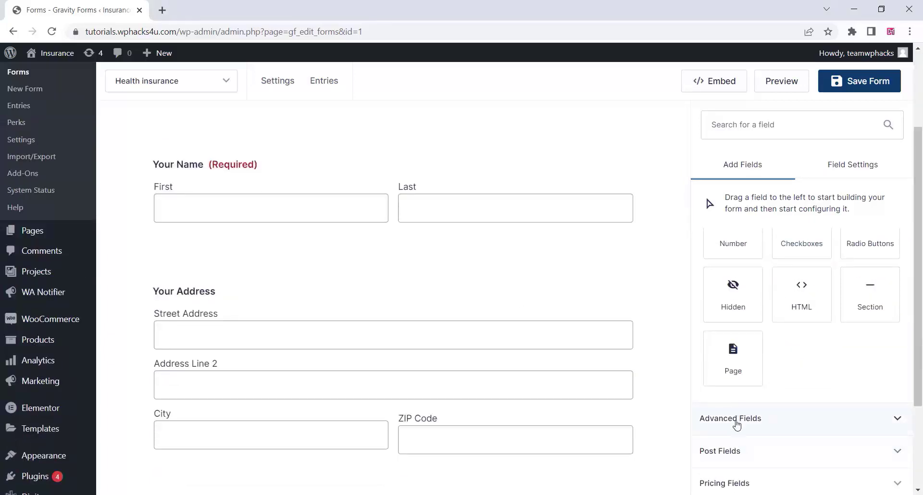
click(736, 425)
scroll(748, 378, down, 3)
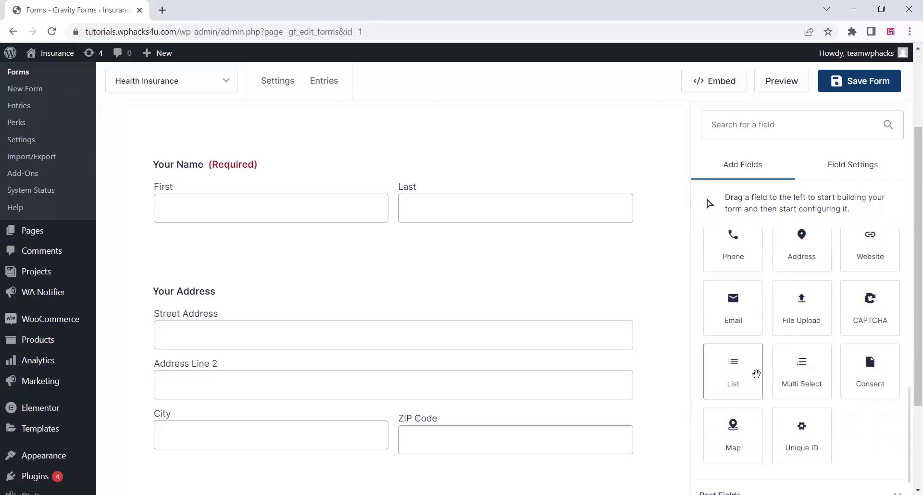
drag(757, 302, 201, 261)
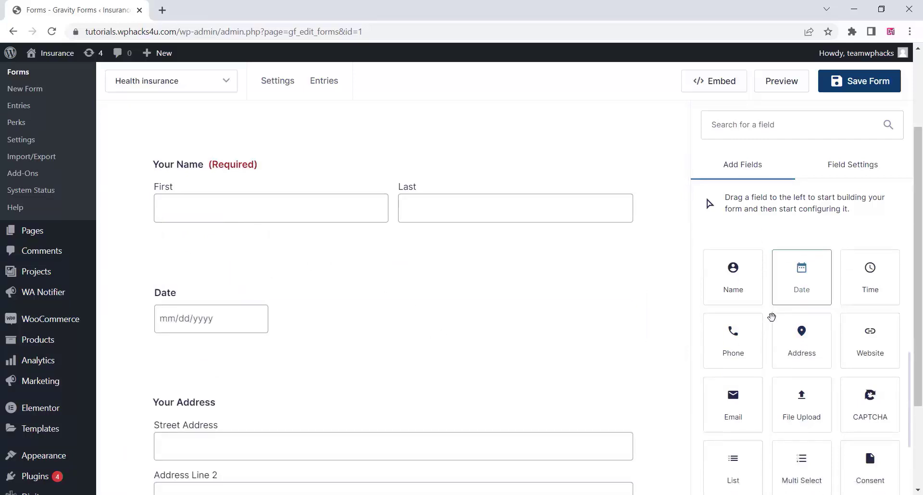
Add a Number field from the standard fields beside the Date field, in the same row.
scroll(771, 317, down, 3)
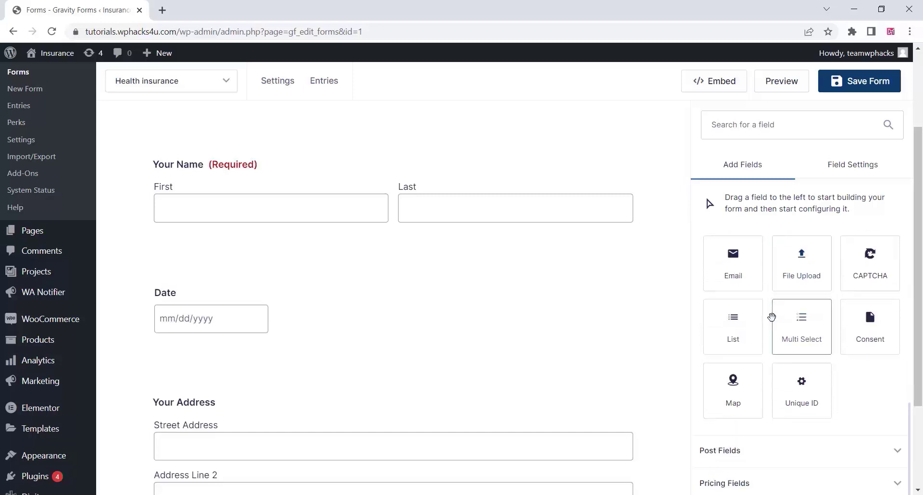
scroll(782, 321, up, 6)
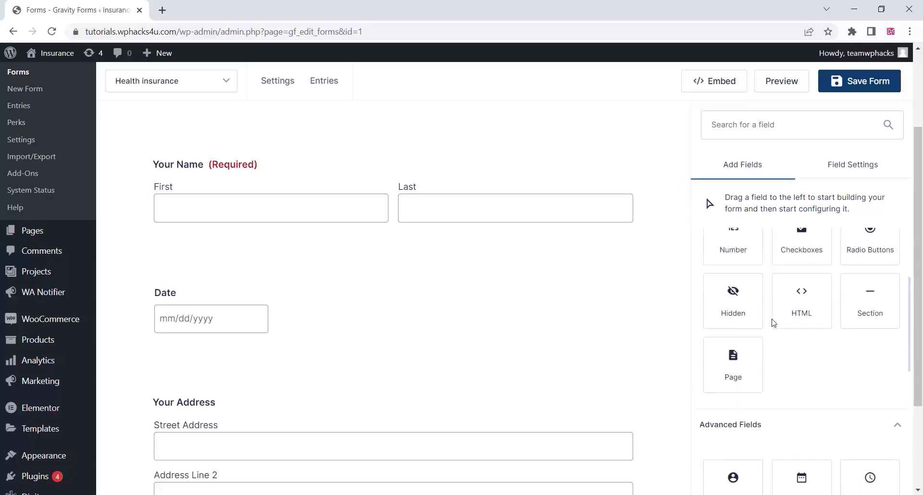
drag(733, 367, 406, 308)
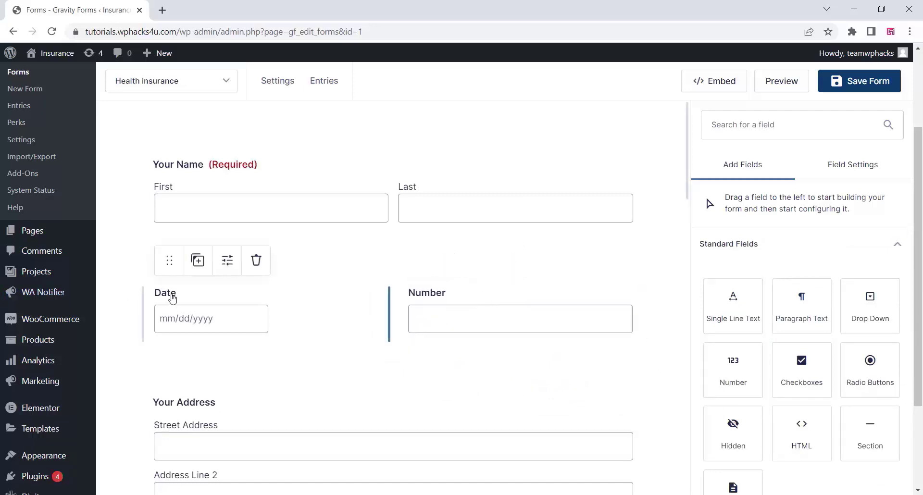
Label the Date field "Date of birth" and give its date picker the Calendar Icon.
click(230, 261)
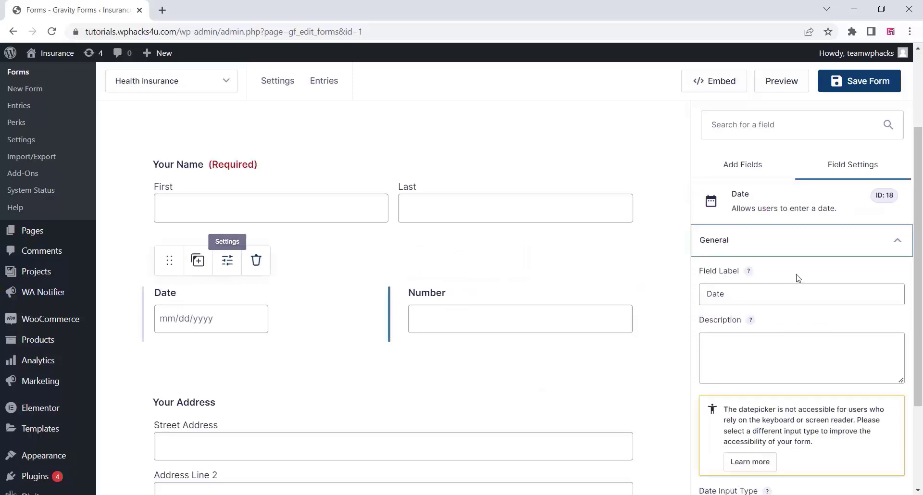
click(737, 295)
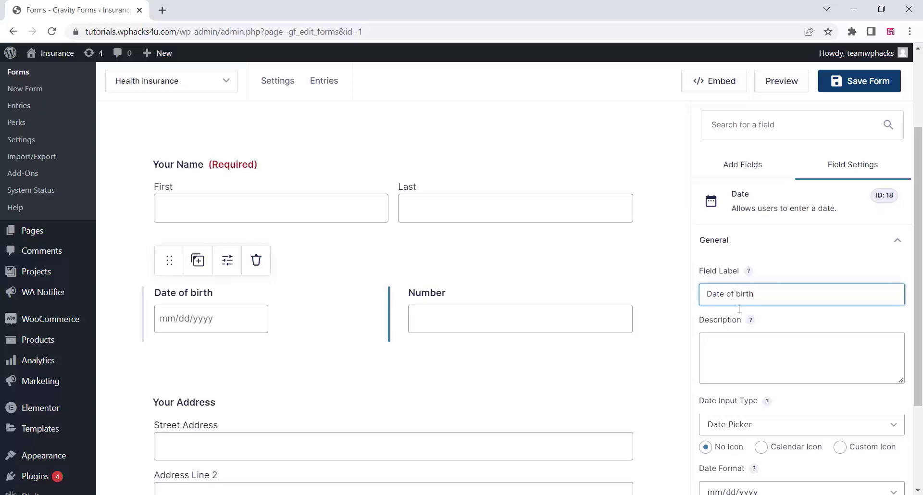
scroll(740, 313, down, 3)
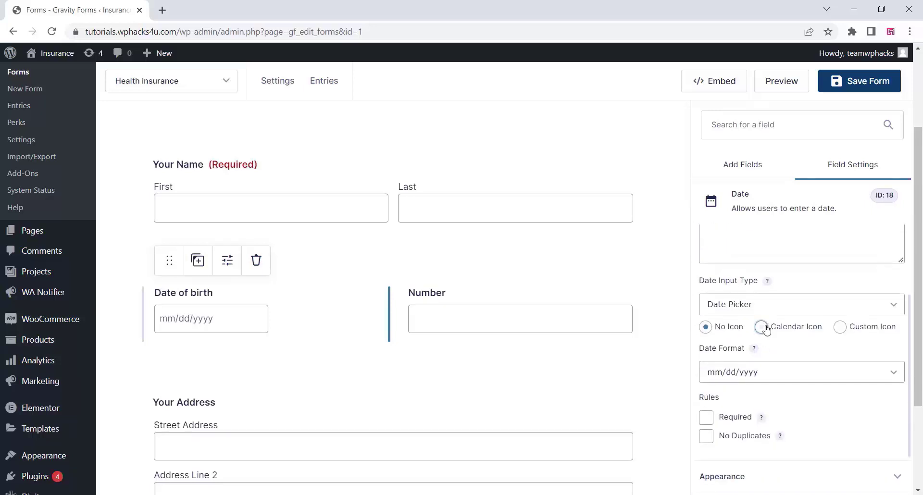
click(765, 329)
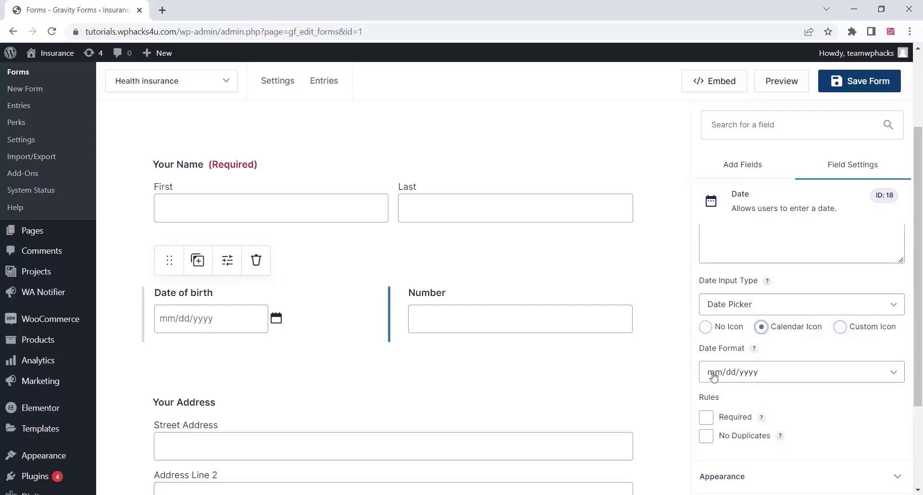
Review the Rules, Appearance and Advanced settings of the date of birth field.
scroll(680, 413, down, 1)
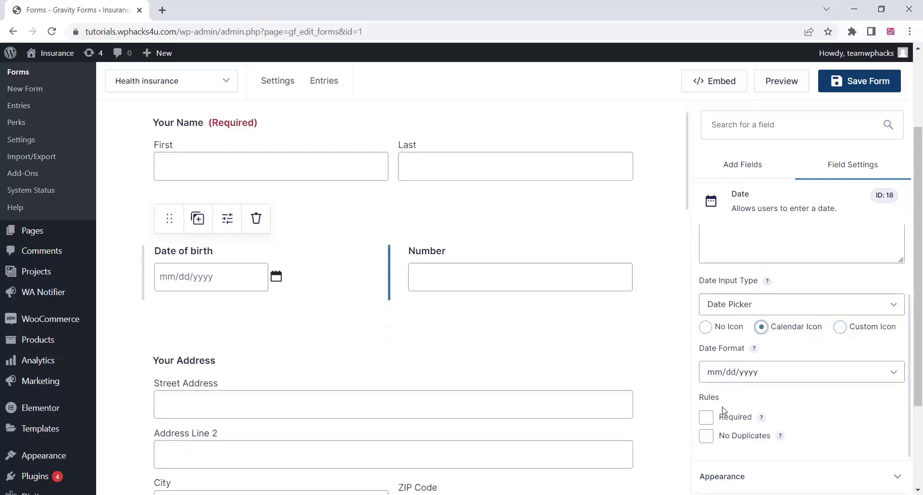
scroll(749, 414, down, 1)
click(754, 417)
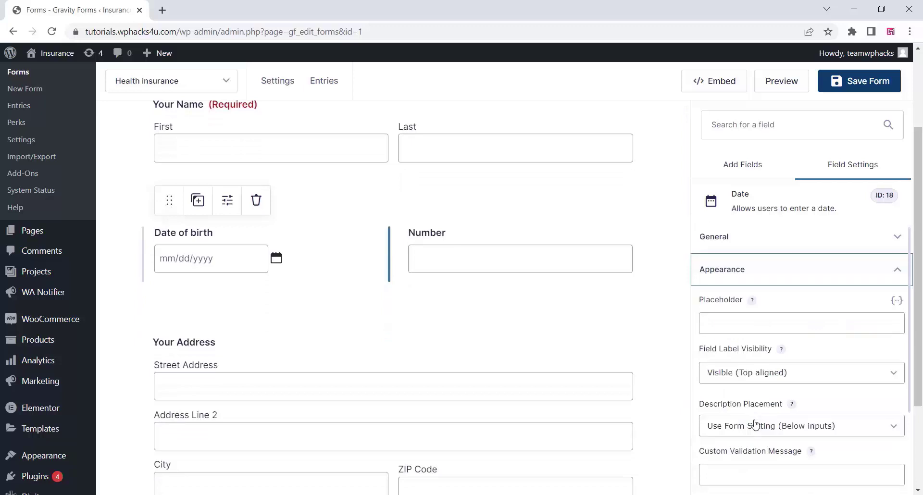
scroll(754, 422, down, 3)
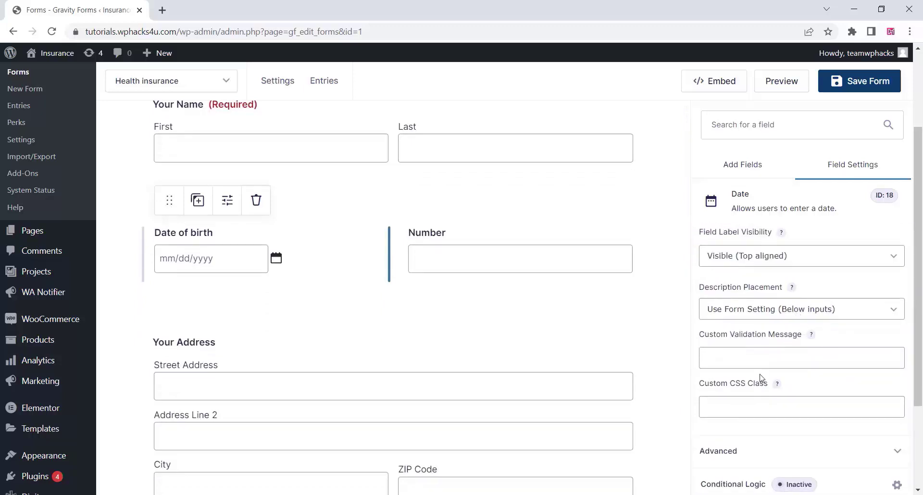
scroll(761, 380, down, 1)
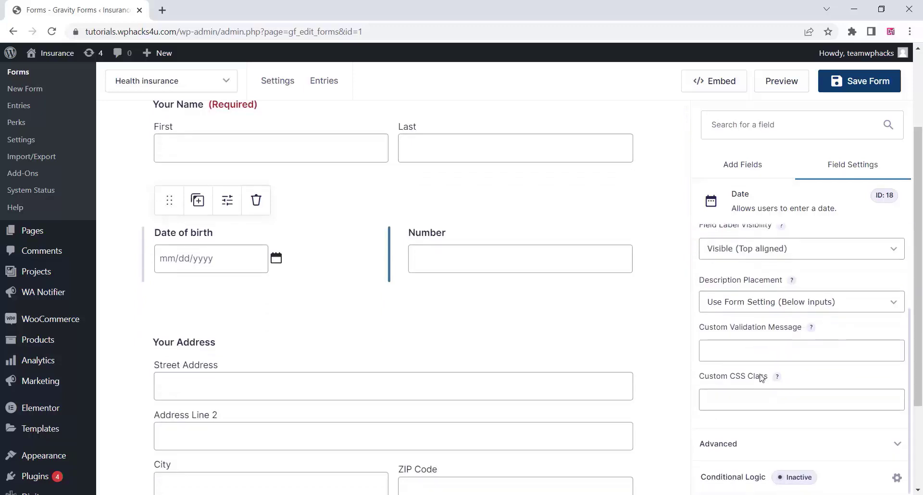
click(744, 444)
scroll(750, 423, down, 1)
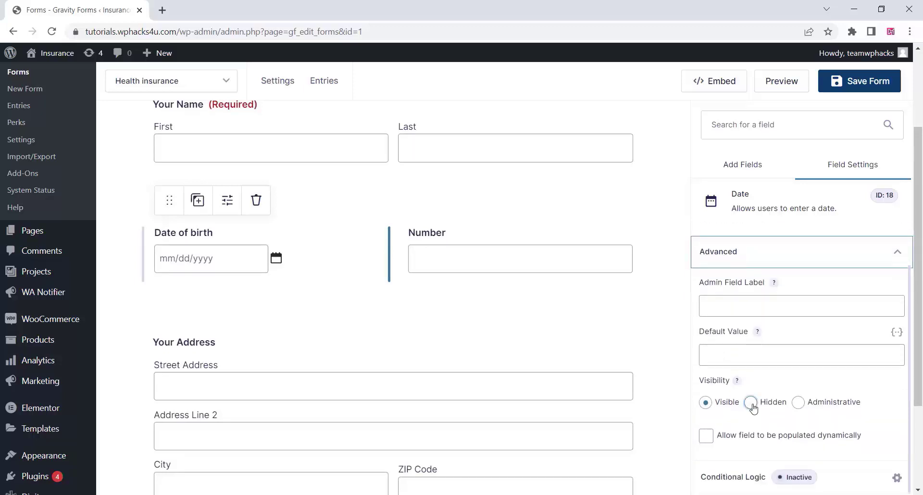
scroll(752, 407, up, 1)
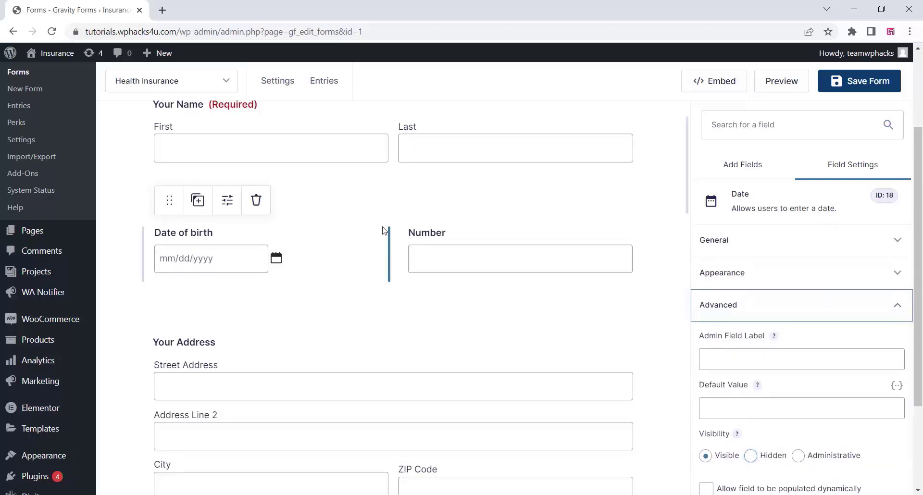
Label the Number field beside the date of birth field "Age".
click(486, 203)
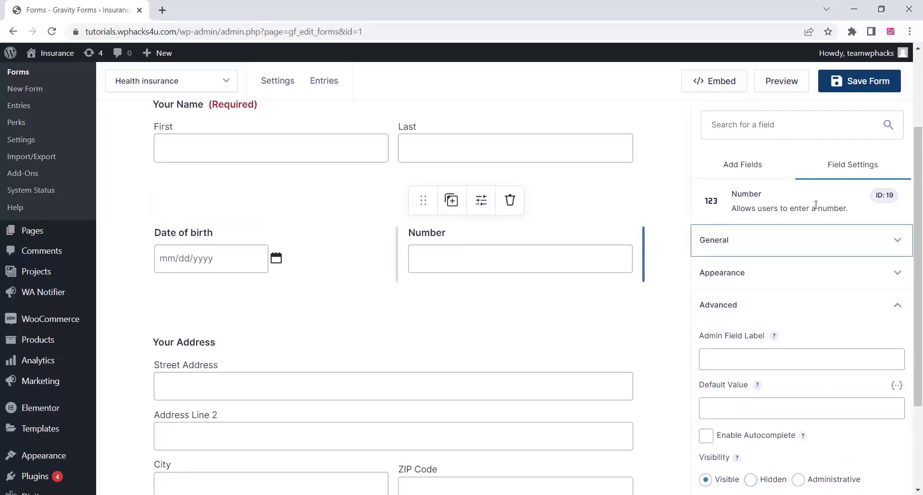
click(790, 250)
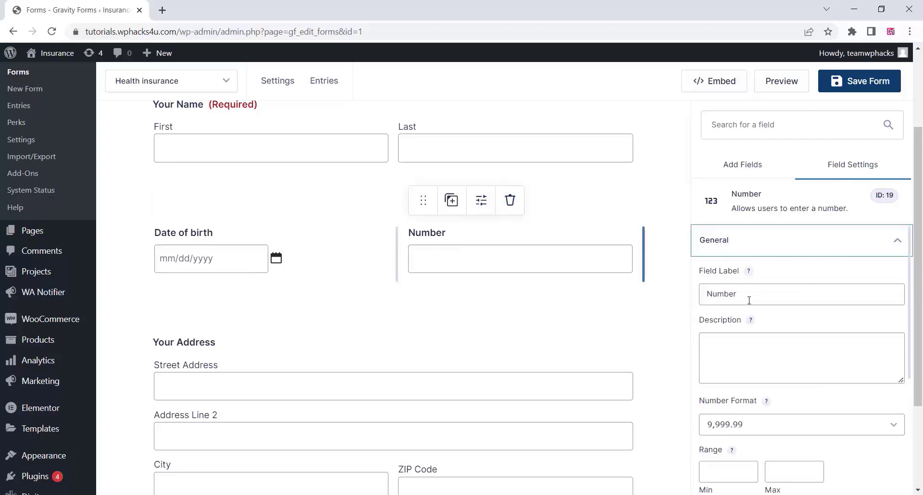
drag(748, 295, 702, 293)
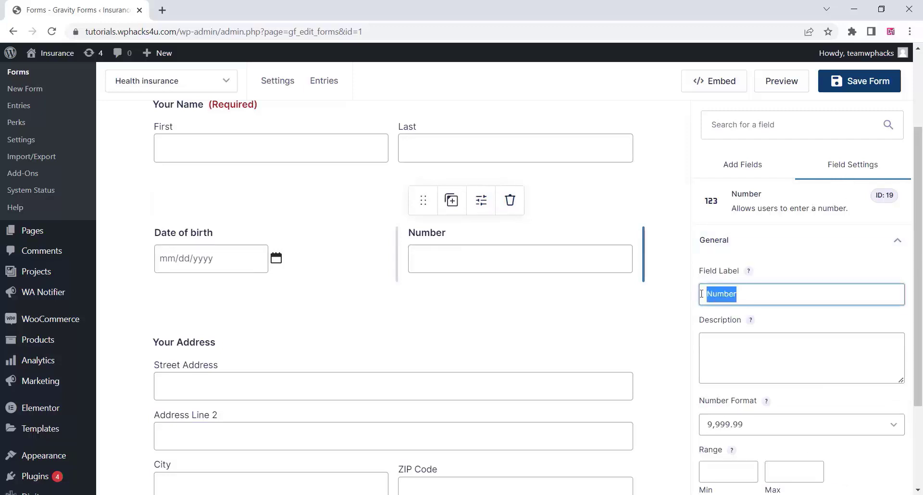
text(Age)
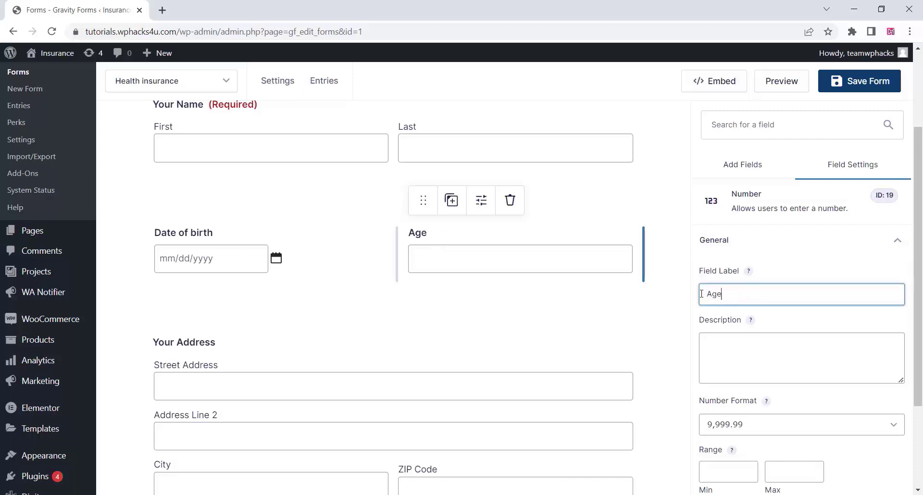
scroll(716, 296, down, 3)
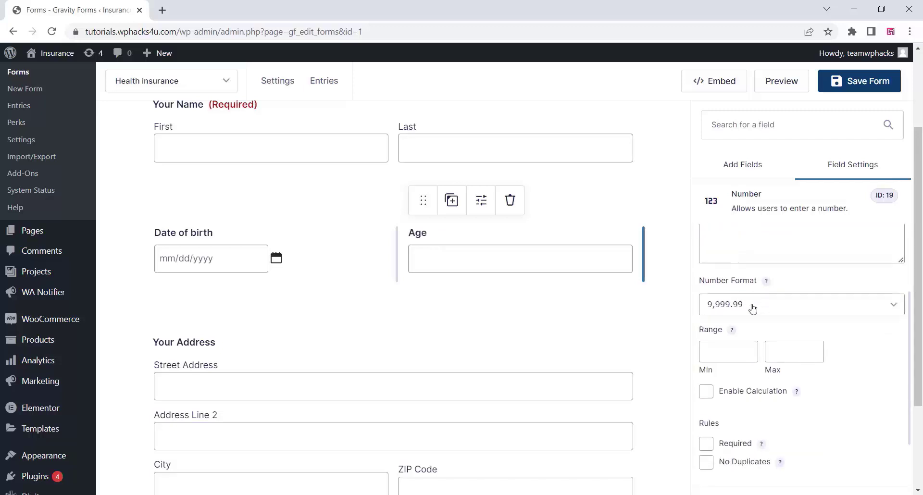
click(752, 308)
click(753, 308)
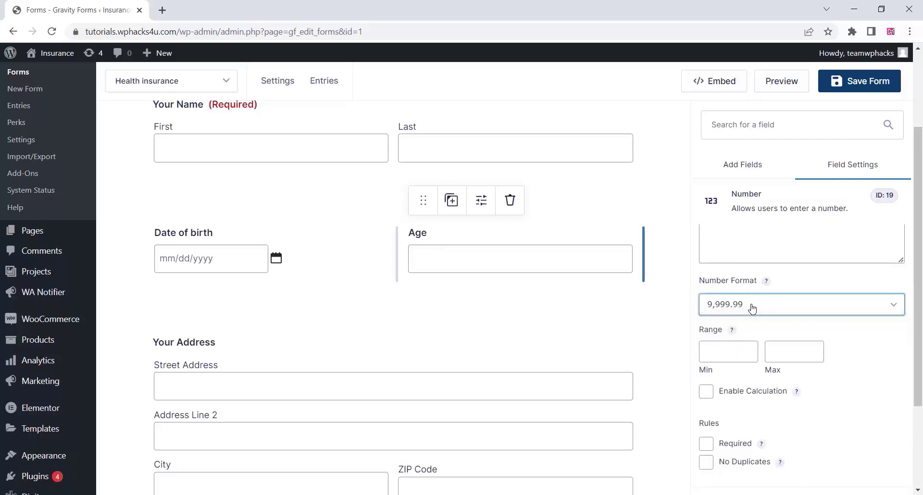
Enable calculation on the Age field with the formula {Date of birth:16:age} and save the form.
scroll(749, 341, down, 2)
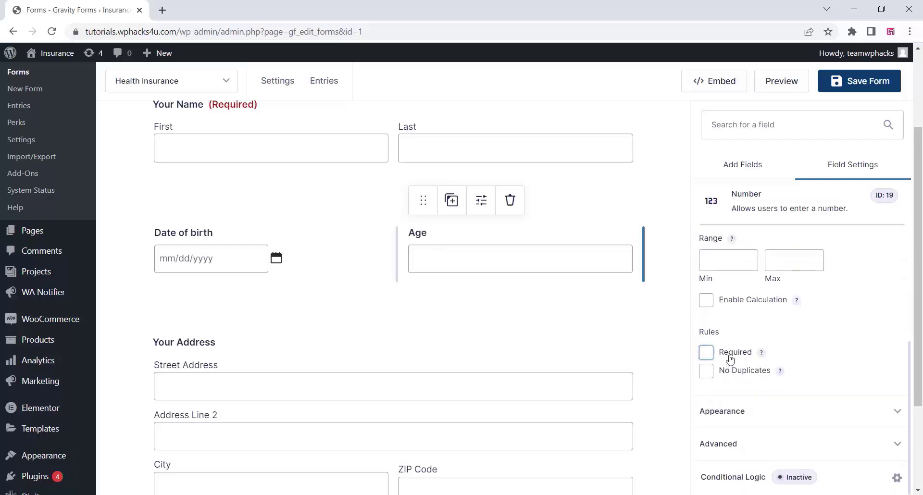
click(706, 300)
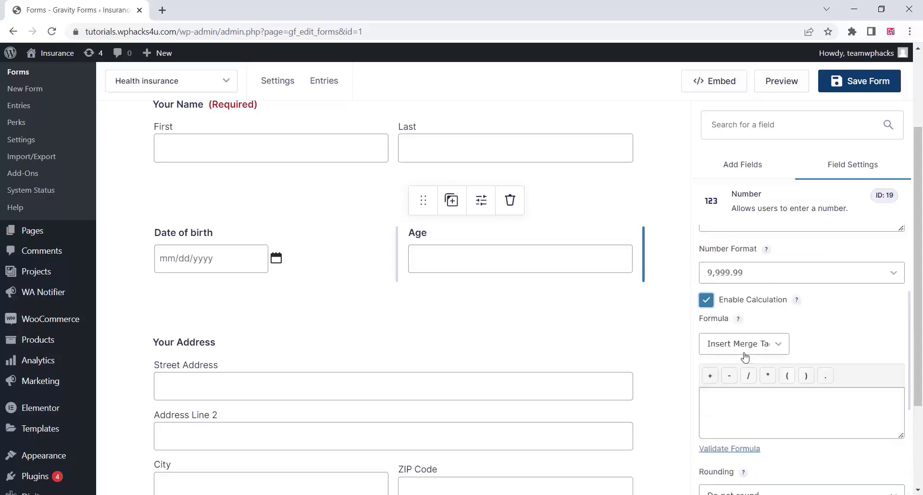
click(757, 349)
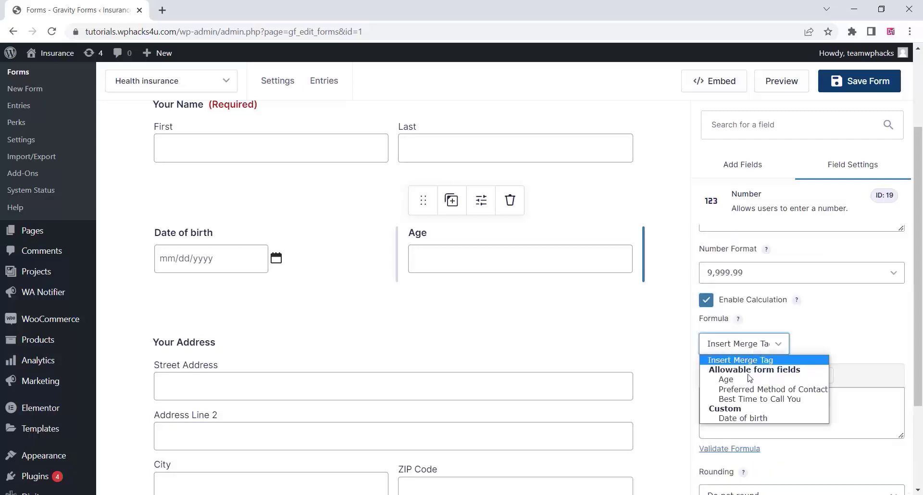
click(741, 419)
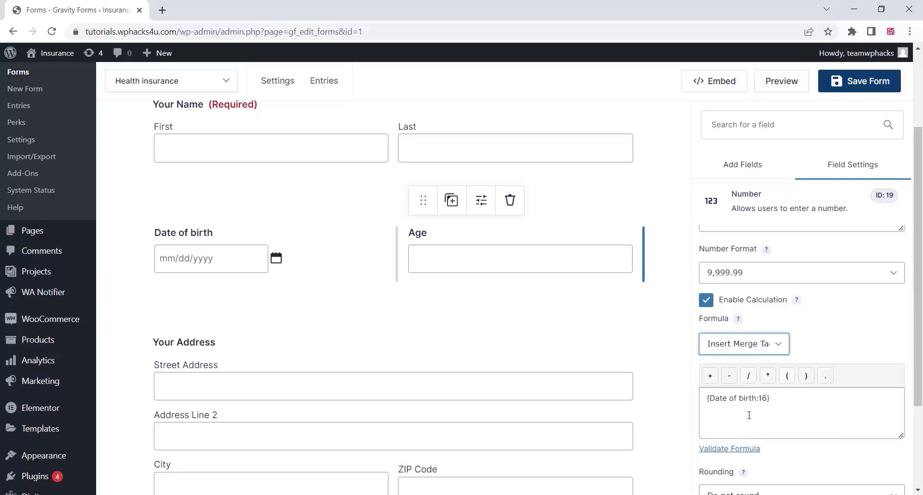
mouse_move(215, 247)
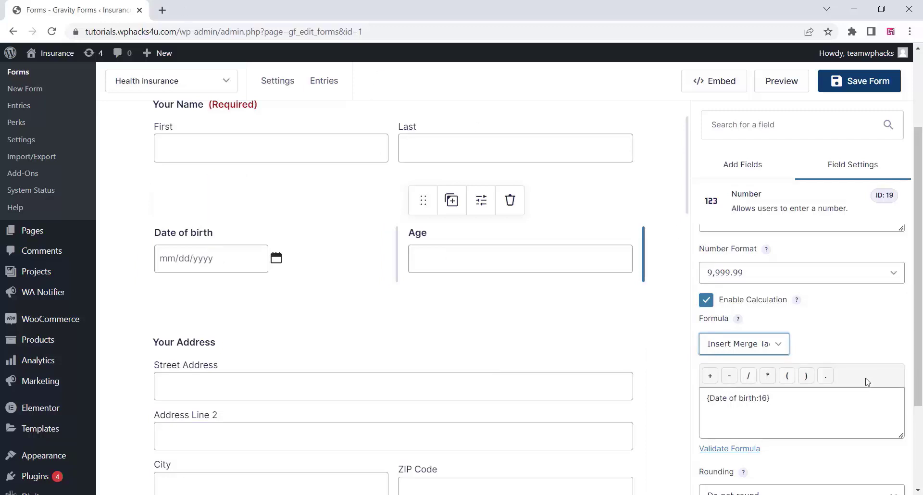
click(772, 398)
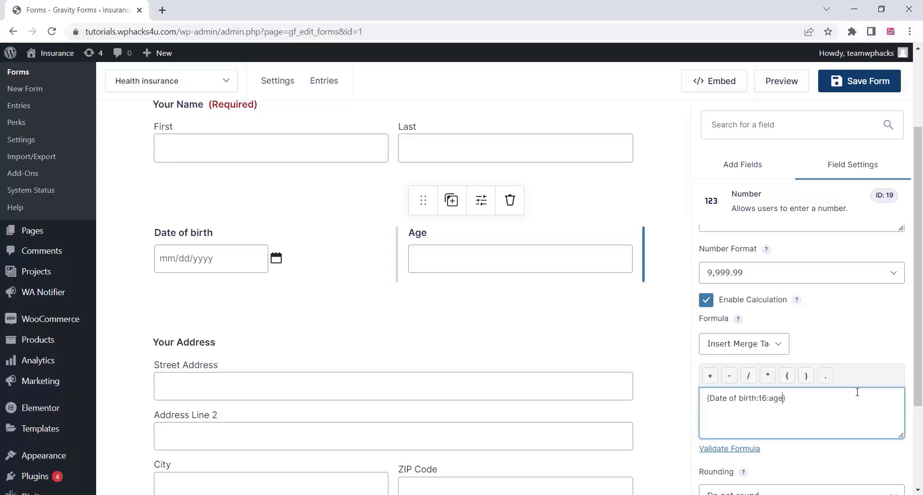
click(849, 86)
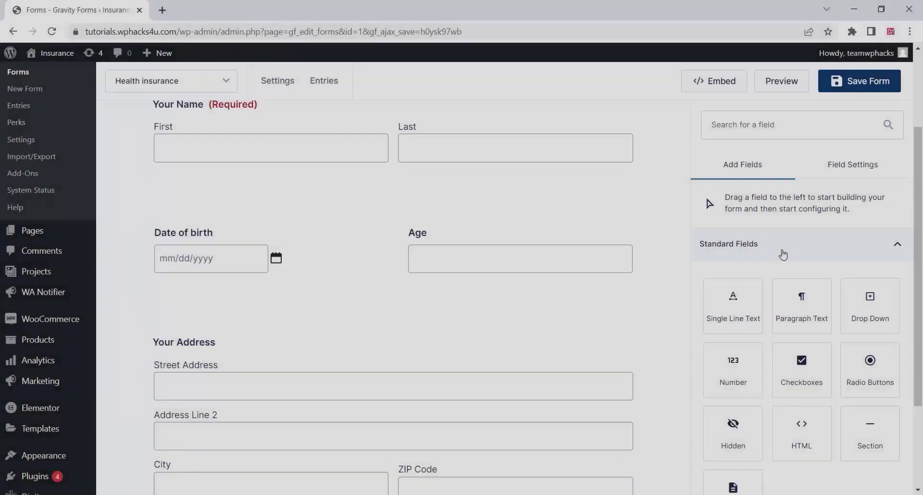
Add a Phone field from the advanced fields between the date of birth row and the Your Address field.
click(786, 245)
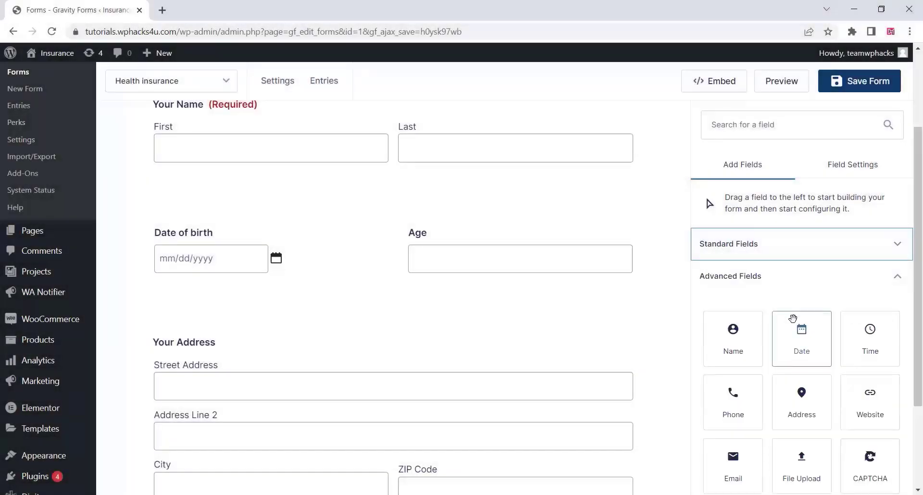
scroll(793, 318, down, 1)
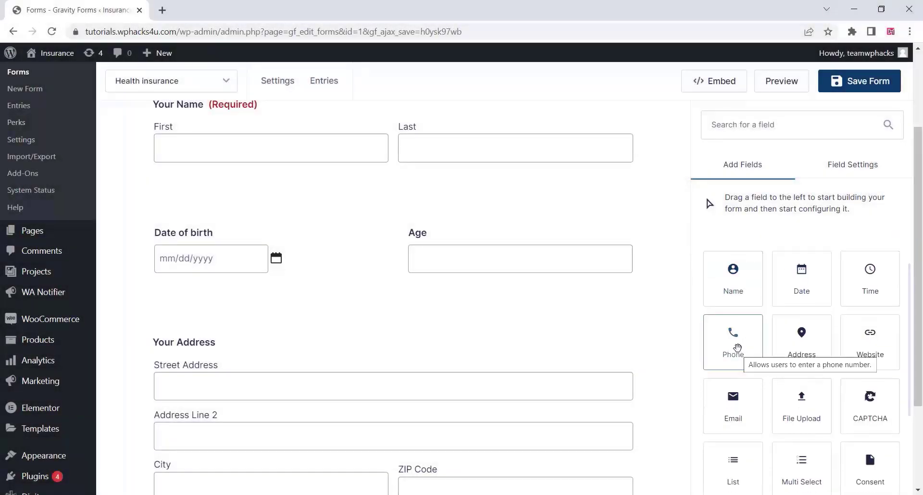
drag(738, 348, 322, 292)
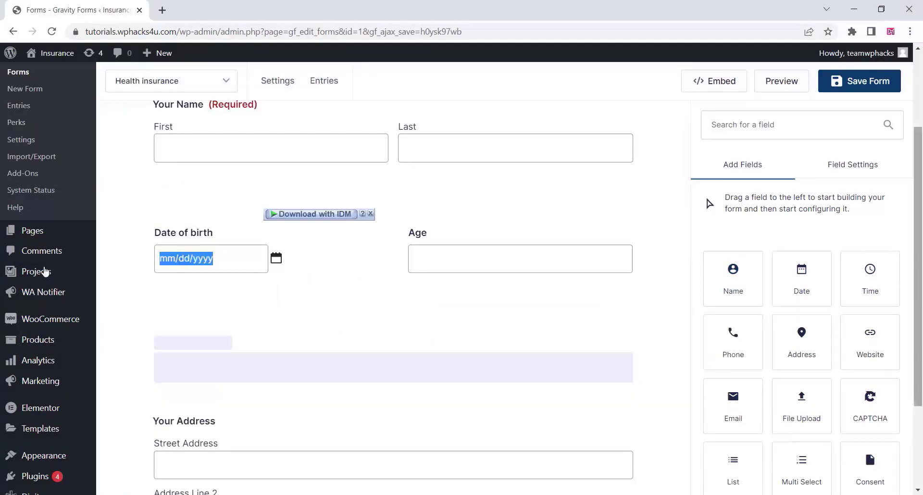
scroll(304, 311, down, 1)
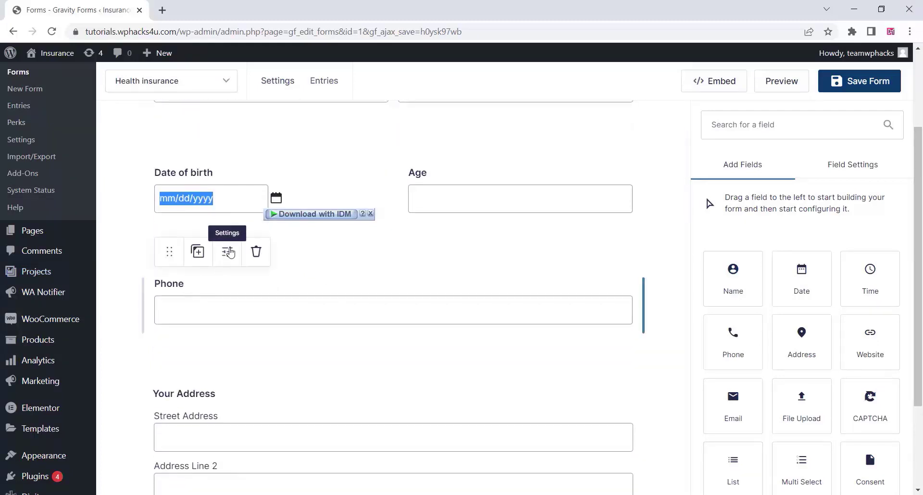
Set the Phone field's phone format to (###) ###-####.
click(230, 252)
click(897, 256)
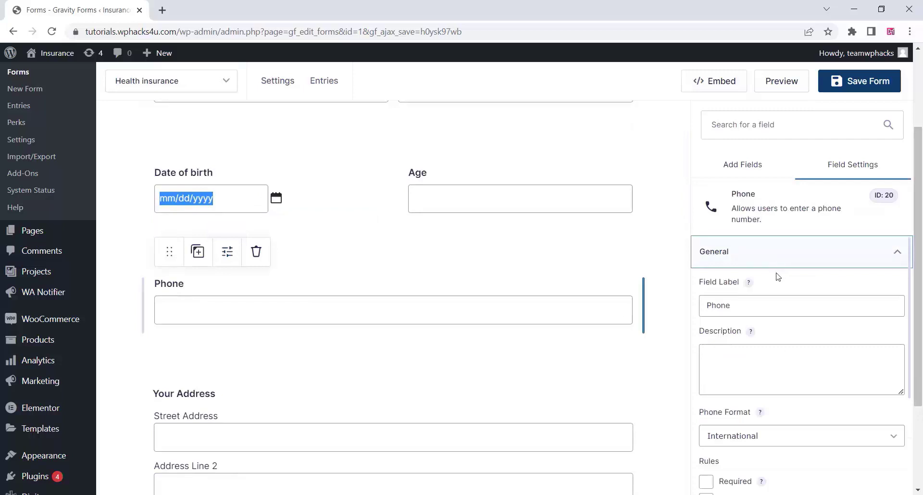
scroll(767, 301, down, 3)
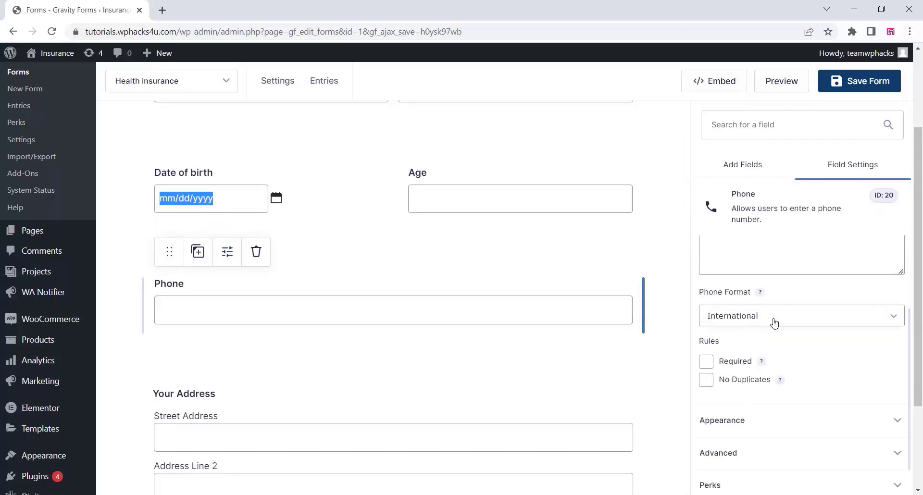
click(774, 320)
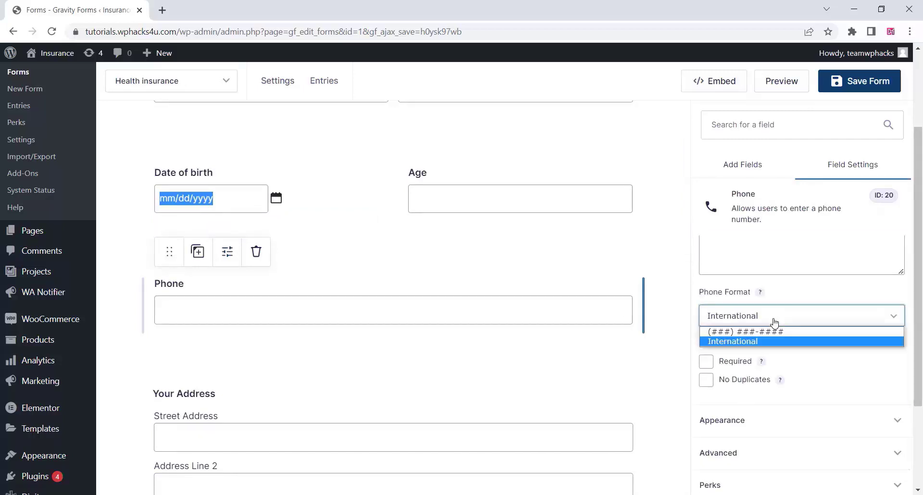
click(751, 336)
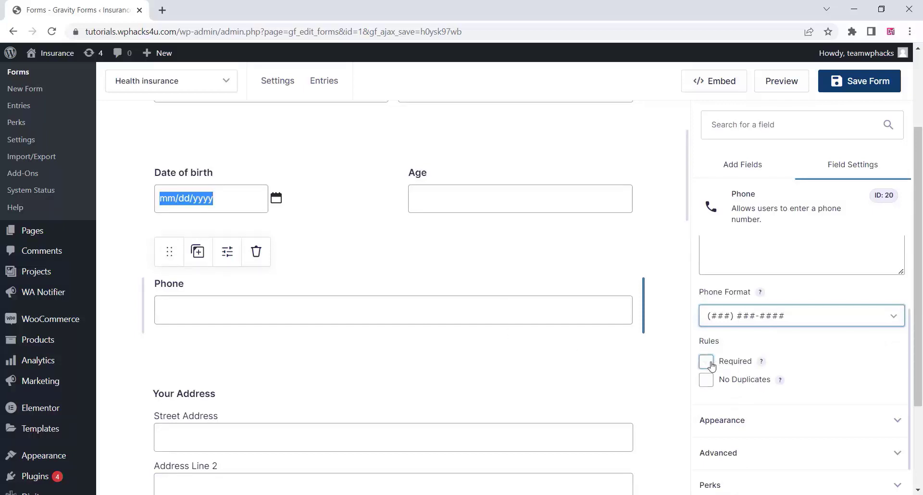
Review the Appearance, Advanced and Perks settings of the Phone field.
click(723, 420)
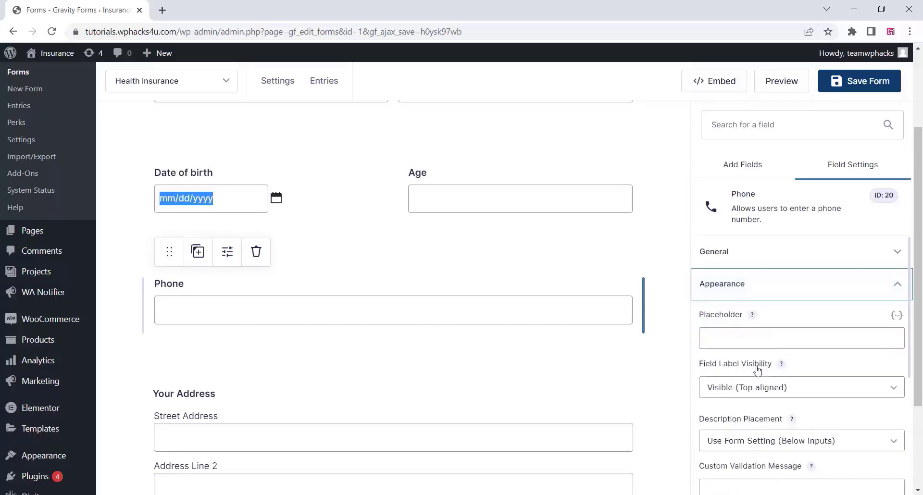
click(752, 341)
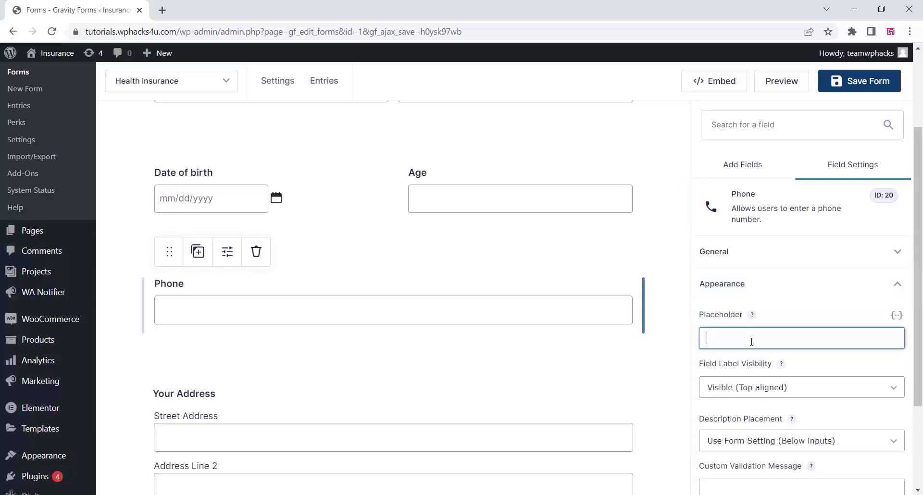
scroll(751, 342, down, 4)
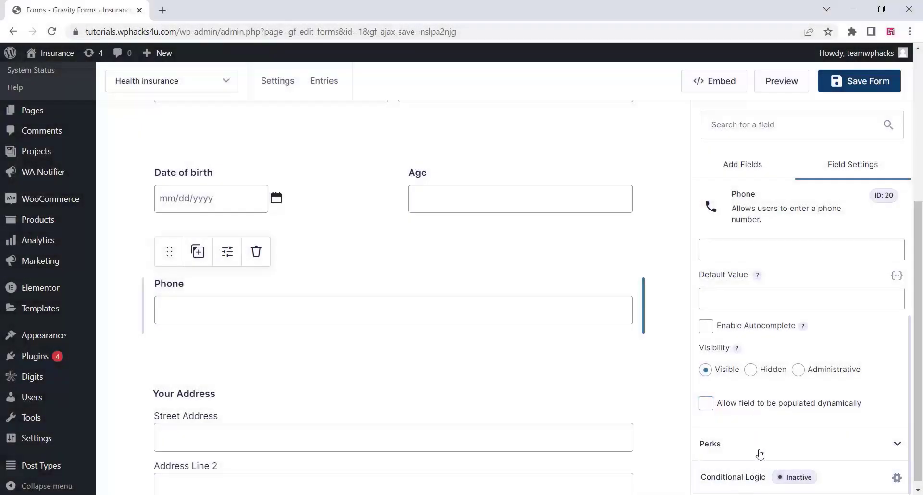
click(759, 454)
click(759, 361)
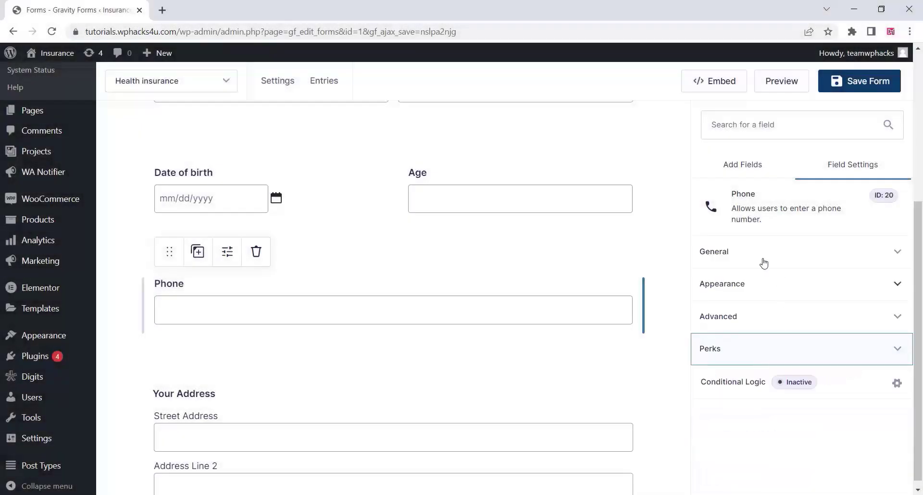
Preview the Health insurance form to check the new fields, and return to the form editor.
click(740, 167)
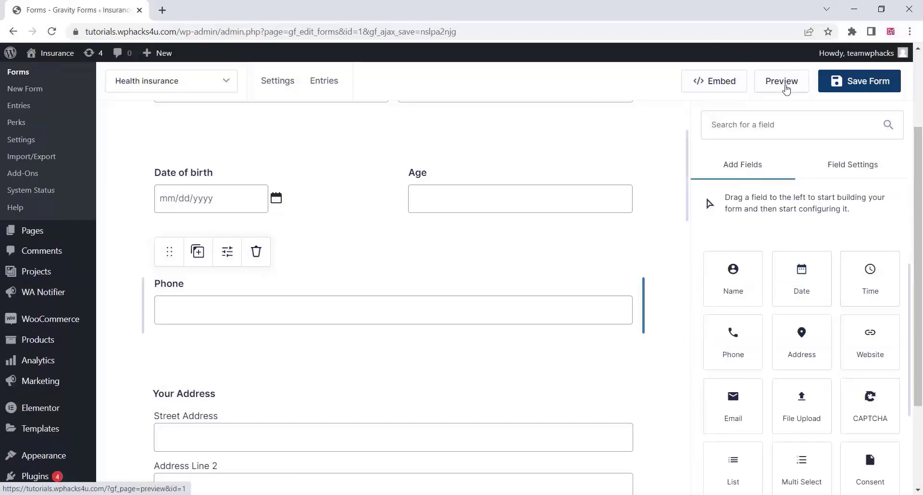
click(781, 83)
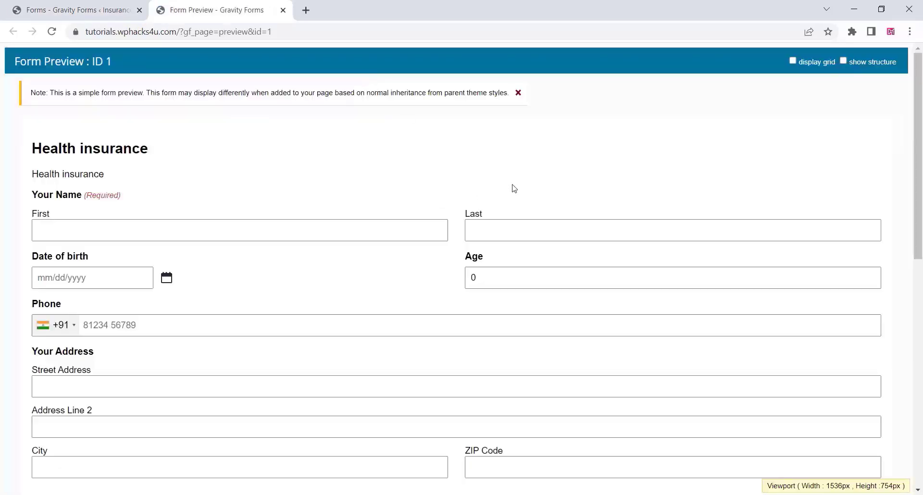
click(283, 10)
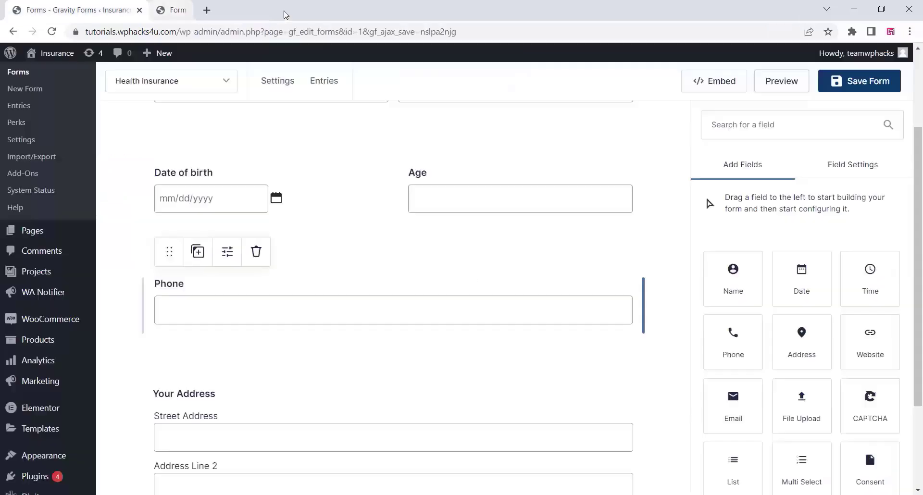
Insert a Page field from the standard fields as a page break between the Phone and Your Address fields.
scroll(347, 331, down, 3)
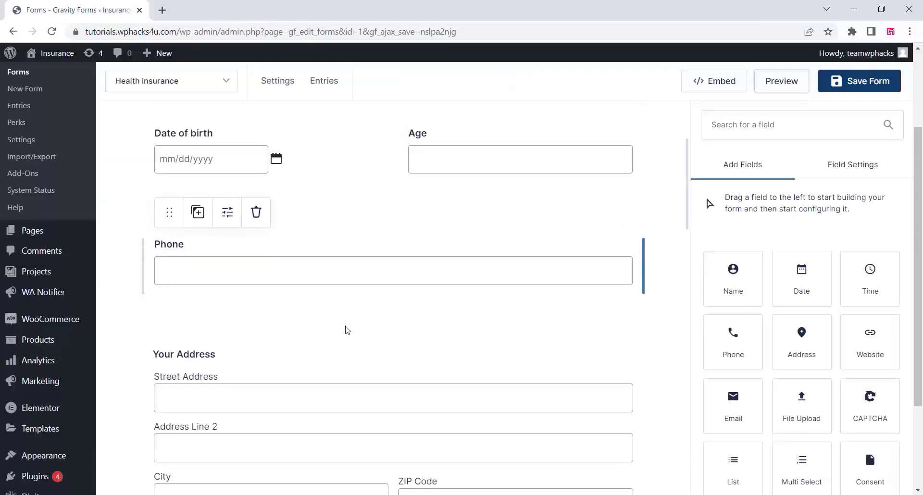
scroll(329, 231, up, 4)
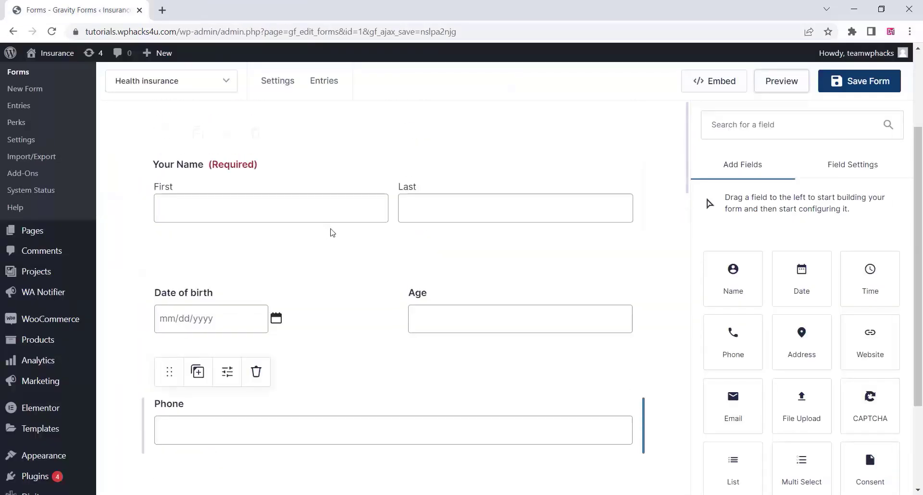
scroll(336, 214, down, 3)
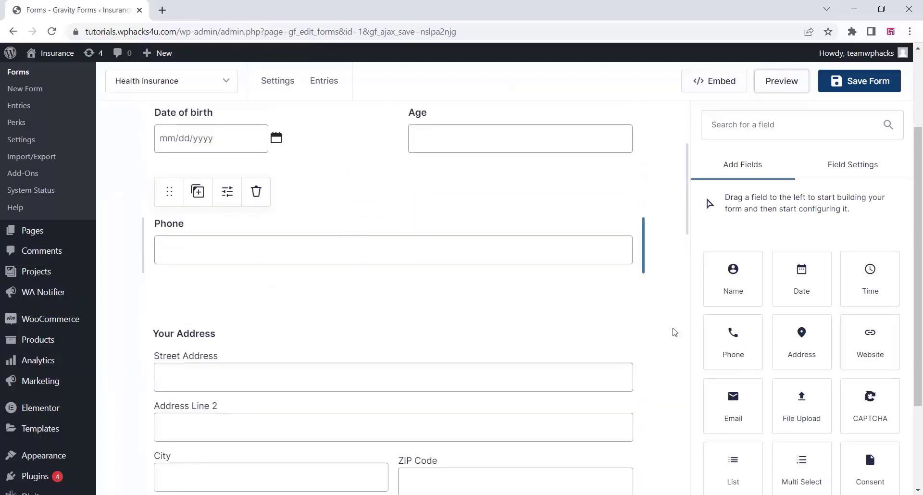
scroll(808, 327, down, 2)
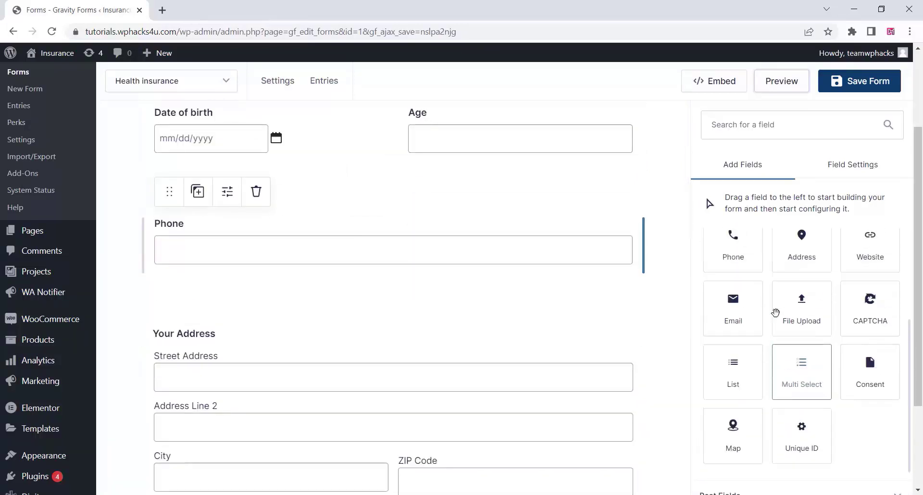
scroll(775, 313, up, 3)
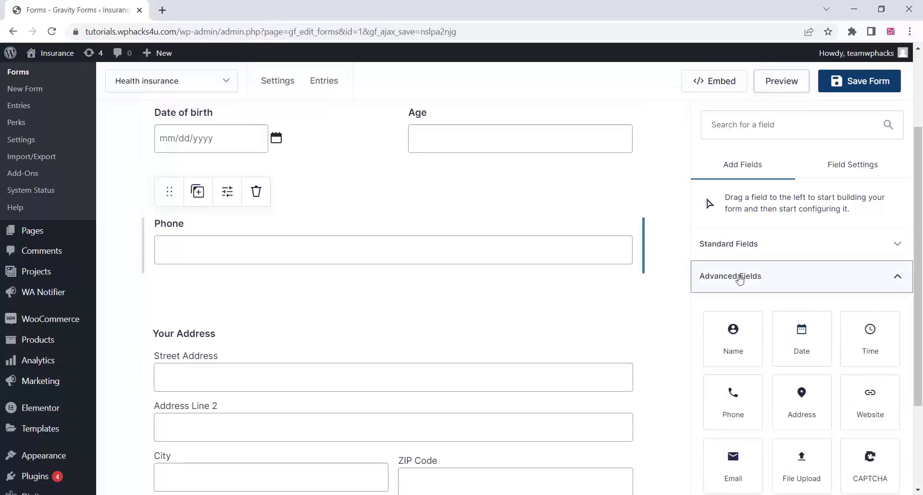
click(739, 279)
click(761, 246)
scroll(774, 370, down, 3)
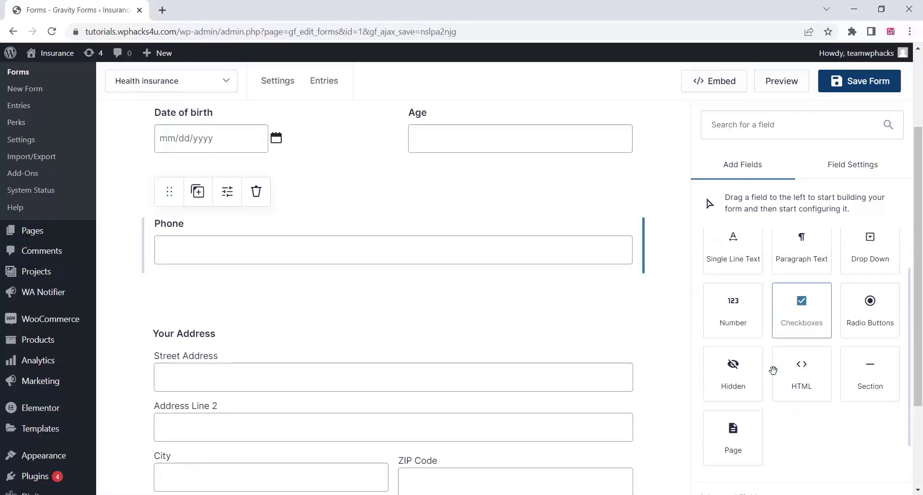
drag(677, 378, 228, 311)
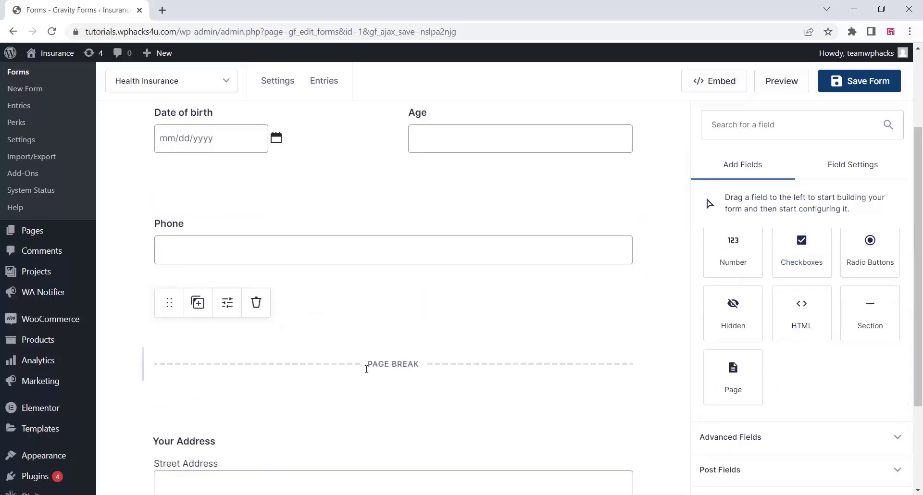
Insert a Page field as a page break between the Your Email Address and Your Phone fields.
scroll(287, 373, down, 7)
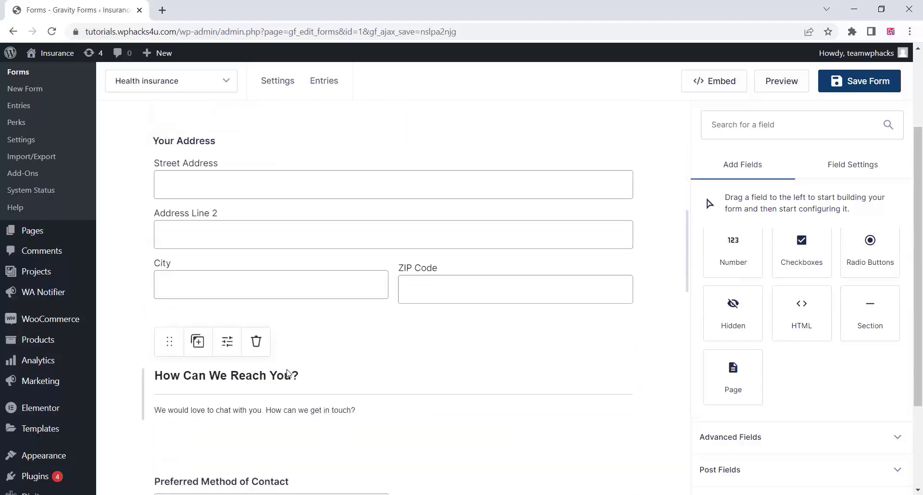
scroll(287, 369, down, 2)
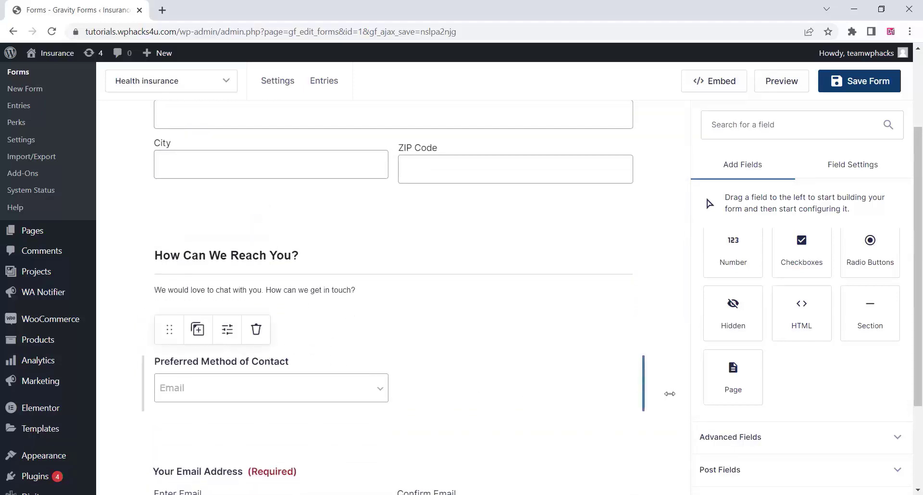
scroll(408, 345, down, 3)
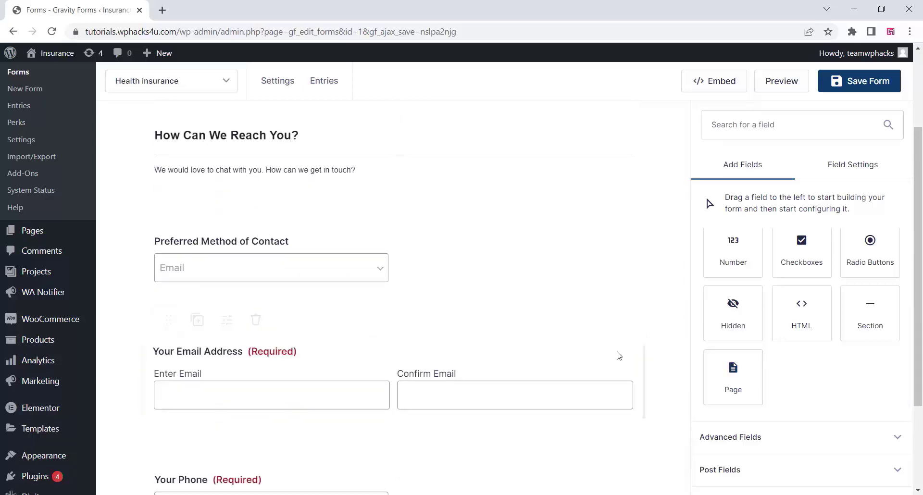
scroll(615, 355, down, 1)
scroll(381, 422, down, 2)
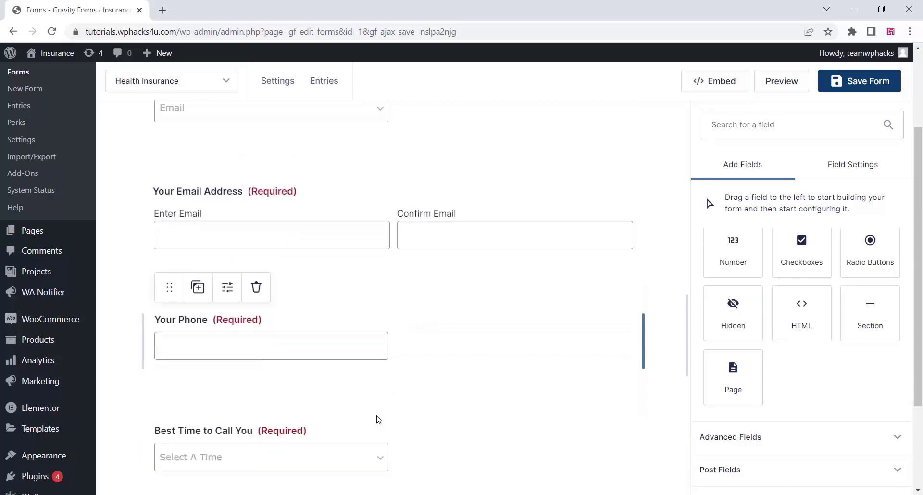
scroll(389, 402, up, 1)
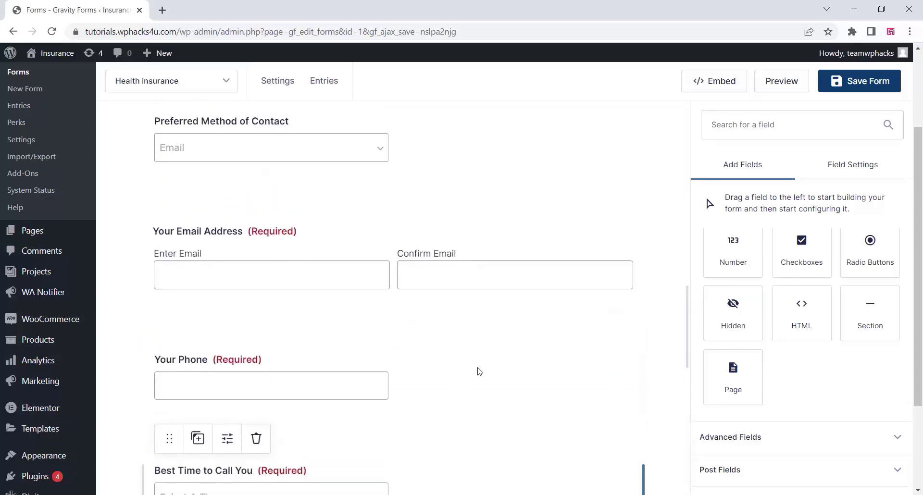
drag(736, 381, 195, 330)
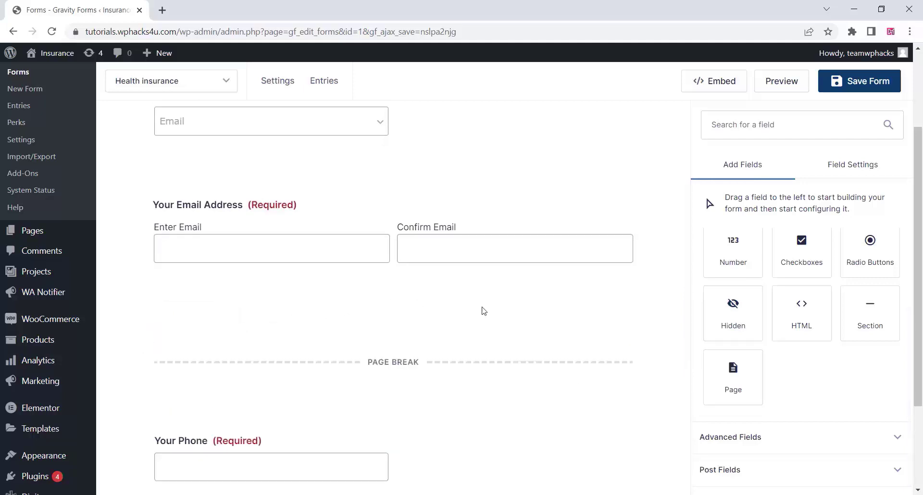
Insert a Unique ID field below Your Comments/Questions and a File Upload field directly above it, and open the File Upload field's settings.
scroll(769, 361, down, 1)
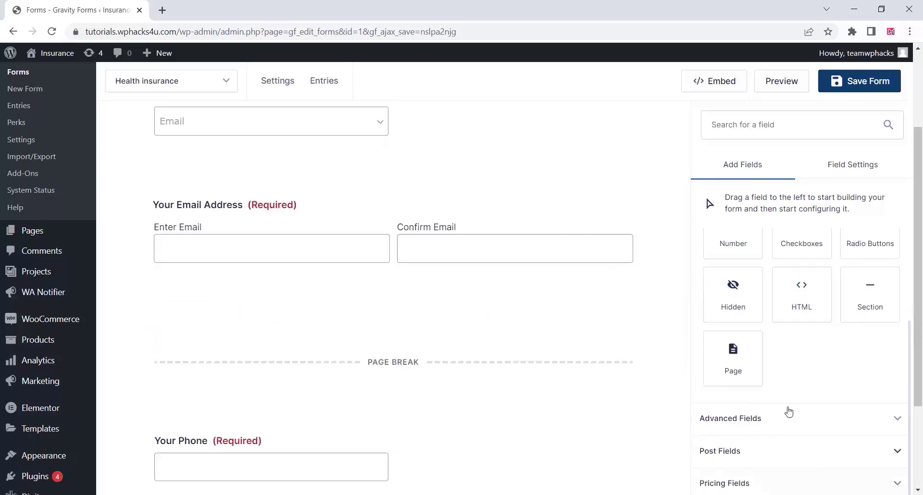
click(752, 430)
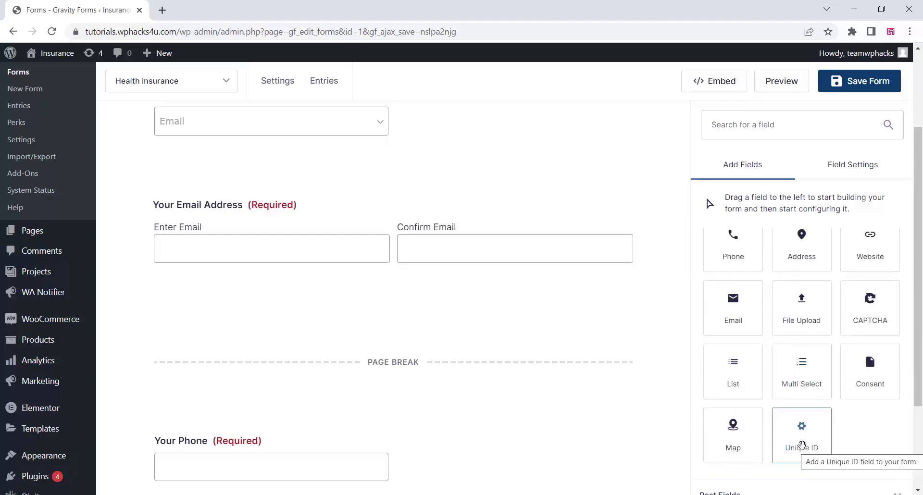
scroll(552, 390, down, 10)
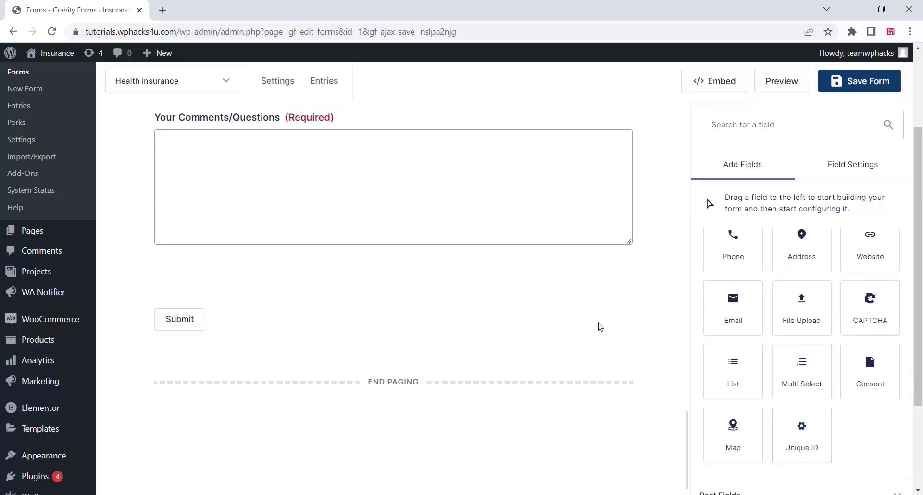
drag(720, 430, 200, 291)
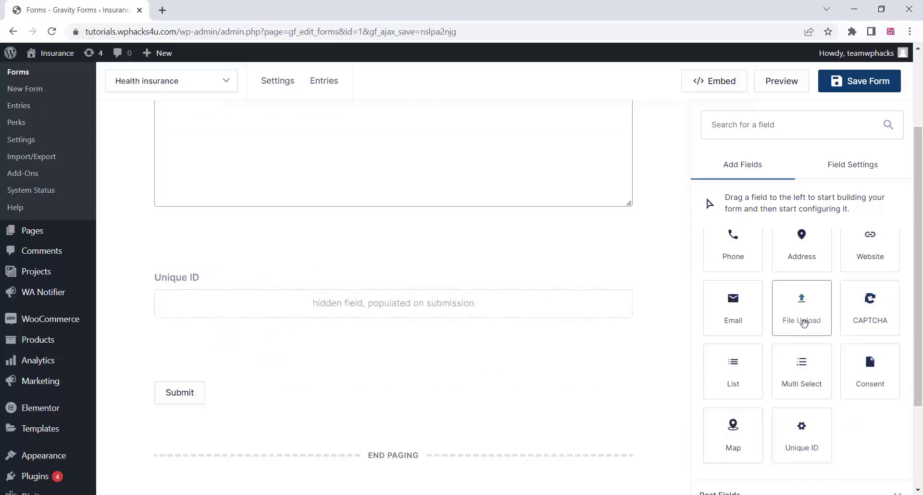
drag(824, 295, 249, 261)
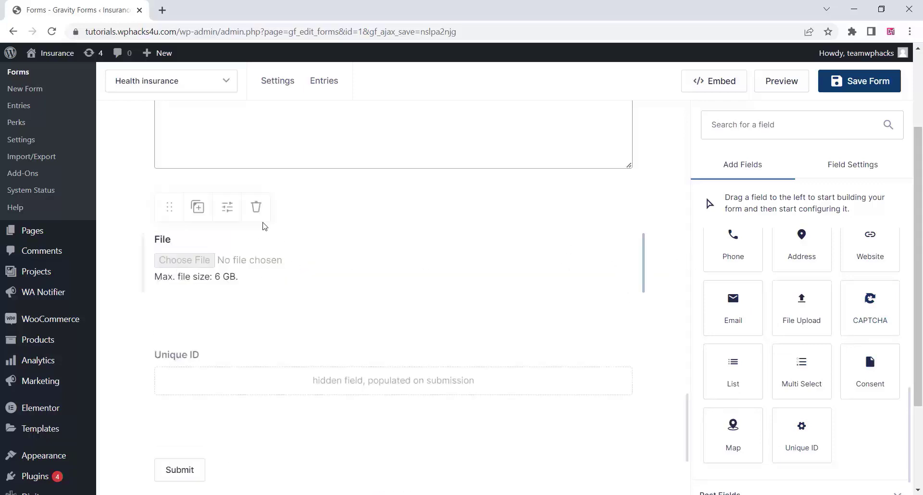
click(228, 215)
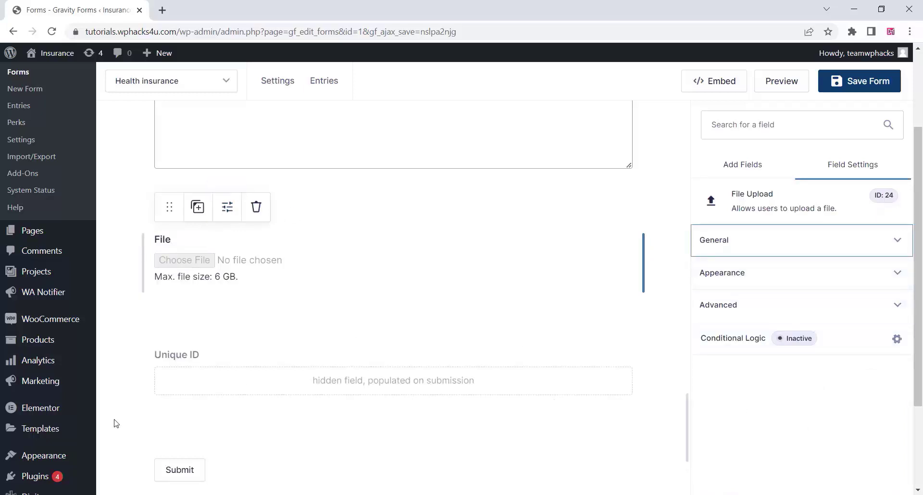
Save the Health insurance form and preview it.
click(867, 86)
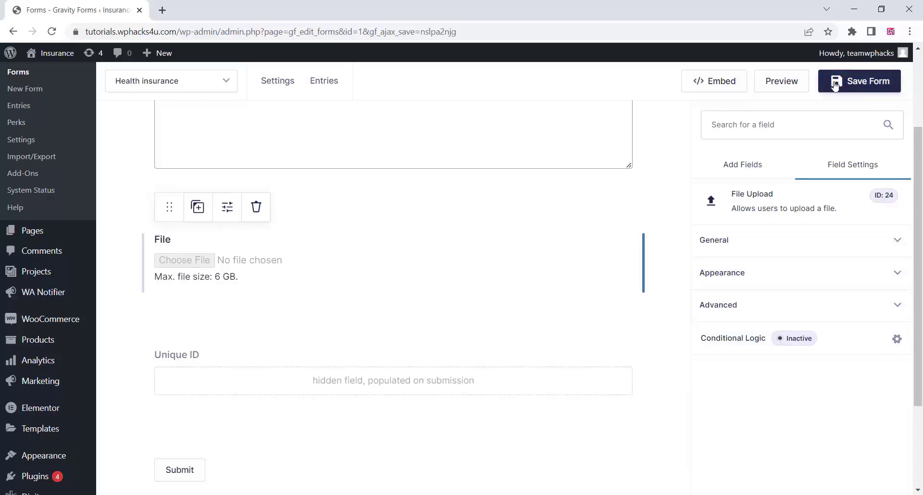
click(793, 87)
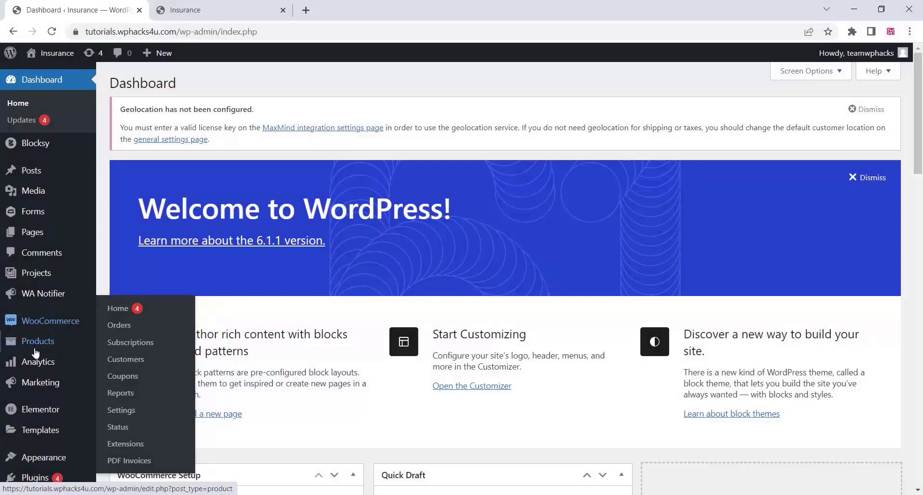
Create a new WooCommerce product named Max life insurance with the product type Variable subscription.
mouse_move(34, 350)
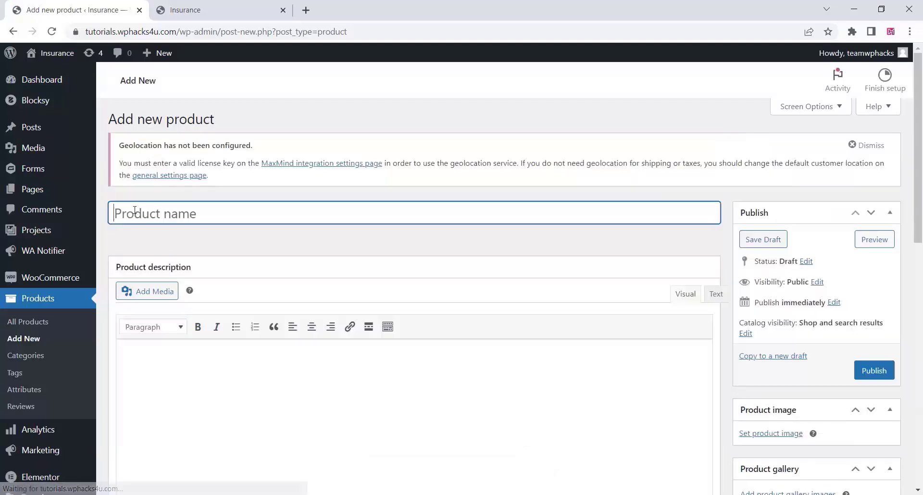
text(Max life insurance)
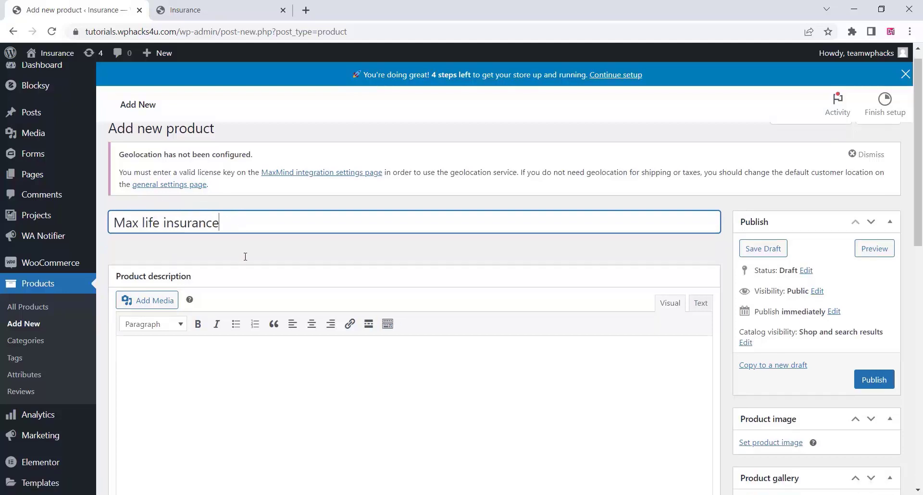
scroll(243, 257, down, 4)
click(244, 250)
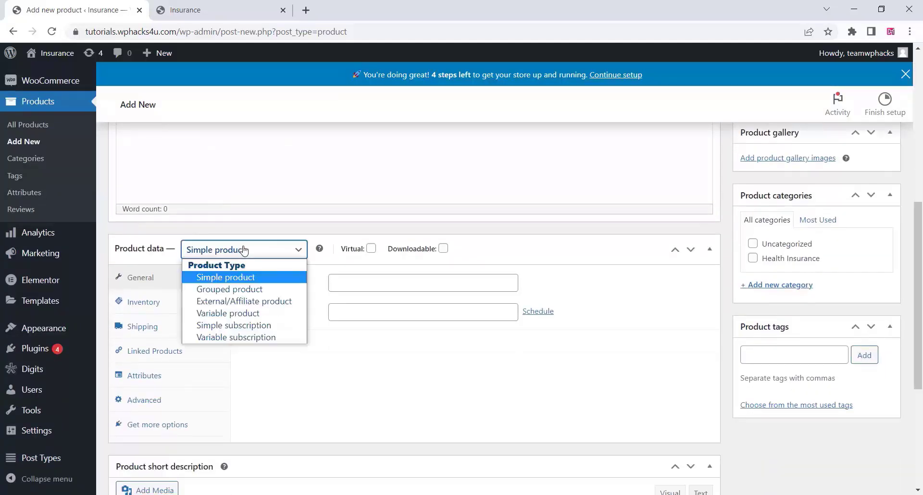
click(235, 339)
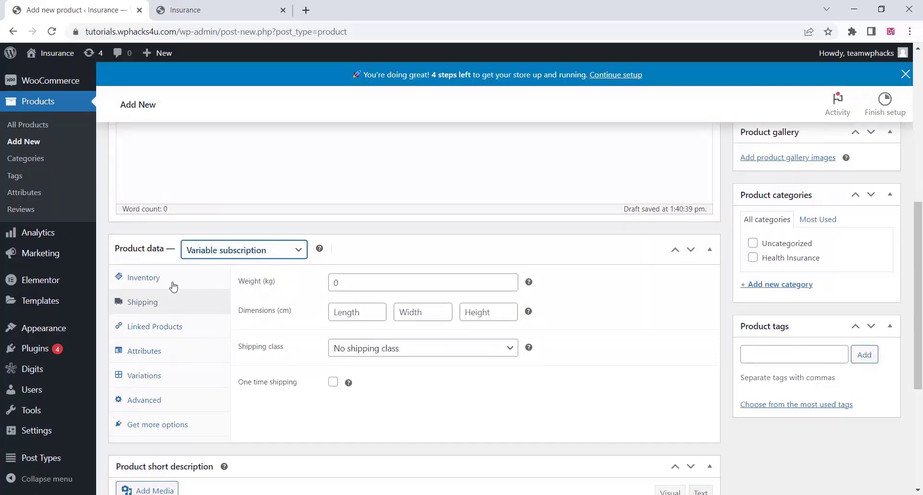
Add a custom product attribute named Cover amount and enter its values, starting with "5 la".
click(158, 351)
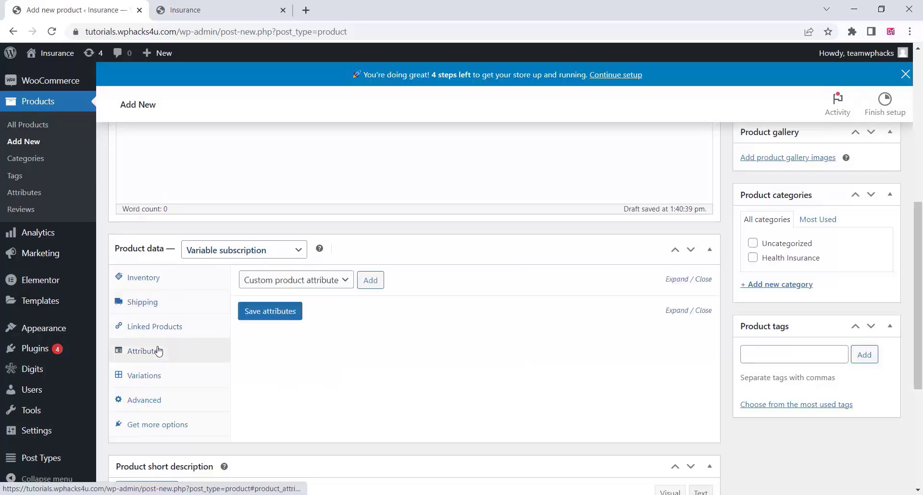
click(328, 284)
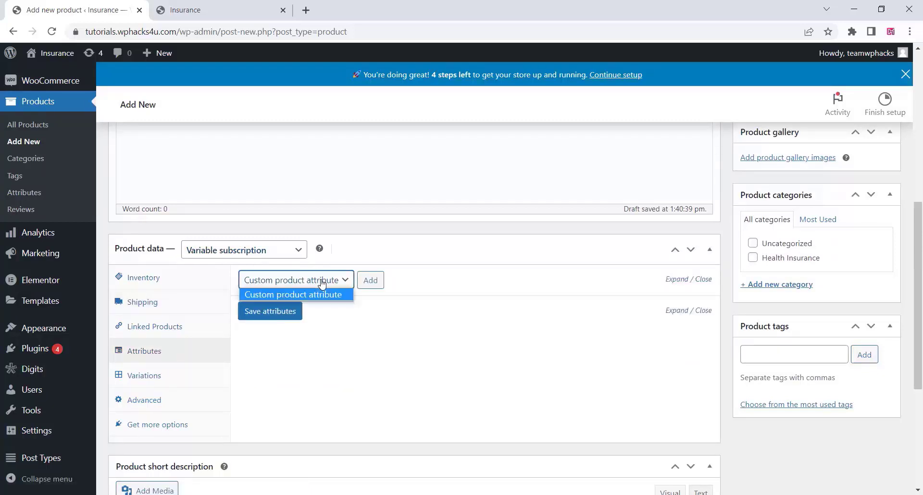
click(376, 282)
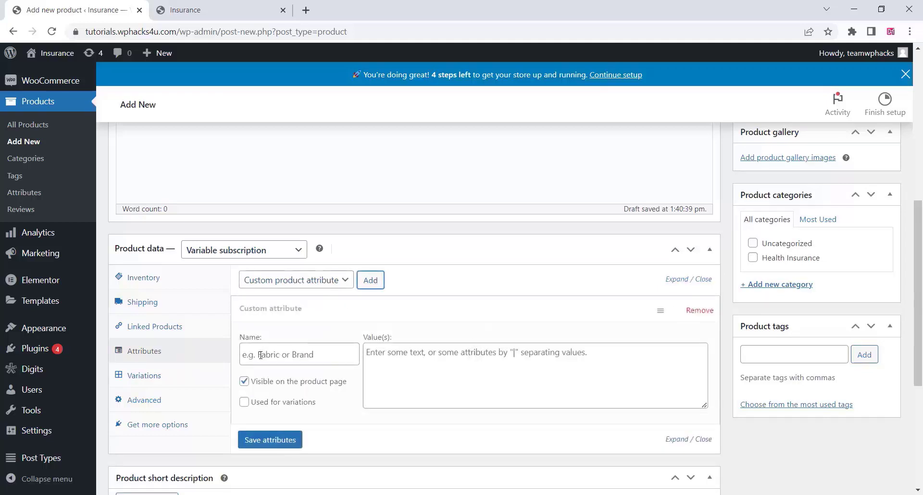
click(260, 355)
text(Cover amount)
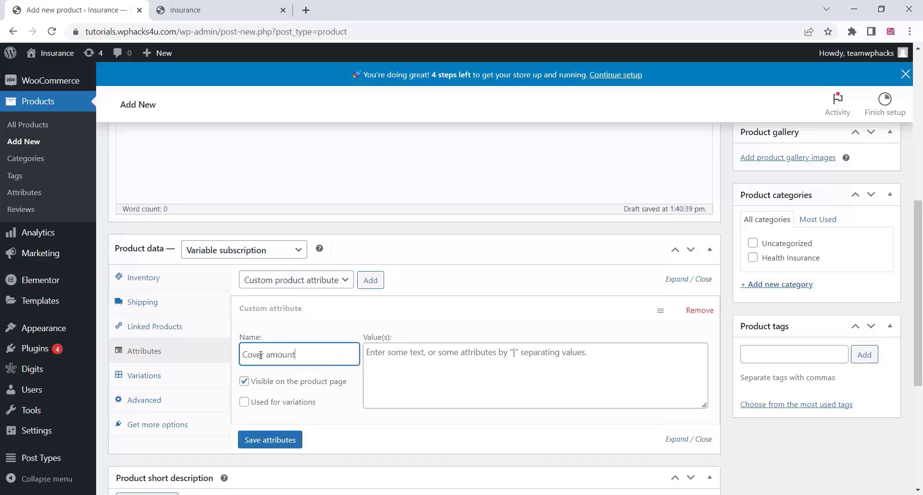
click(402, 351)
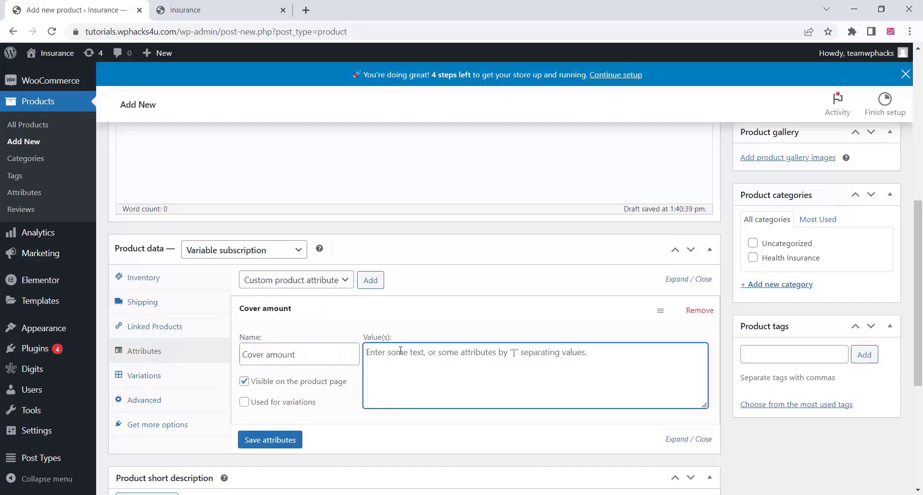
text(5 lakh|10 lakh|15 lakh)
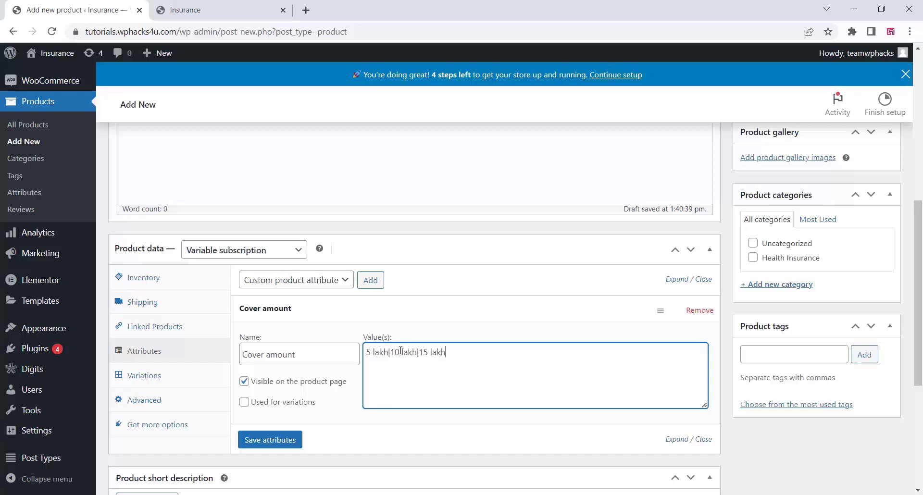
Enable the Cover amount attribute for variations and generate the product's variations from all attributes.
click(245, 402)
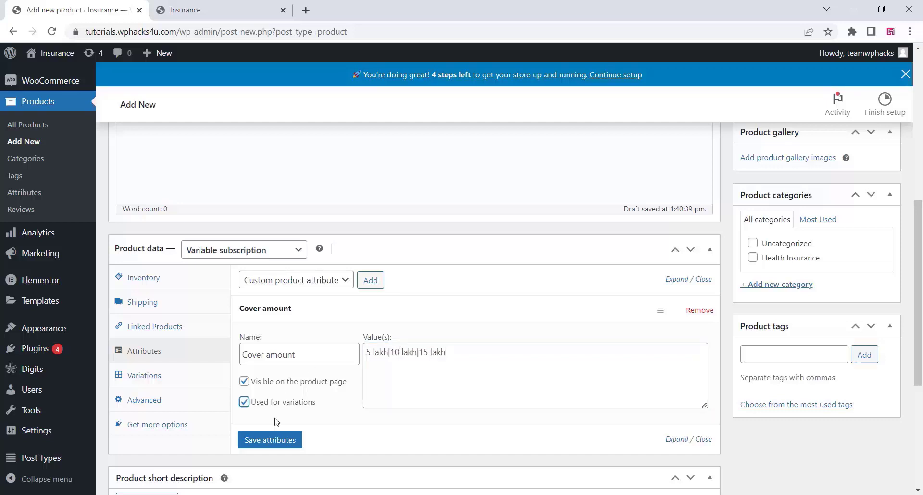
click(270, 439)
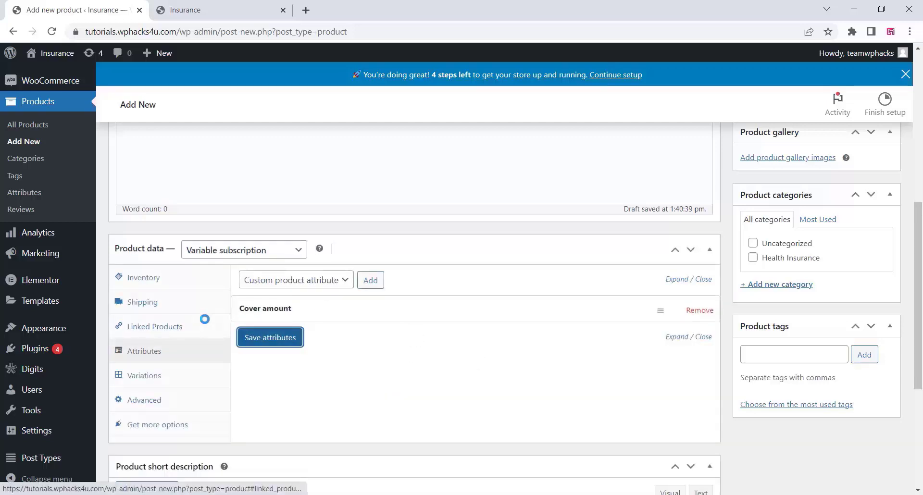
click(140, 380)
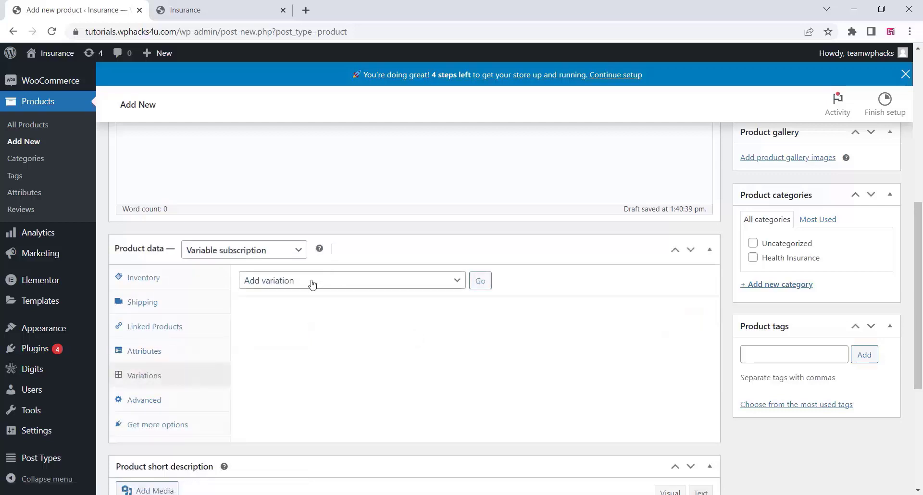
click(309, 282)
click(292, 308)
click(480, 280)
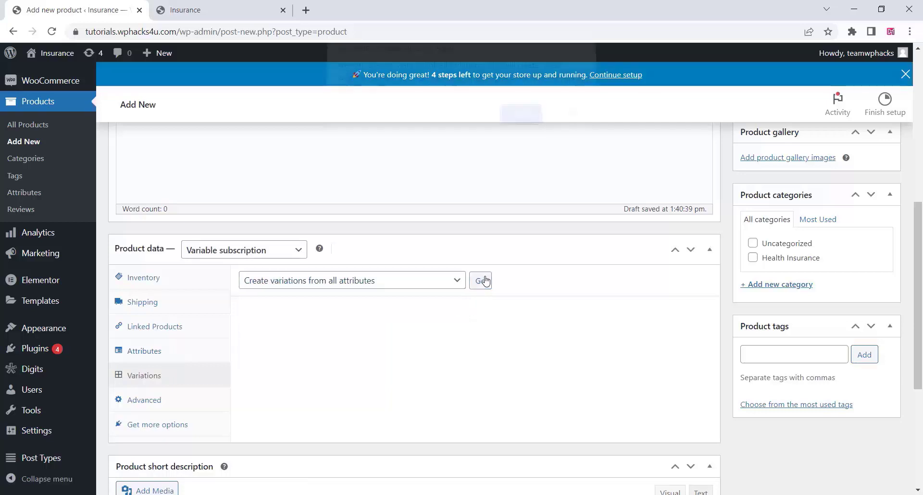
click(524, 126)
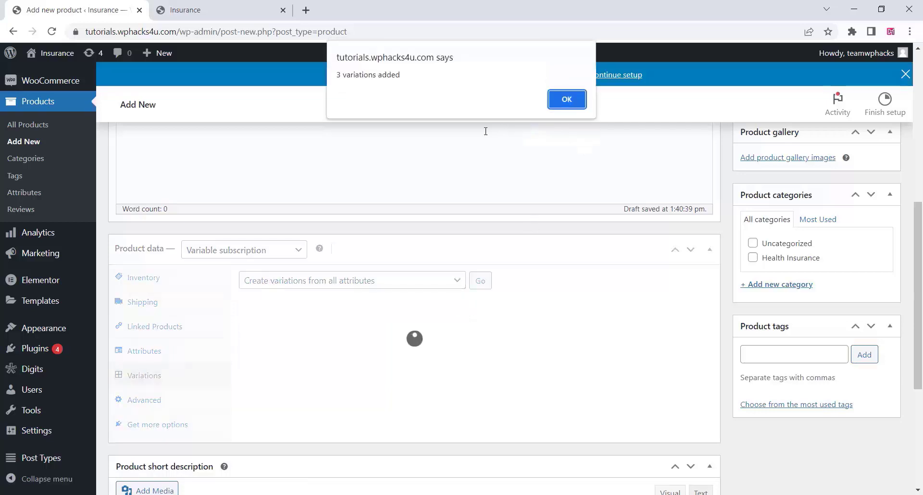
click(567, 98)
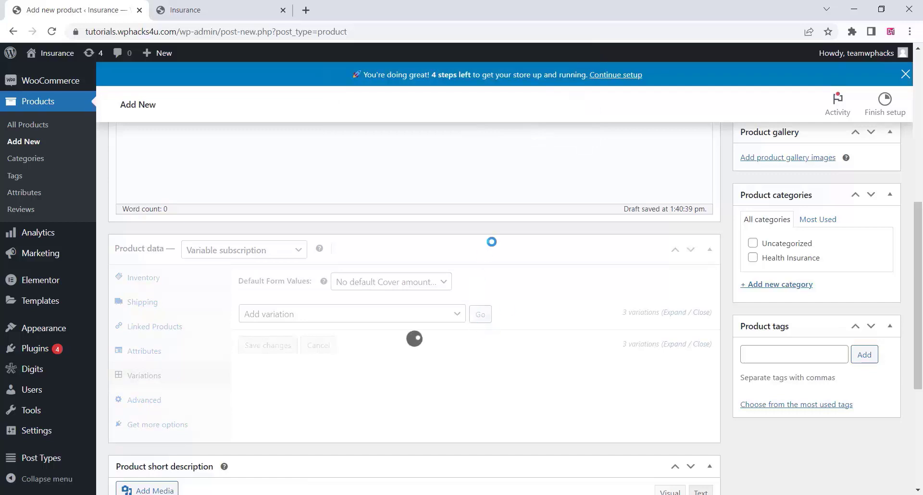
Make the 5 lakh variation virtual and set its sign-up fee to 900.
scroll(515, 250, down, 4)
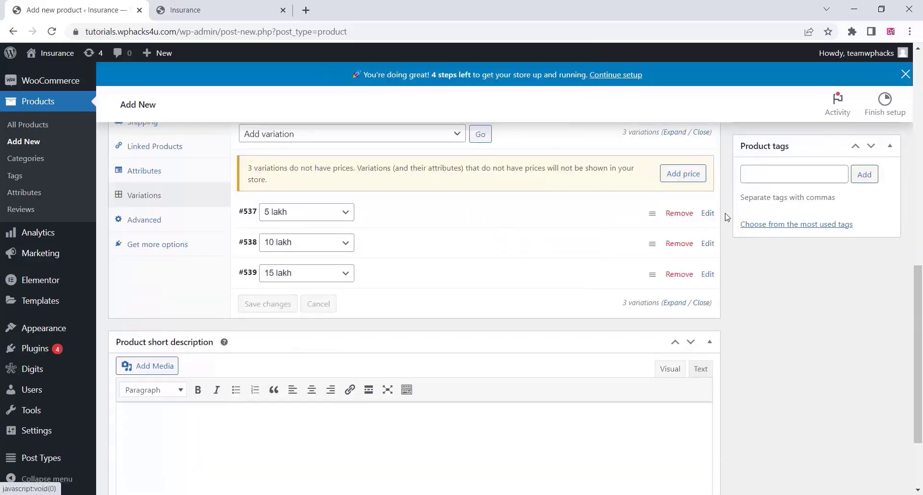
click(708, 214)
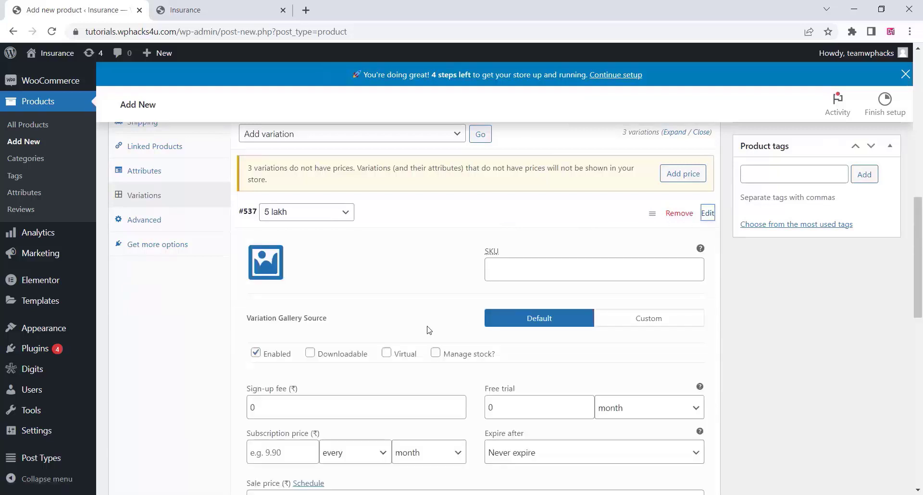
scroll(427, 329, down, 1)
scroll(425, 330, down, 1)
click(310, 233)
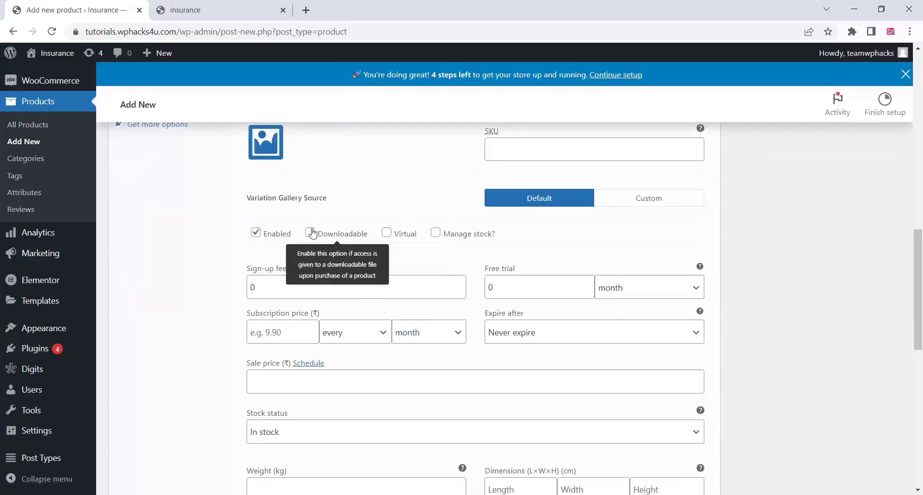
click(387, 234)
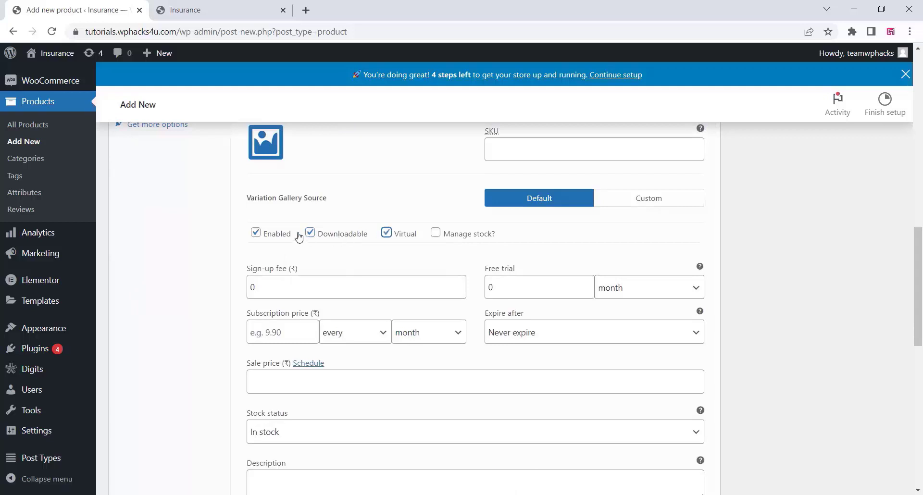
click(310, 234)
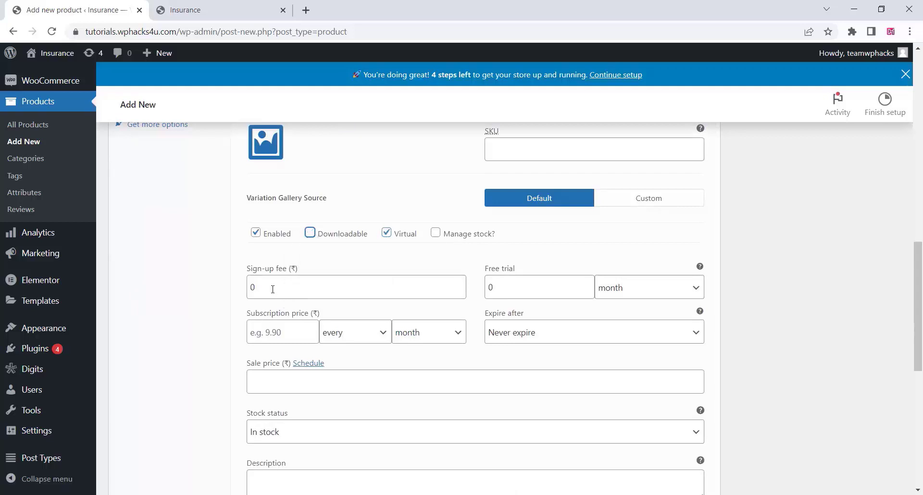
drag(272, 289, 251, 292)
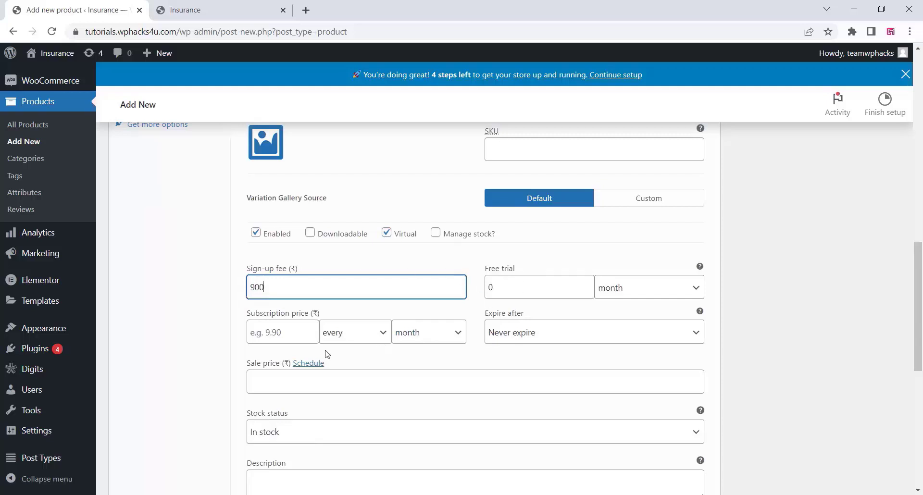
Set the 5 lakh variation's subscription price to 700 every year.
scroll(222, 363, down, 3)
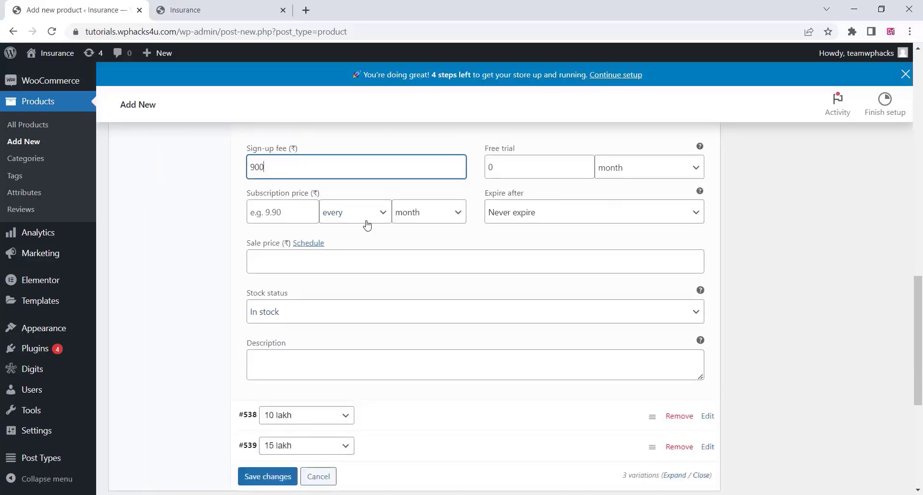
click(269, 211)
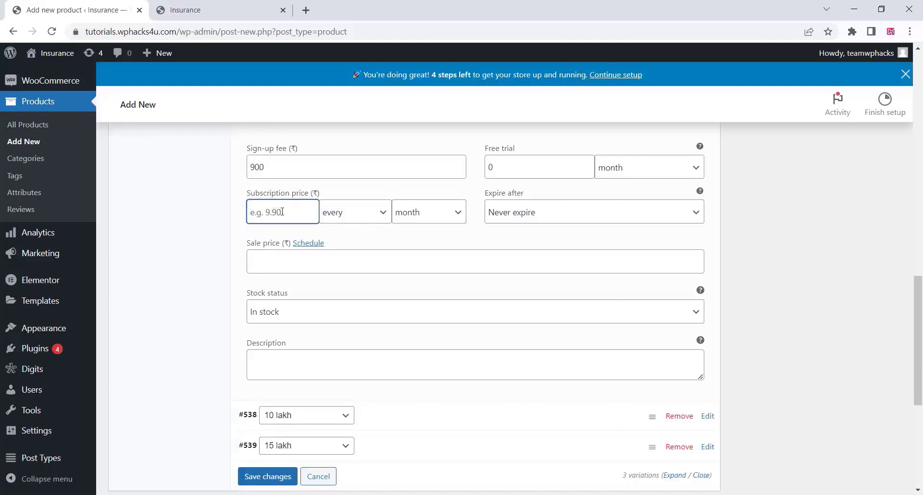
text(700)
click(428, 222)
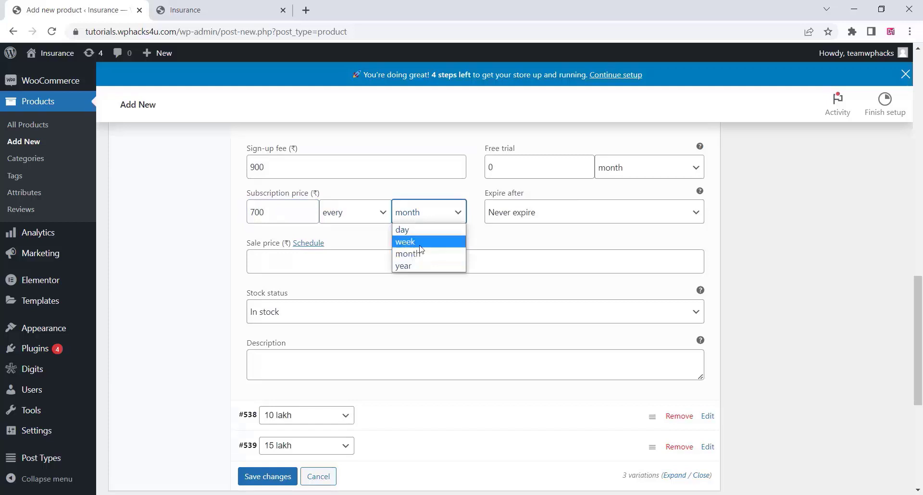
click(417, 265)
click(581, 221)
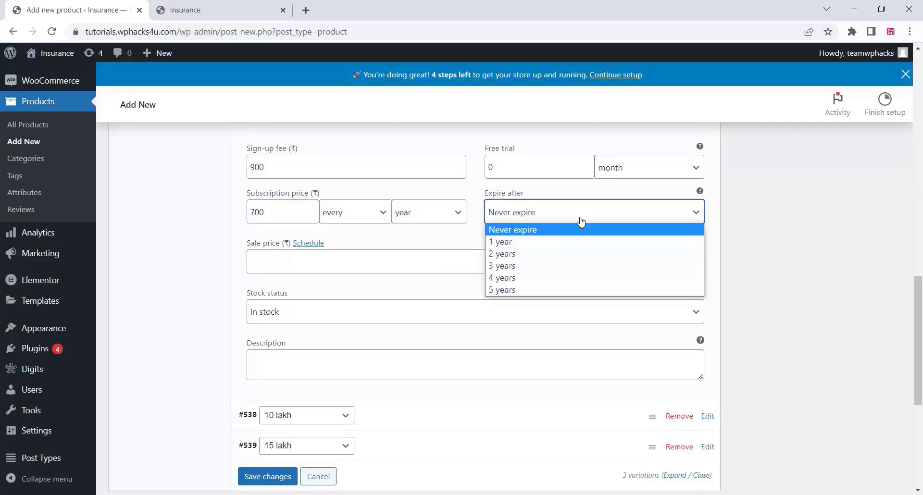
click(450, 239)
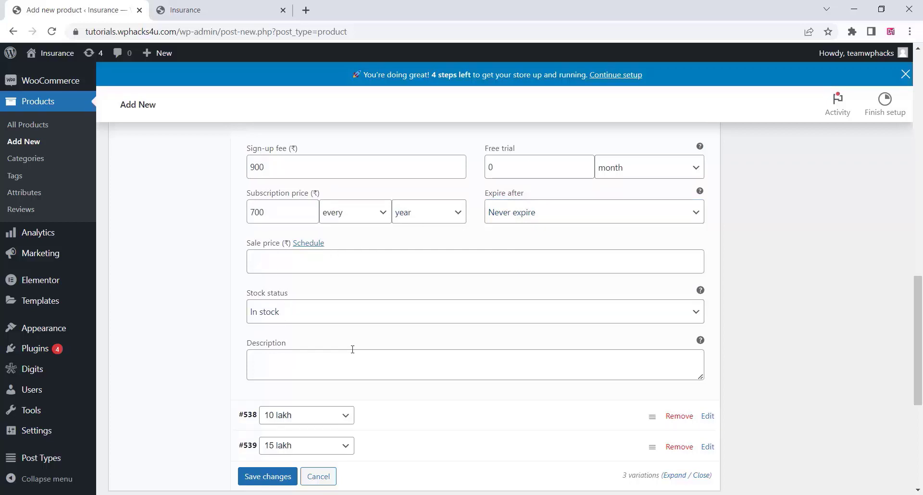
Make the 10 lakh variation virtual and set its sign-up fee to 1200.
scroll(537, 351, down, 3)
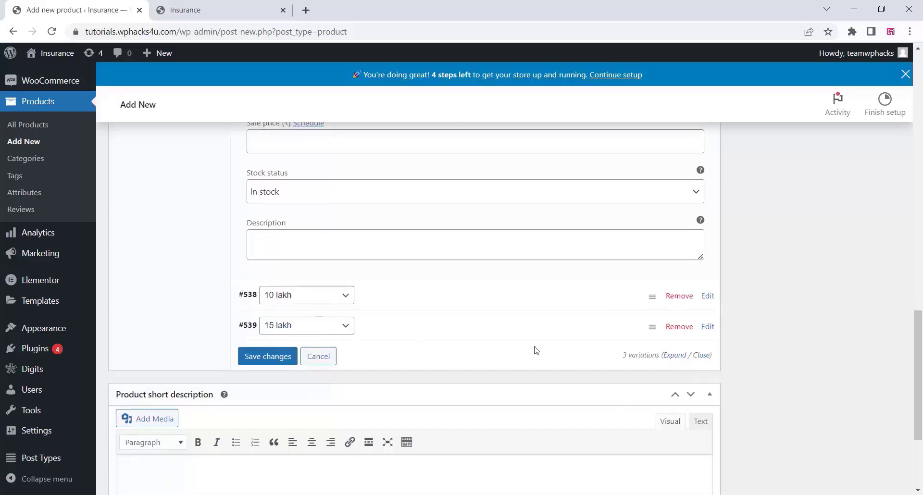
click(707, 296)
scroll(310, 282, down, 4)
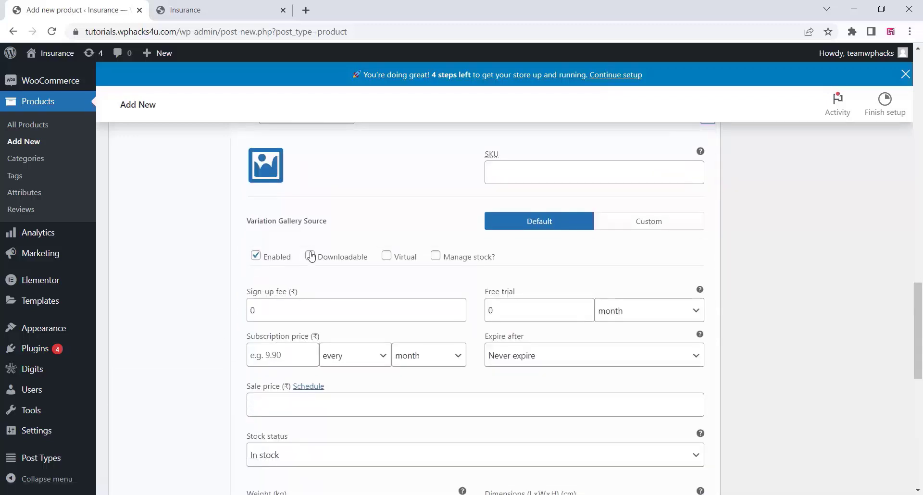
click(310, 255)
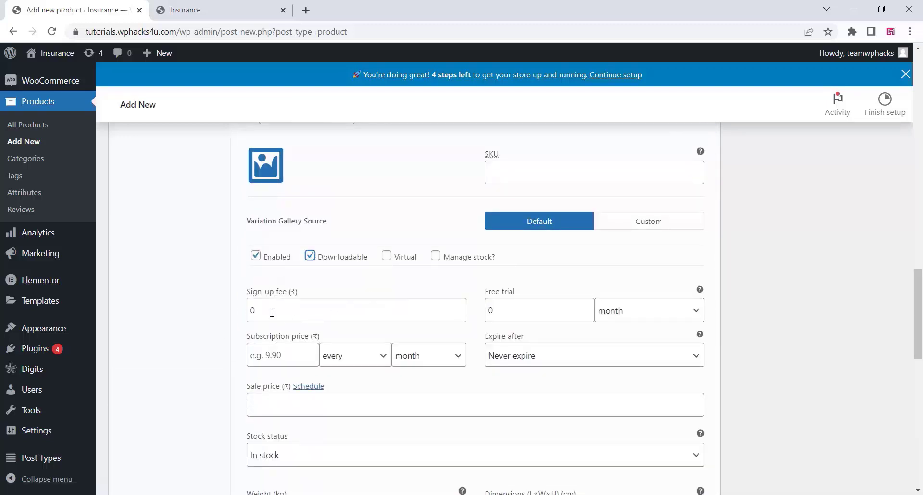
scroll(271, 313, down, 4)
scroll(386, 240, up, 3)
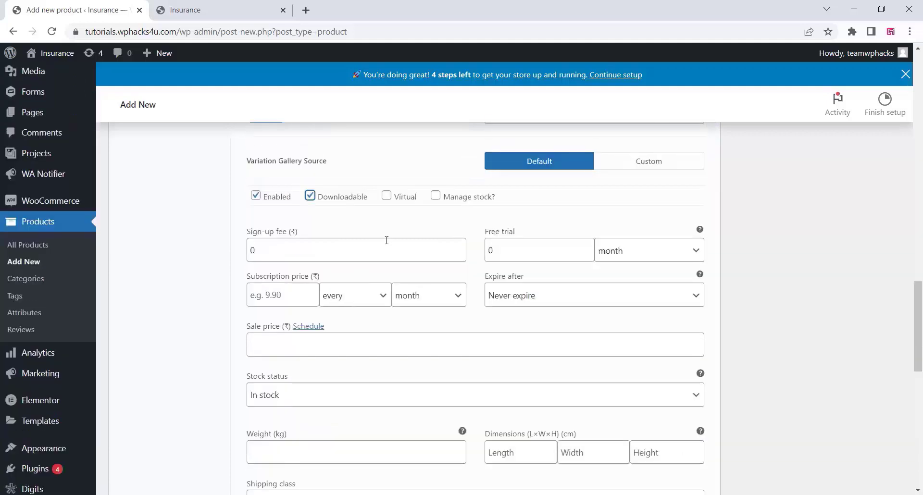
click(386, 196)
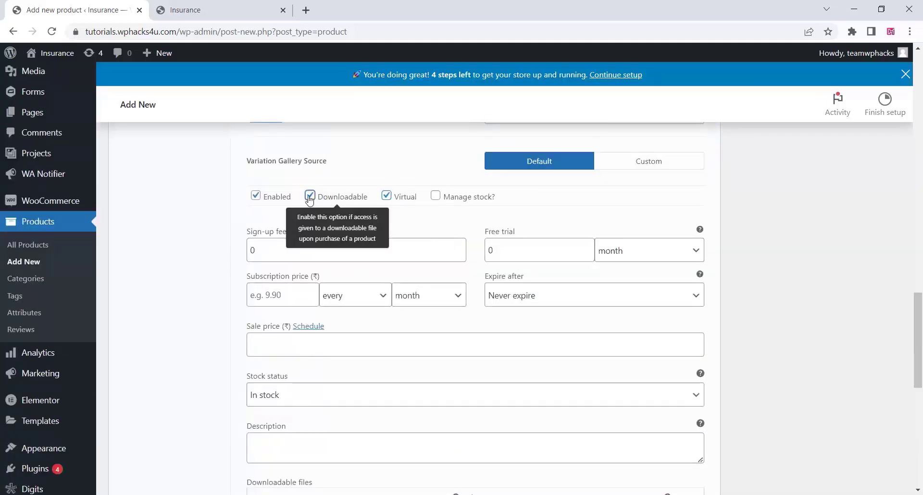
click(310, 196)
drag(274, 256, 238, 266)
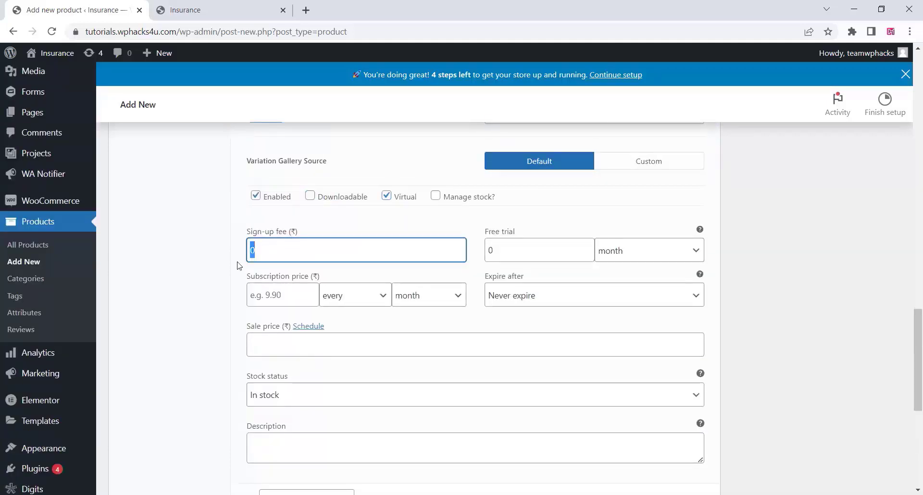
text(1200)
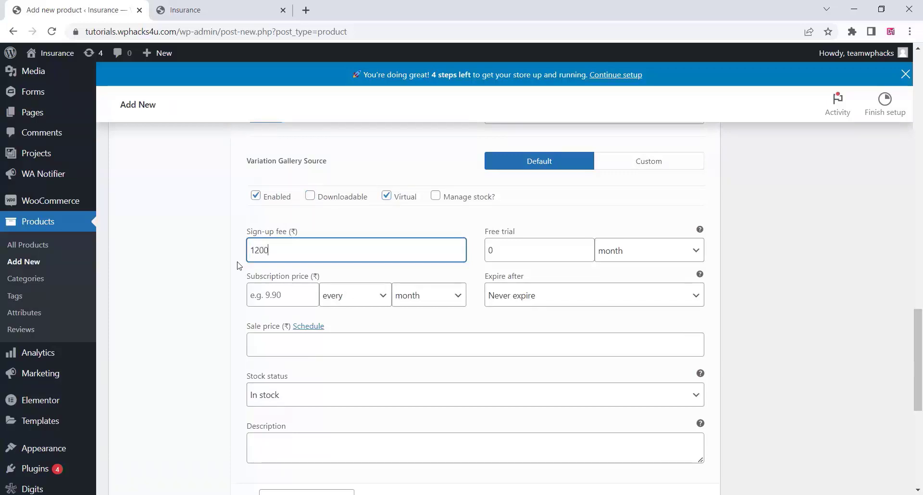
Set the 10 lakh variation's subscription price to 900 every year.
click(258, 297)
text(900)
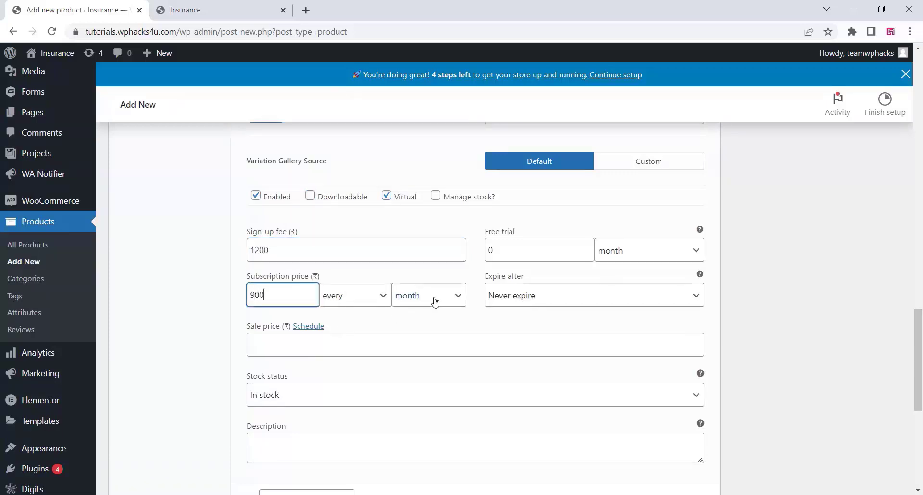
click(434, 302)
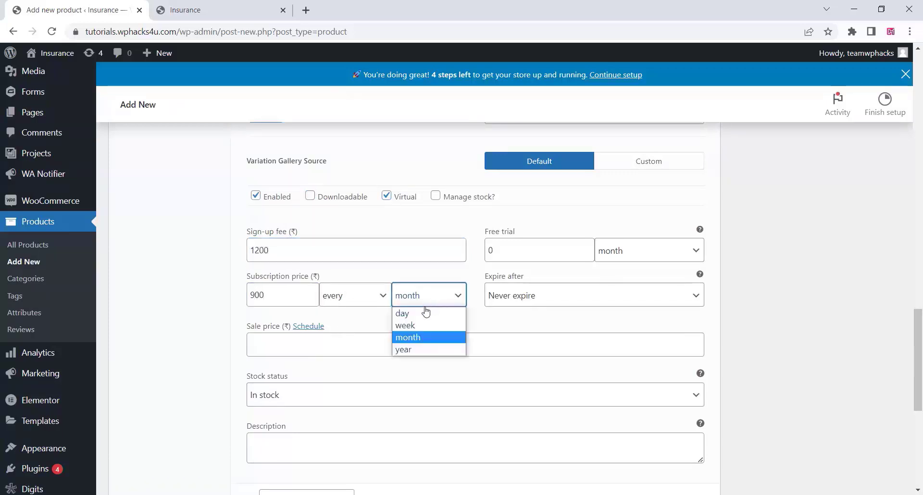
click(408, 346)
Make the 15 lakh variation virtual and set its sign-up fee to 1500.
scroll(372, 346, down, 3)
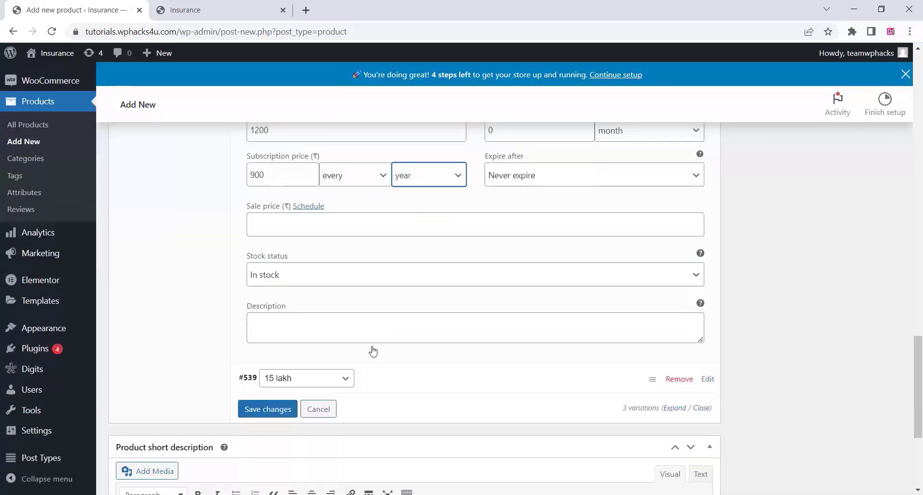
click(707, 379)
scroll(342, 311, down, 9)
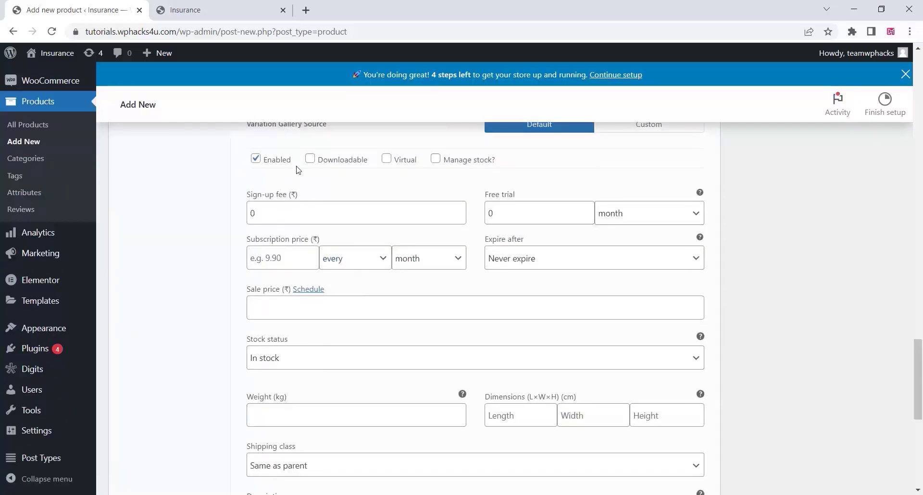
click(313, 161)
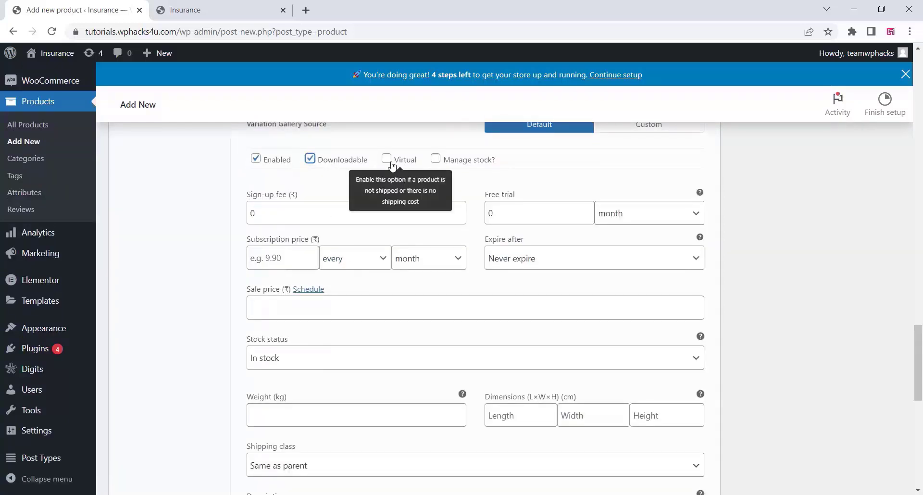
click(387, 159)
click(313, 161)
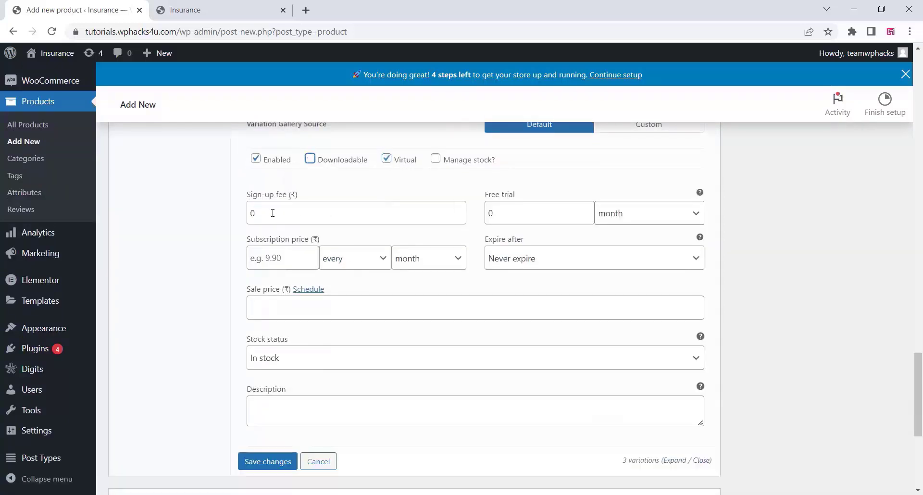
double_click(272, 213)
text(1500)
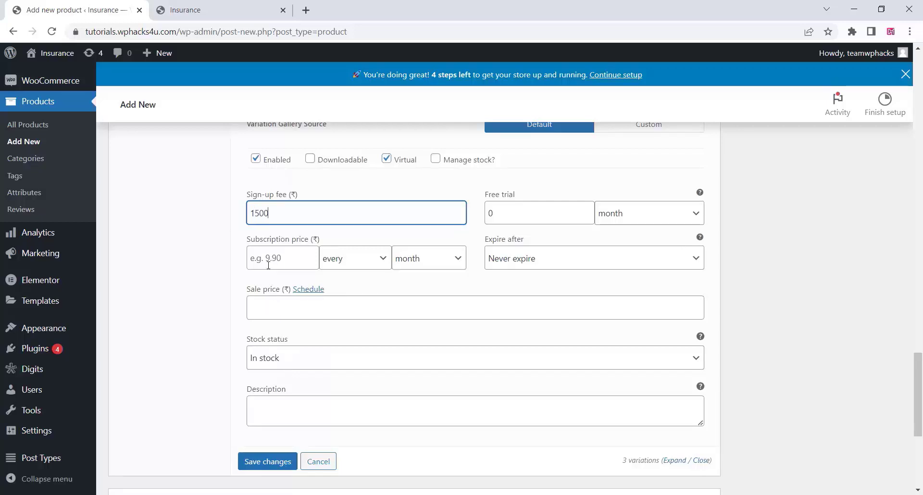
Set the 15 lakh variation's subscription price to 1200 and save the variation changes.
click(264, 256)
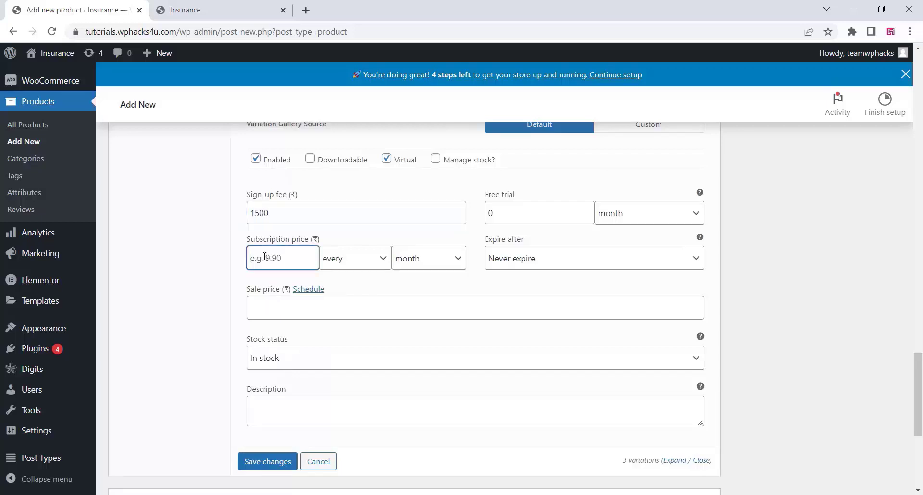
text(1200)
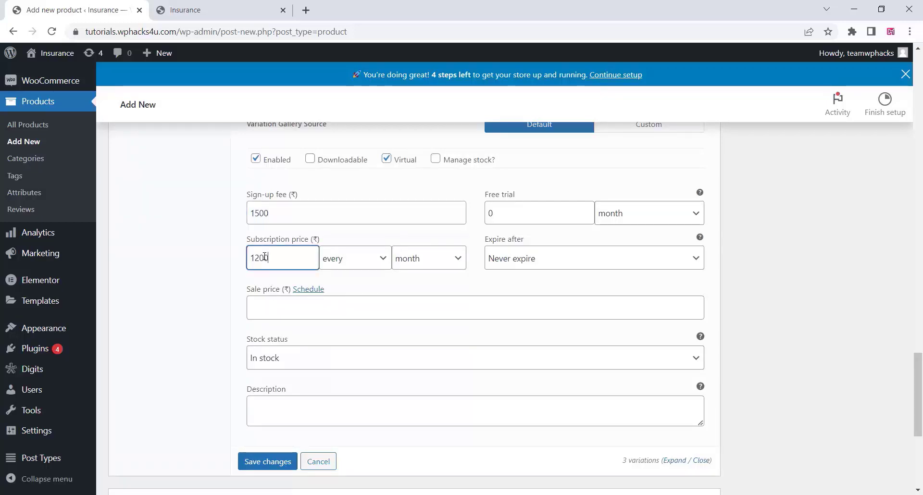
click(274, 464)
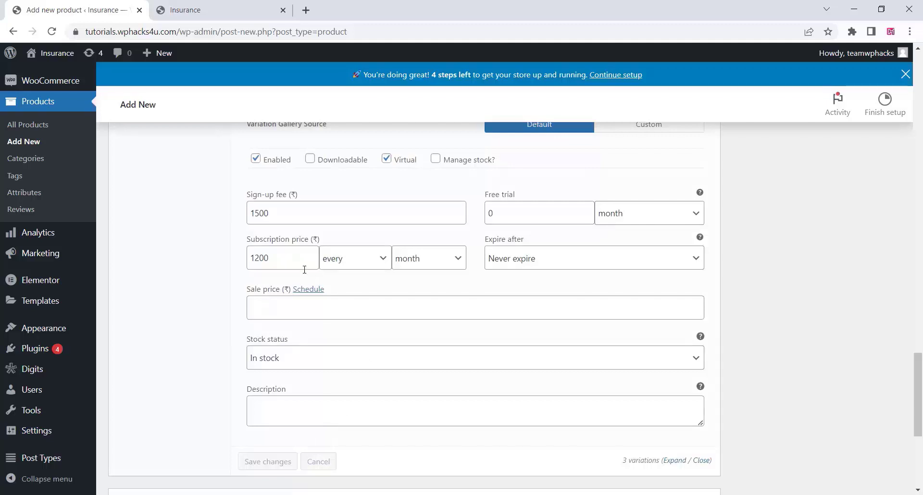
scroll(304, 270, up, 10)
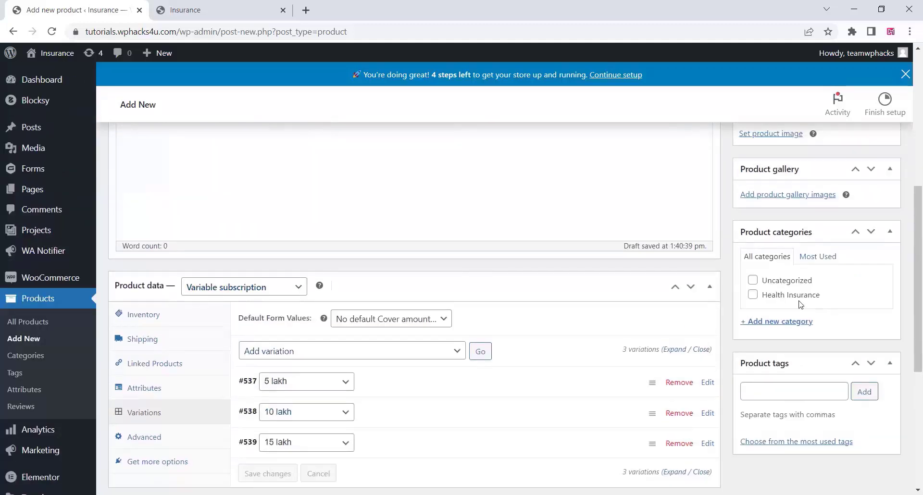
Assign the product to the Health Insurance category and add a "Health Insurance" product tag.
click(753, 294)
scroll(787, 340, down, 1)
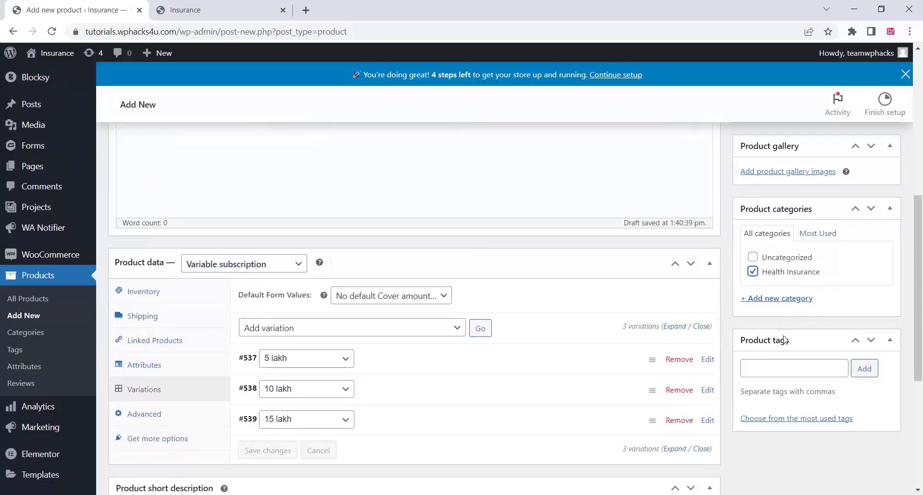
drag(833, 234, 763, 238)
right_click(793, 242)
click(766, 247)
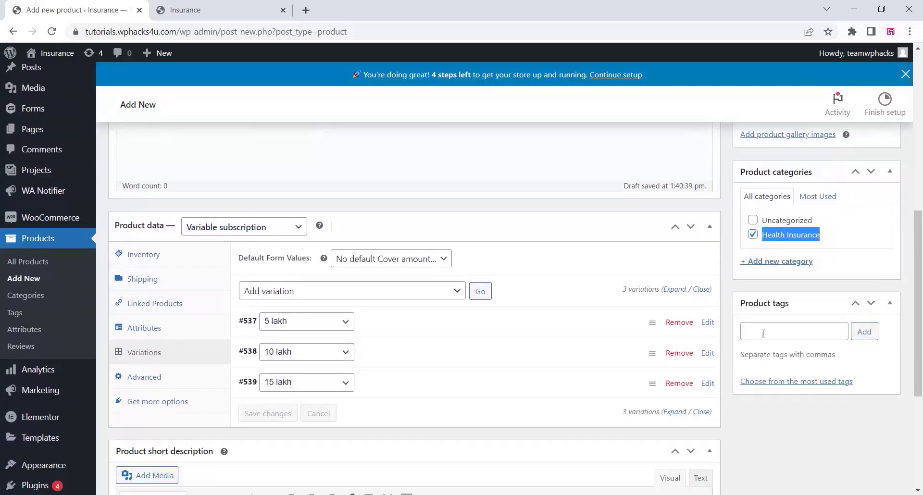
right_click(762, 333)
click(791, 211)
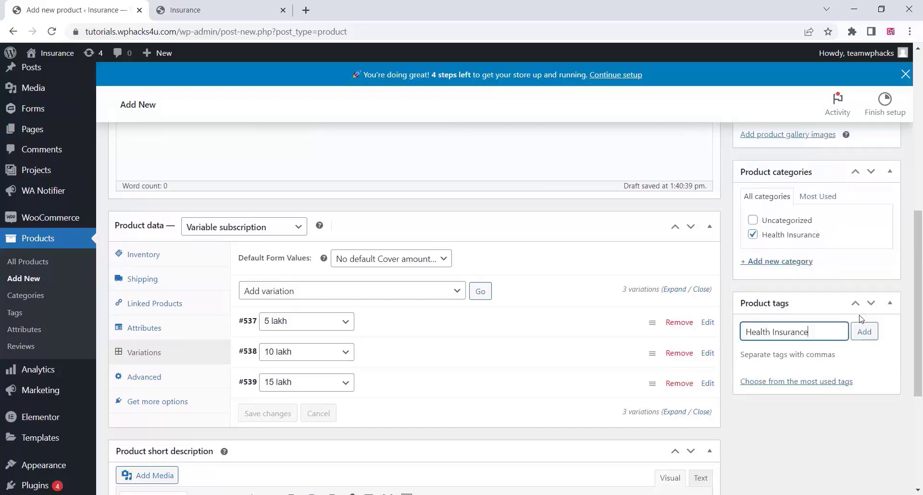
click(863, 332)
Set the care Health Insurance logo (images.jpeg) from the media library as the product image.
scroll(726, 268, up, 4)
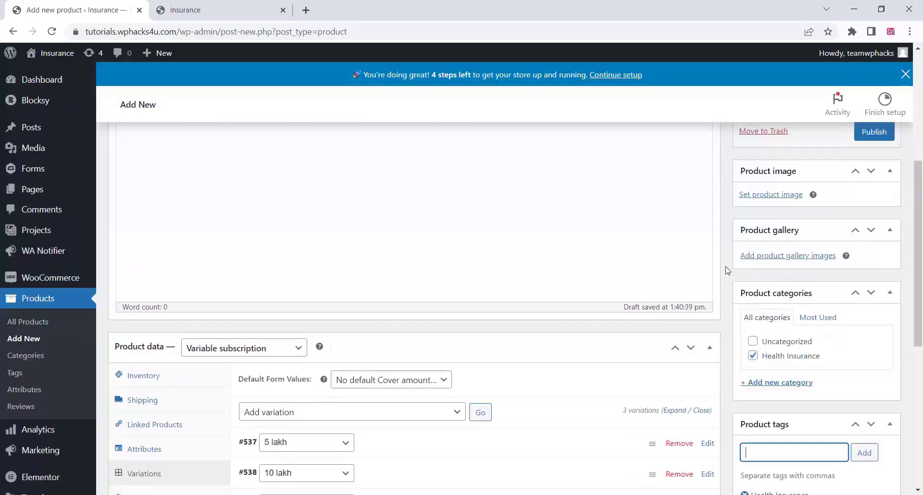
click(778, 254)
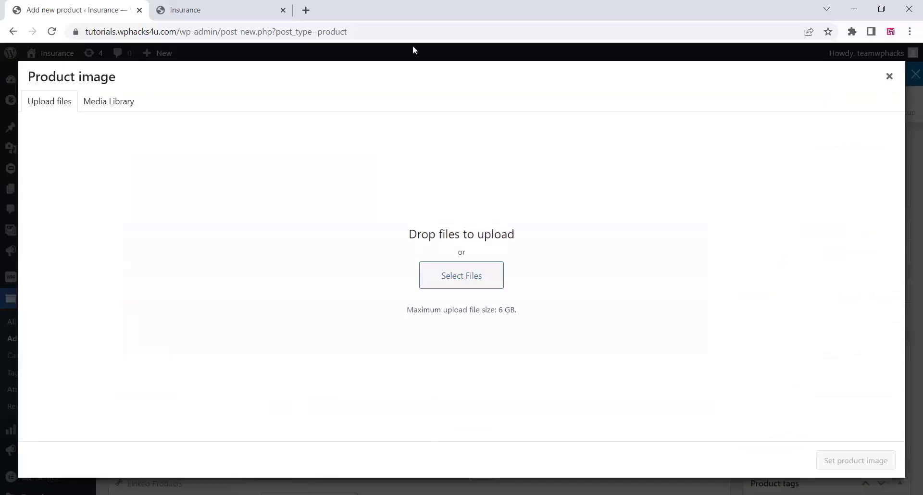
click(102, 101)
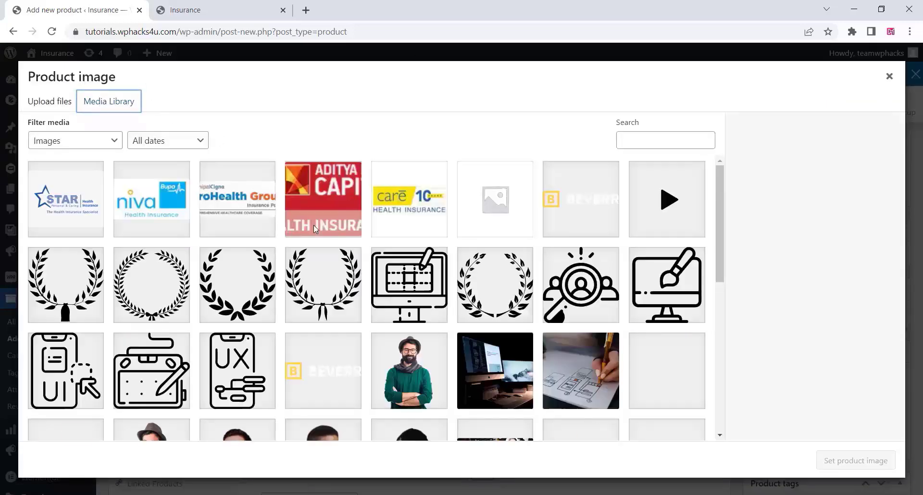
click(340, 199)
click(423, 207)
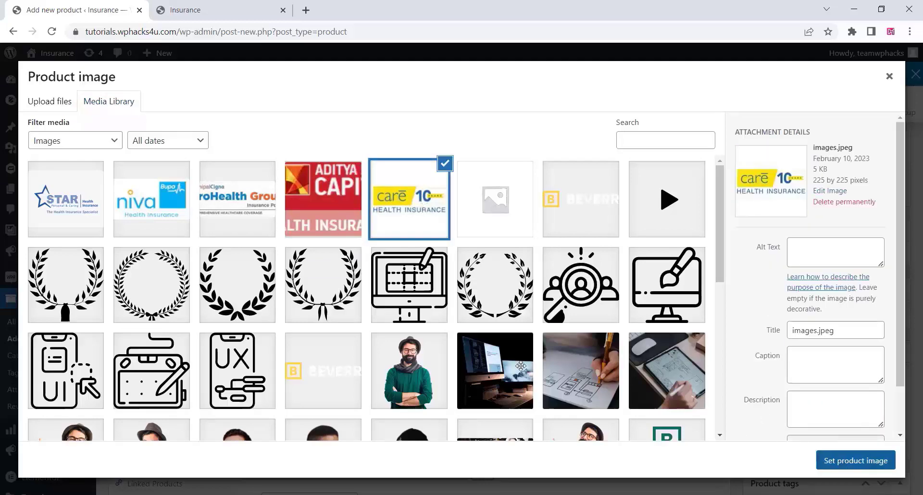
click(837, 460)
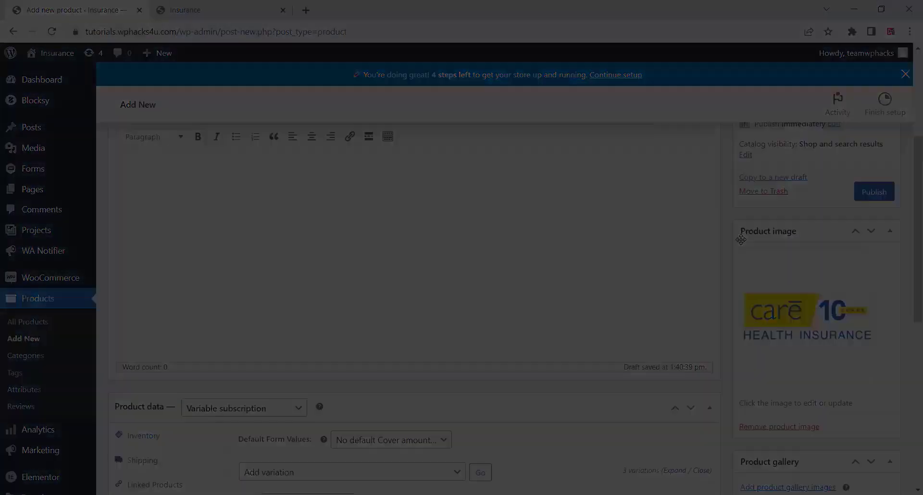
Paste the copied "Why buy Care Health Insurance?" content with its family illustration and bullet list into the product description.
right_click(136, 314)
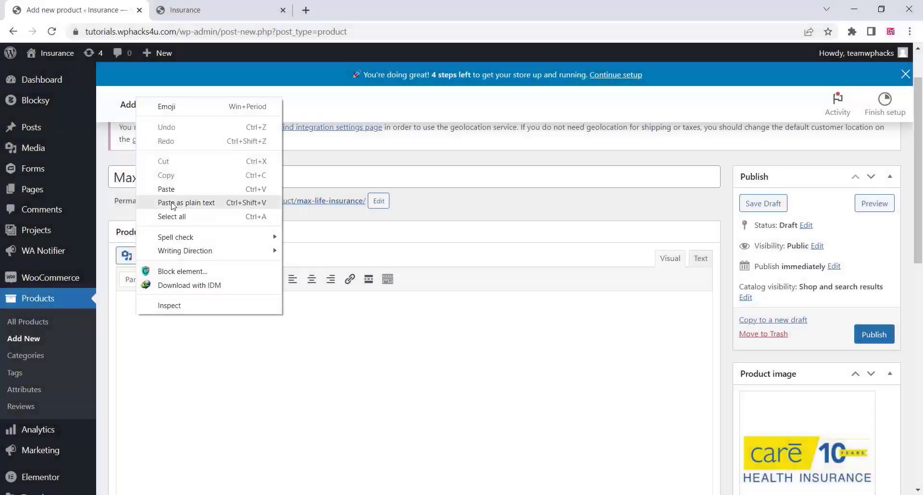
click(166, 189)
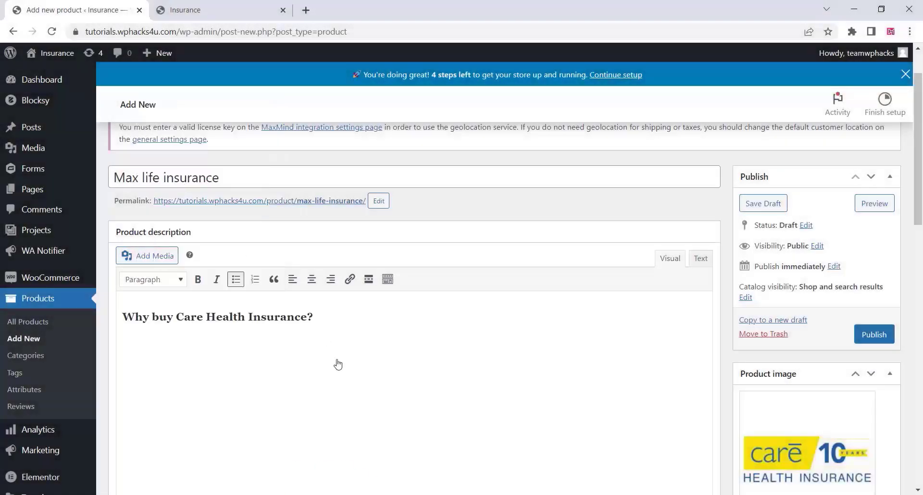
scroll(326, 355, down, 1)
scroll(327, 355, down, 5)
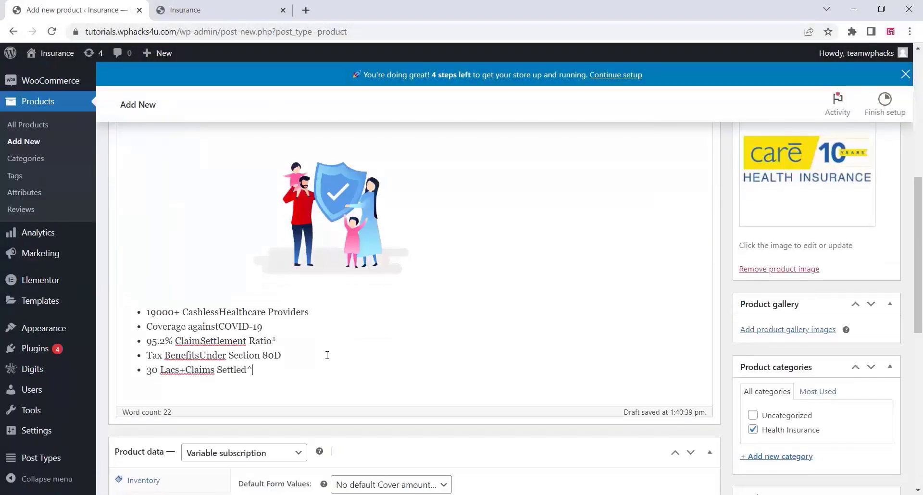
scroll(326, 354, up, 3)
scroll(327, 355, down, 12)
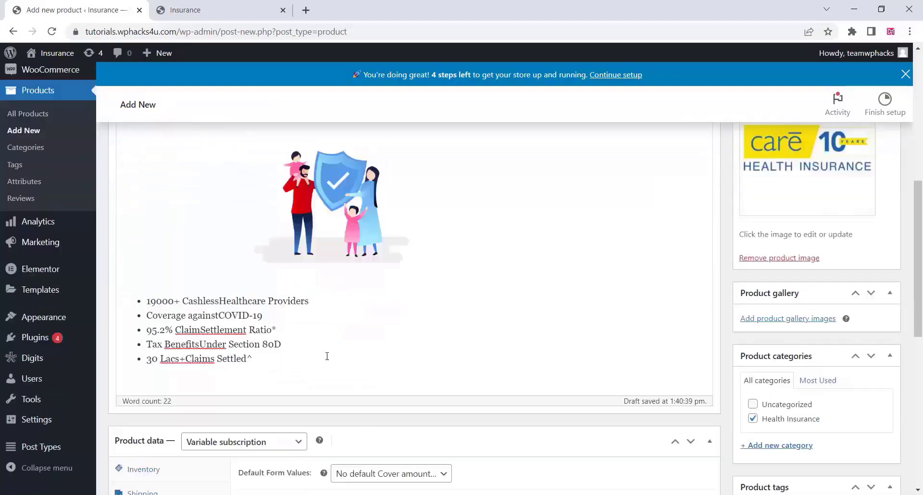
scroll(320, 347, down, 1)
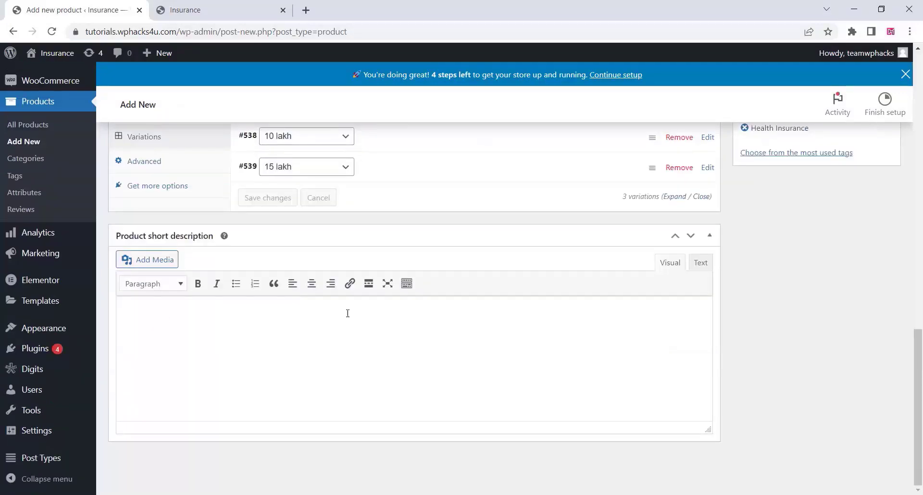
Publish the Max life insurance product.
scroll(539, 308, up, 9)
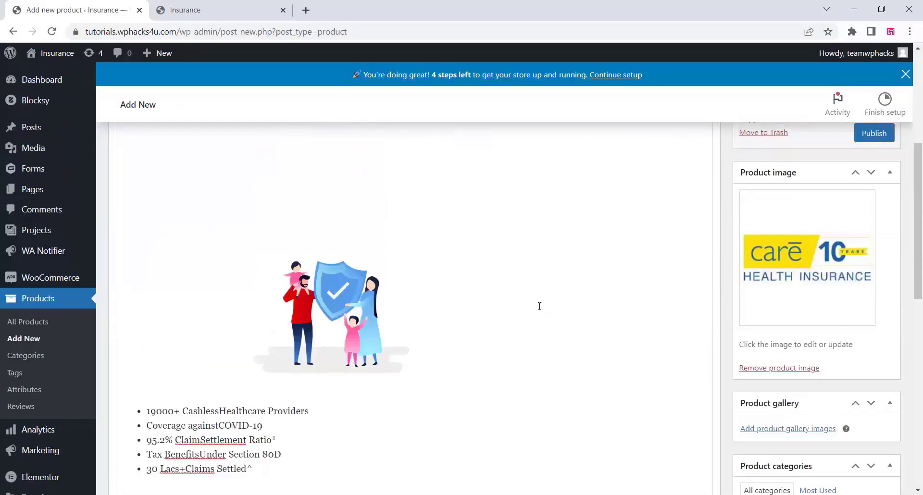
scroll(539, 306, up, 3)
click(871, 253)
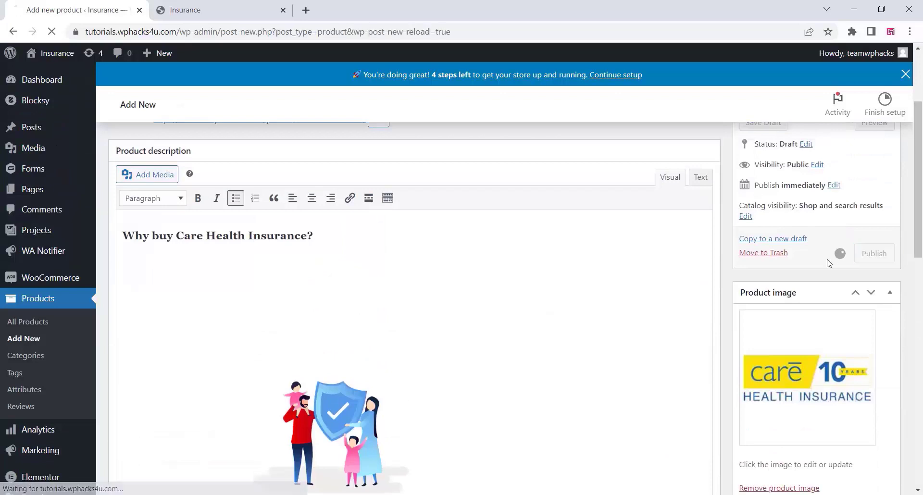
scroll(426, 289, up, 4)
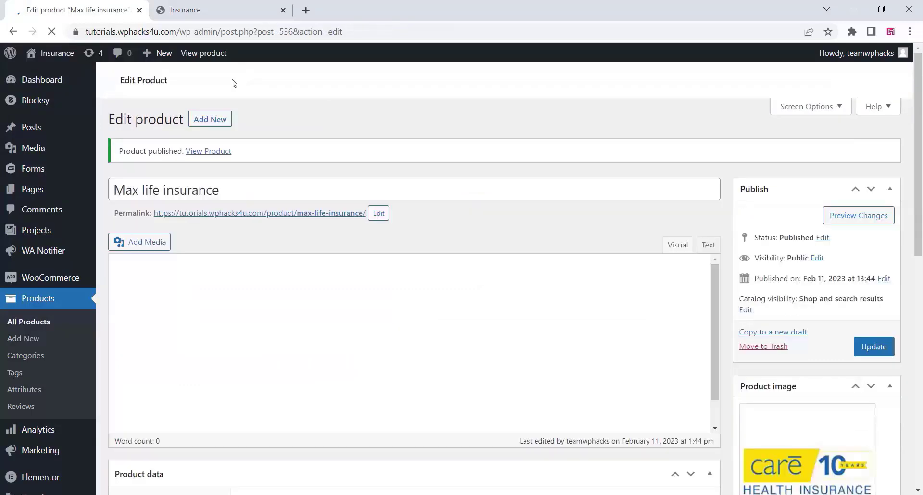
Open the published Max life insurance product page in a new browser tab and review its layout, image and cover options.
right_click(206, 153)
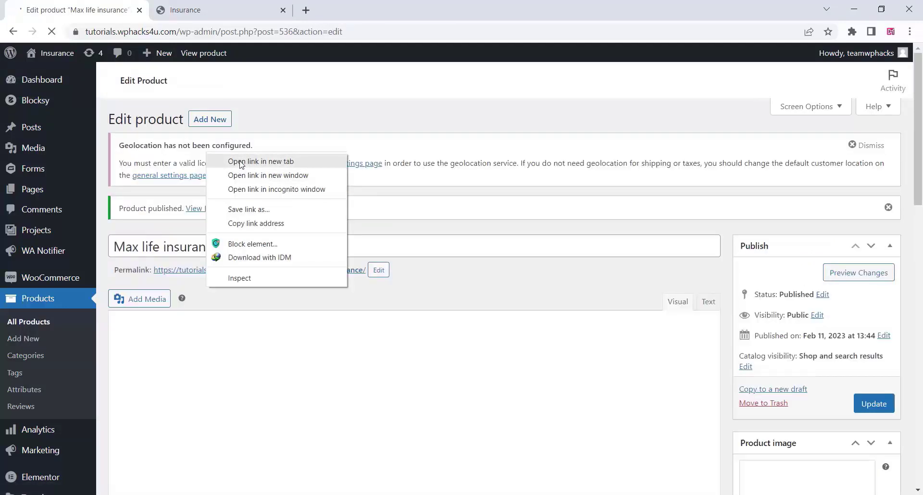
click(241, 163)
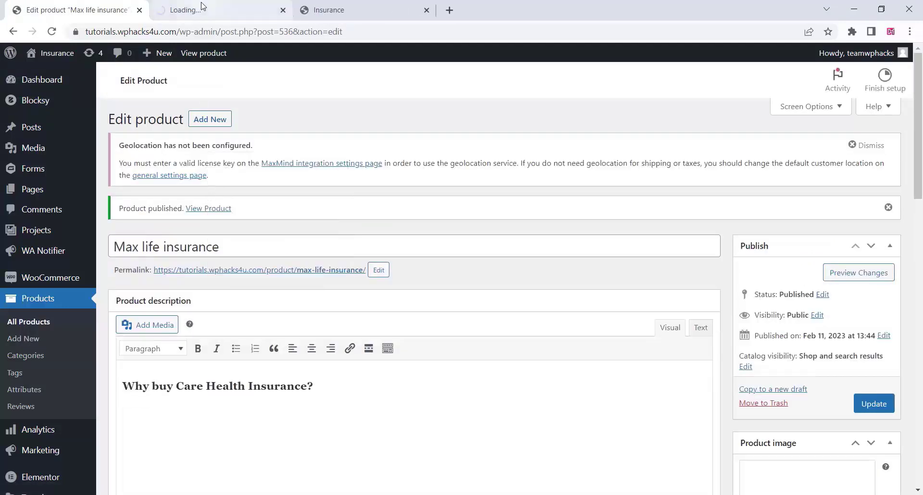
click(202, 6)
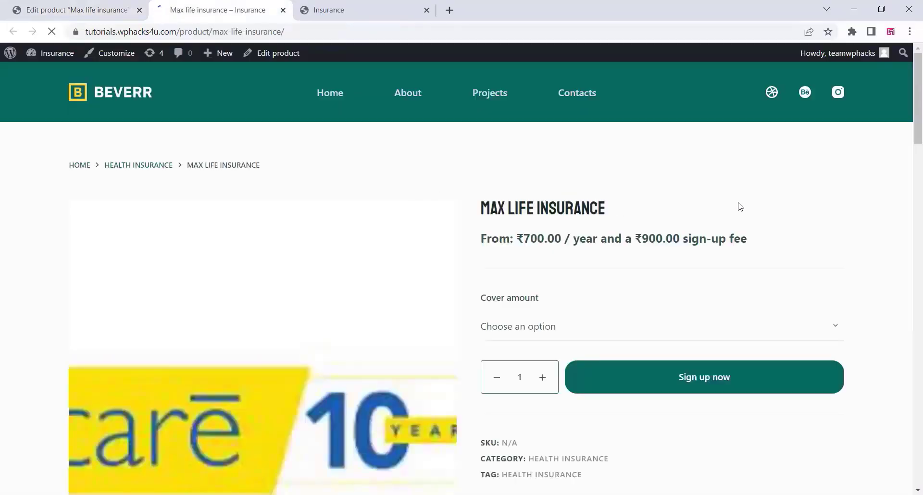
scroll(690, 222, down, 6)
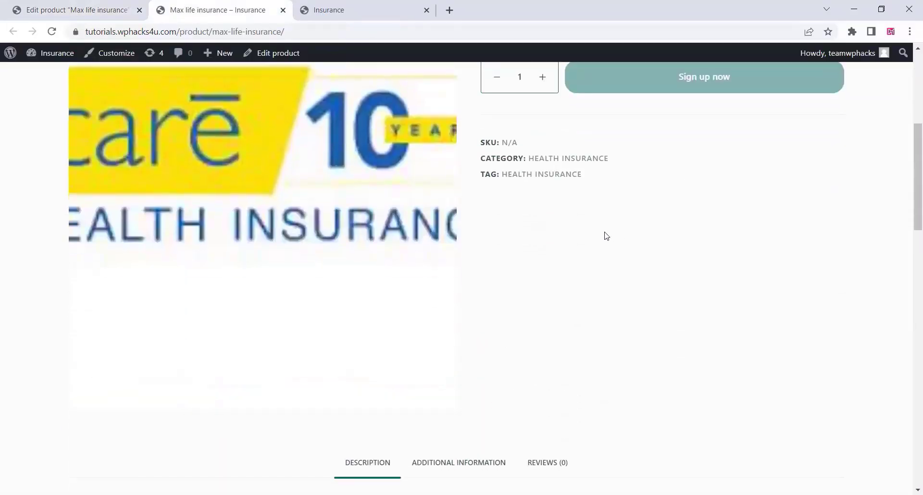
scroll(607, 235, up, 6)
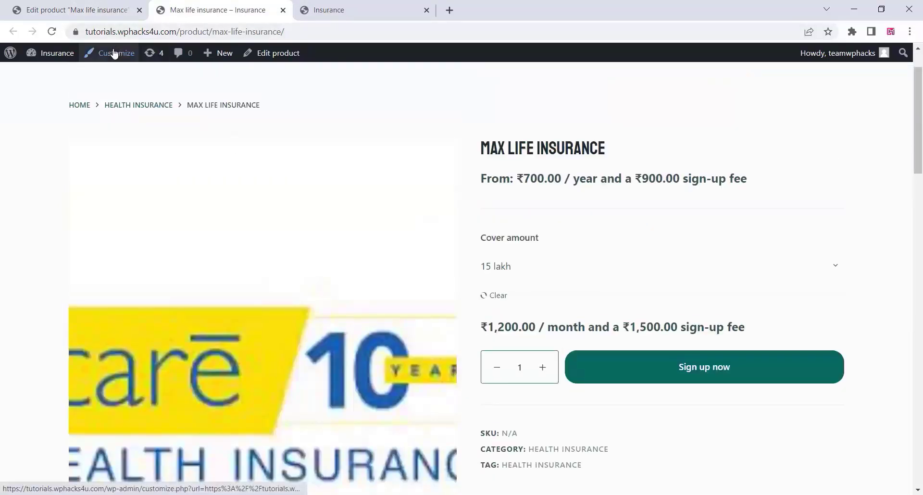
Customize the product page and open the gallery options of the WooCommerce single product settings.
click(115, 54)
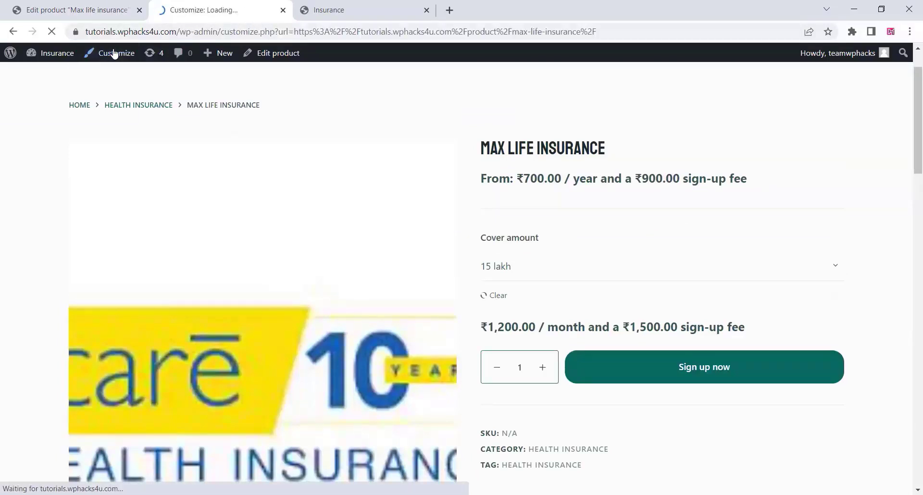
scroll(119, 303, down, 6)
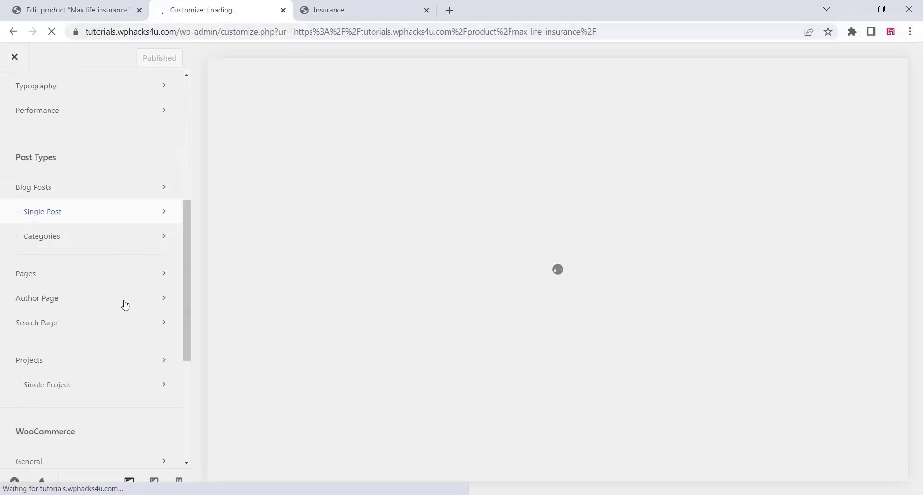
scroll(135, 293, down, 4)
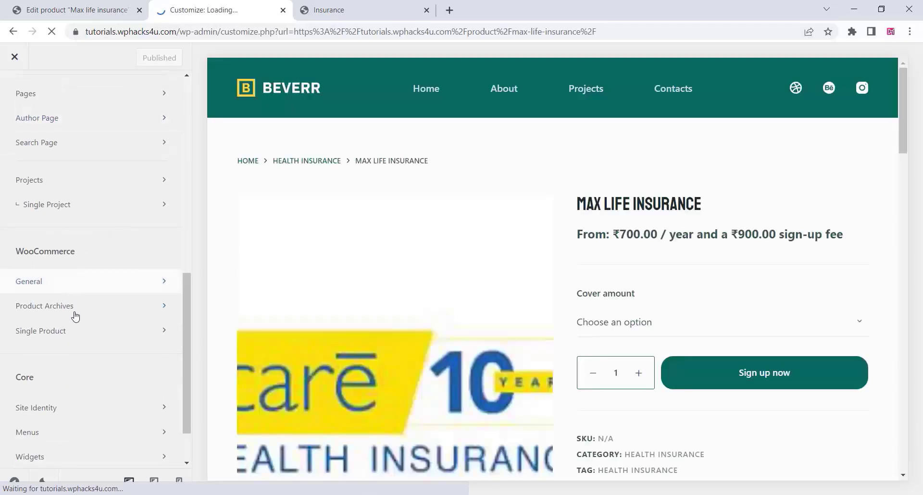
click(62, 332)
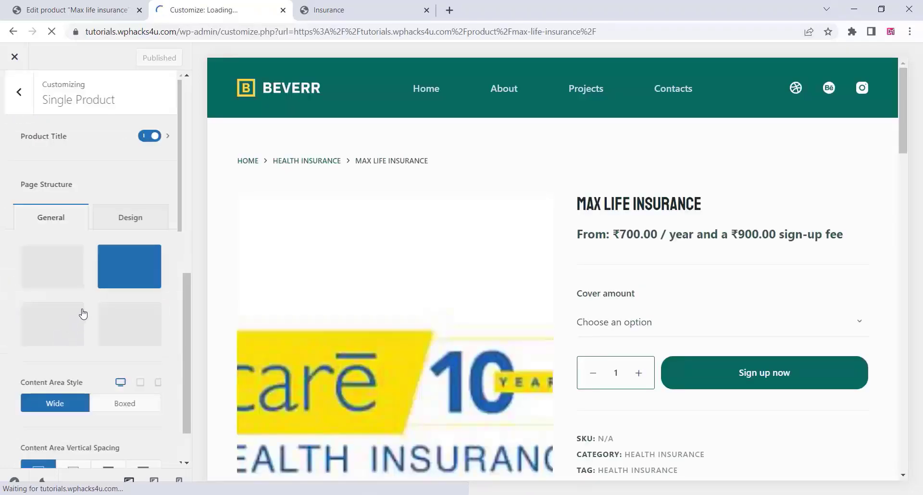
scroll(53, 277, down, 5)
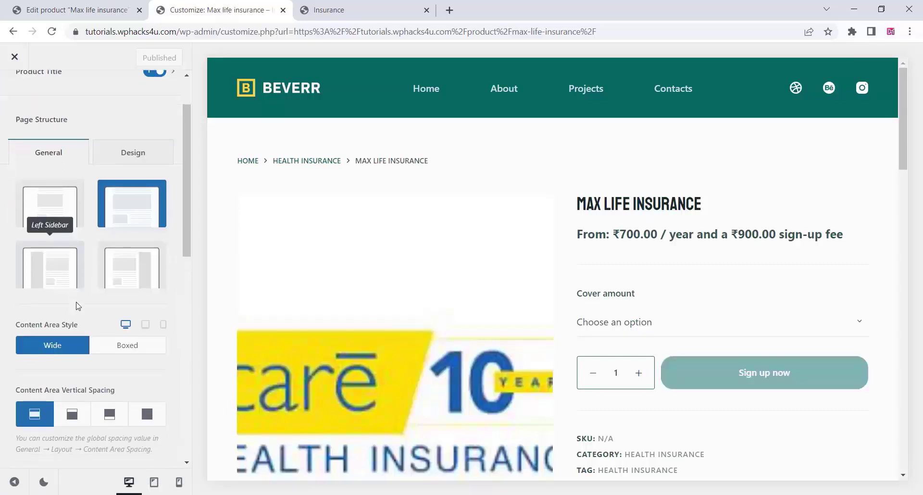
scroll(72, 288, down, 1)
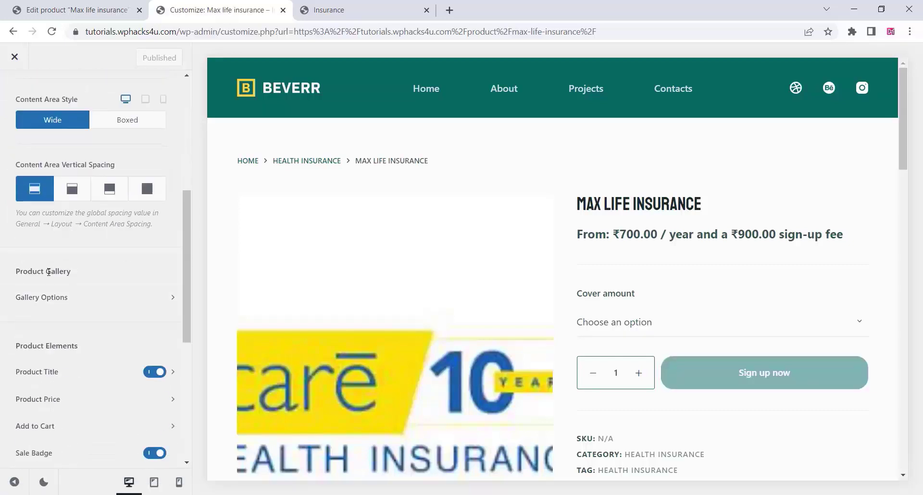
click(57, 302)
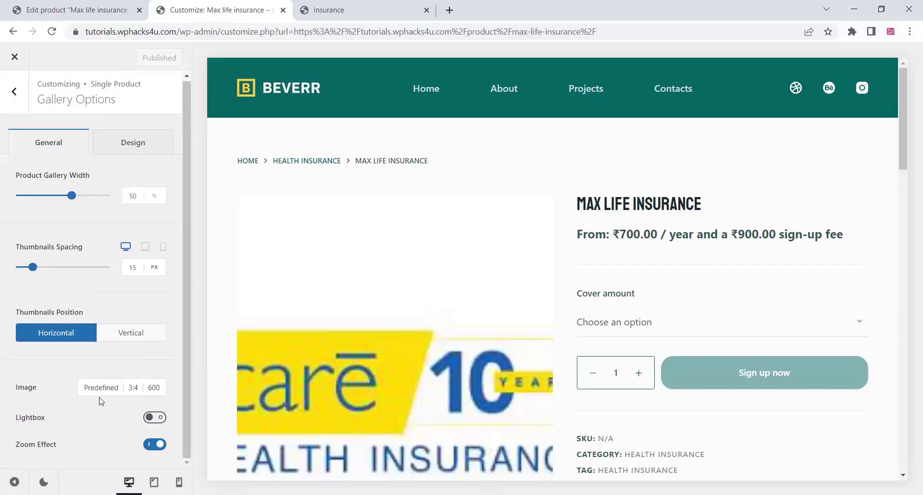
Try the predefined 9/16 and 1/2 ratios for the product gallery image, and set the ratio to 1/1.
click(115, 393)
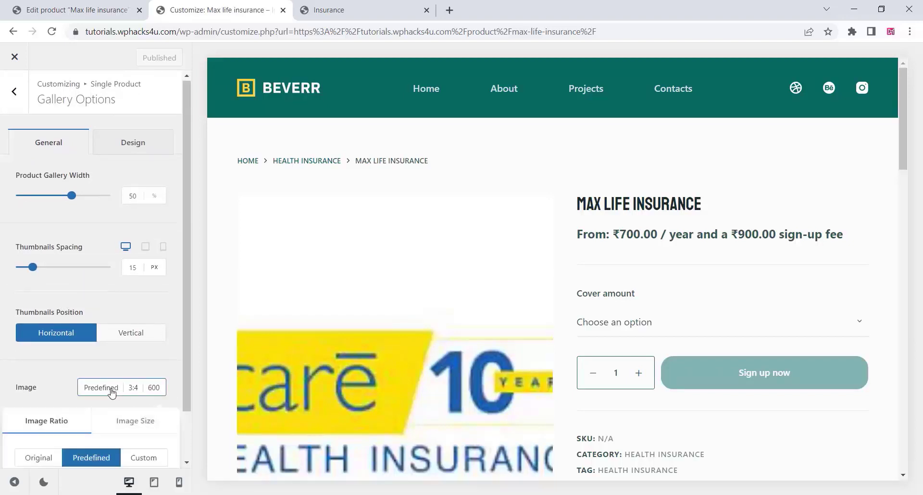
scroll(89, 395, down, 1)
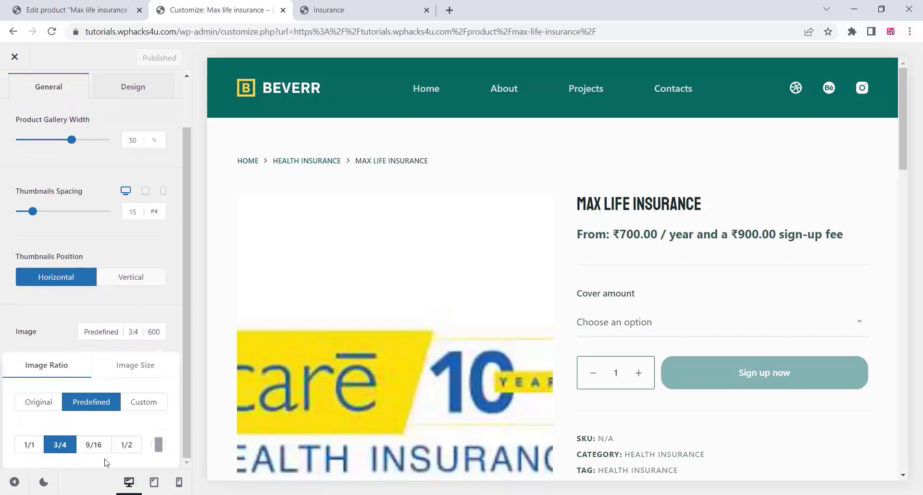
click(96, 446)
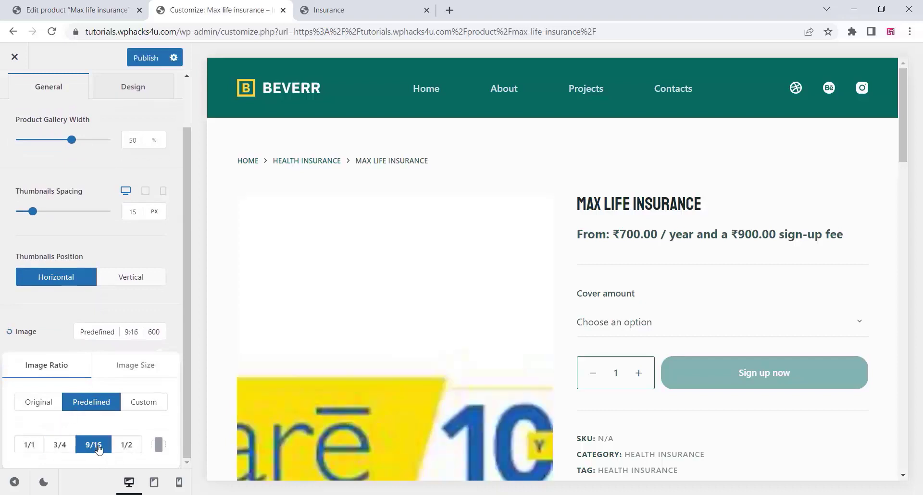
click(127, 443)
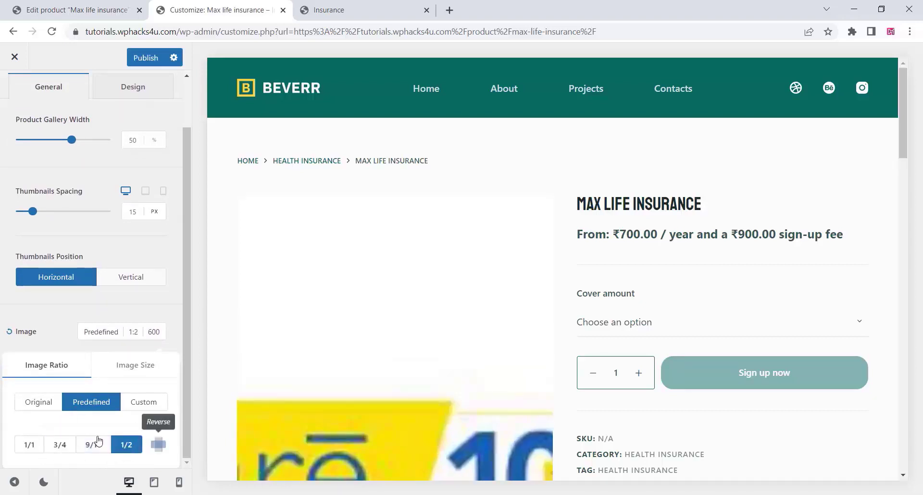
click(32, 445)
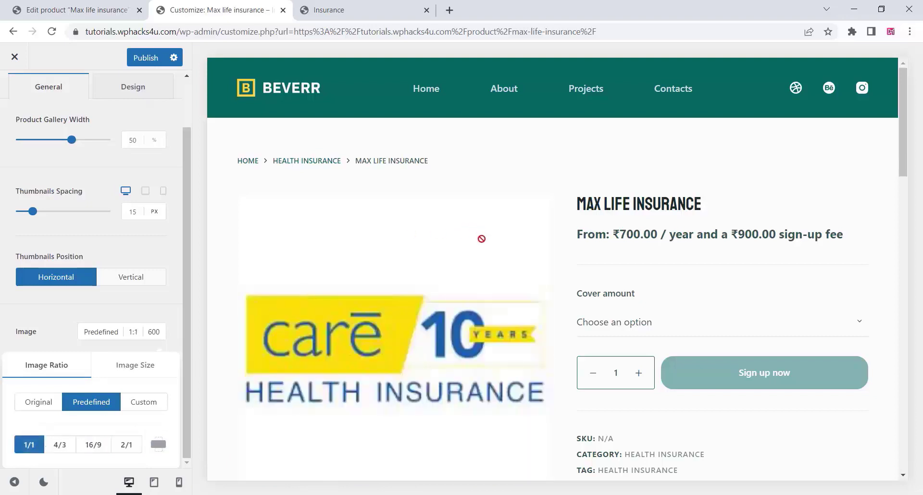
scroll(406, 346, down, 3)
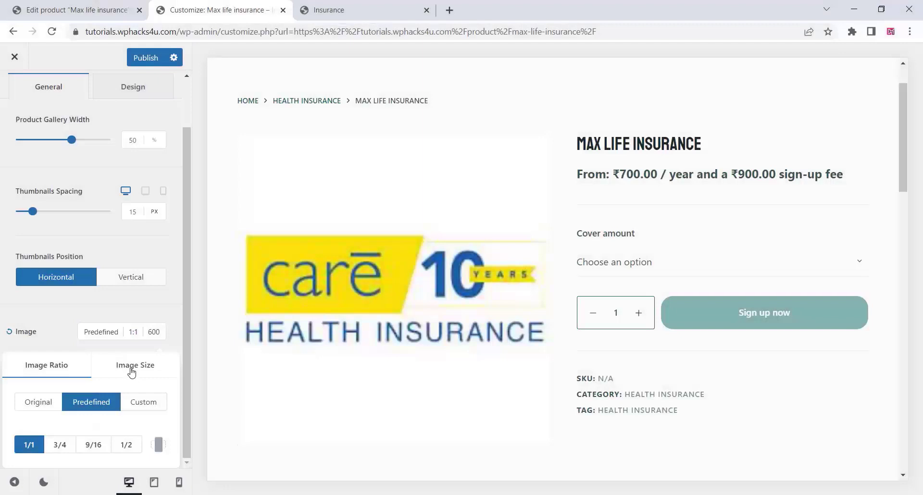
Set the product gallery's image size to 200, check the product page preview, and publish the customization changes.
click(132, 373)
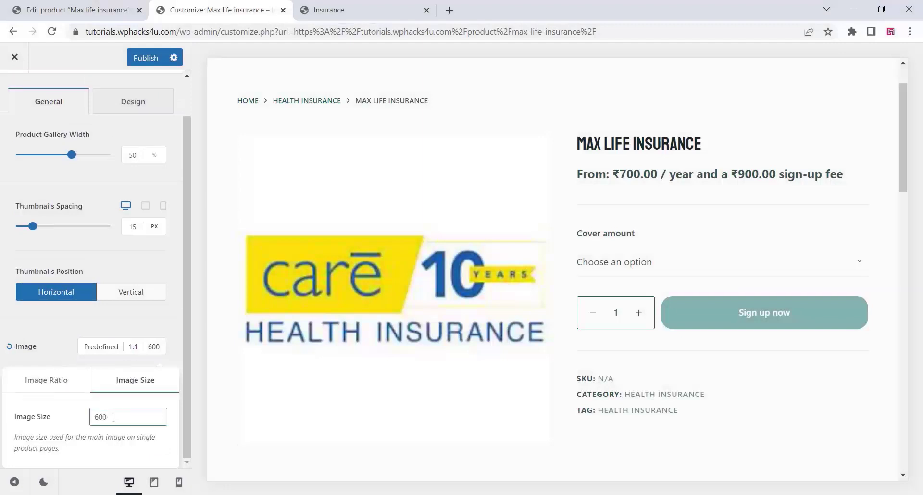
drag(113, 417, 91, 421)
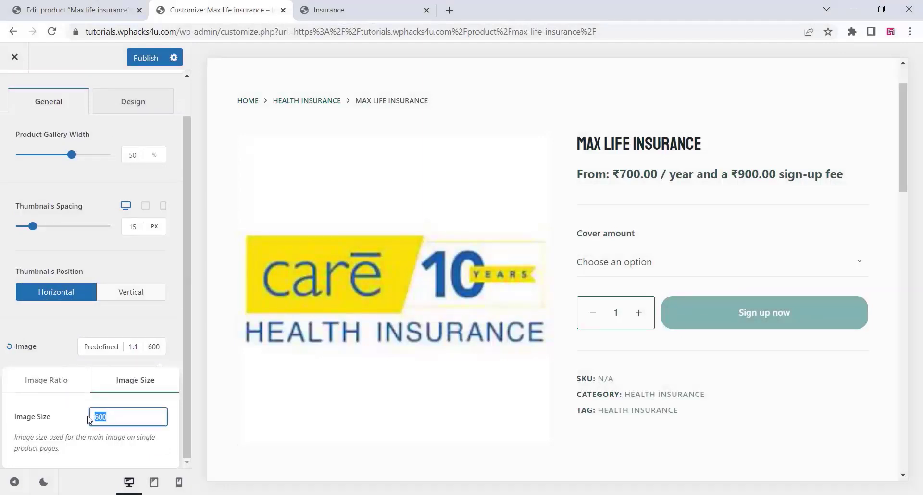
text(200)
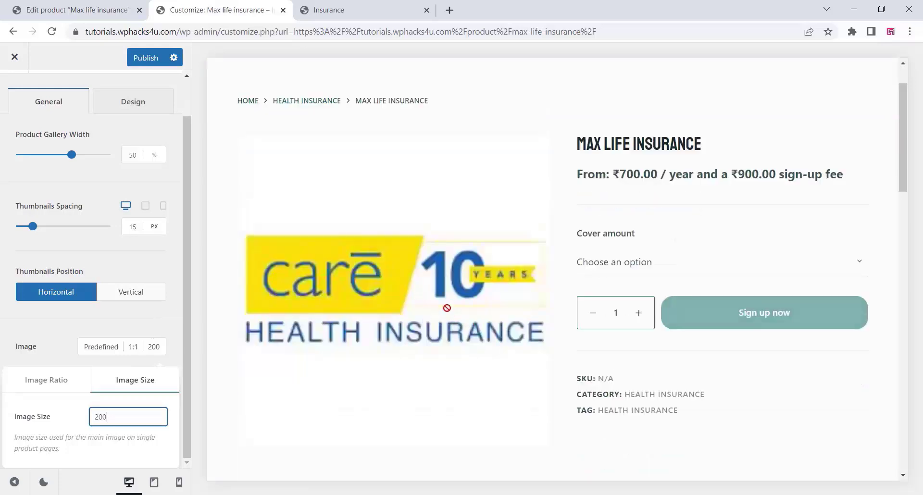
scroll(659, 313, down, 1)
scroll(660, 317, up, 1)
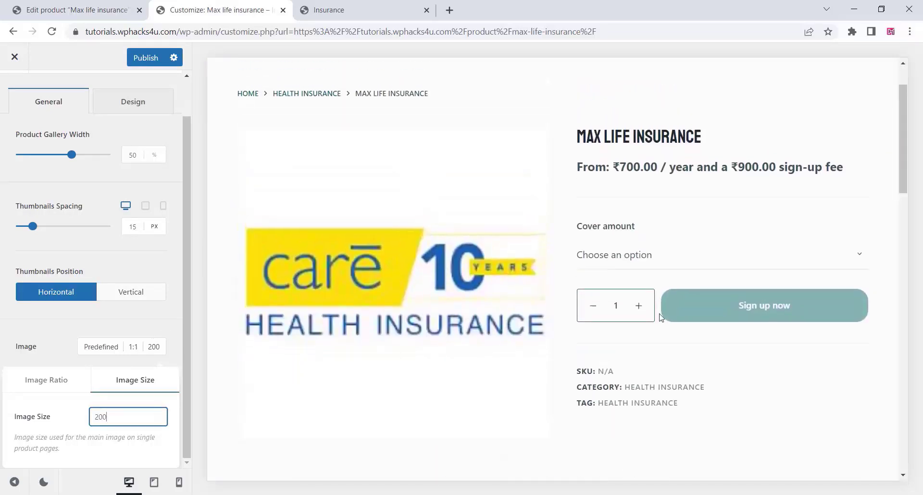
scroll(660, 315, up, 1)
click(149, 57)
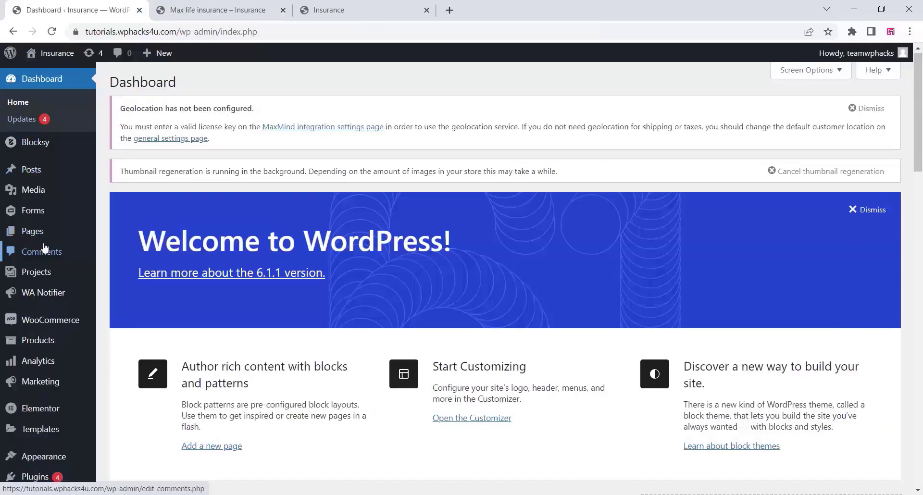
Open the Digits plugin settings from the WordPress dashboard and review the Firebase SMS gateway and WhatsApp gateway options.
scroll(45, 246, down, 3)
scroll(44, 247, down, 1)
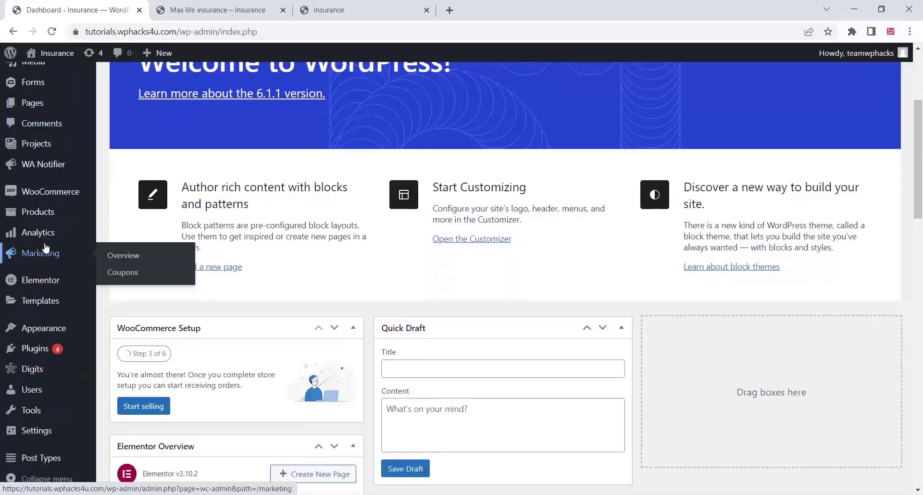
click(26, 374)
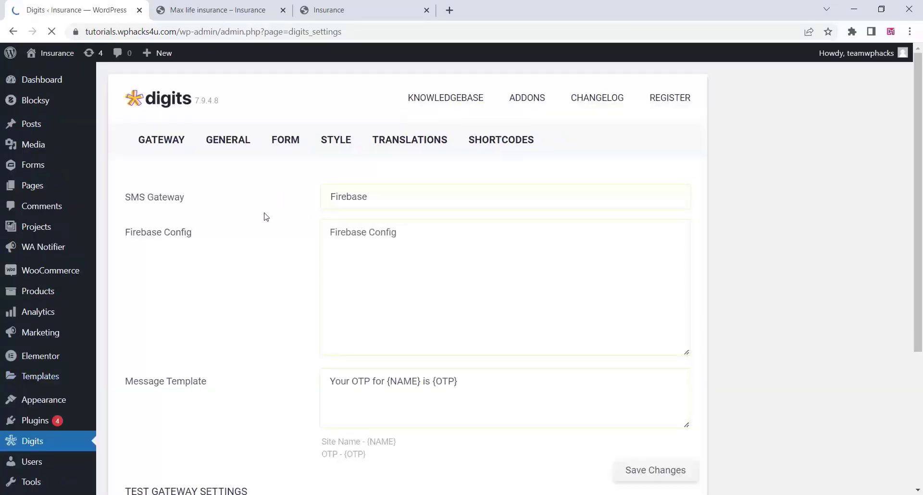
scroll(264, 222, down, 1)
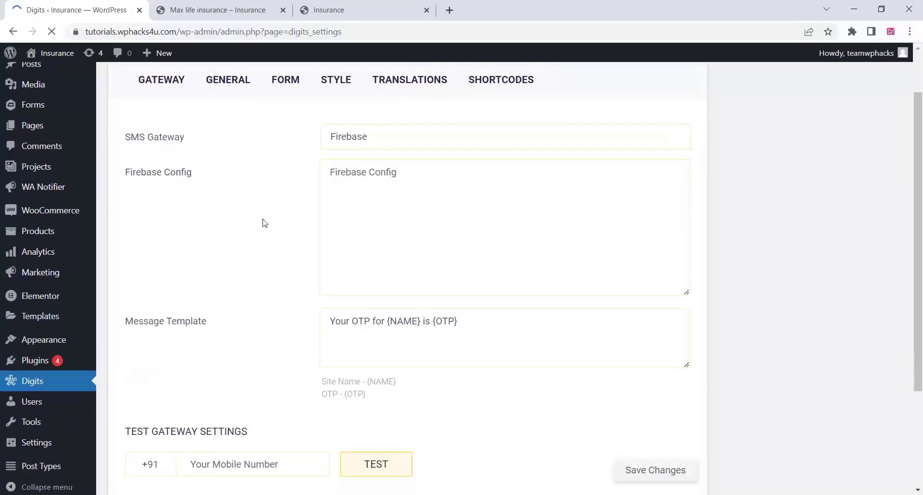
scroll(264, 223, up, 1)
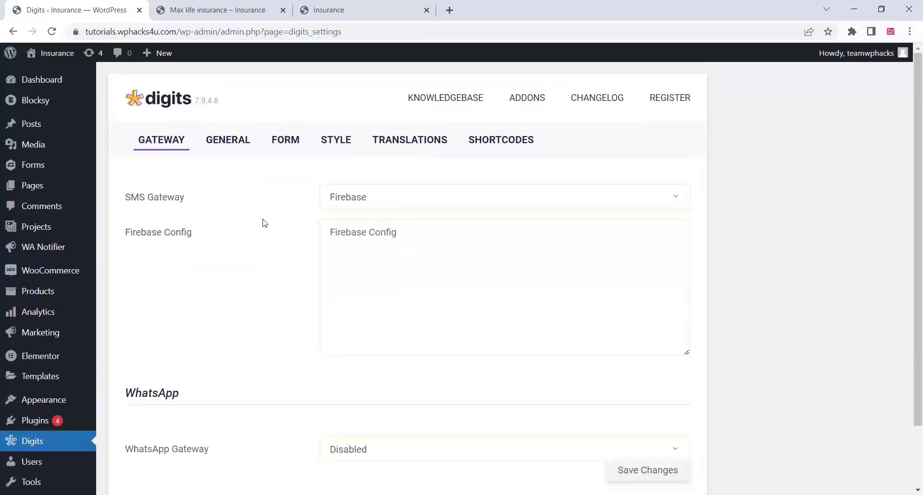
scroll(272, 222, down, 1)
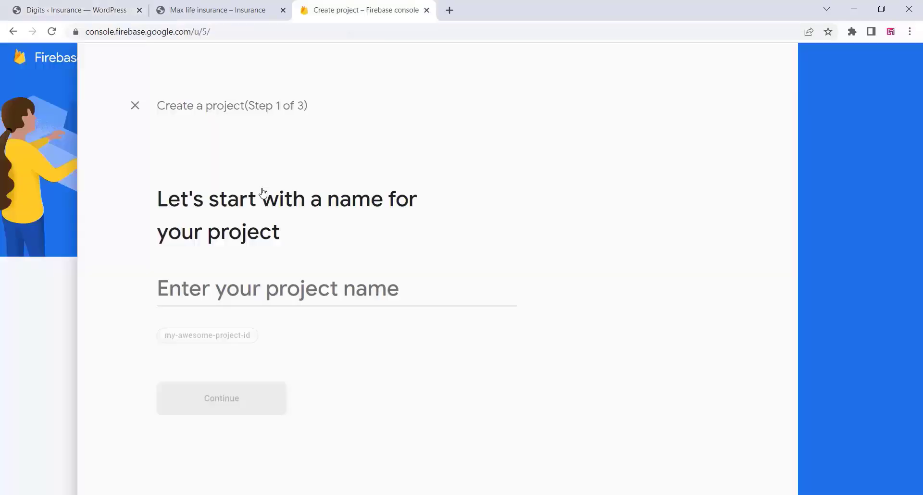
In the Firebase console, name the new project insurance and continue to its Google Analytics setup.
click(131, 288)
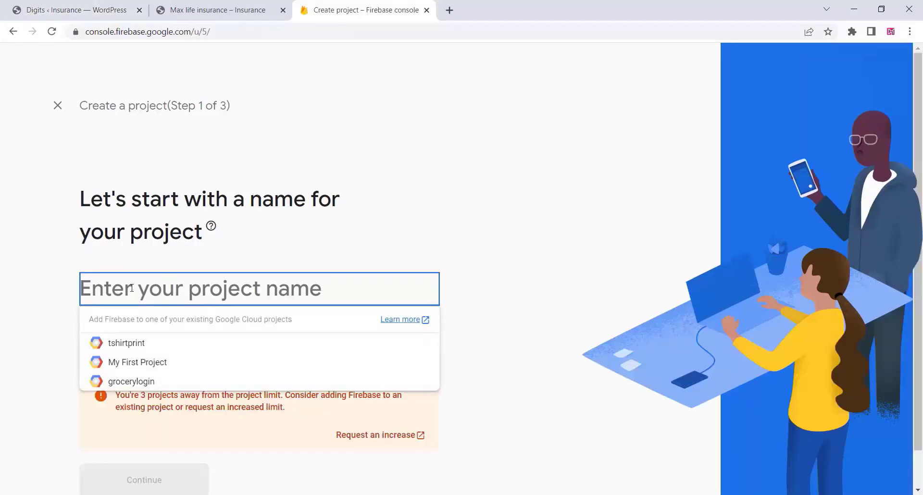
text(insu)
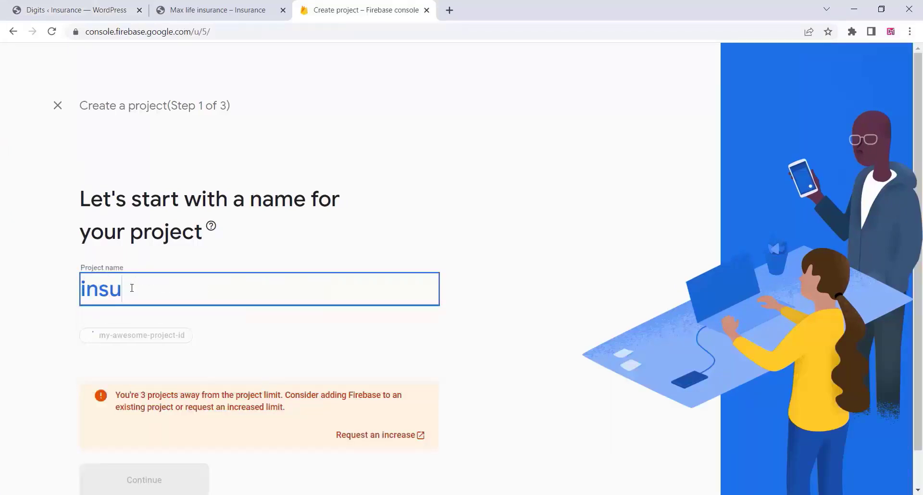
text(rance)
click(150, 489)
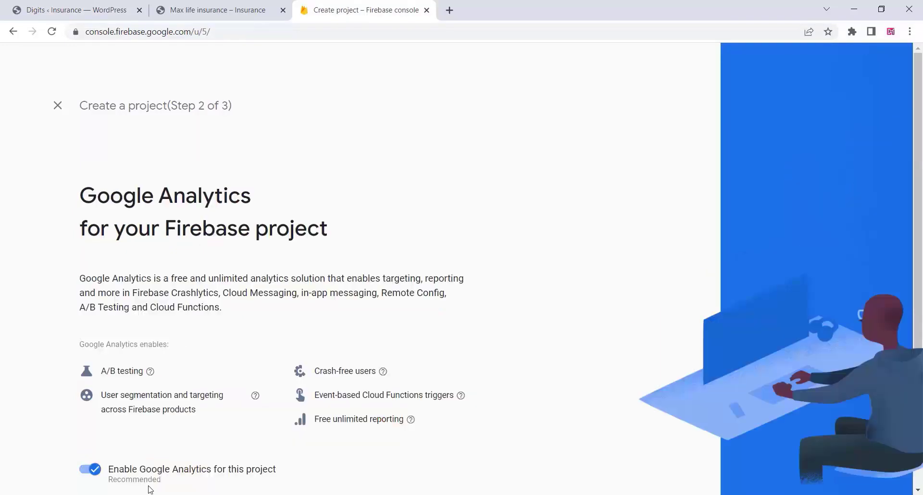
Keep Google Analytics enabled with the Default Account for Firebase, create the project, and continue to its overview.
scroll(101, 238, down, 2)
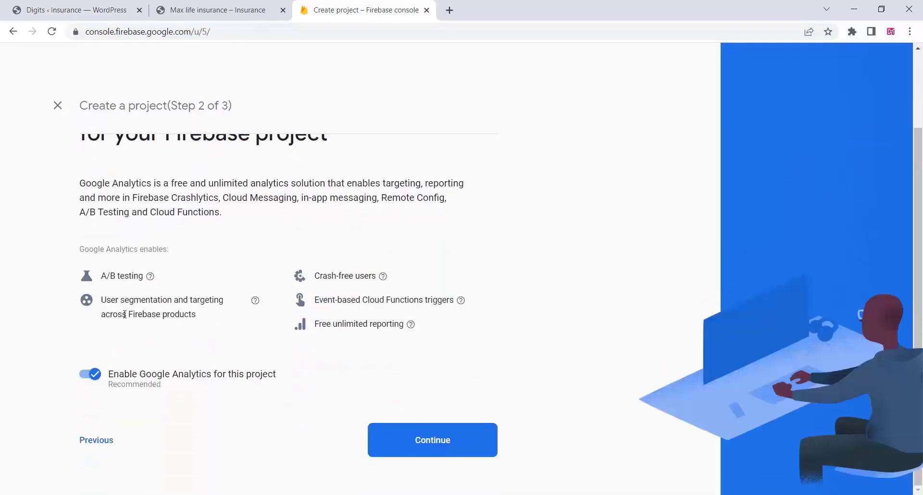
click(428, 451)
click(135, 277)
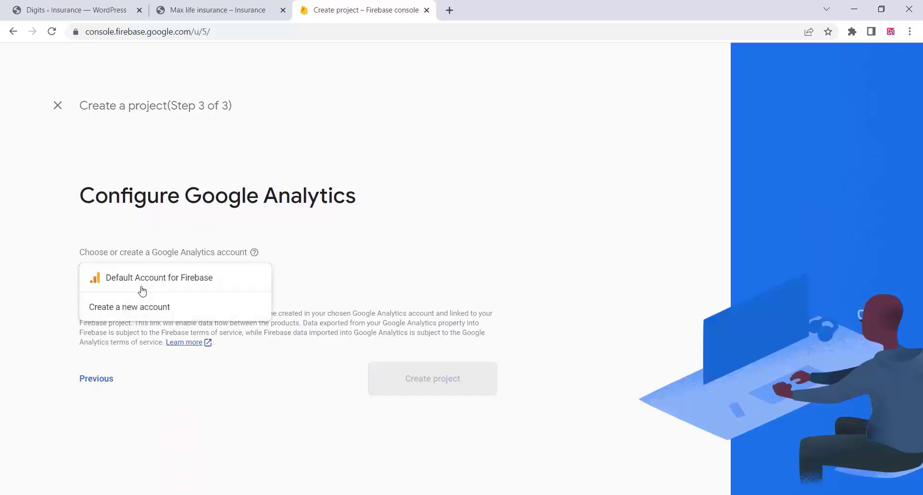
click(141, 285)
click(432, 411)
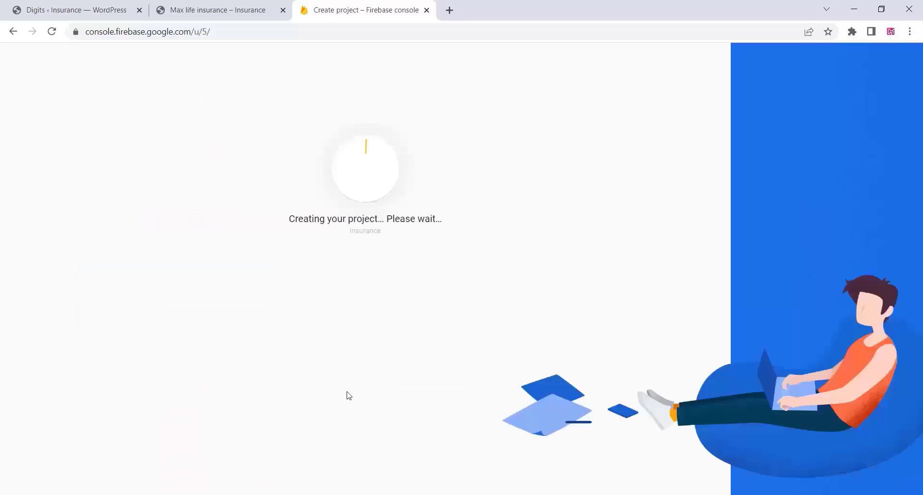
mouse_move(96, 3)
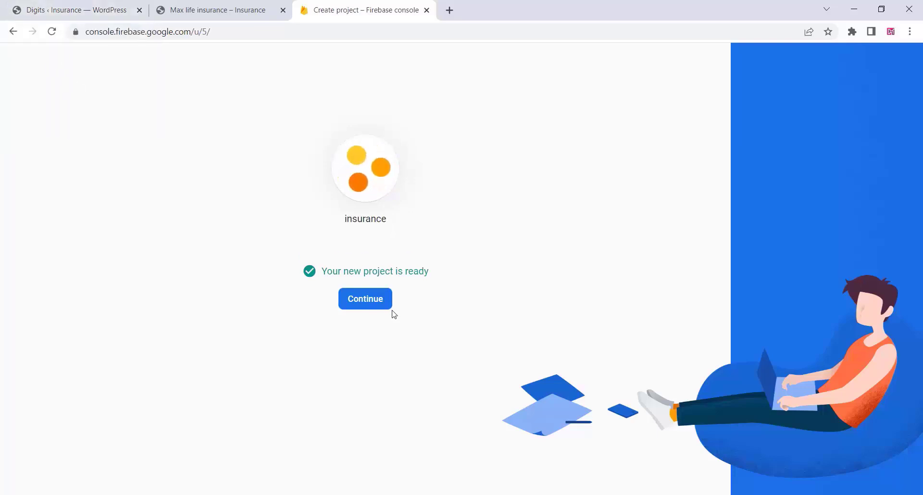
click(367, 299)
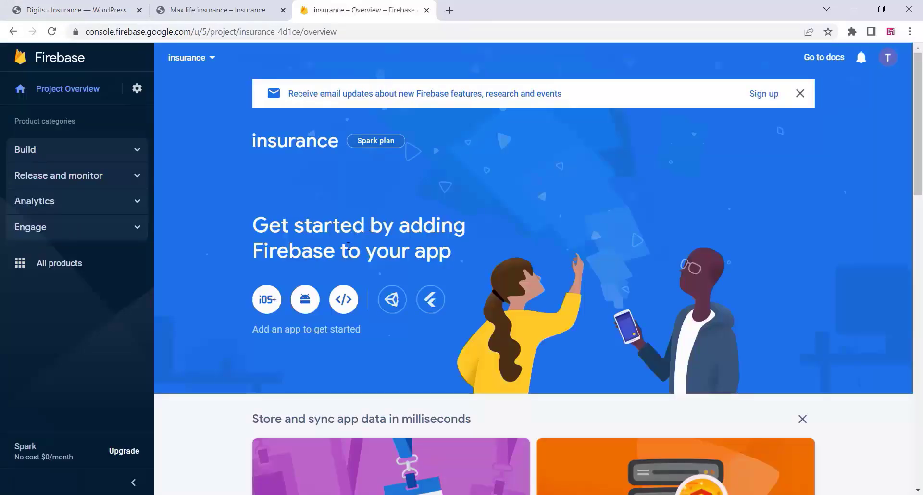
Register a web app with the nickname insurance in the Firebase project and continue to the console.
click(344, 299)
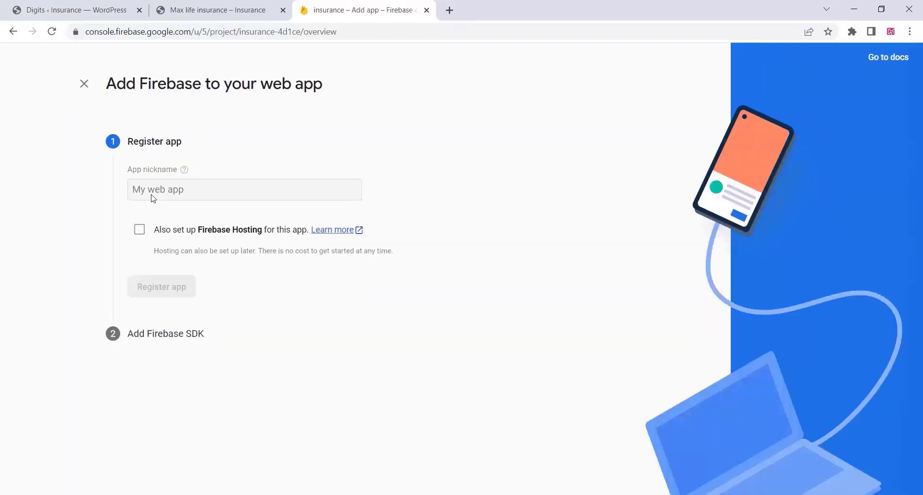
click(189, 192)
text(insurance)
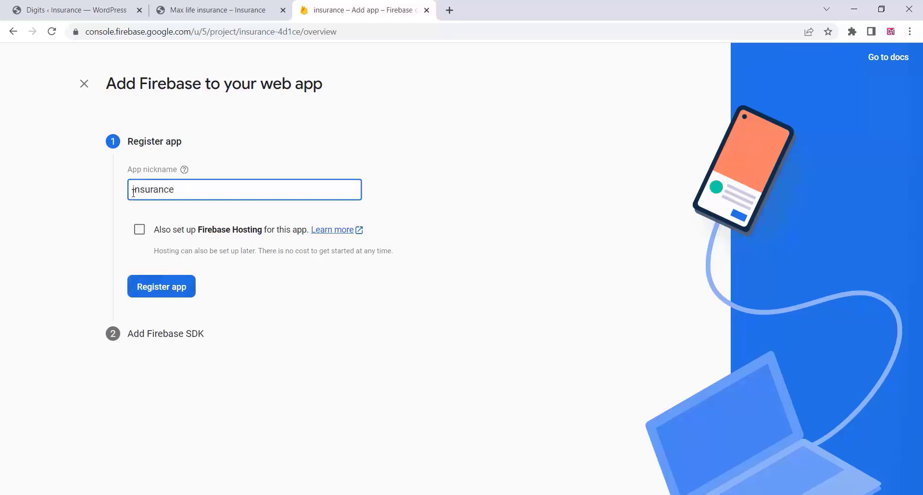
click(173, 291)
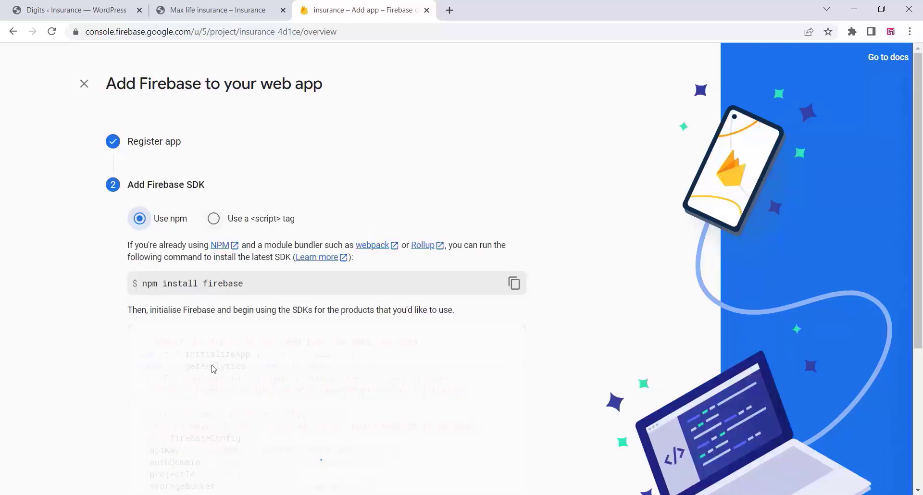
scroll(84, 304, down, 5)
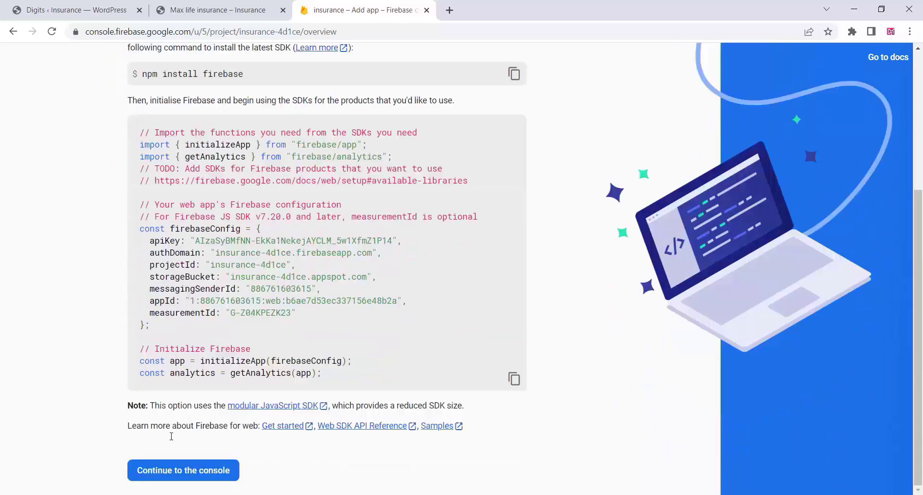
click(180, 471)
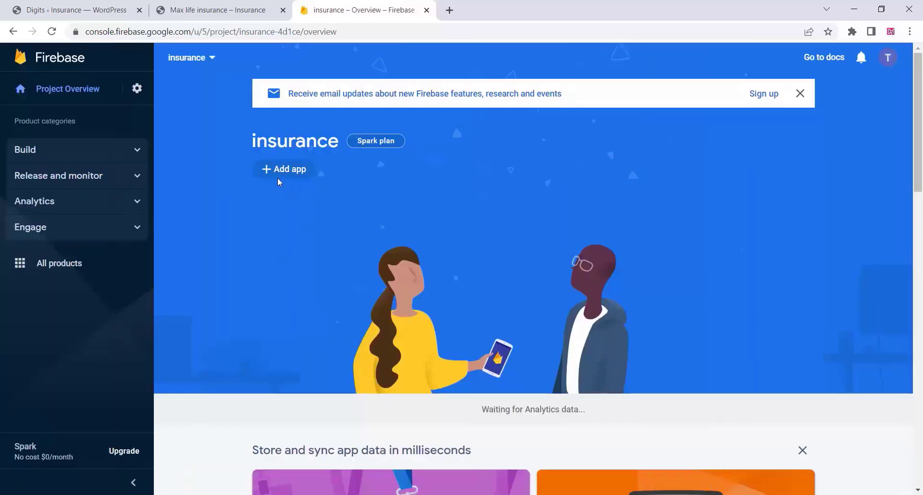
Get started with Authentication in the Firebase project, enable the Phone sign-in provider, and save it.
click(120, 152)
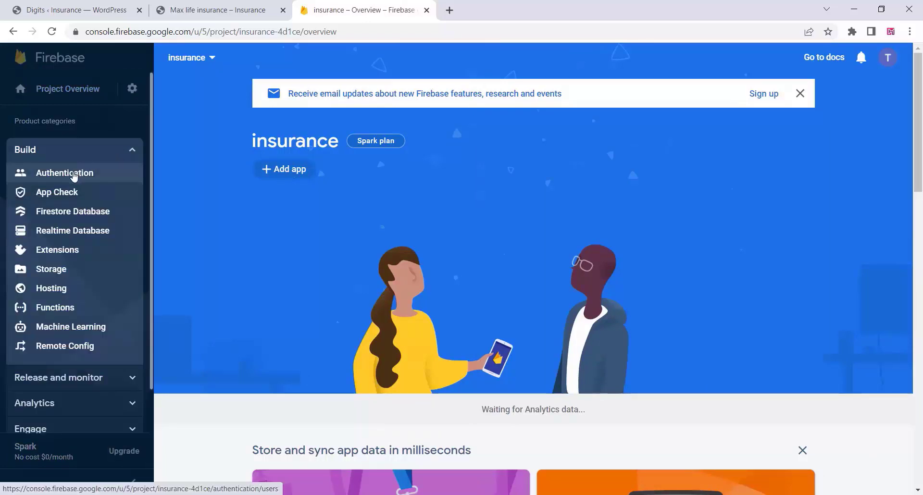
click(73, 174)
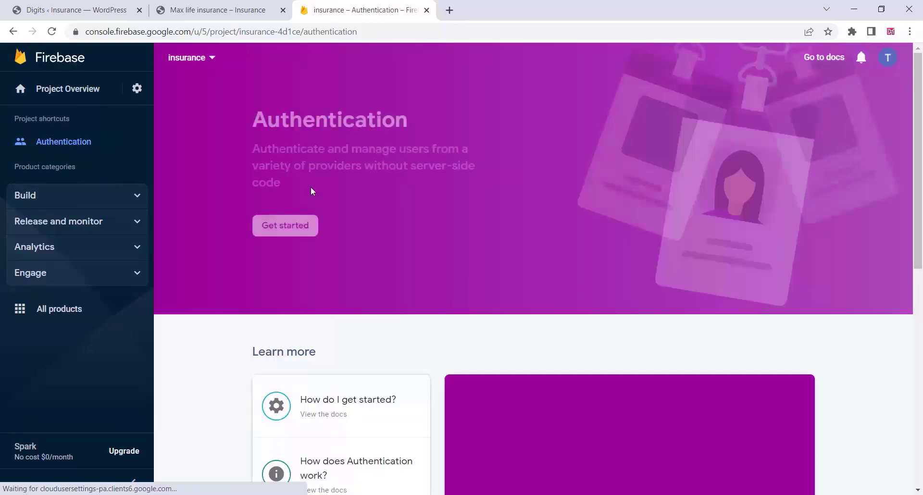
click(286, 229)
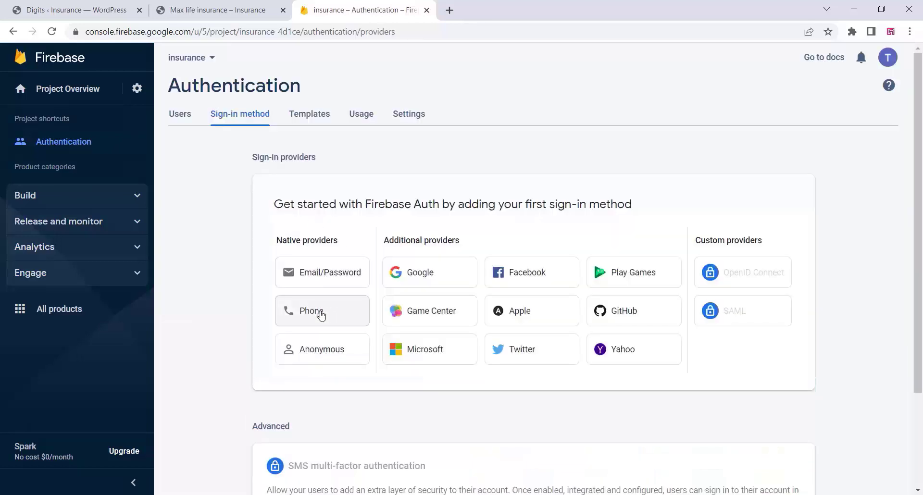
click(321, 313)
click(669, 234)
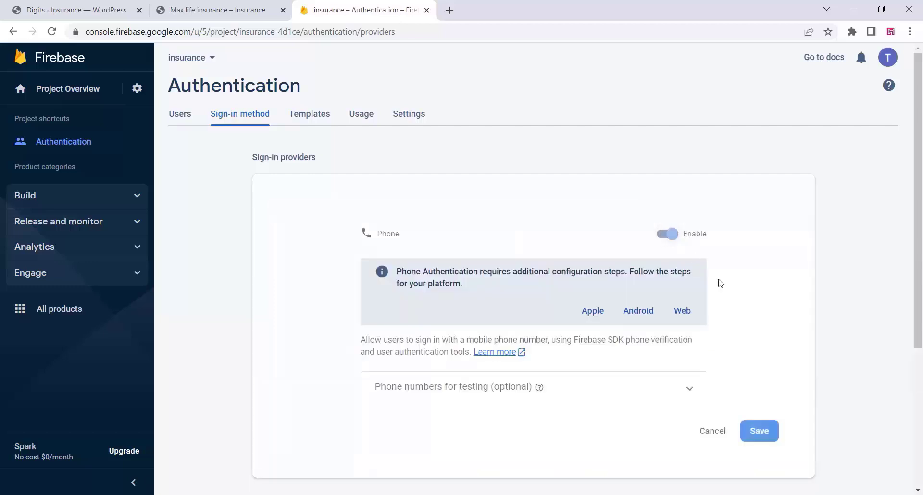
click(757, 432)
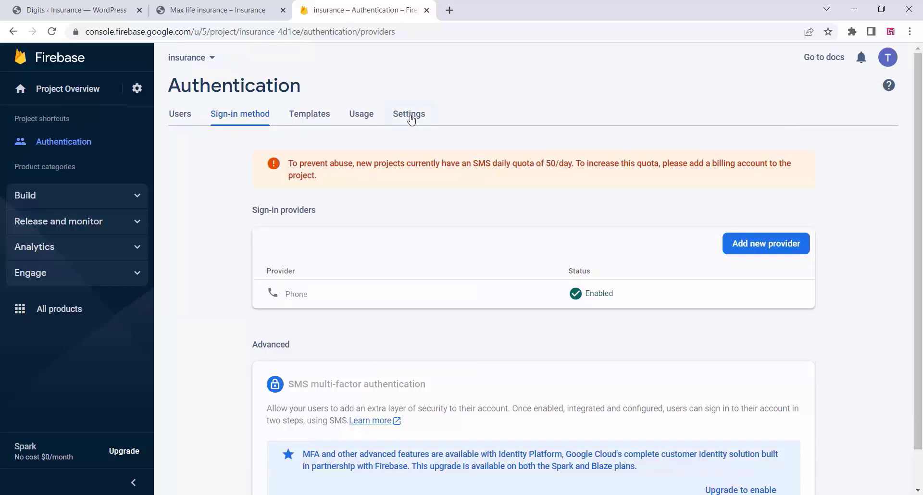
Add tutorials.wphacks4u.com to the authorised domains in the Authentication settings.
click(413, 116)
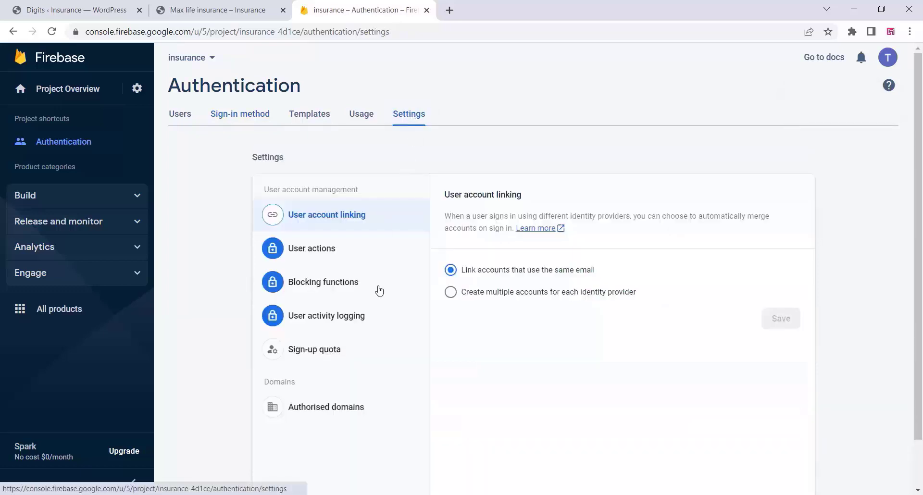
click(313, 413)
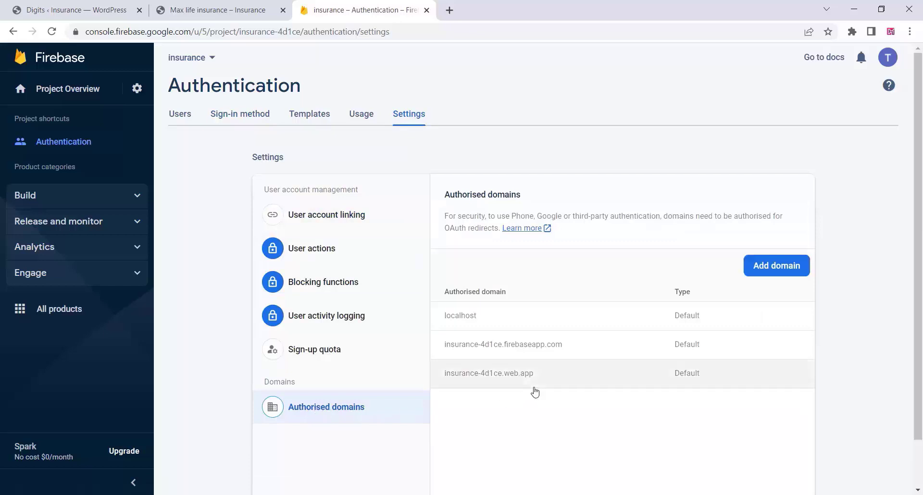
click(780, 268)
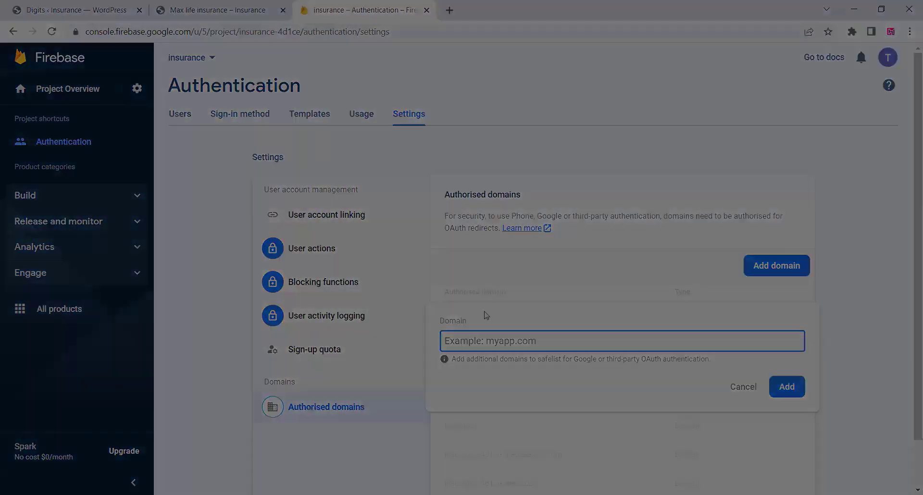
text(tutorials.wphacks4u.com)
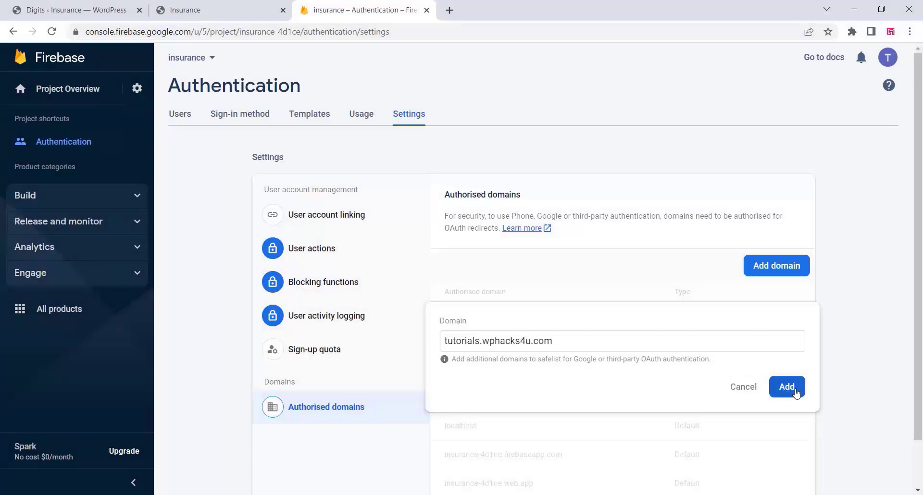
click(795, 393)
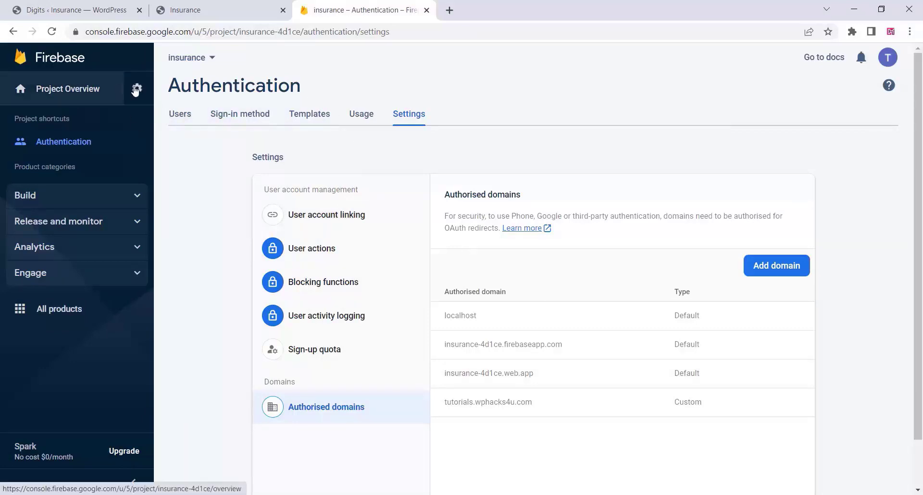
Enable the legacy Cloud Messaging API for the insurance project in Google Cloud Console and reload the Firebase Cloud Messaging settings.
click(135, 89)
click(197, 93)
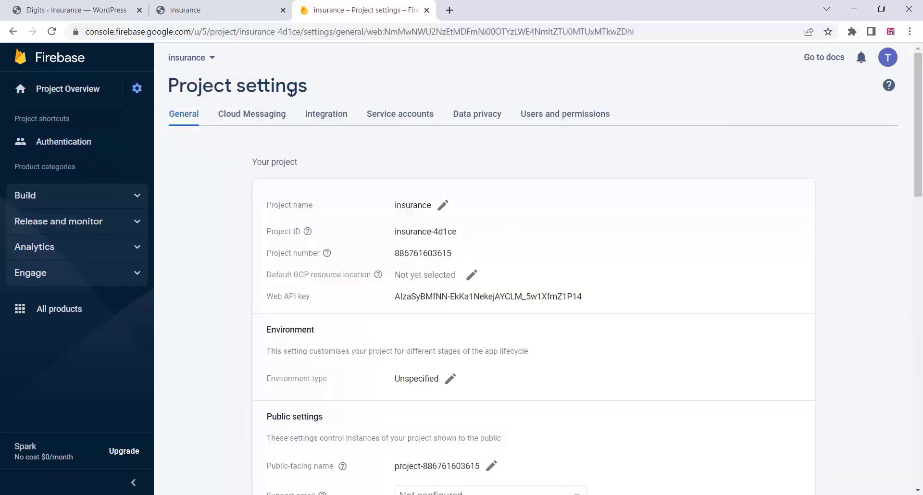
click(249, 115)
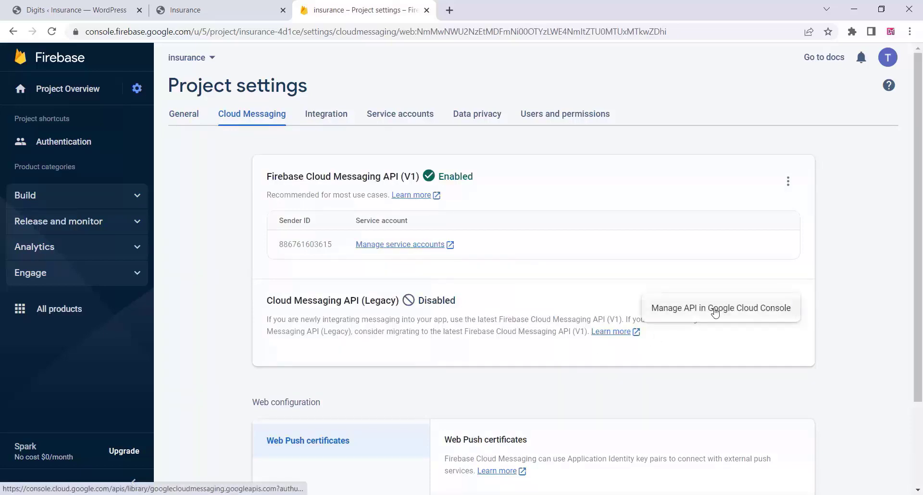
click(732, 314)
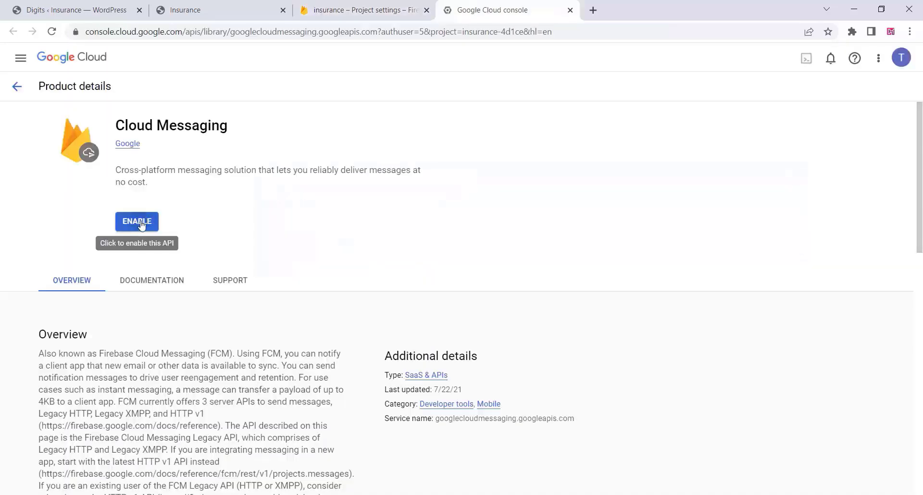
click(141, 222)
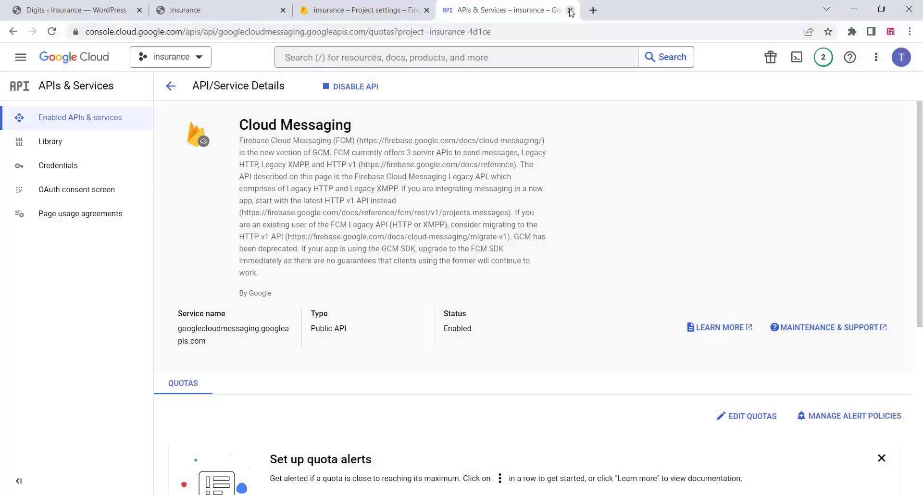
click(570, 10)
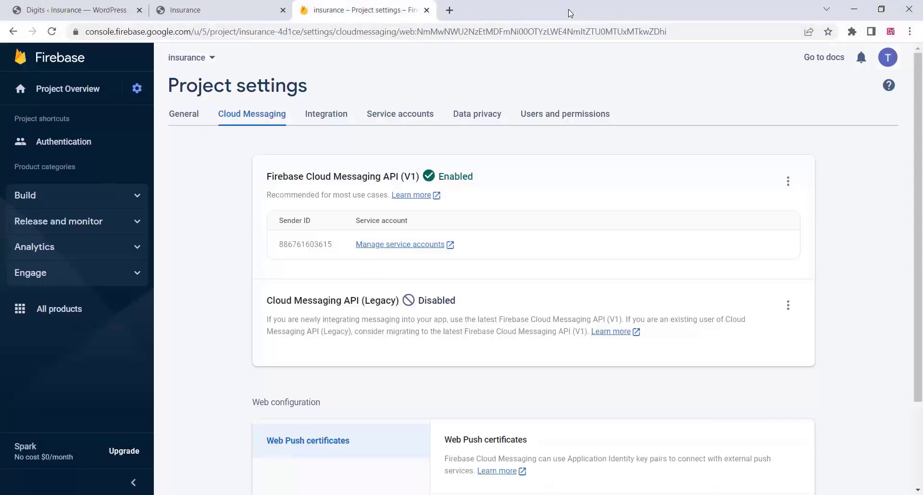
click(50, 32)
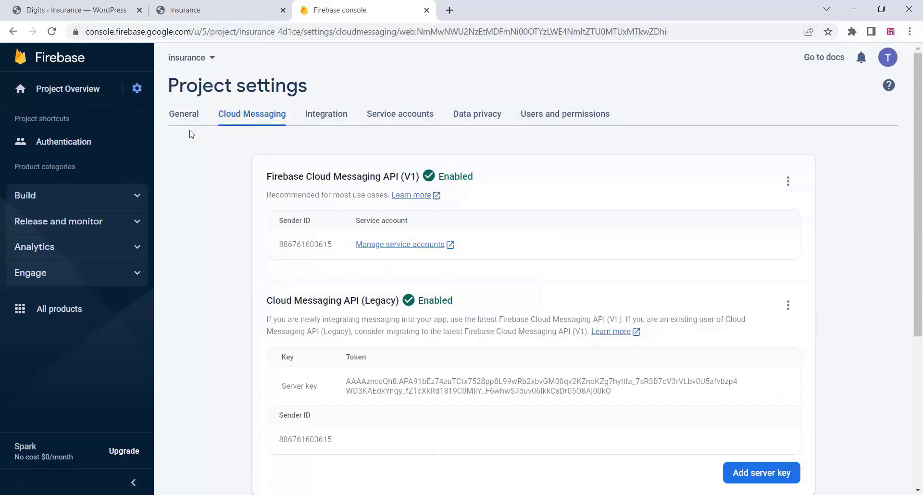
Show the insurance web app's SDK setup as Config in the general project settings and copy the configuration snippet.
click(194, 117)
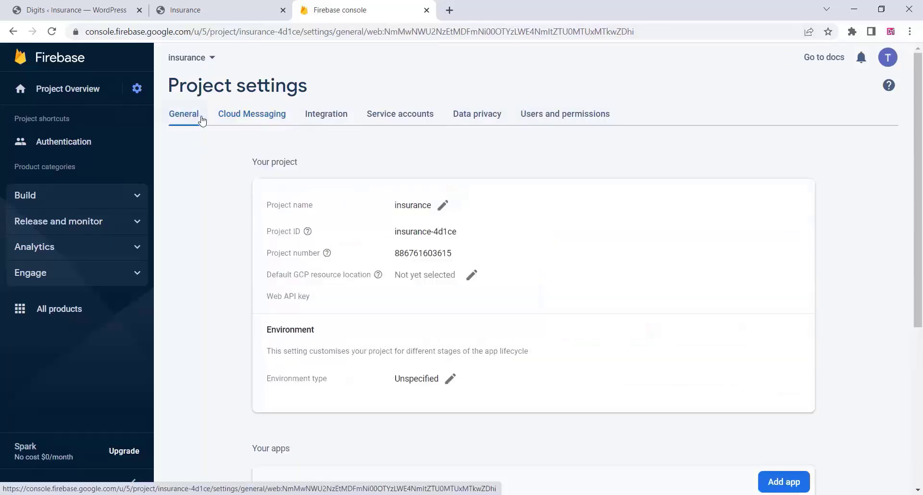
scroll(313, 305, down, 8)
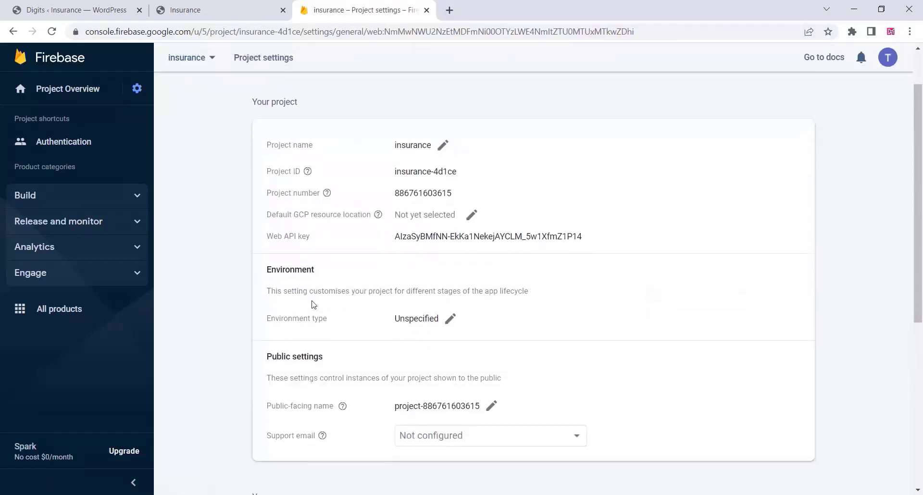
scroll(317, 306, down, 6)
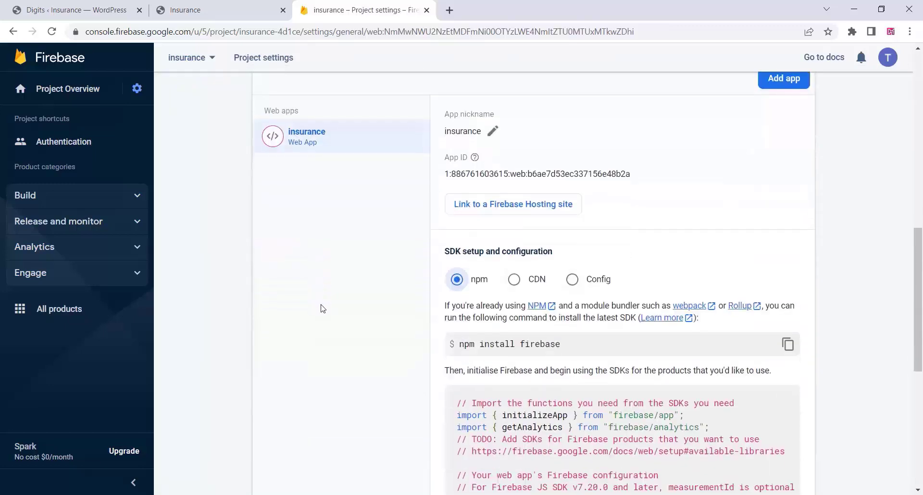
click(571, 131)
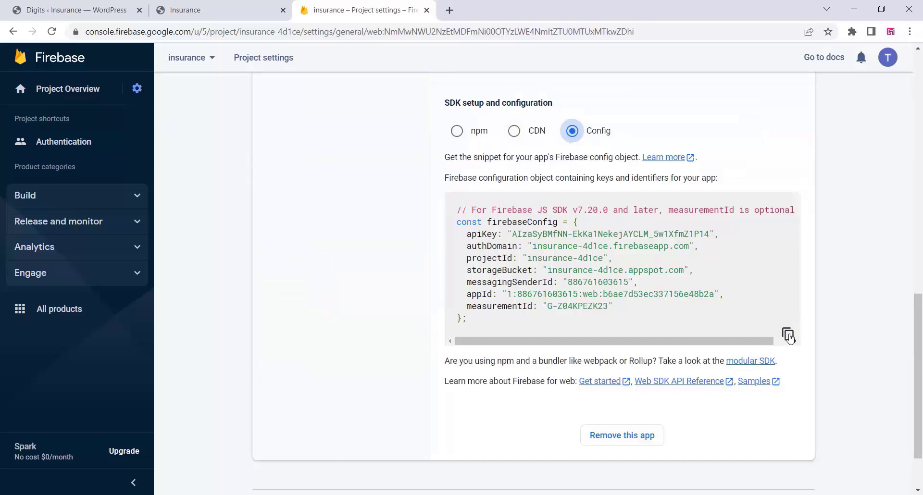
click(788, 335)
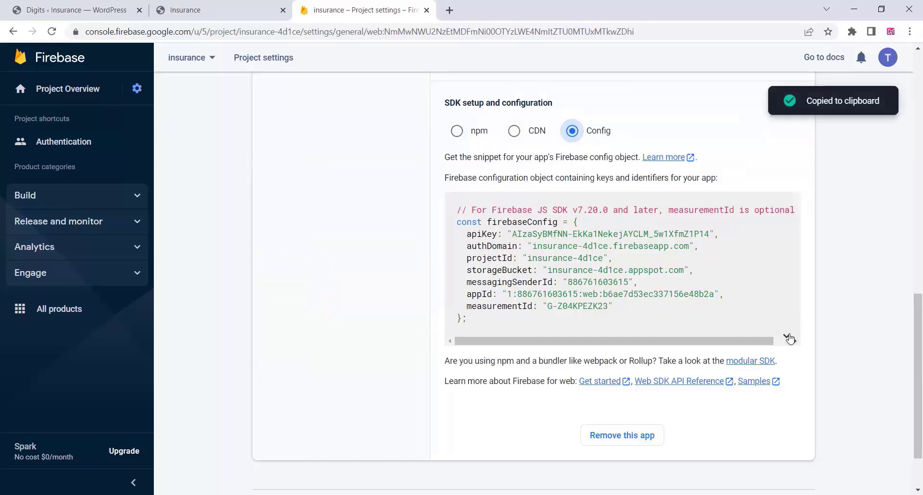
Paste the copied Firebase configuration with its API key into the Firebase Config field of the Digits gateway settings and save.
click(100, 6)
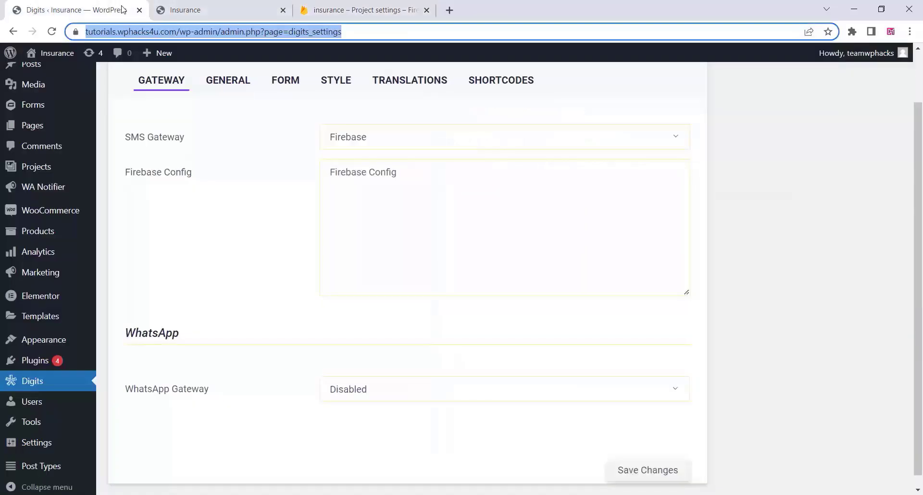
click(349, 178)
right_click(349, 178)
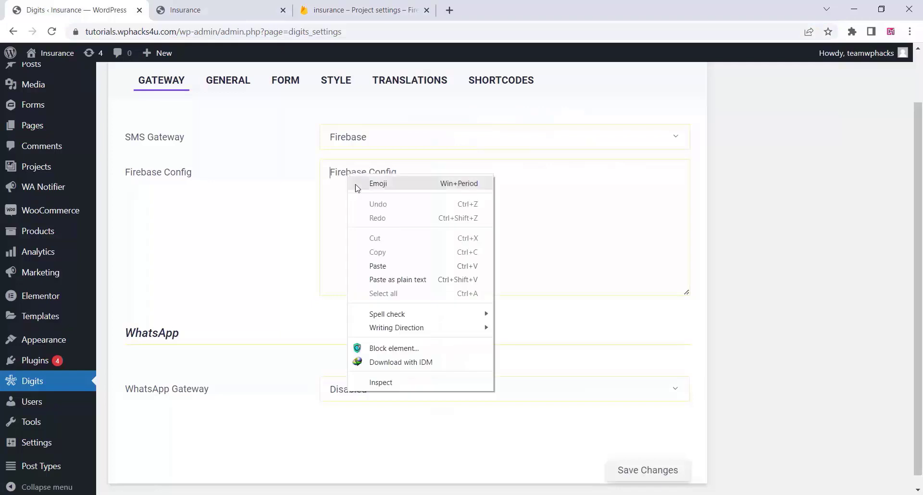
click(386, 264)
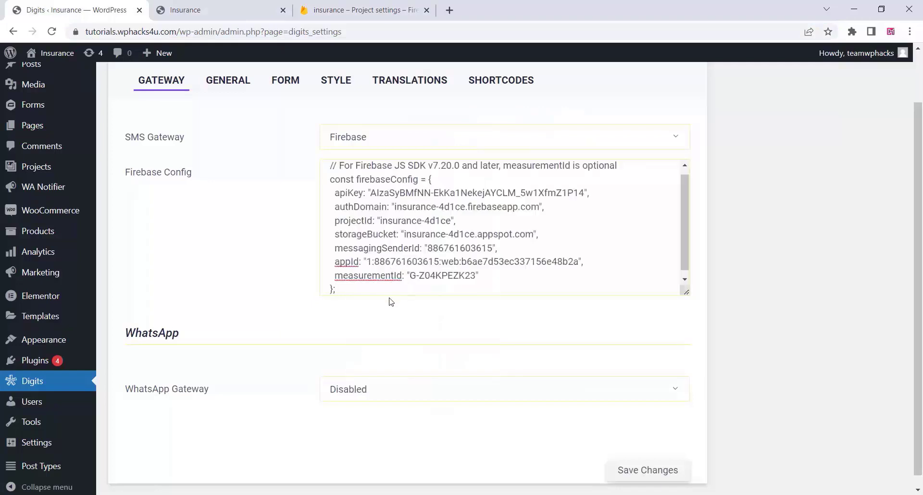
key(Return)
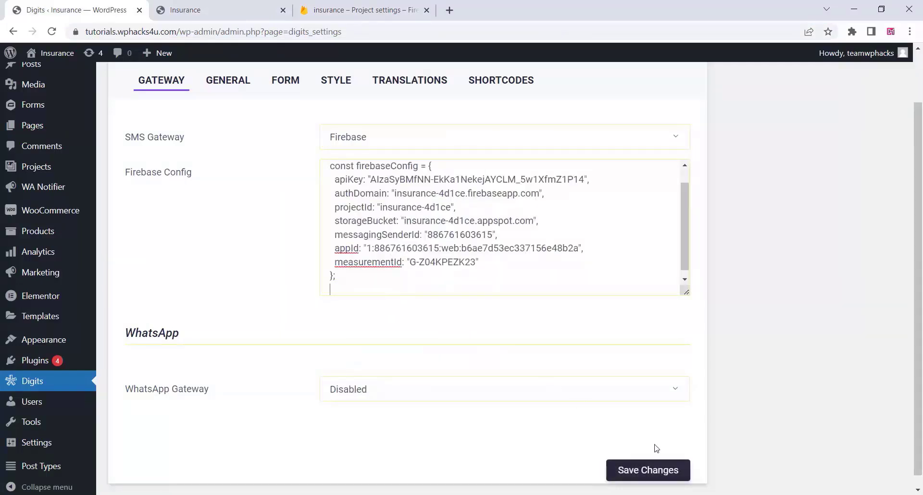
click(631, 471)
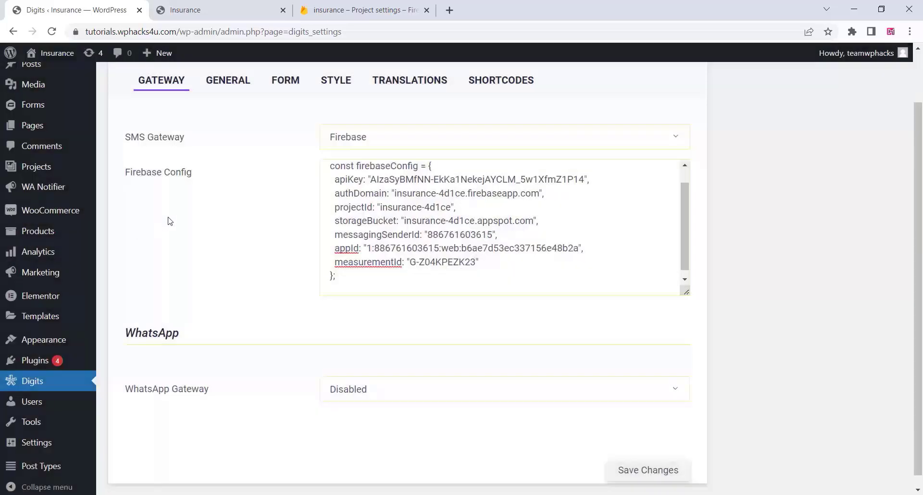
Set the Default Country Code for OTP SMS to India (+91) in the Digits general settings.
click(220, 83)
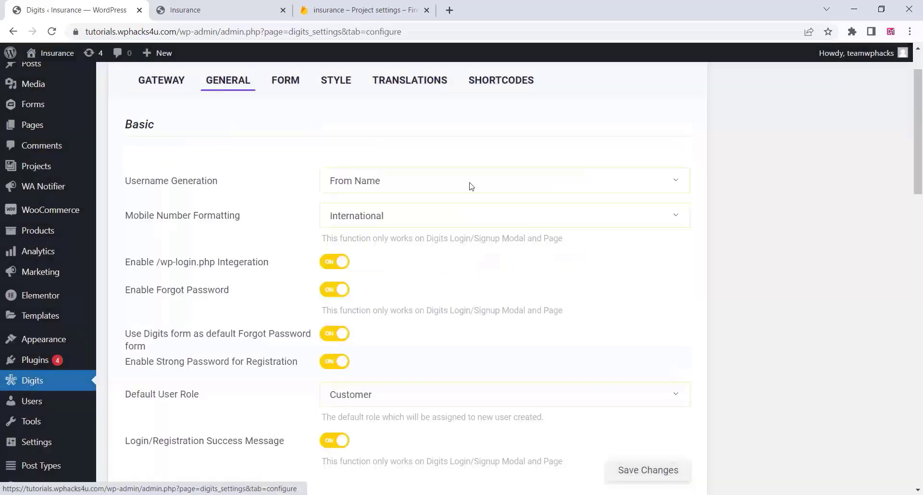
click(378, 219)
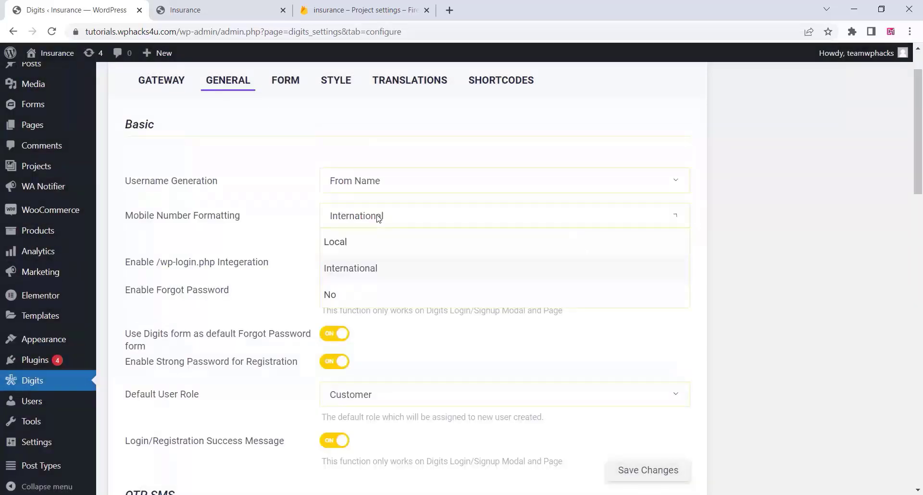
click(291, 230)
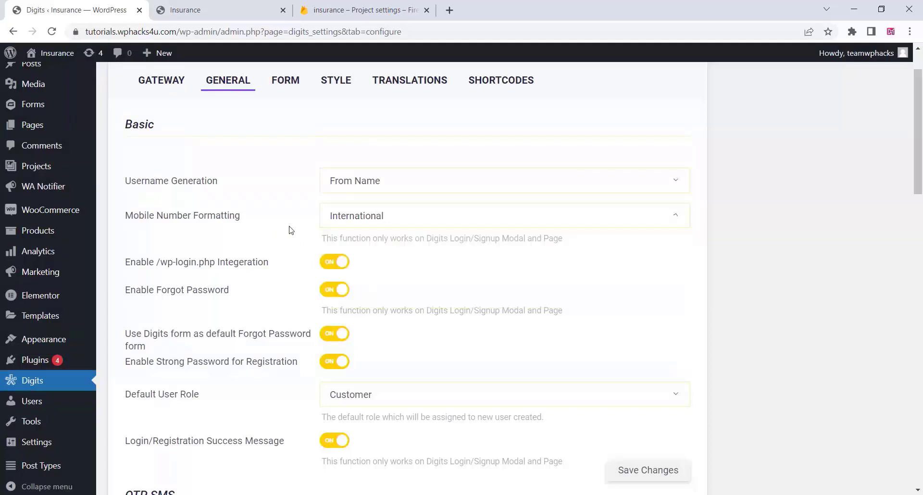
scroll(301, 230, down, 3)
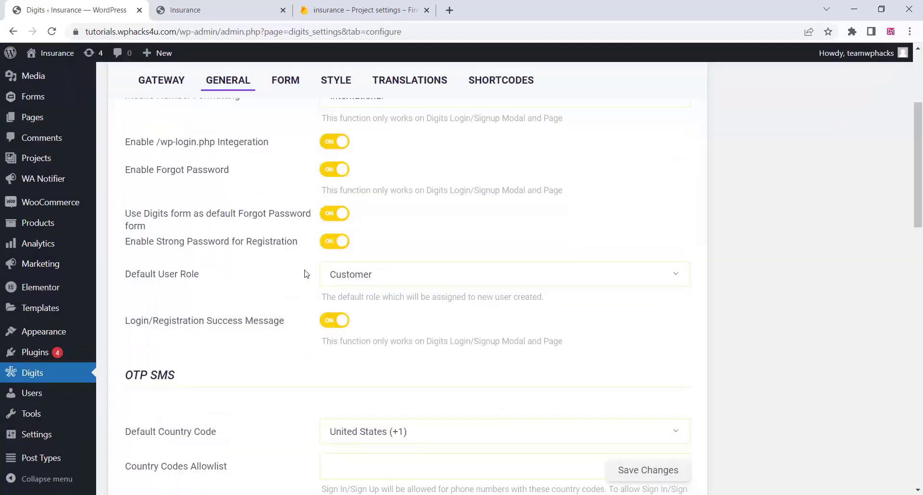
scroll(306, 274, down, 5)
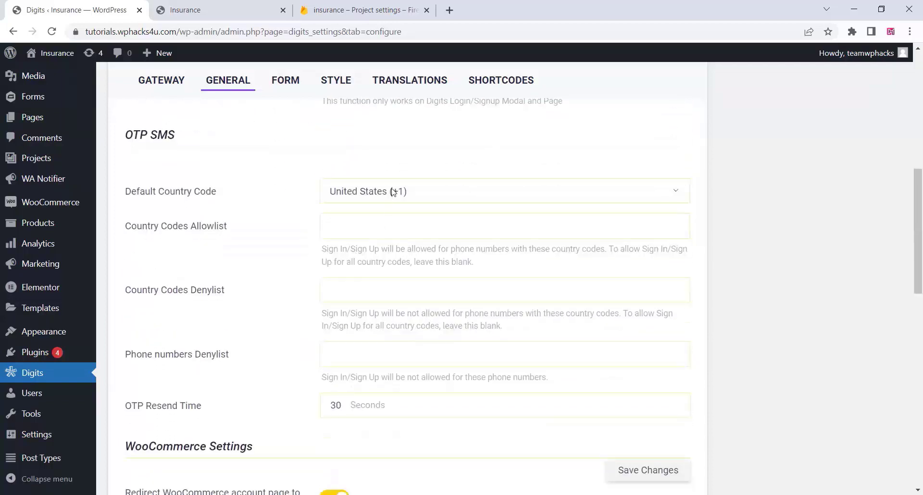
click(392, 192)
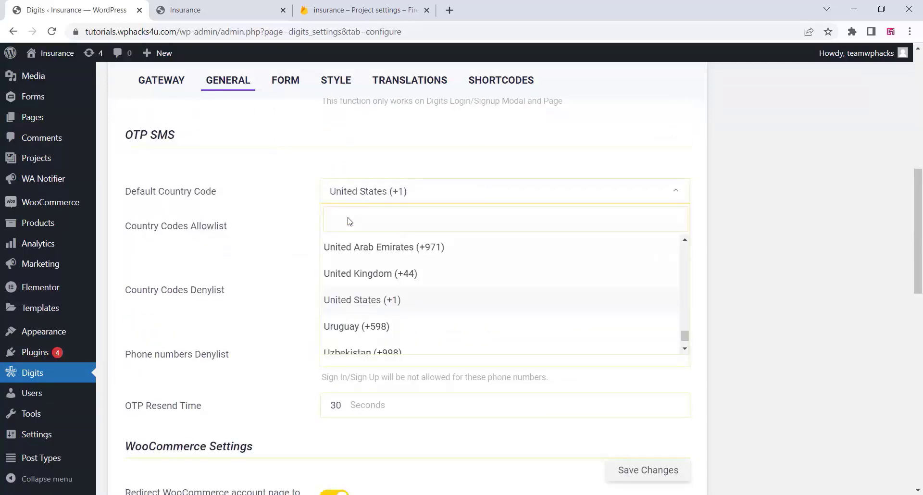
text(indi)
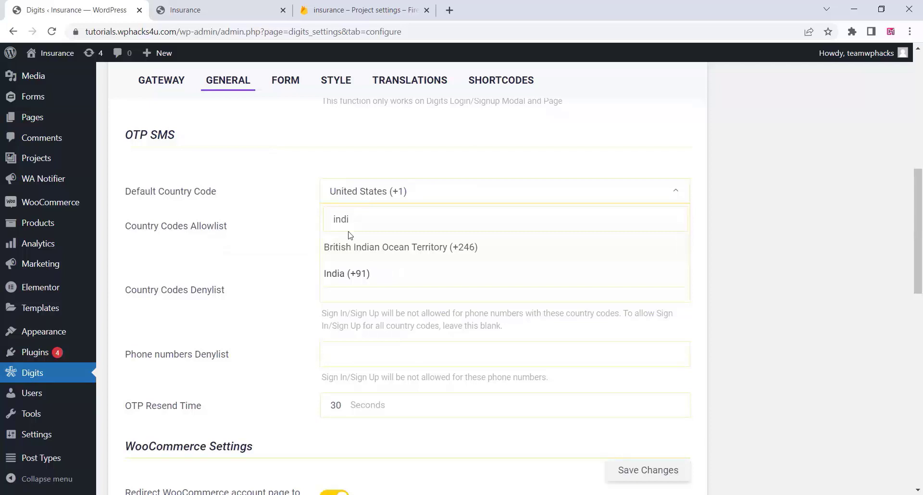
click(339, 274)
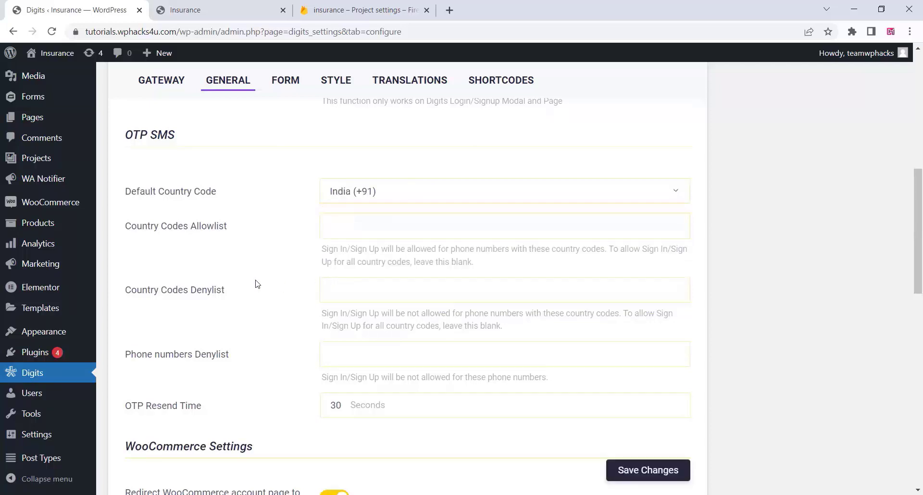
Set the OTP Resend Time to 60 seconds and save the Digits general settings.
scroll(257, 284, down, 2)
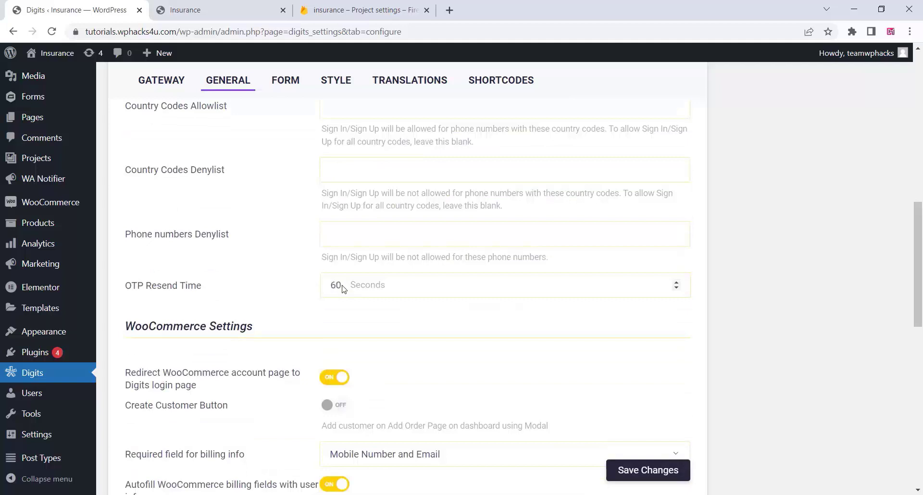
scroll(329, 321, down, 2)
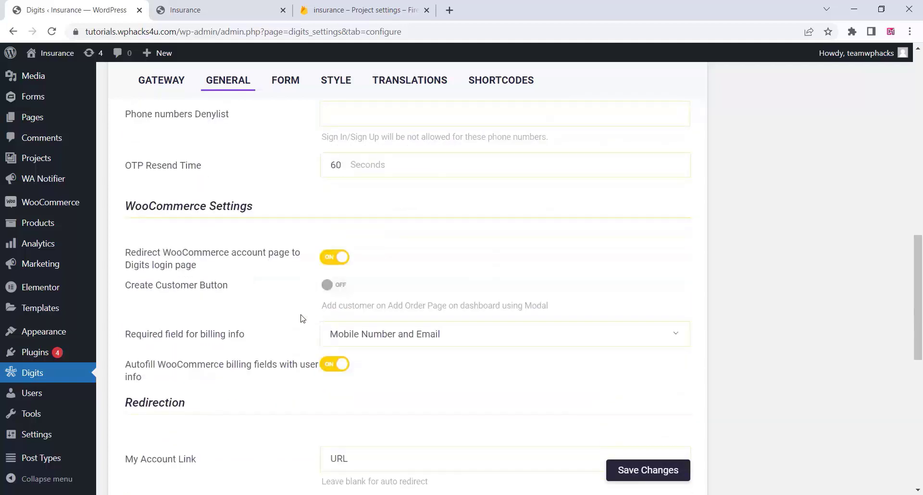
scroll(236, 308, down, 2)
scroll(236, 308, down, 5)
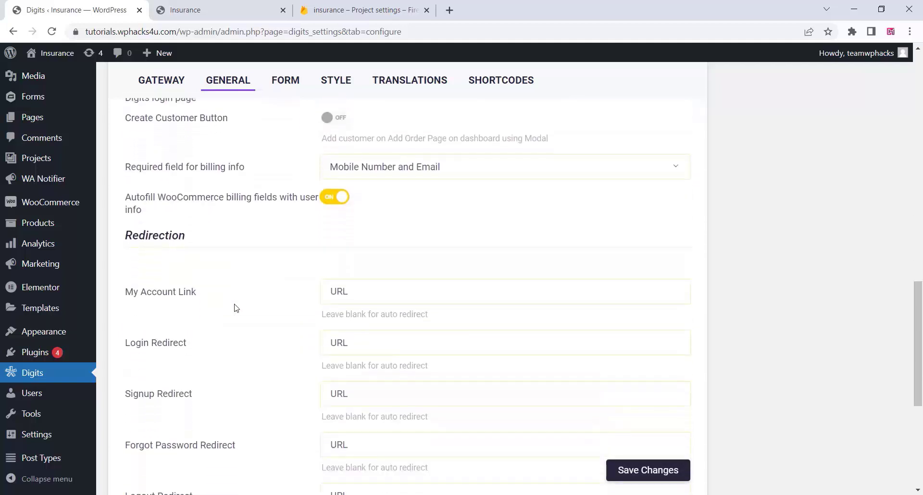
scroll(235, 308, down, 1)
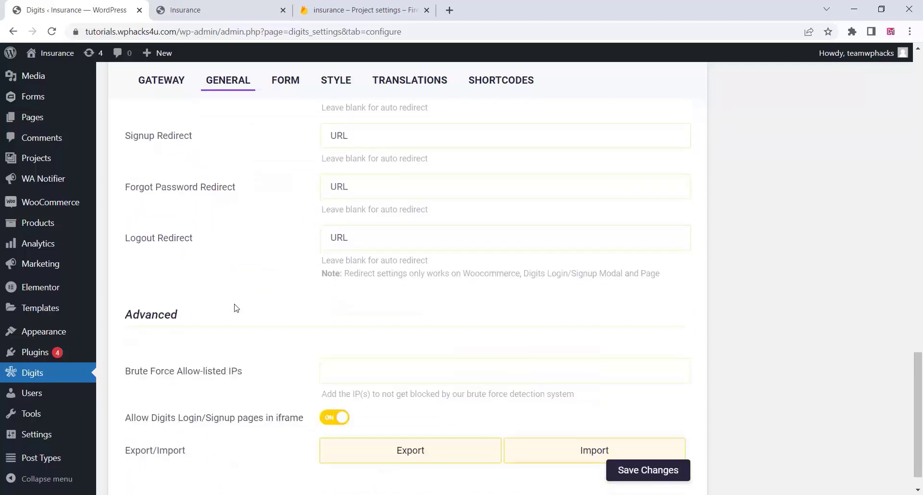
click(647, 471)
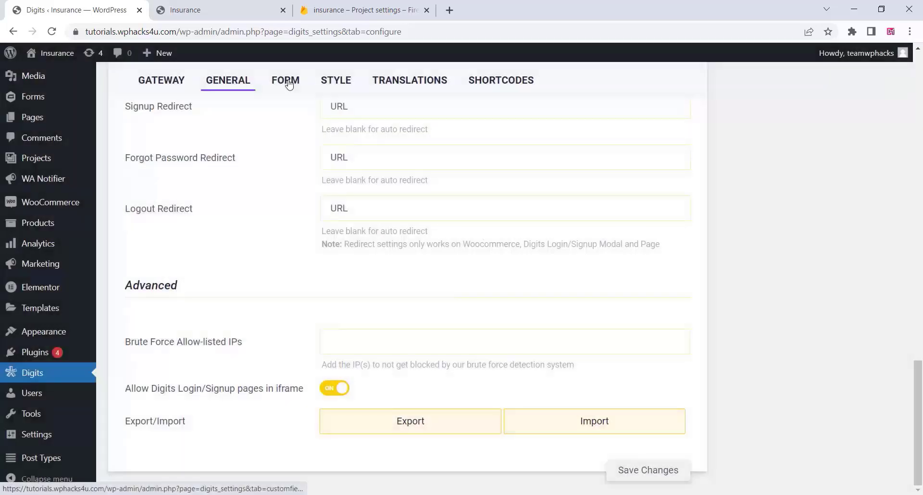
Set the Name and Username registration fields to Required in the Digits form settings.
click(288, 82)
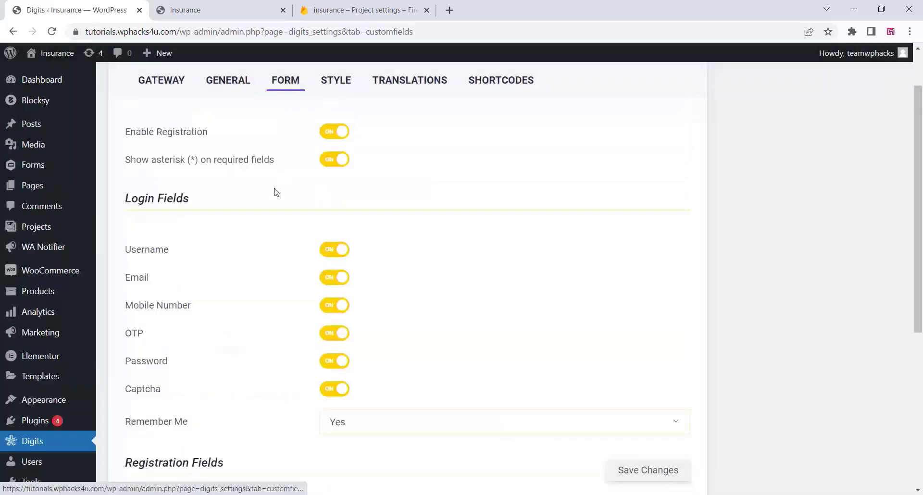
scroll(274, 189, up, 1)
scroll(275, 192, down, 5)
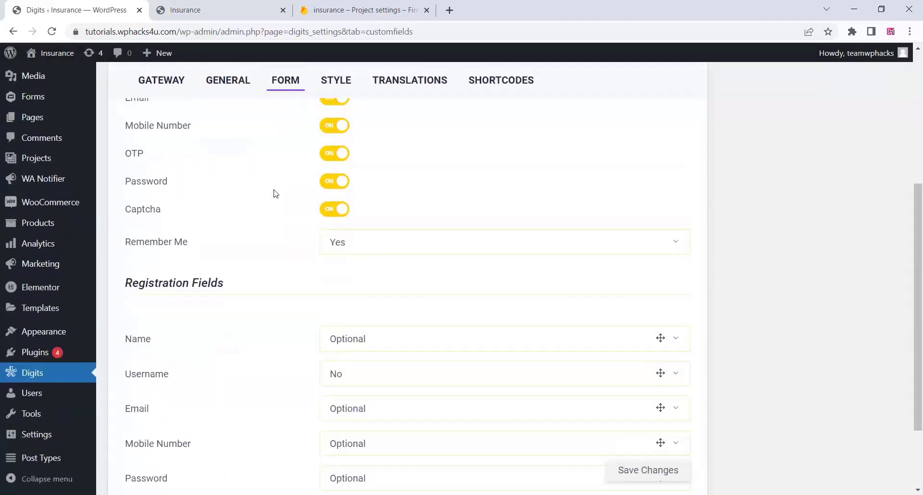
scroll(275, 194, down, 2)
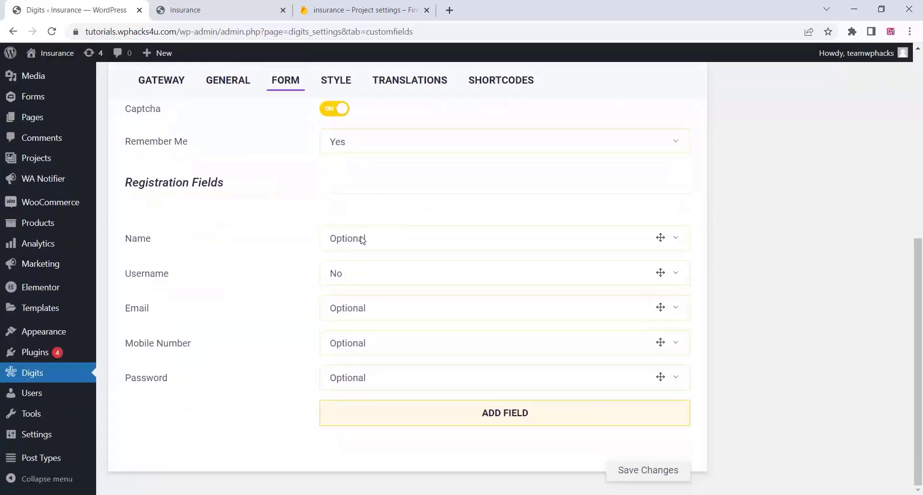
click(362, 239)
click(355, 265)
click(371, 278)
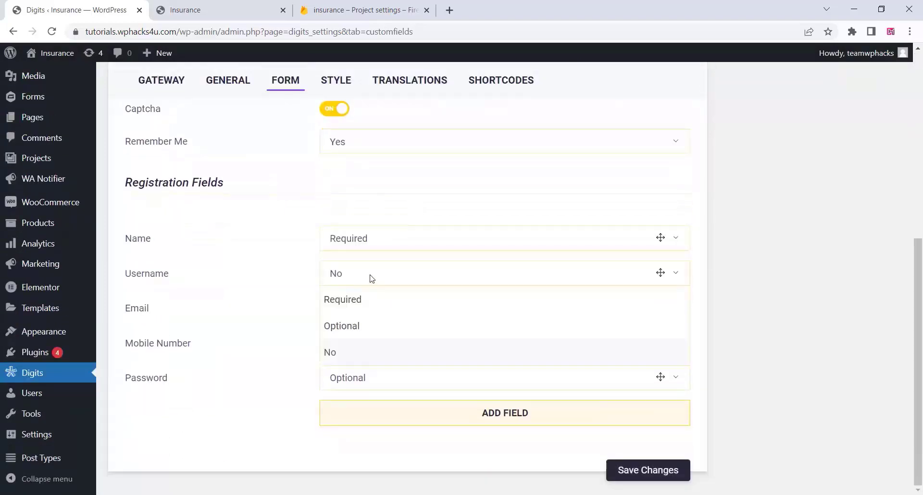
click(363, 303)
Set the Email, Mobile Number and Password registration fields to Required and save the Digits form settings.
click(380, 313)
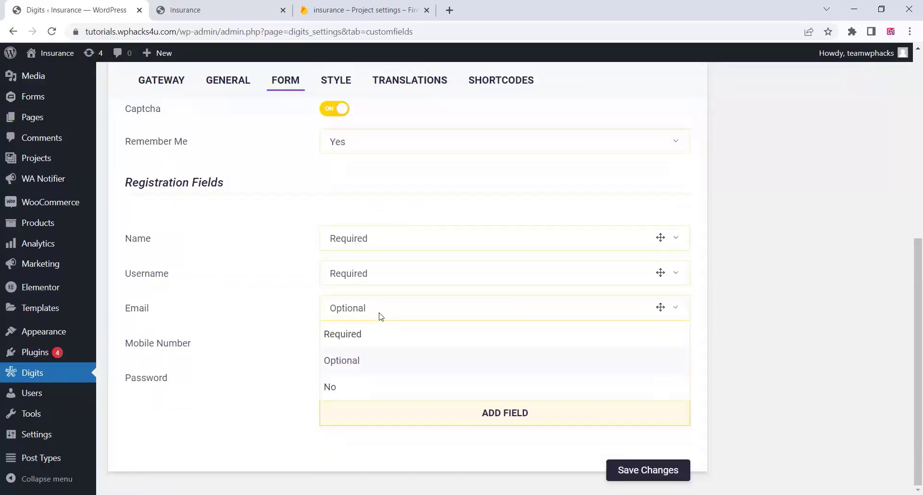
click(367, 337)
click(385, 355)
click(360, 371)
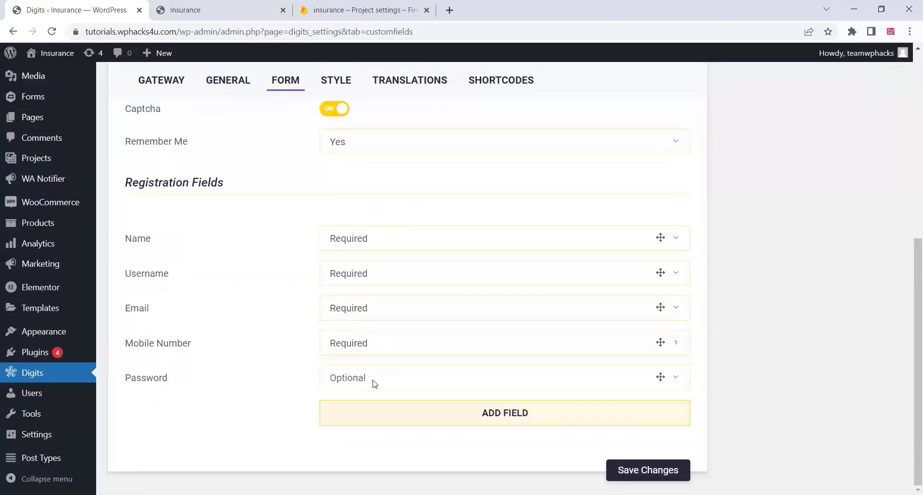
click(374, 381)
click(363, 410)
click(641, 473)
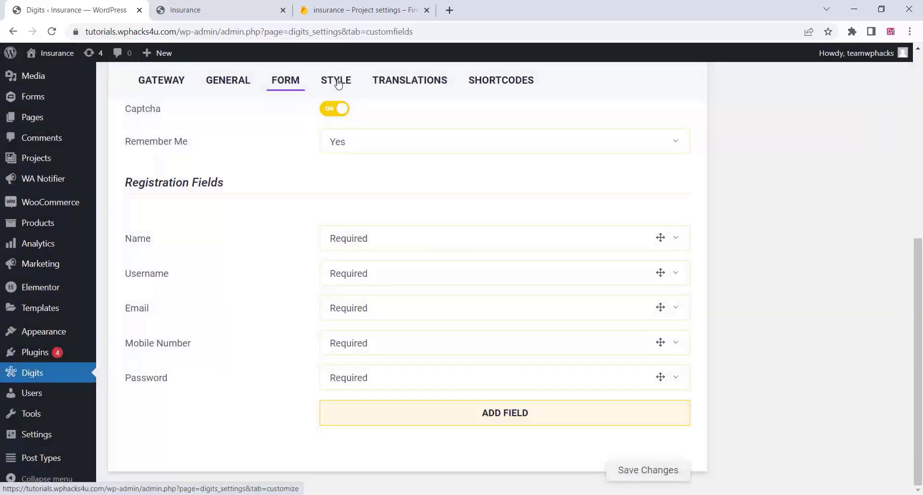
Review the Digits style options, the menu item translations and the shortcodes.
click(338, 83)
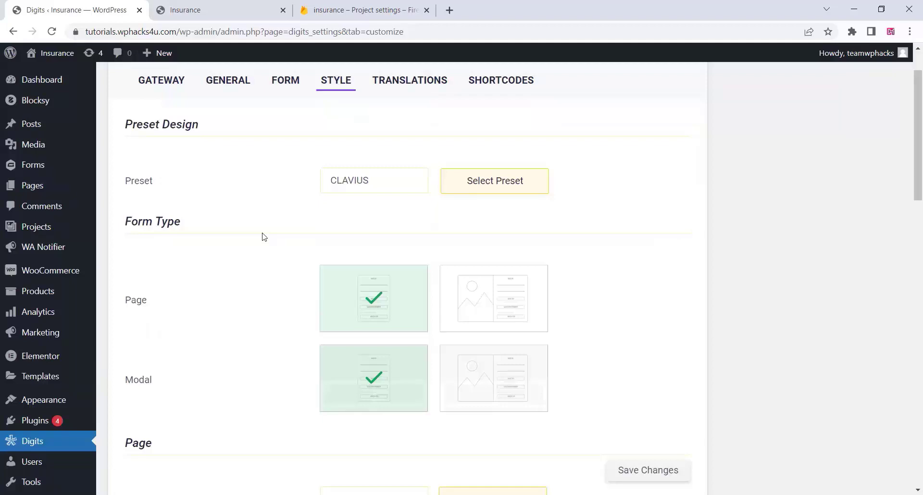
scroll(263, 290, down, 9)
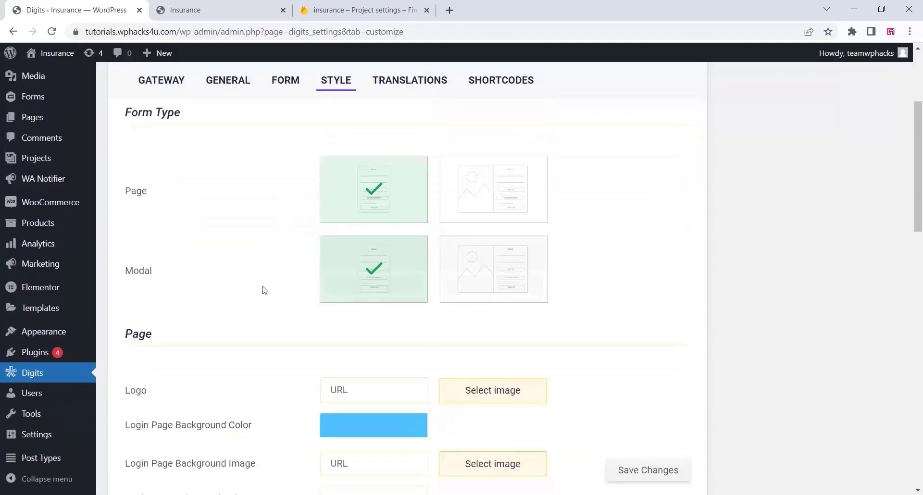
scroll(263, 289, down, 12)
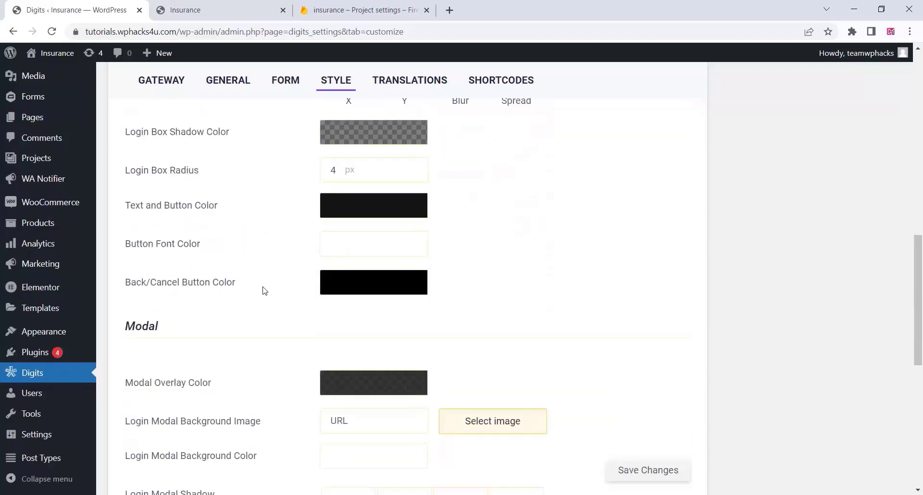
scroll(263, 290, up, 15)
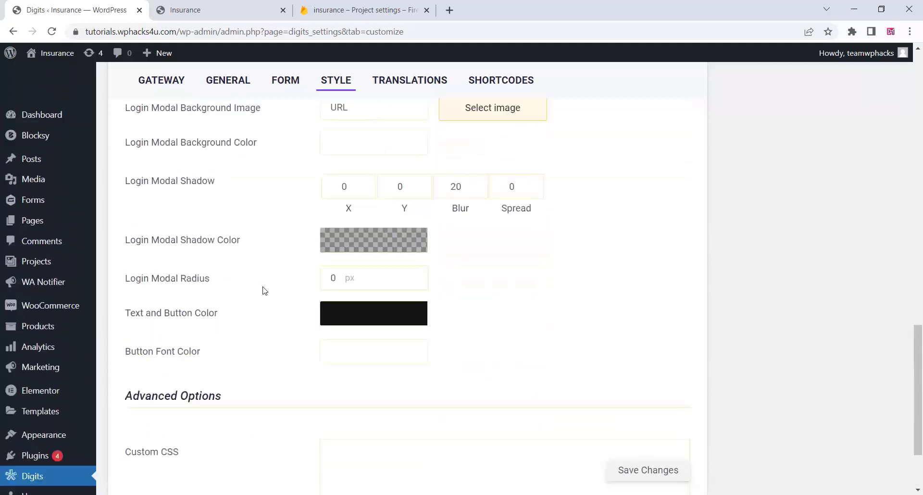
scroll(264, 289, up, 5)
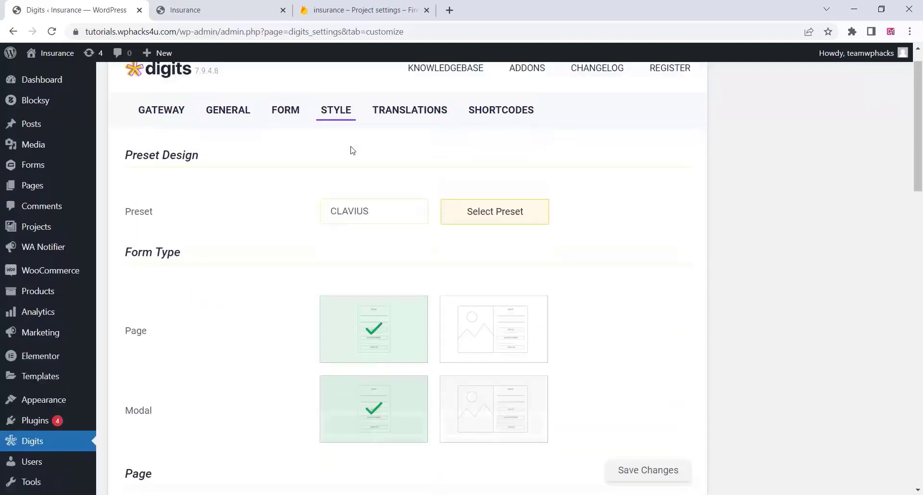
click(405, 112)
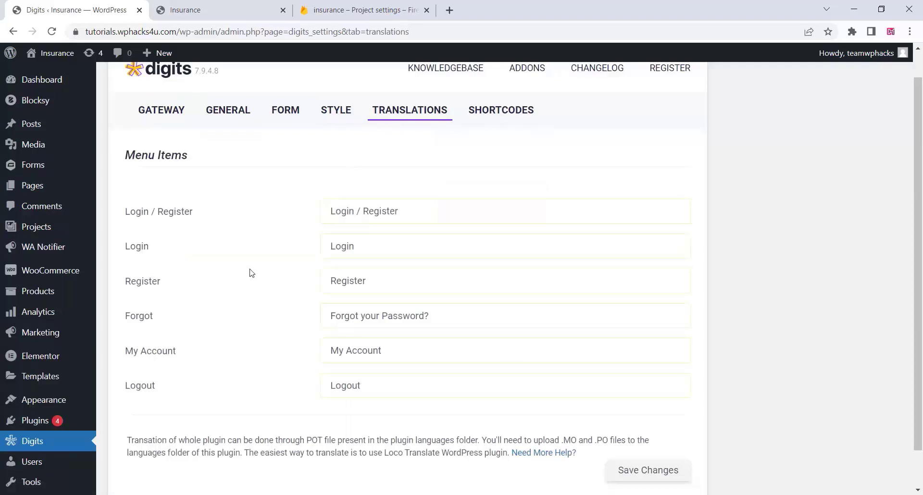
scroll(251, 273, down, 1)
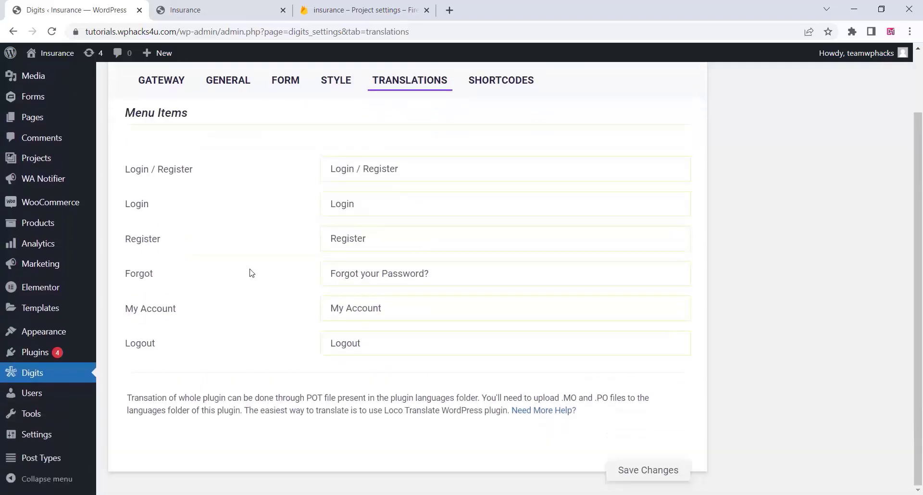
scroll(250, 273, up, 2)
click(502, 140)
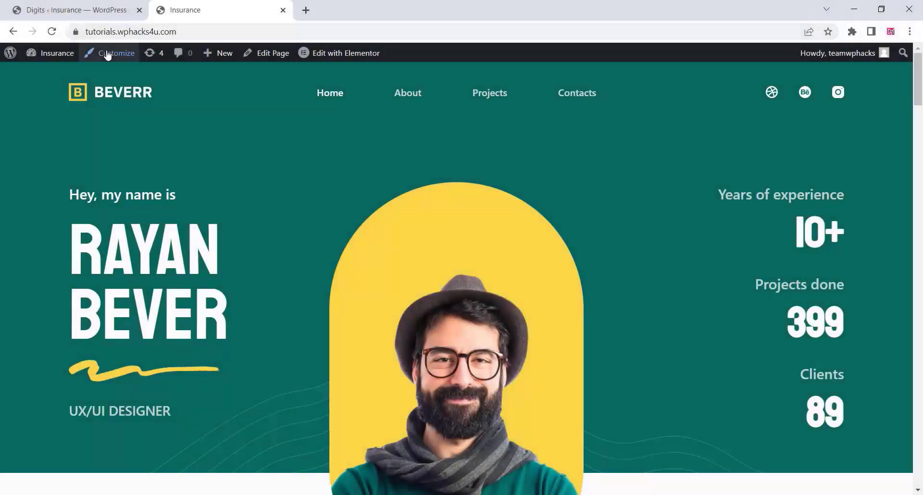
Customize the site header and replace its logo with the uploaded image asd.png.
click(107, 54)
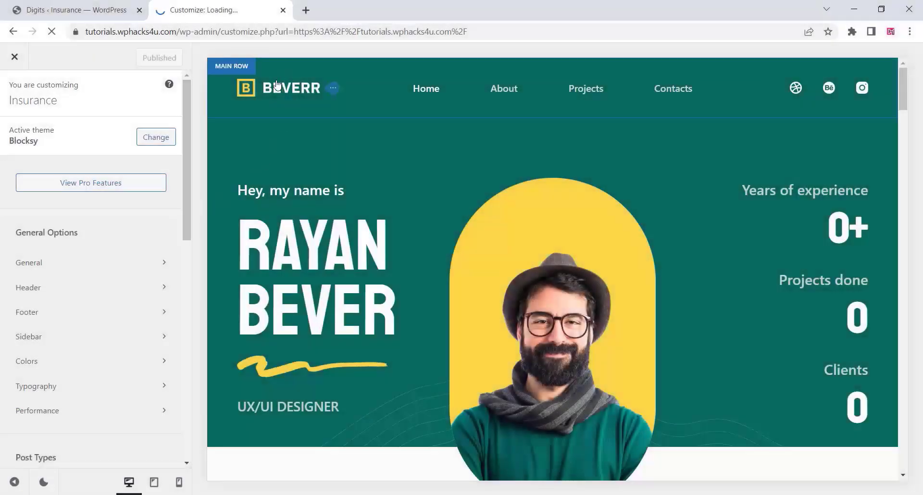
click(335, 89)
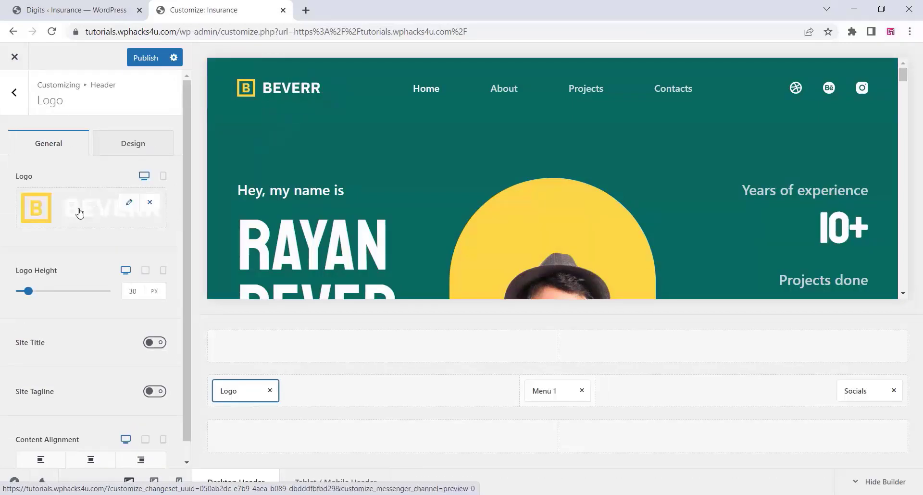
click(79, 213)
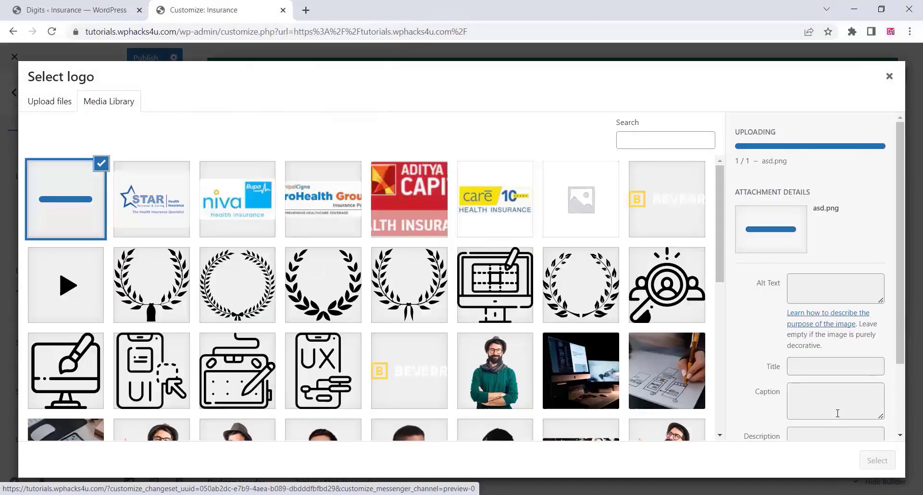
click(876, 460)
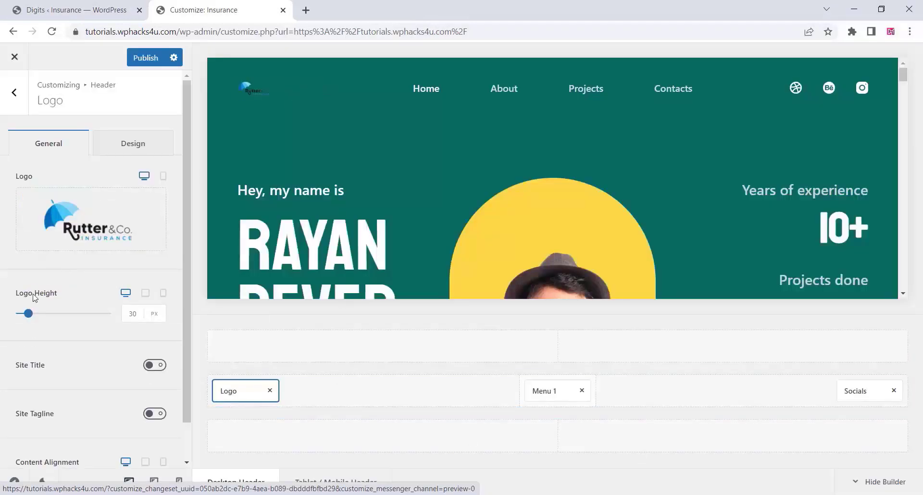
Set the header logo height to 88 px and publish the header changes.
click(44, 315)
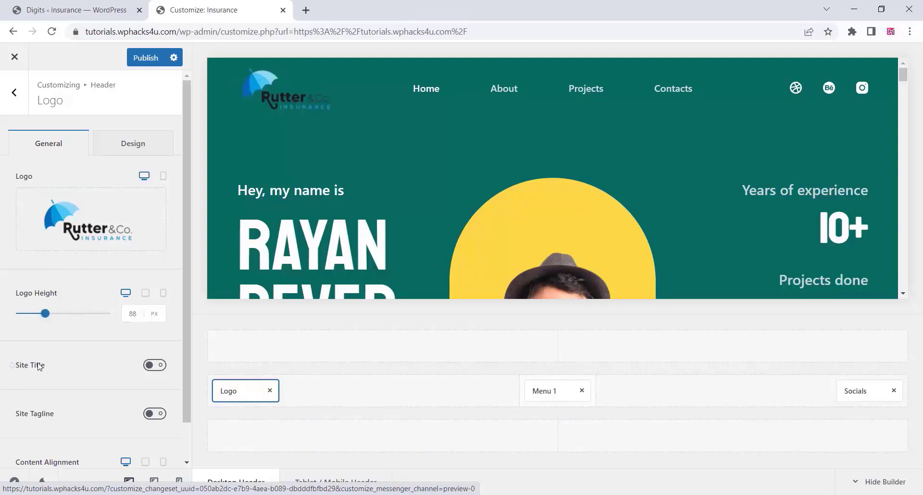
scroll(55, 358, down, 1)
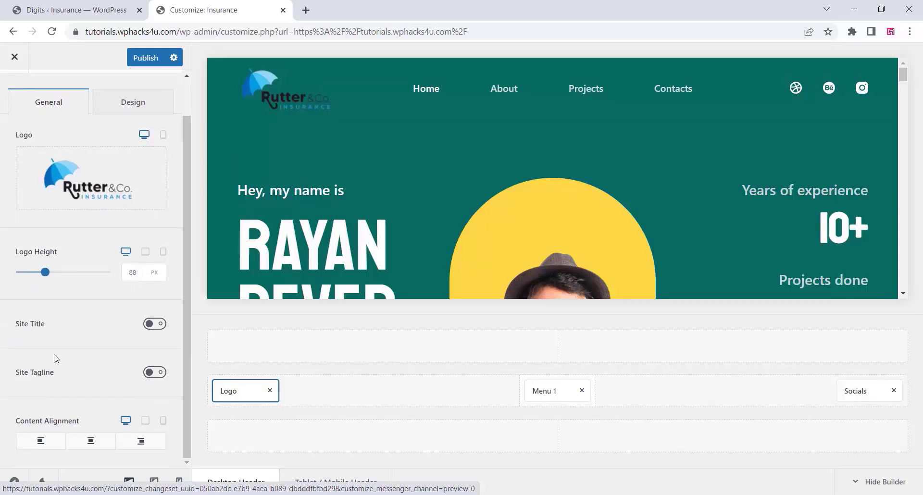
scroll(55, 359, up, 1)
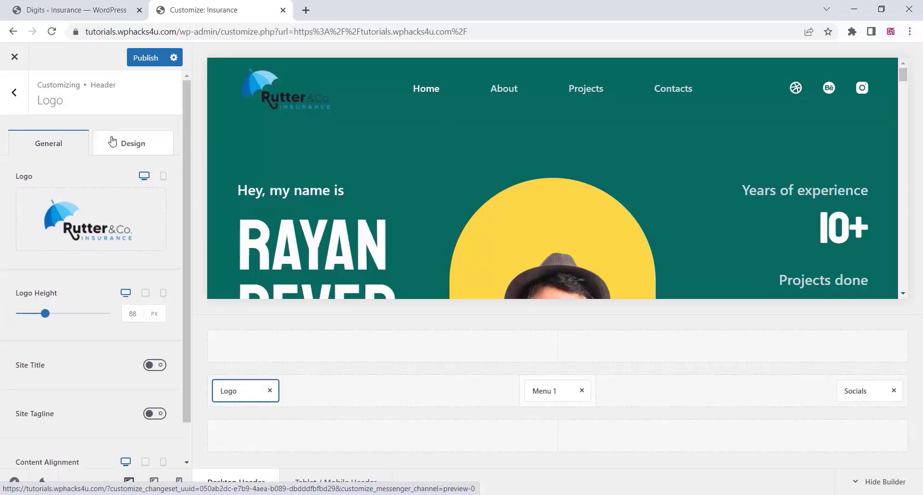
click(7, 101)
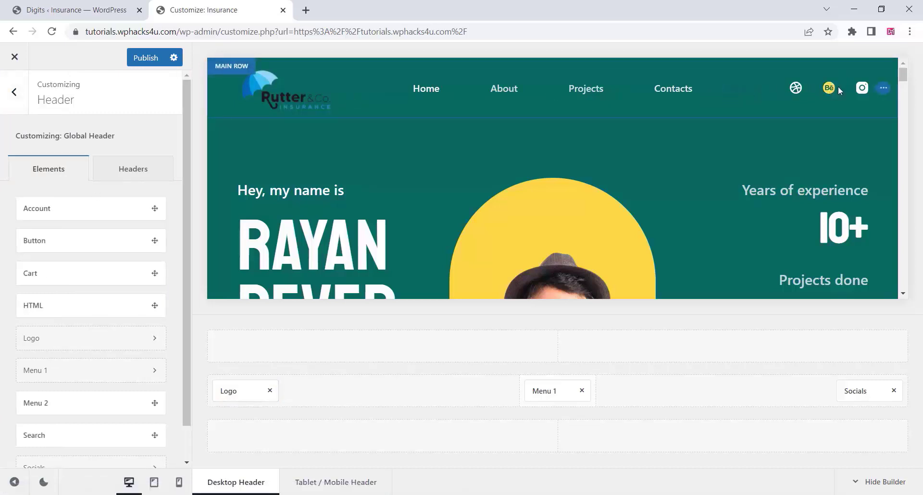
click(883, 90)
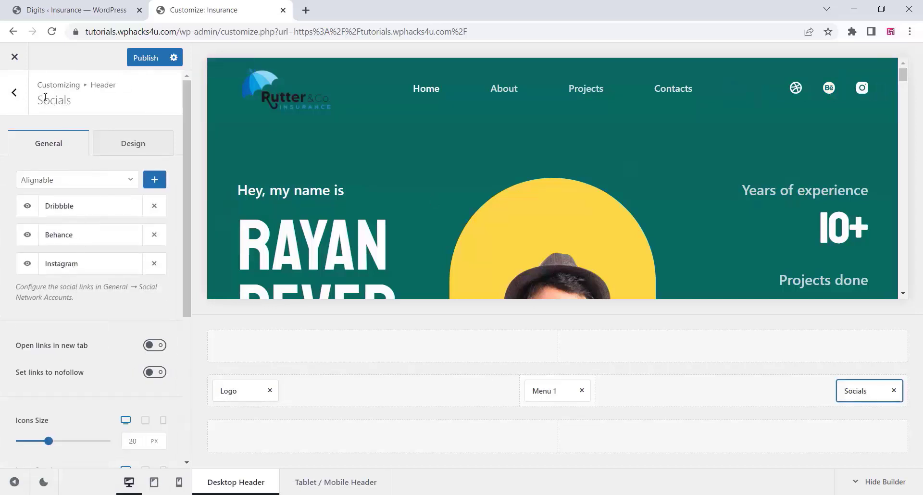
click(14, 92)
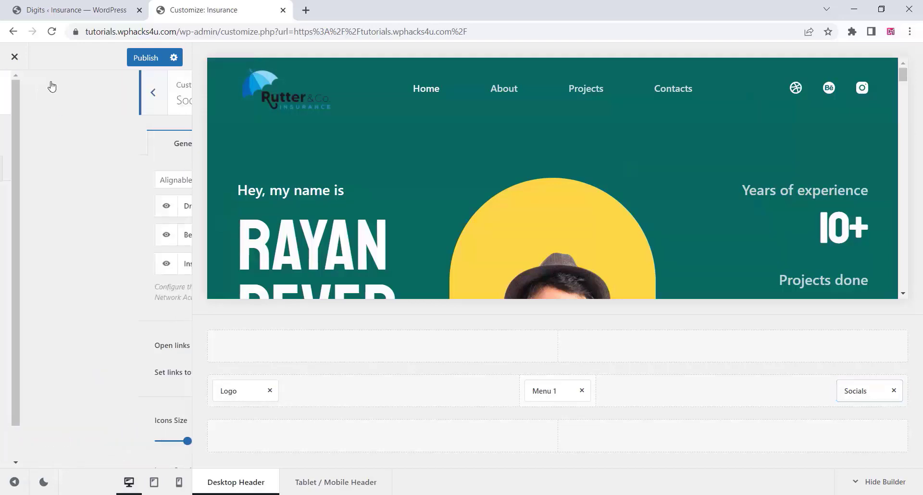
click(140, 59)
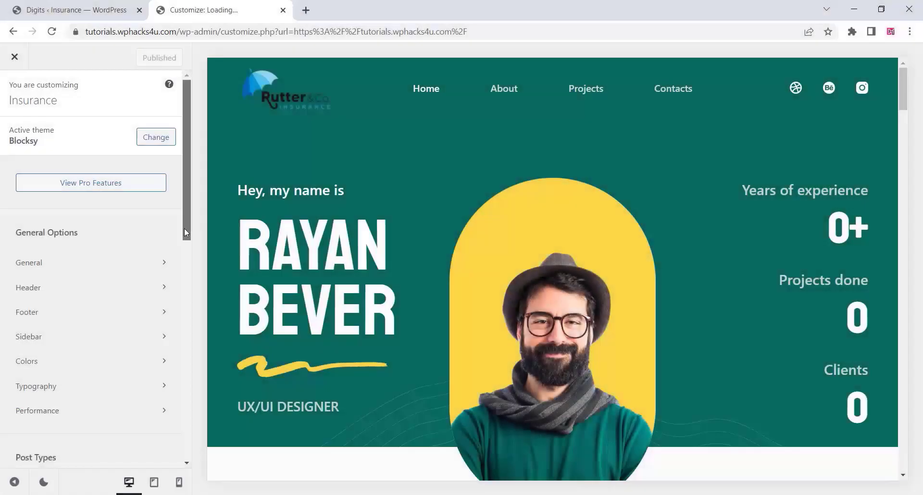
Replace the words "Blocksy Theme" in the footer's copyright text with the site's own company wording.
scroll(116, 270, down, 1)
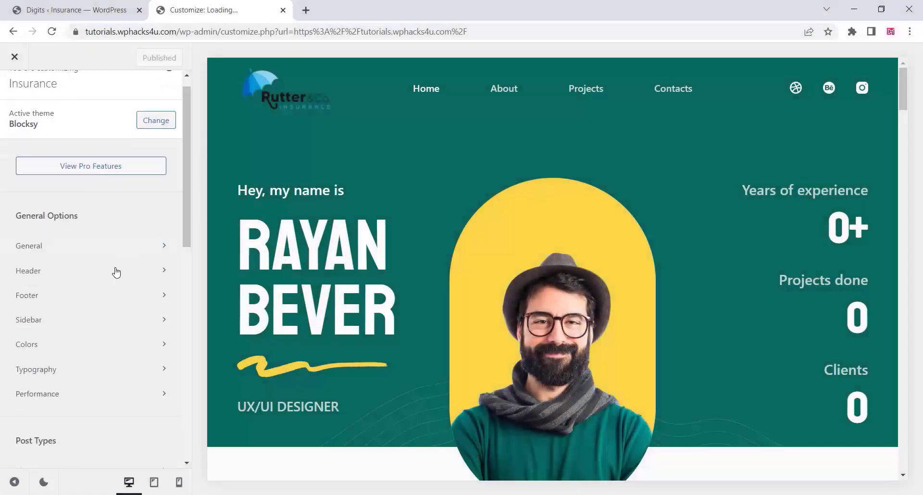
click(58, 300)
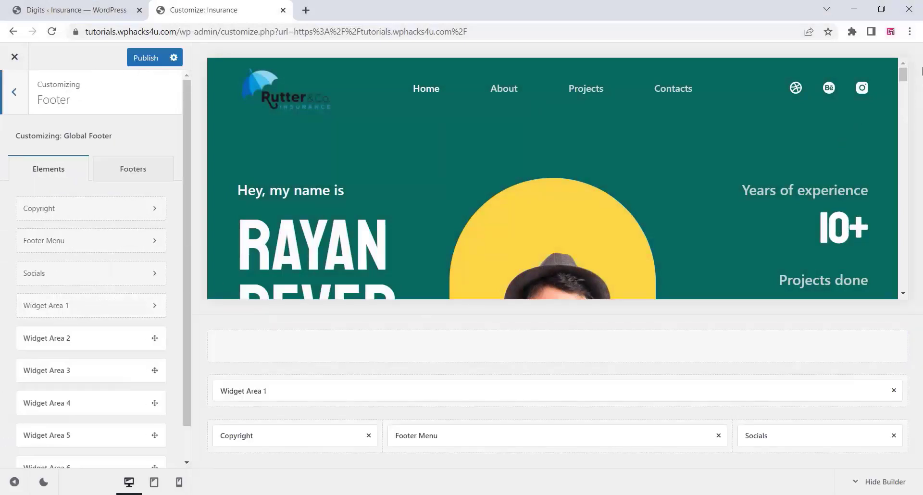
drag(903, 76, 901, 286)
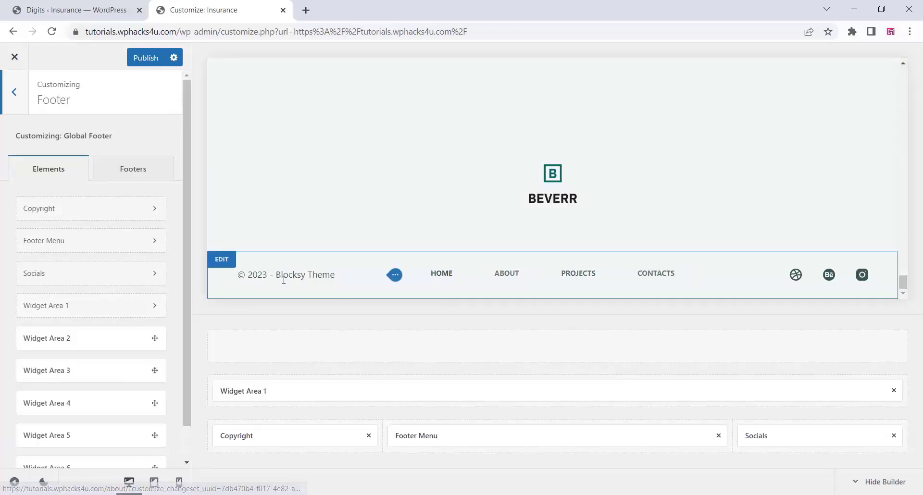
click(396, 275)
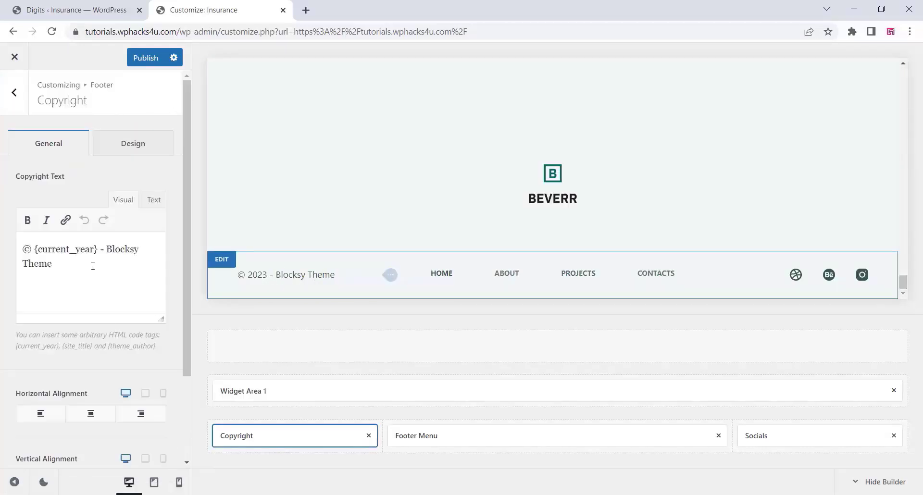
drag(107, 248, 102, 267)
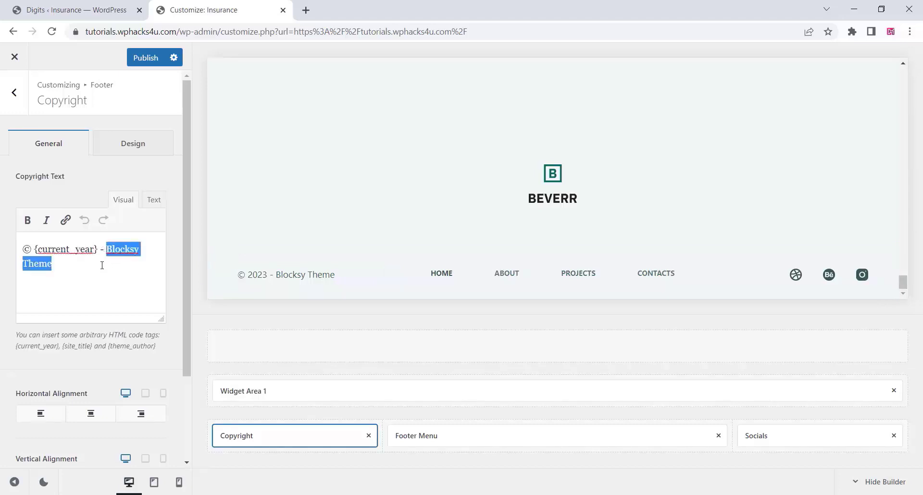
text(My)
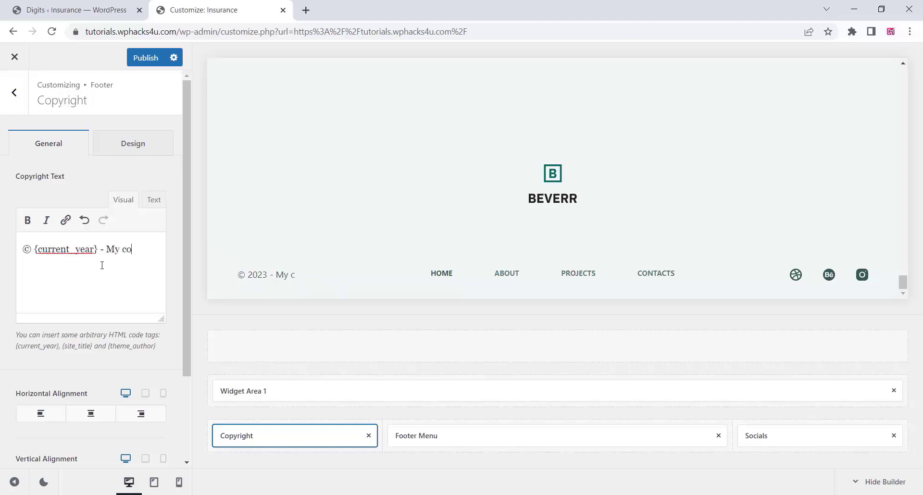
text(y)
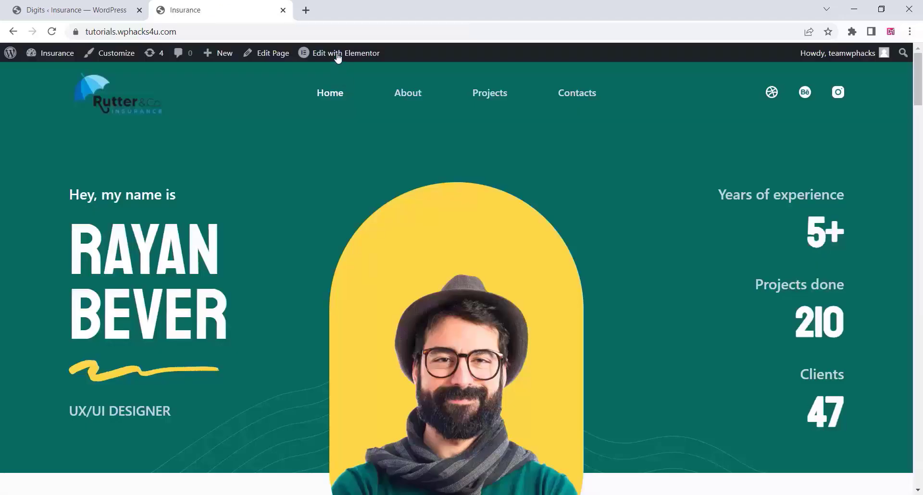
Open the home page for editing in Elementor and choose to recreate the missing default kit.
mouse_move(339, 54)
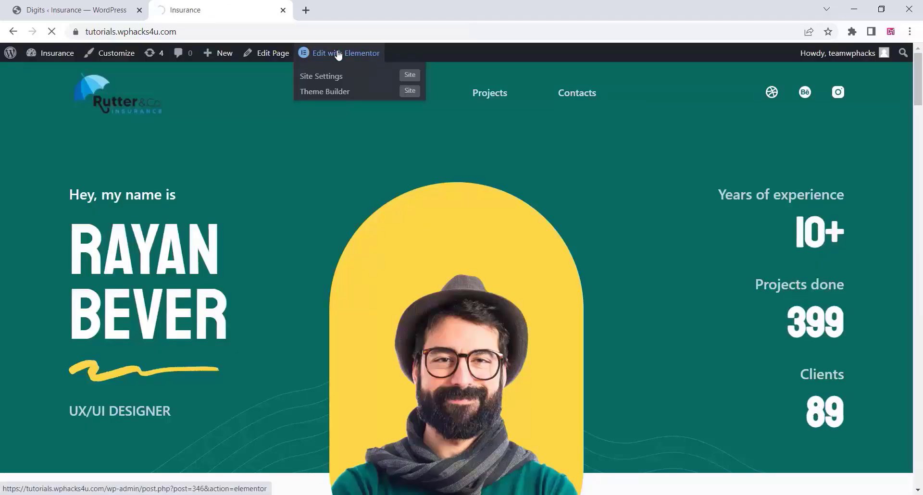
click(339, 55)
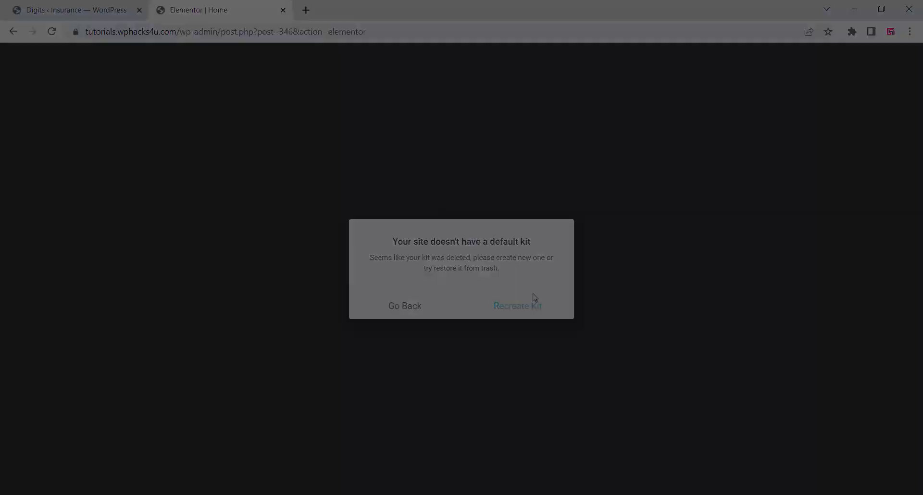
click(528, 304)
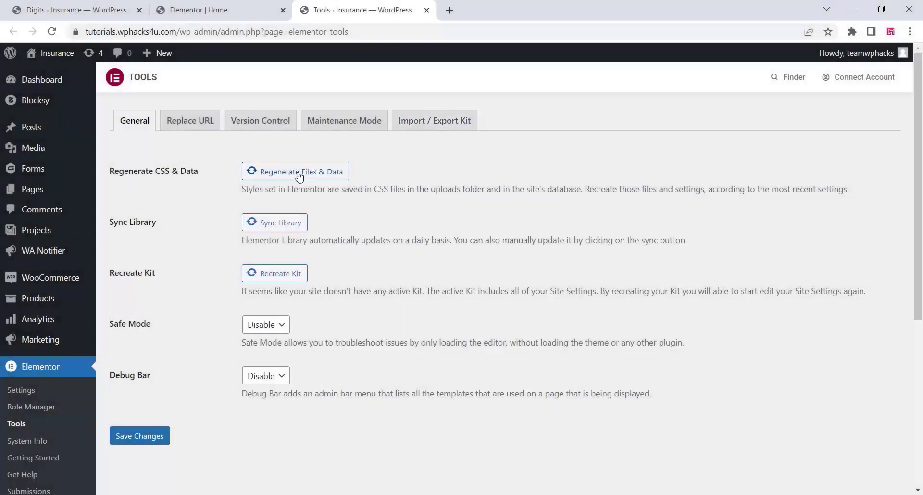
Regenerate Elementor's files and data, sync its library, recreate the kit, and save the tools settings.
click(298, 177)
click(272, 222)
click(275, 273)
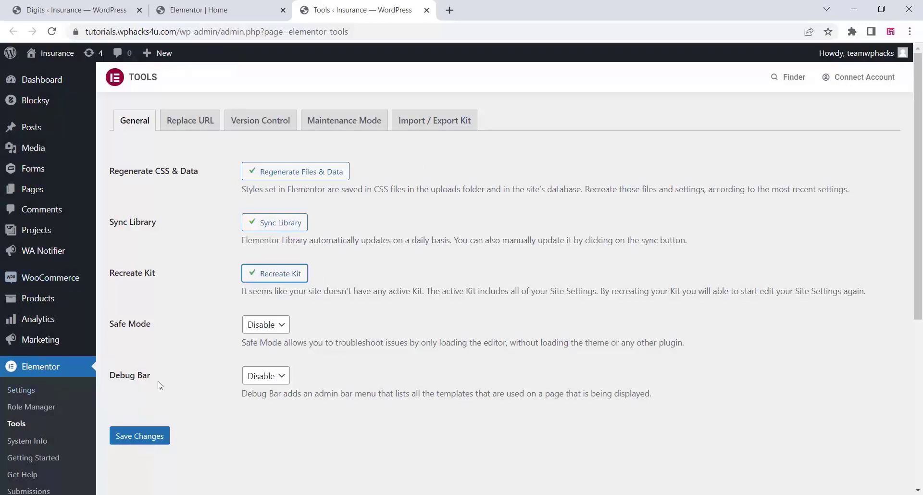
click(126, 438)
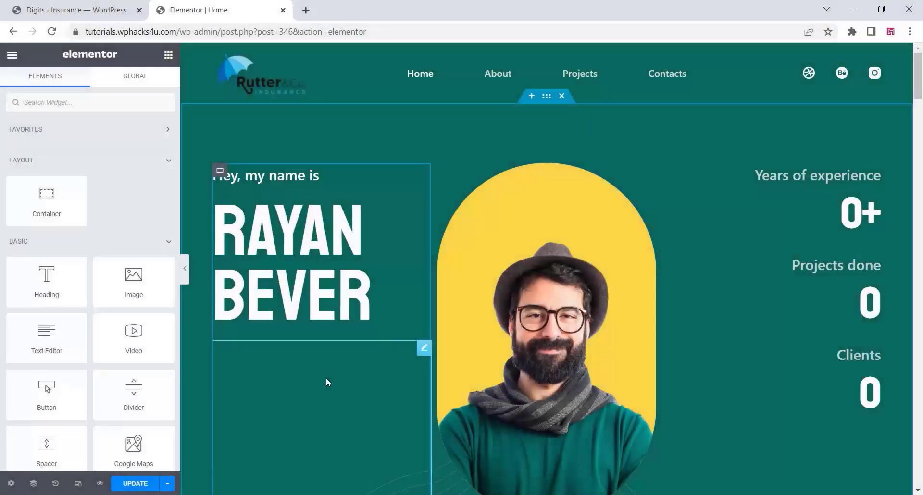
Replace the man's portrait in the home page's hero section with the uploaded image page-1.
right_click(326, 378)
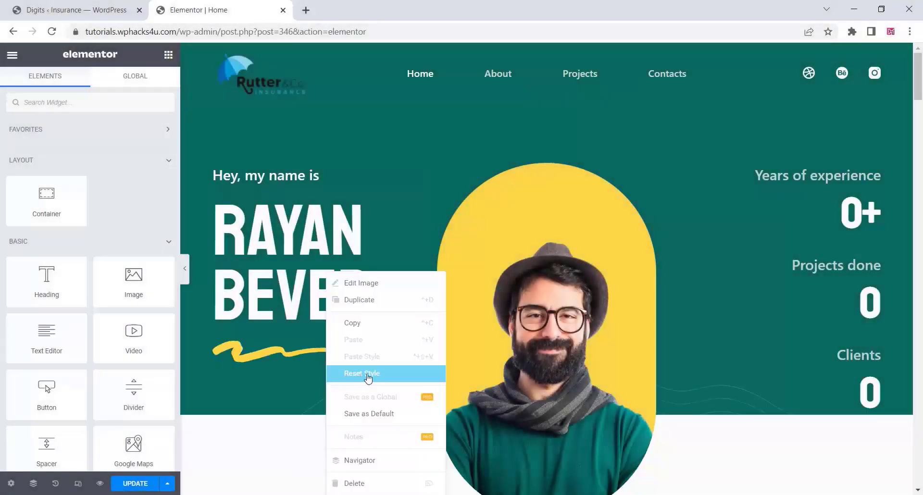
click(564, 303)
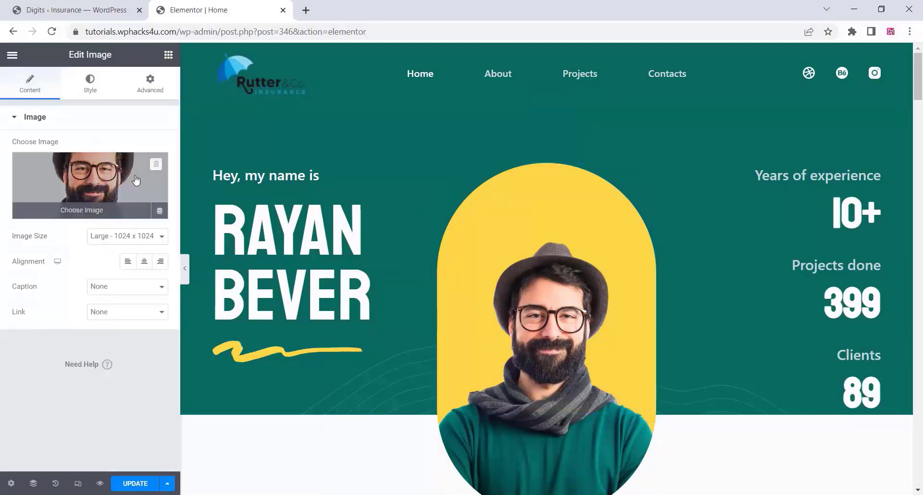
click(156, 165)
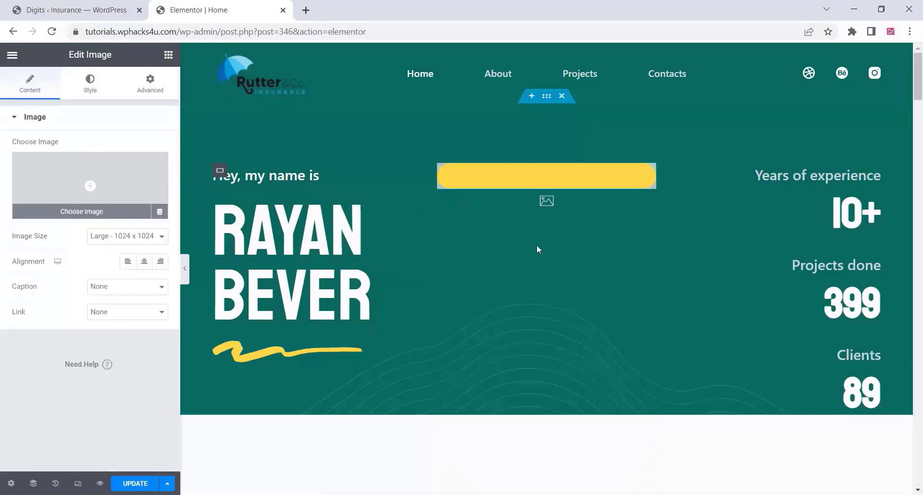
click(89, 191)
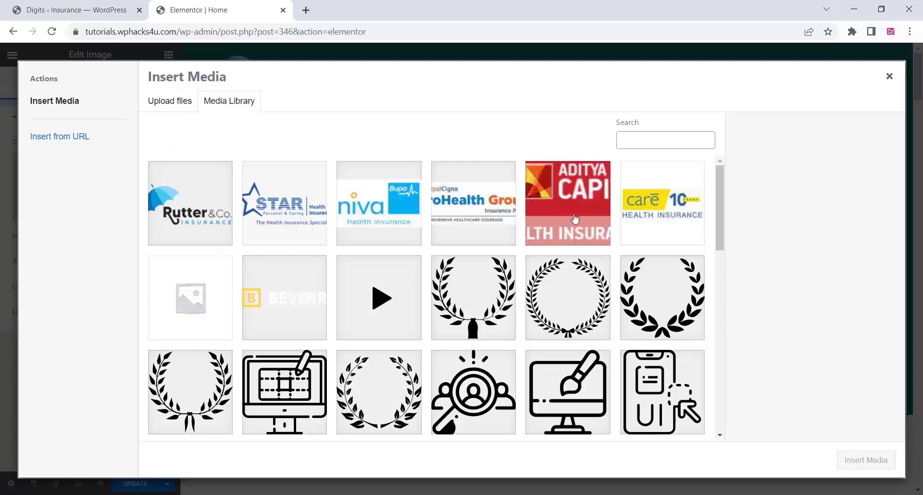
click(171, 101)
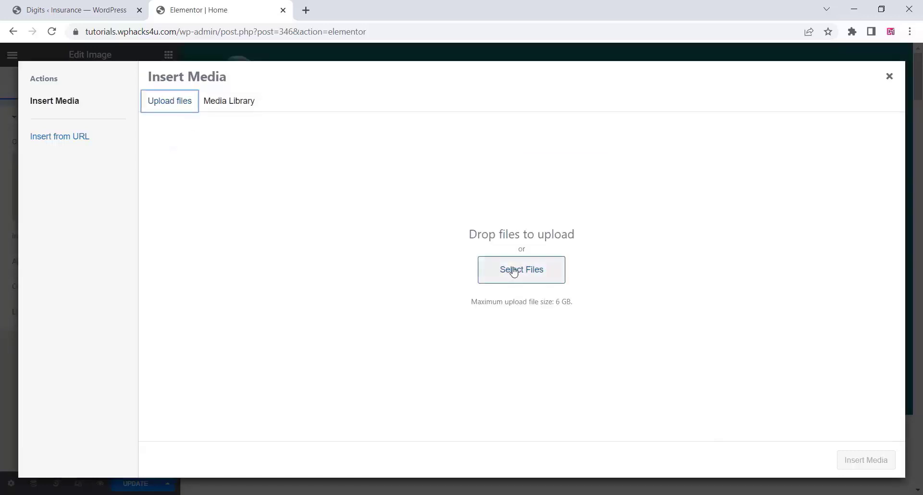
click(514, 272)
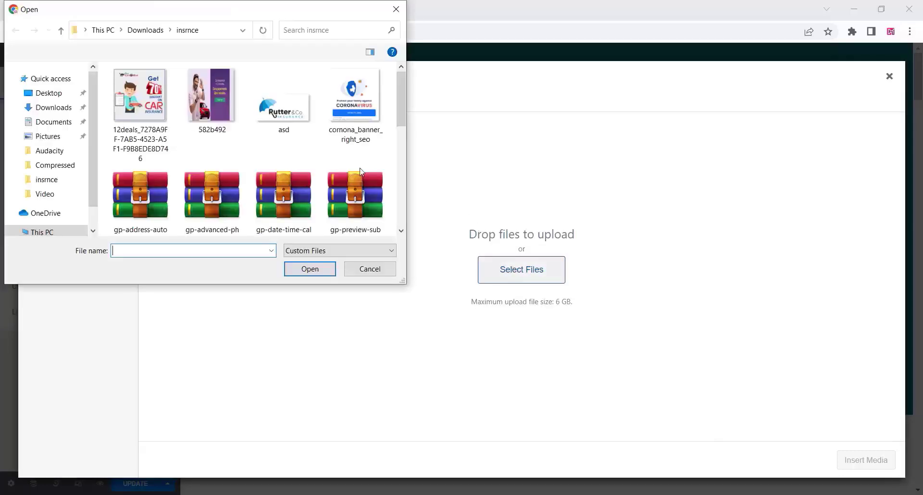
scroll(282, 119, down, 5)
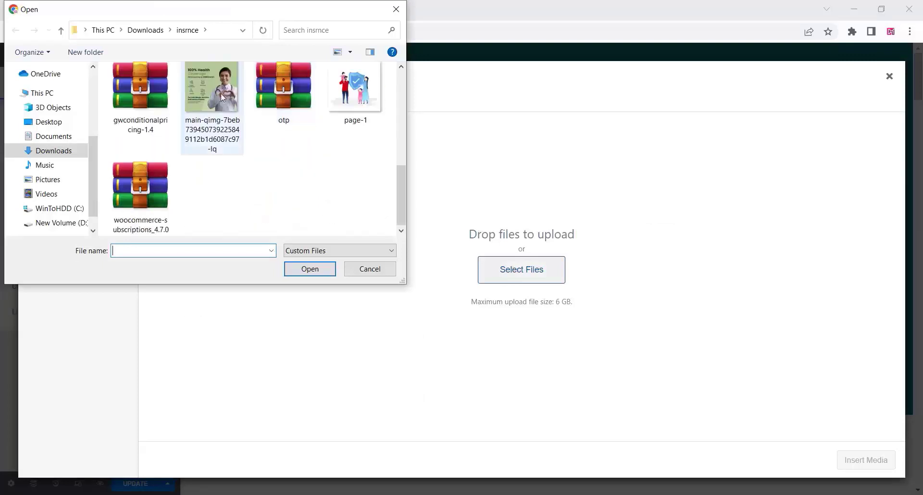
click(355, 89)
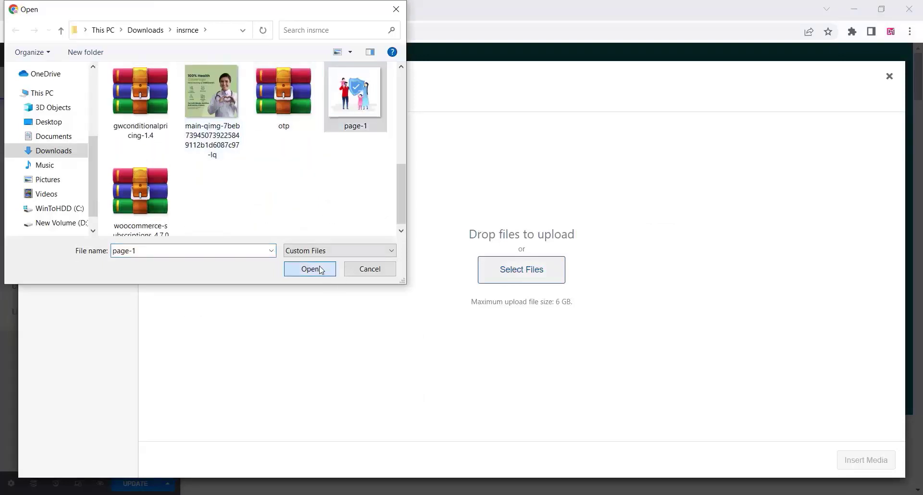
click(310, 268)
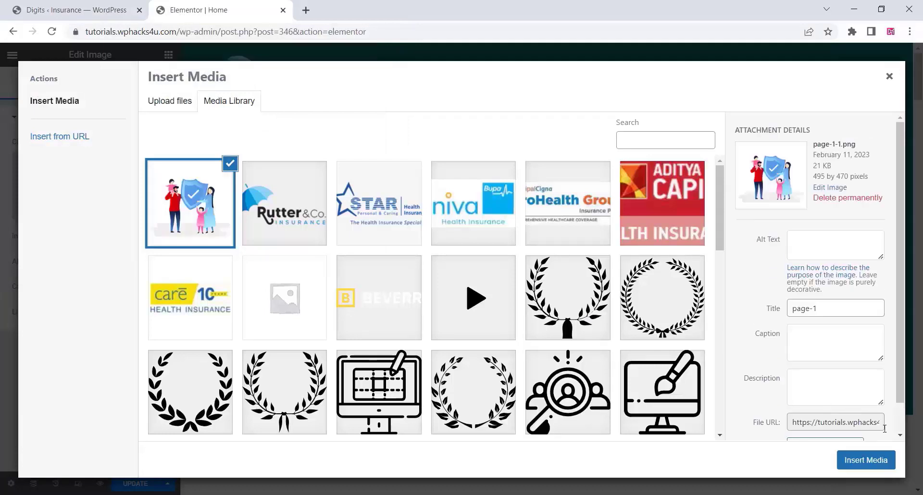
click(866, 460)
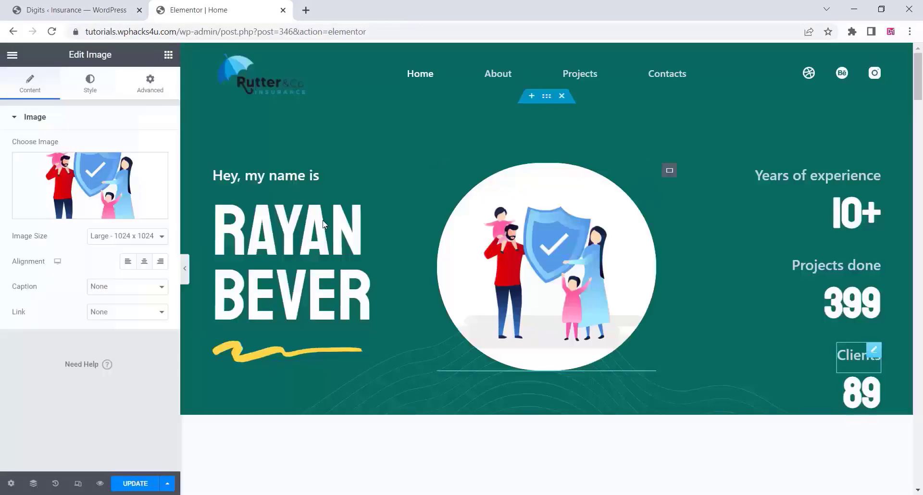
Change the hero heading to "Online Policy" and the line above it to "Best insurance".
click(303, 240)
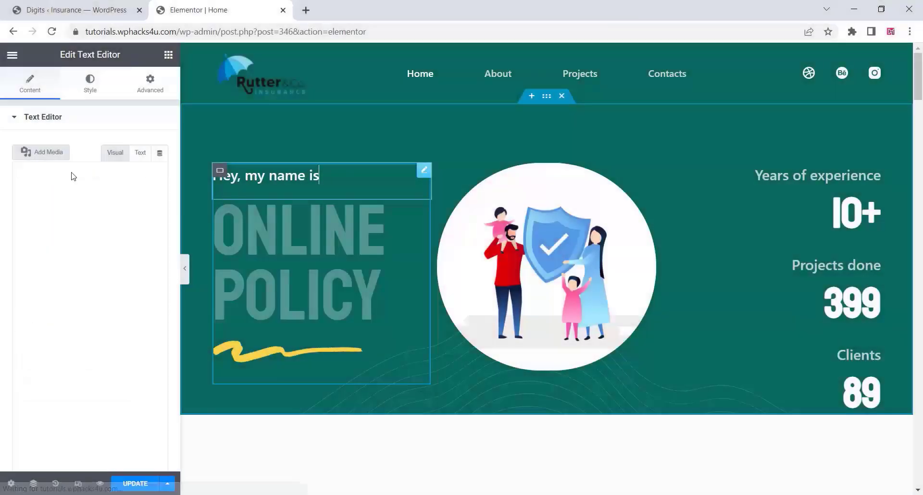
drag(105, 218, 9, 219)
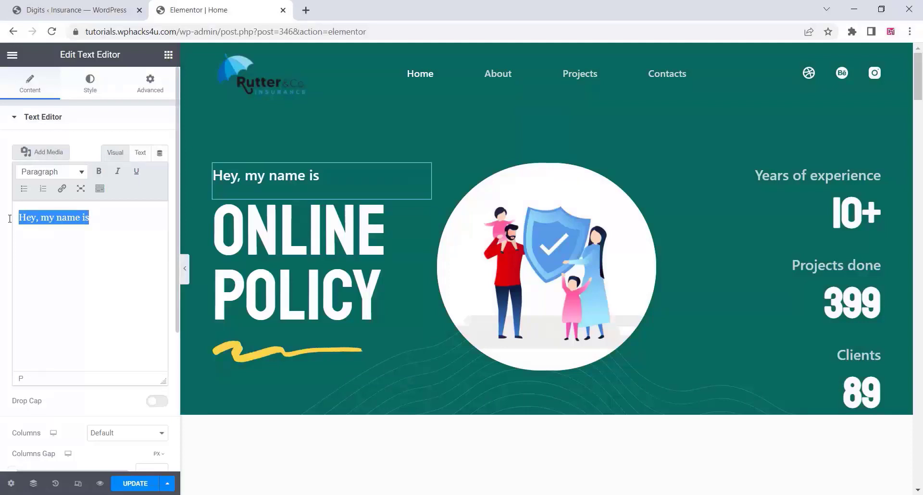
text(Best insurance)
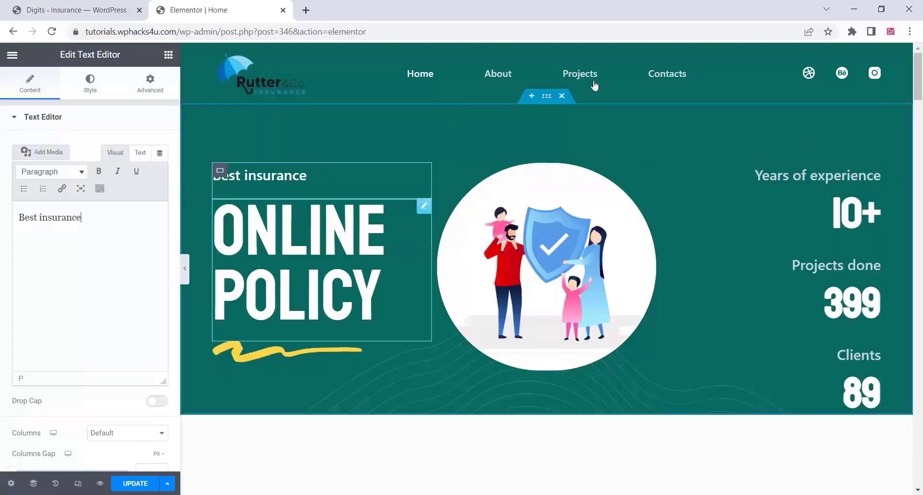
Set the hero container's bottom margin to 100 px and its top padding to 93 px.
scroll(395, 256, down, 5)
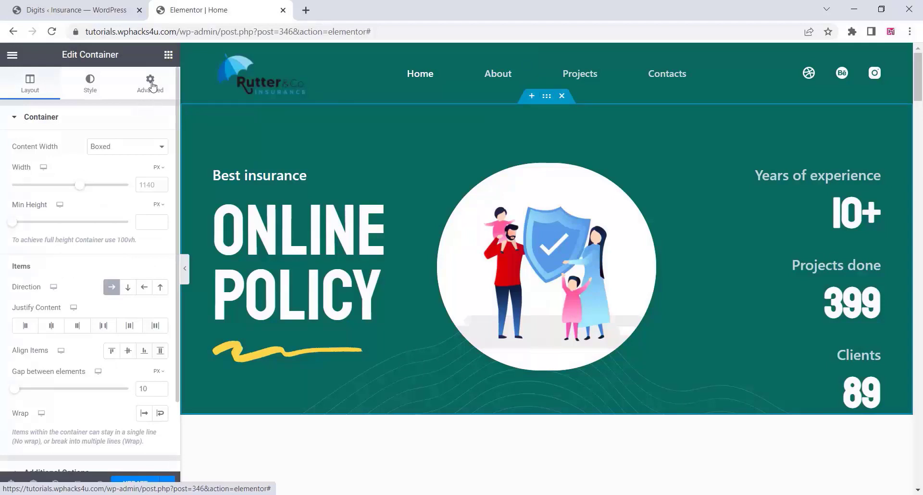
click(151, 84)
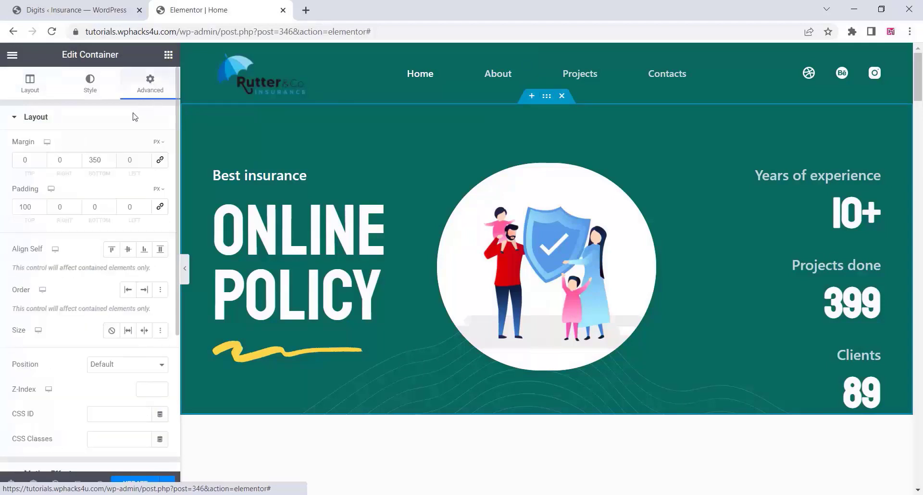
double_click(112, 164)
click(112, 164)
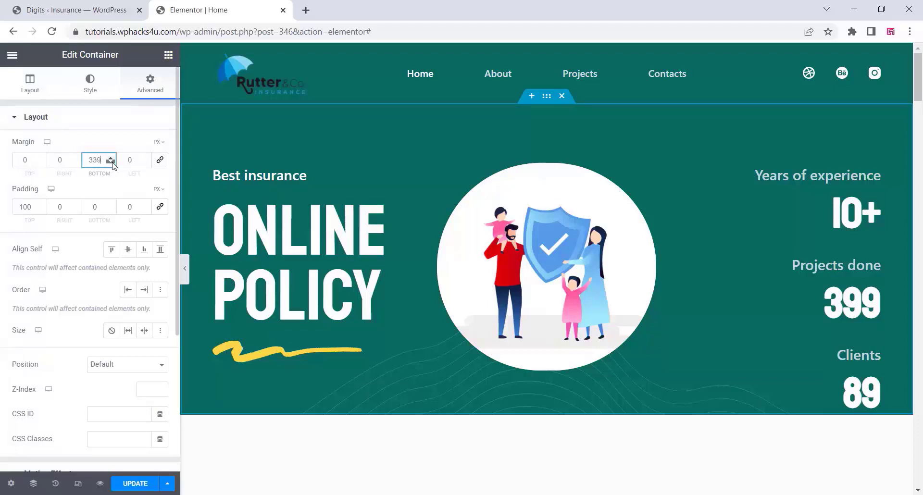
double_click(112, 164)
drag(102, 159, 71, 160)
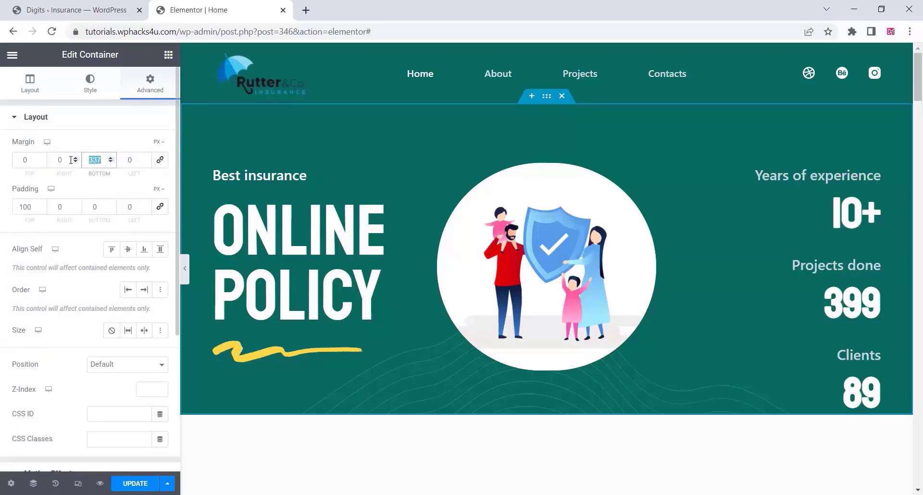
text(100)
scroll(346, 316, down, 5)
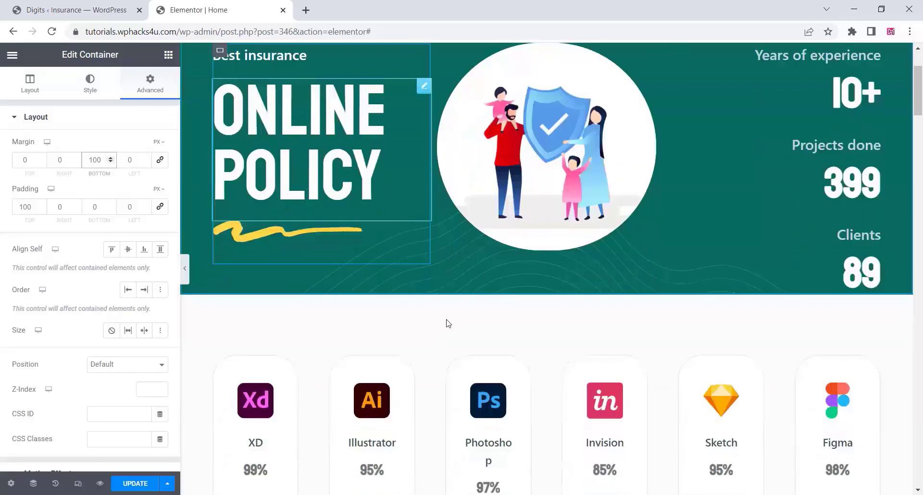
scroll(378, 312, down, 4)
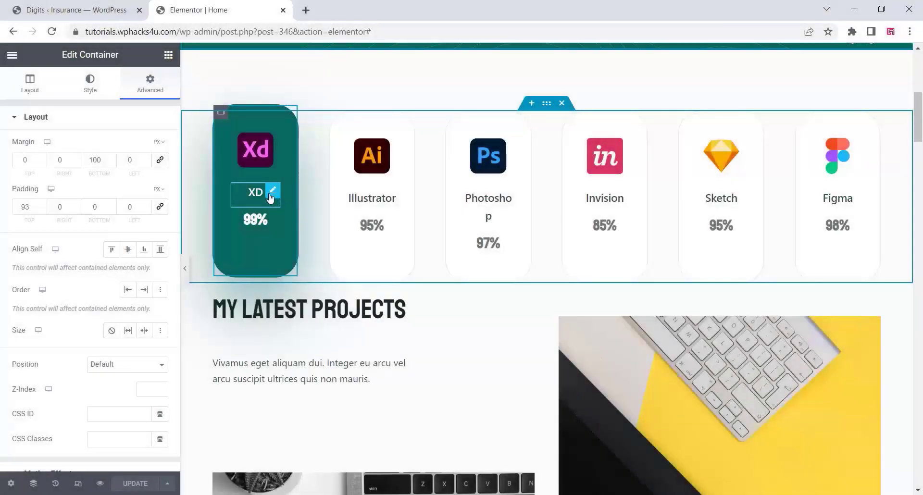
Rename the XD card's label to "Health" and the Illustrator card's label to "Car".
click(272, 191)
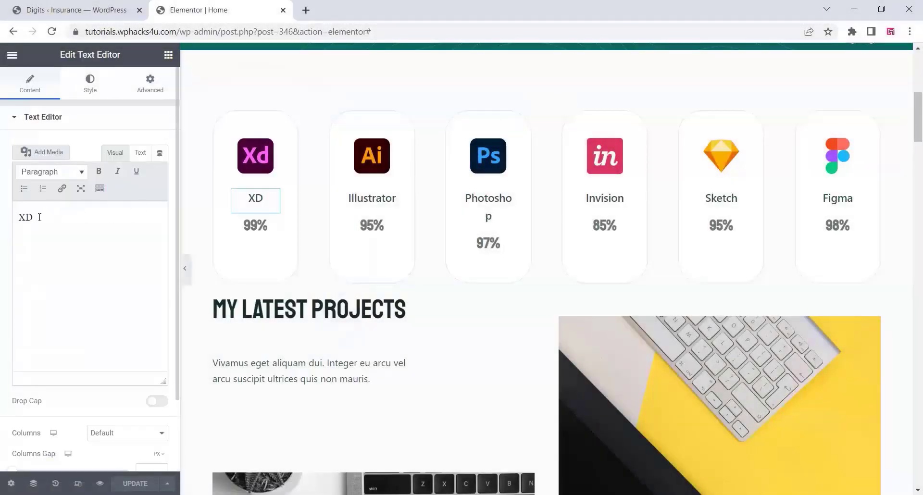
drag(41, 217, 8, 222)
text(Health)
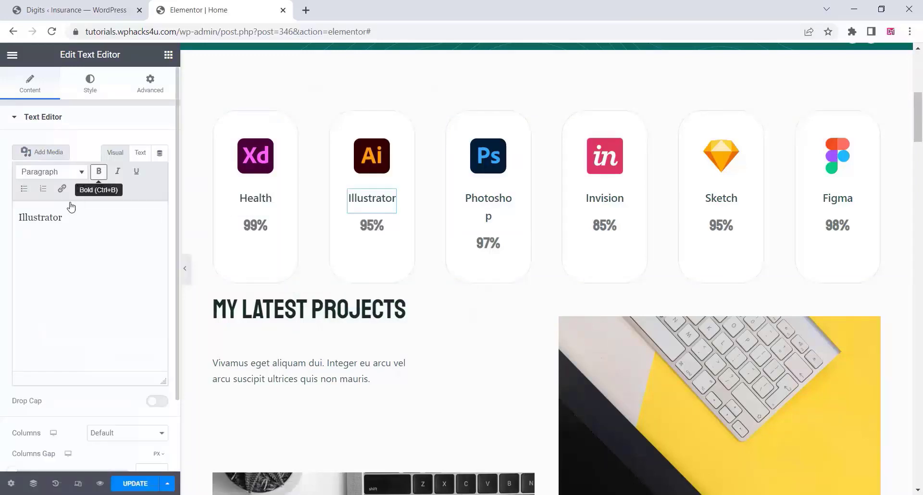
drag(70, 217, 3, 222)
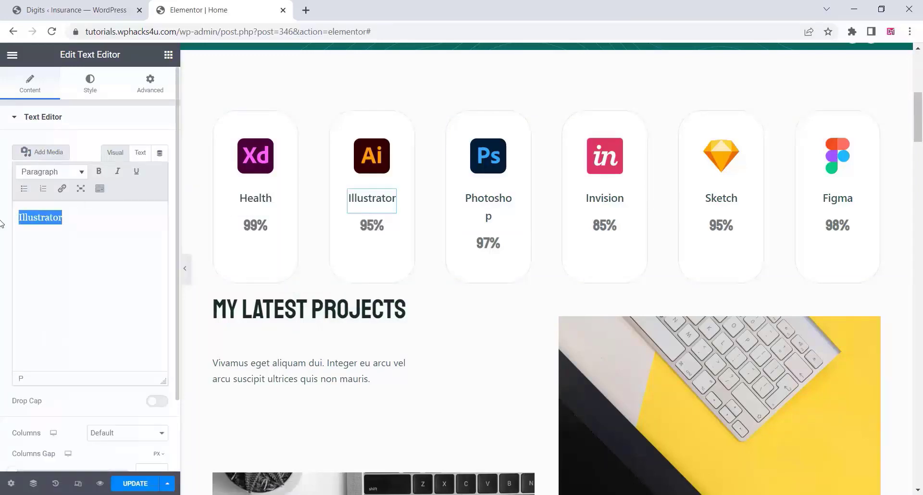
text(Car)
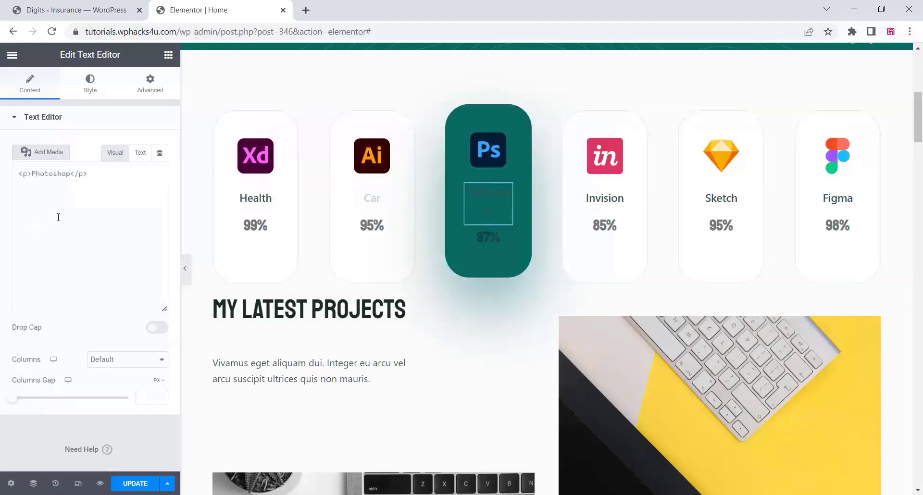
Rename the Photoshop card's label to "Bike" and the Invision card's label to "Travel".
drag(77, 215, 7, 215)
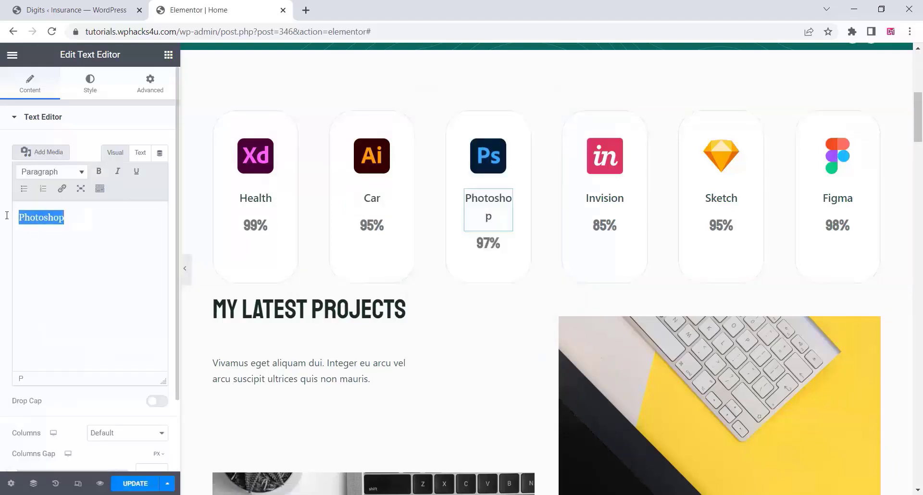
text(Bi)
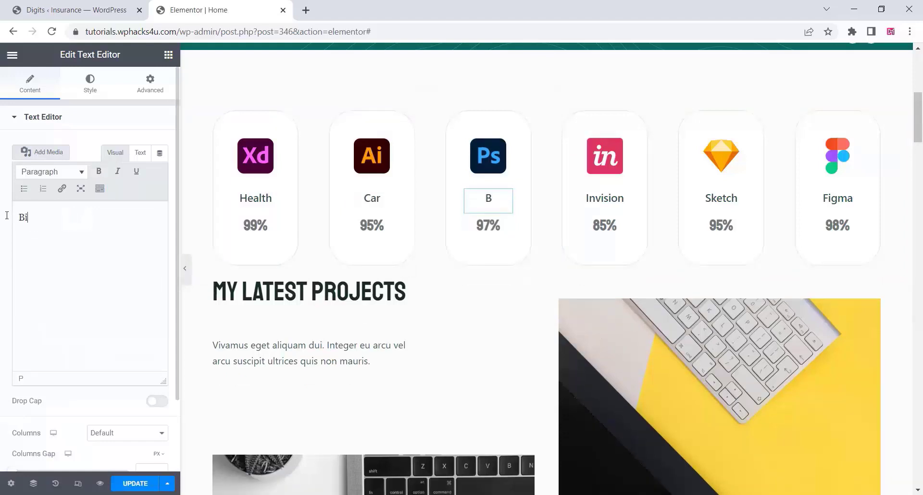
text(ke)
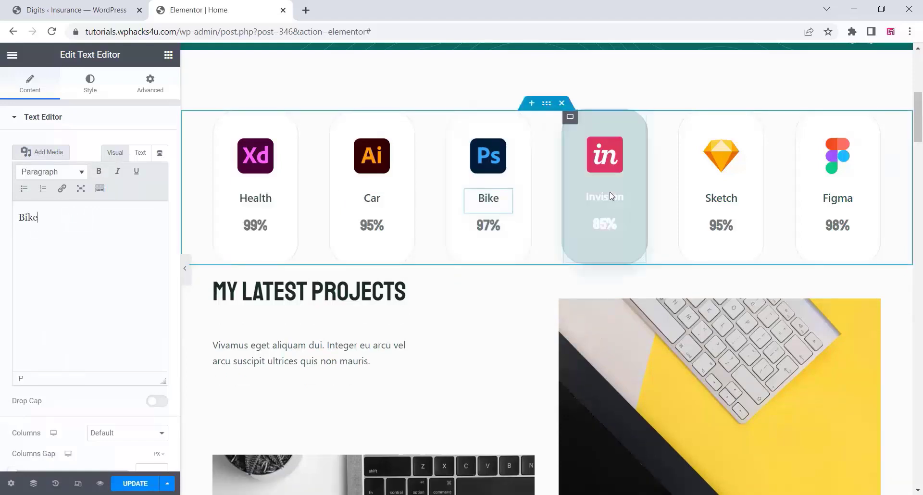
click(625, 193)
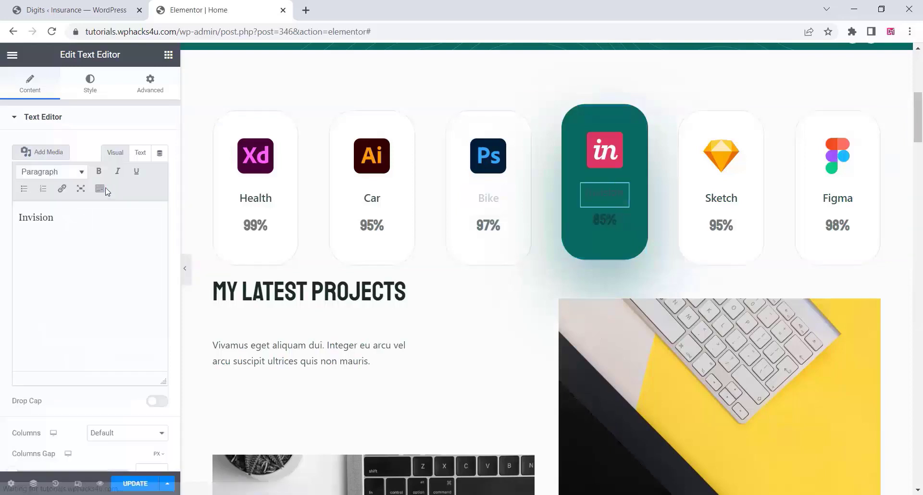
drag(53, 217, 4, 219)
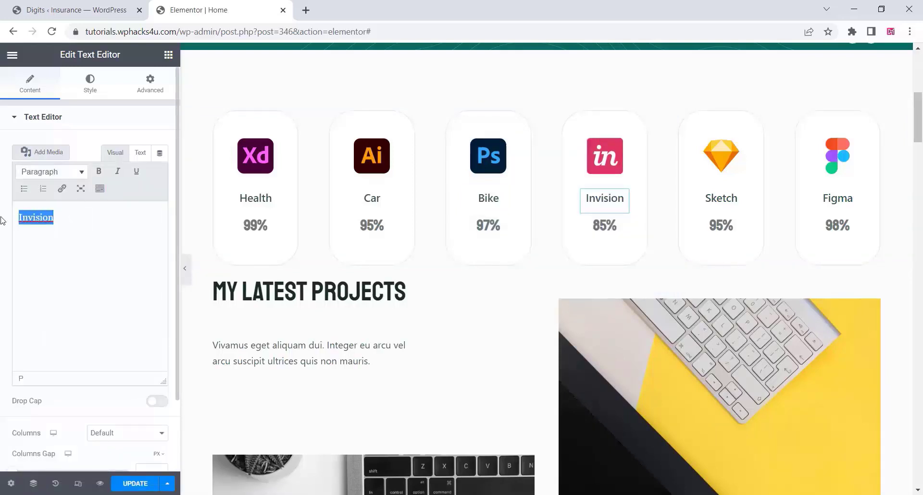
text(Trave)
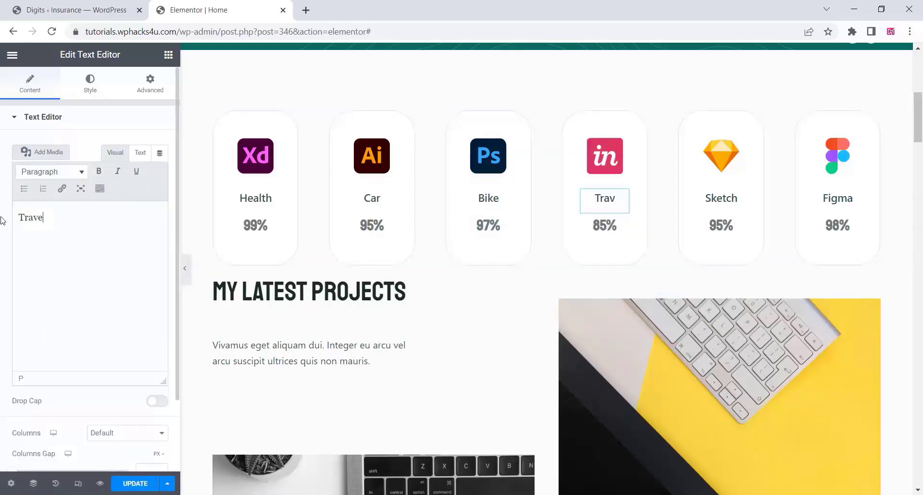
text(l)
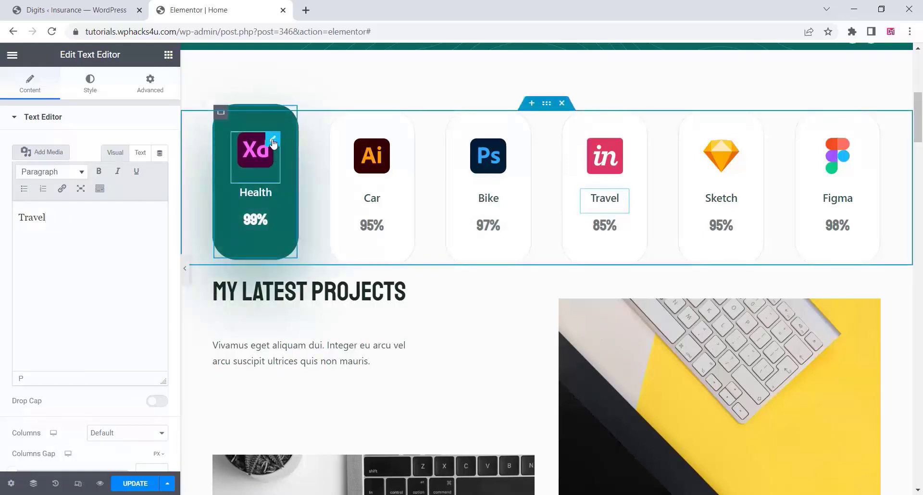
Replace the Health card's icon with the family-and-shield image page-1 from the media library and update the home page.
click(272, 142)
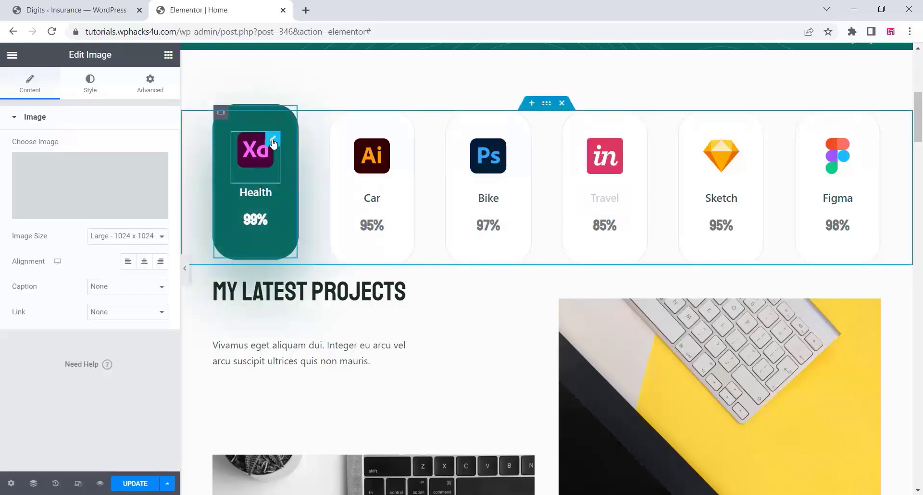
click(97, 190)
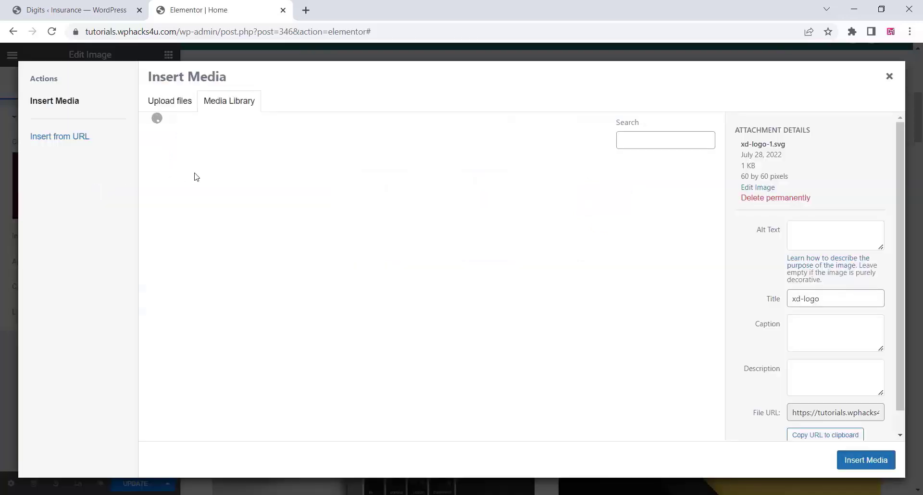
click(196, 213)
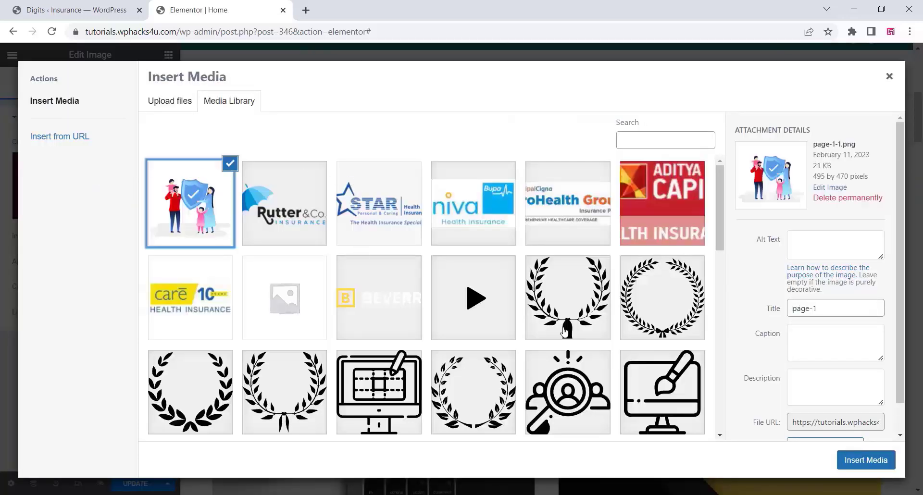
click(870, 461)
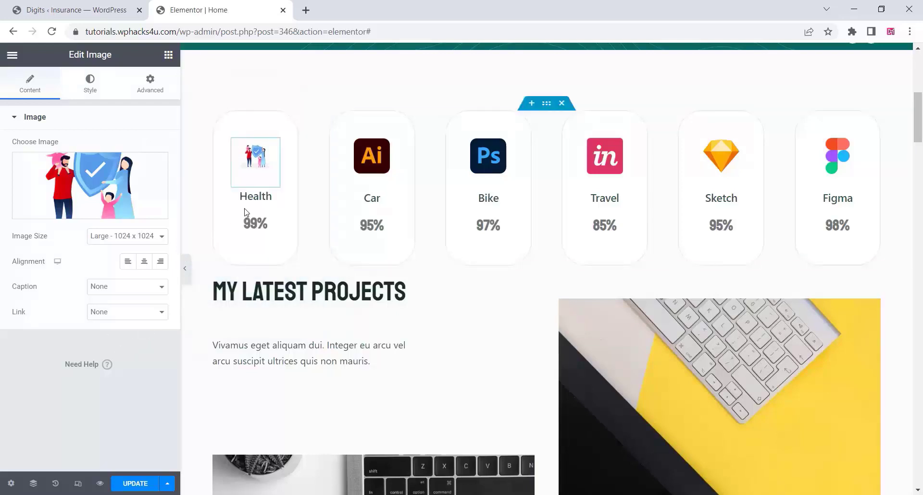
click(145, 484)
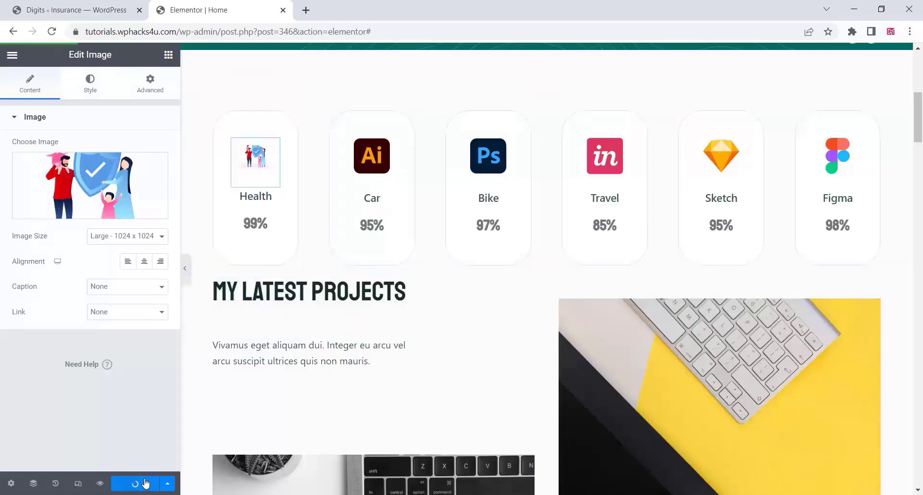
Upload the 582b492 car insurance banner and set it as the background image of the container below the My Latest Projects text.
scroll(336, 296, down, 4)
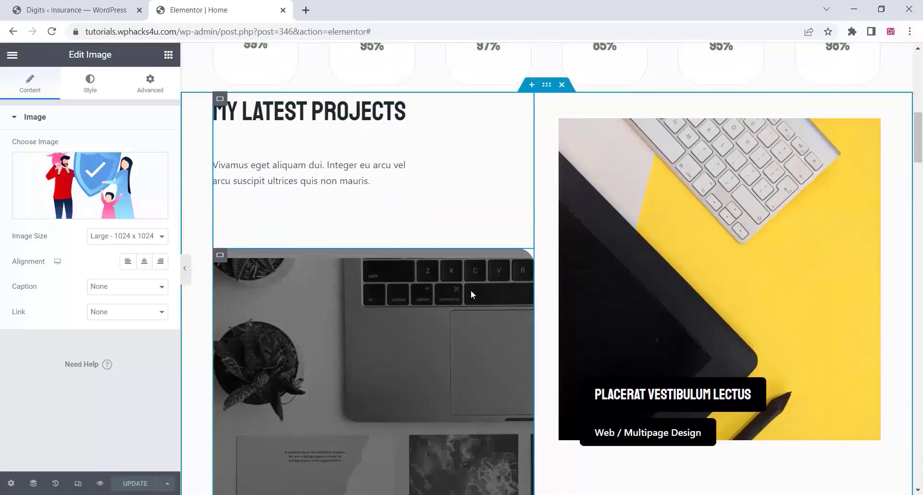
click(220, 256)
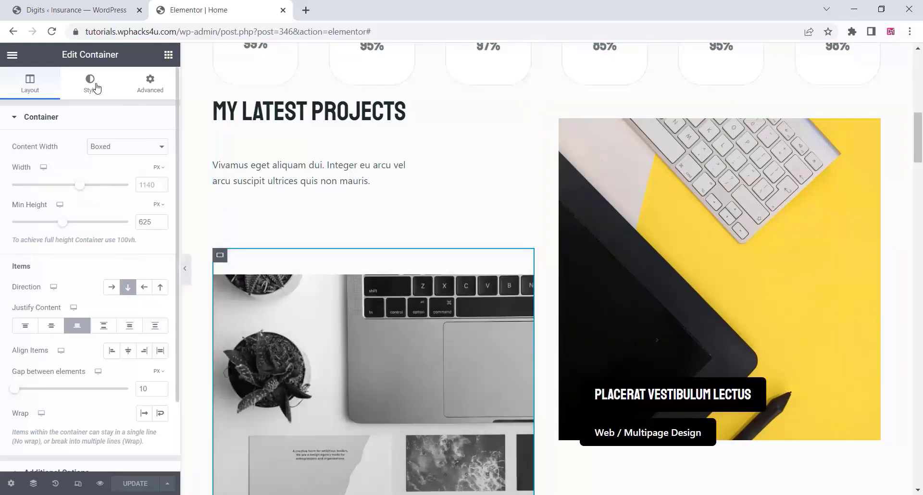
click(96, 87)
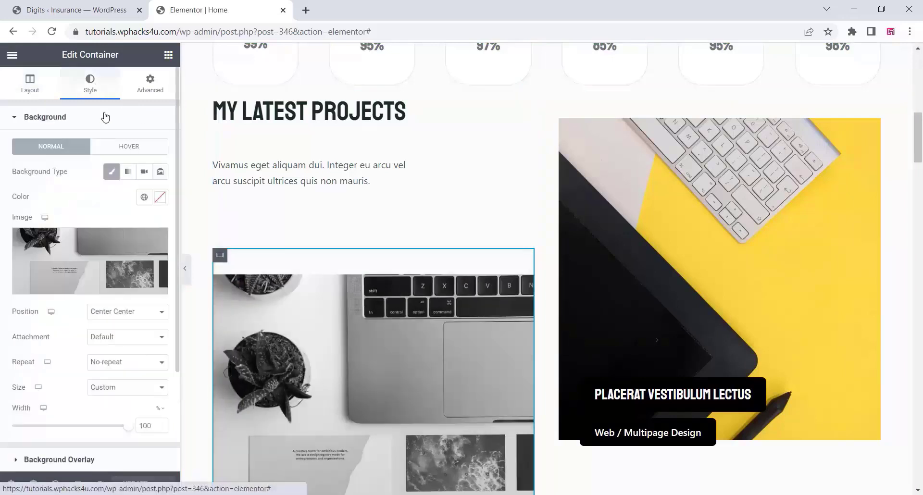
click(63, 257)
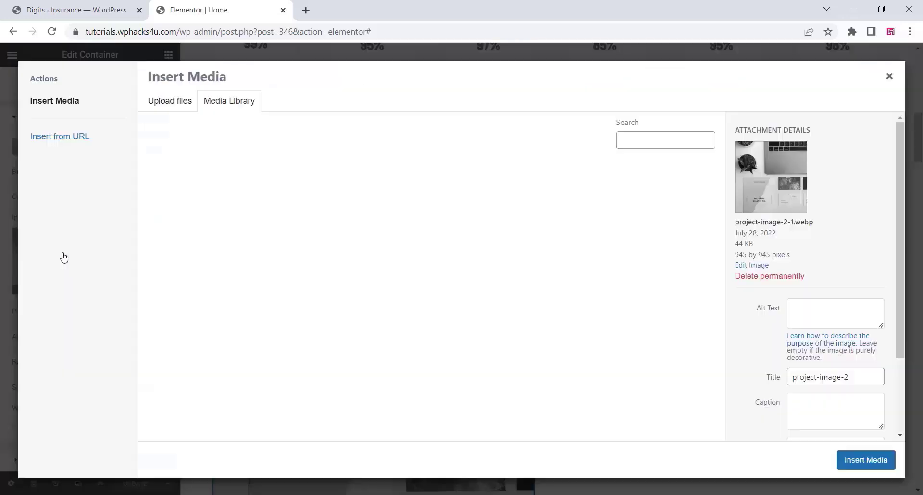
click(163, 101)
click(530, 271)
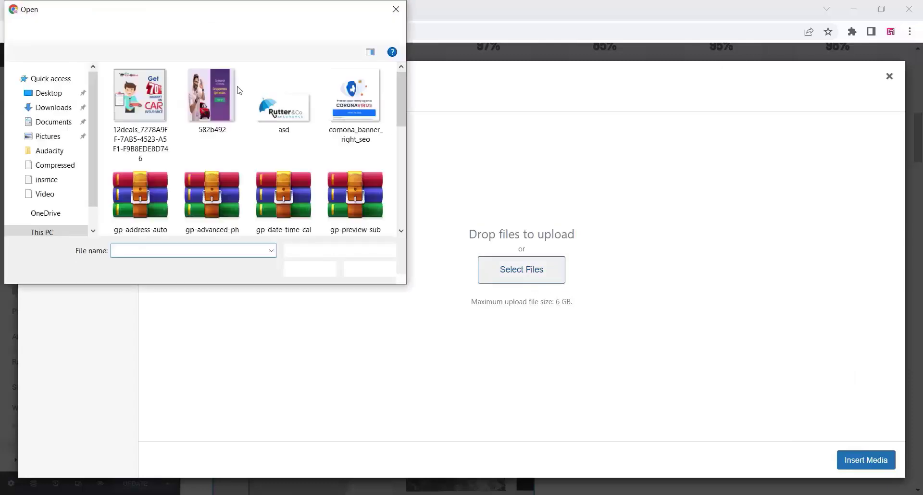
click(207, 100)
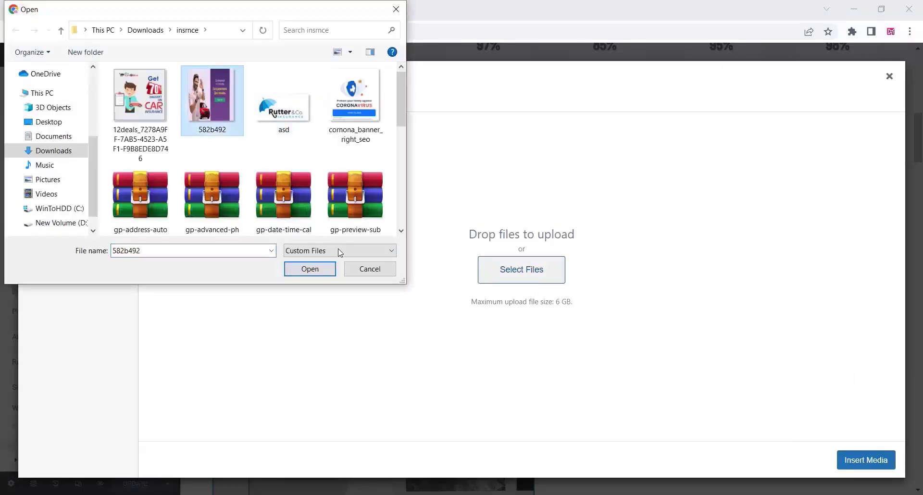
click(309, 269)
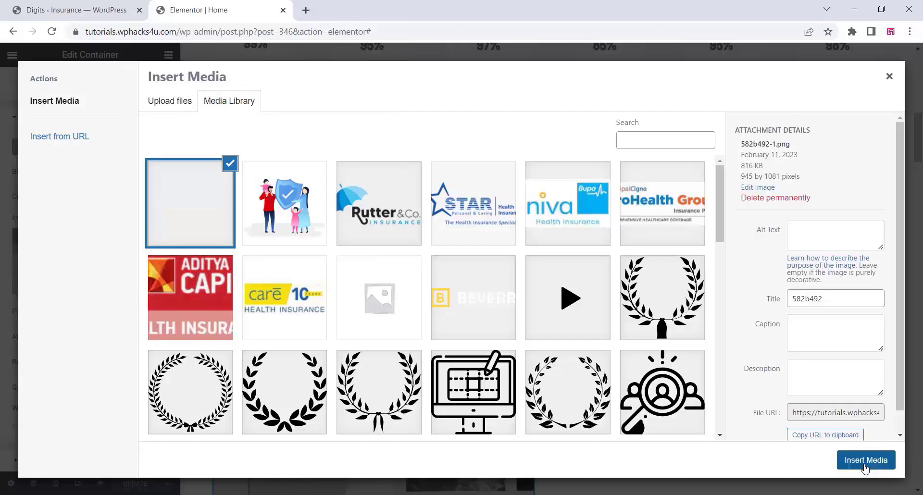
click(859, 467)
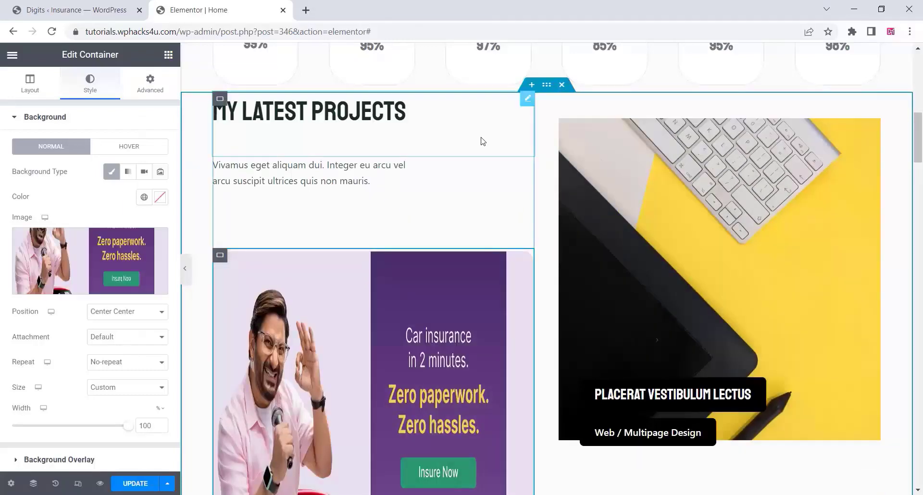
scroll(652, 211, down, 15)
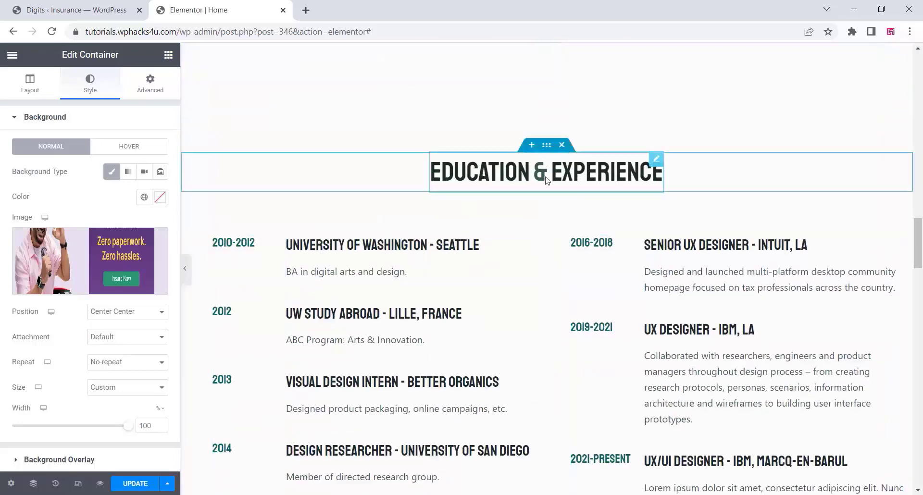
scroll(529, 255, down, 14)
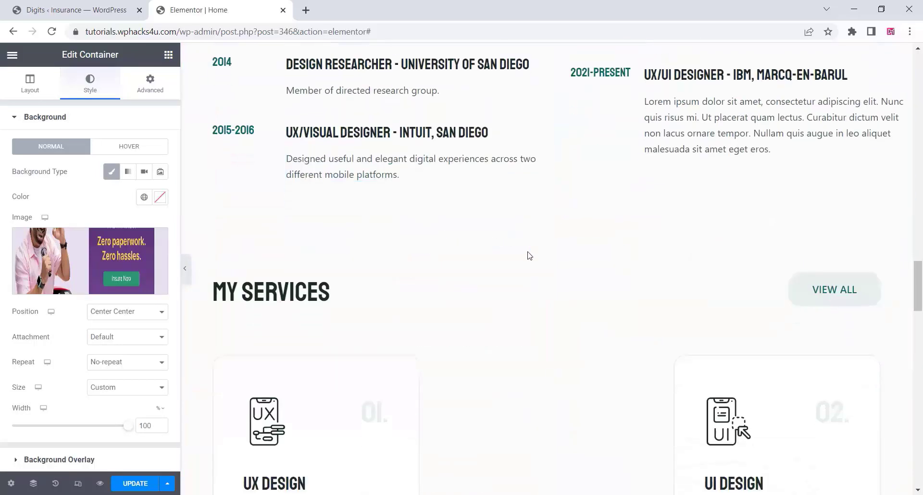
scroll(397, 265, down, 8)
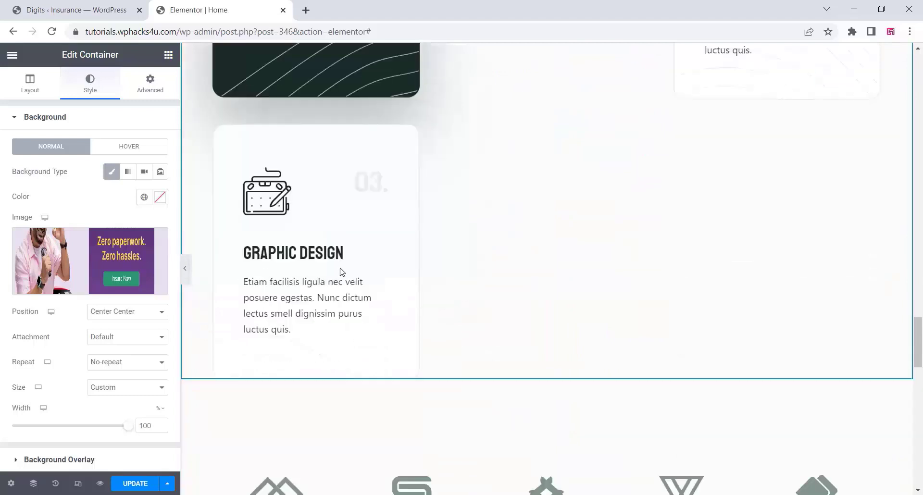
scroll(346, 346, down, 5)
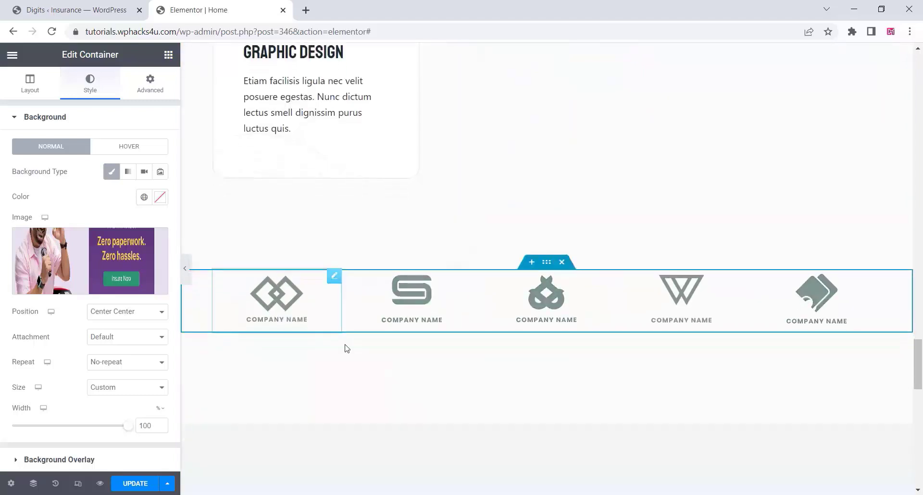
scroll(414, 365, down, 4)
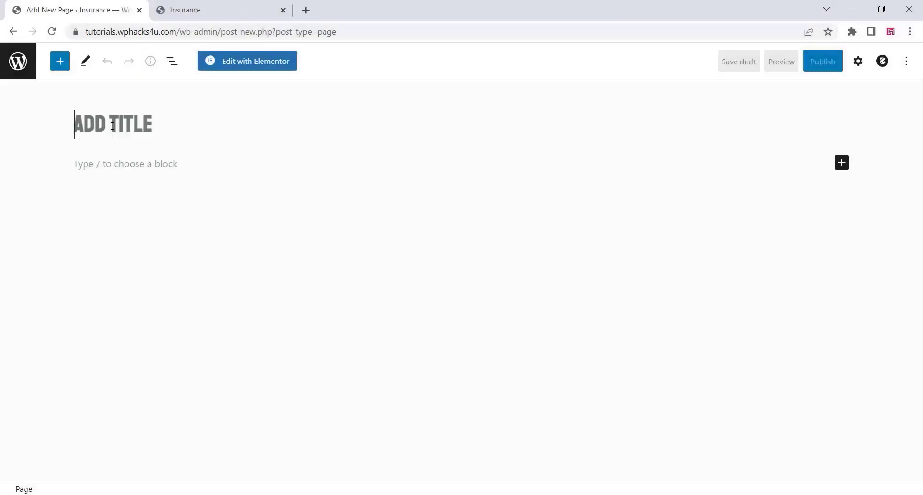
Title the new page "Health insurance" and open it for editing with Elementor.
text(HA)
key(BackSpace)
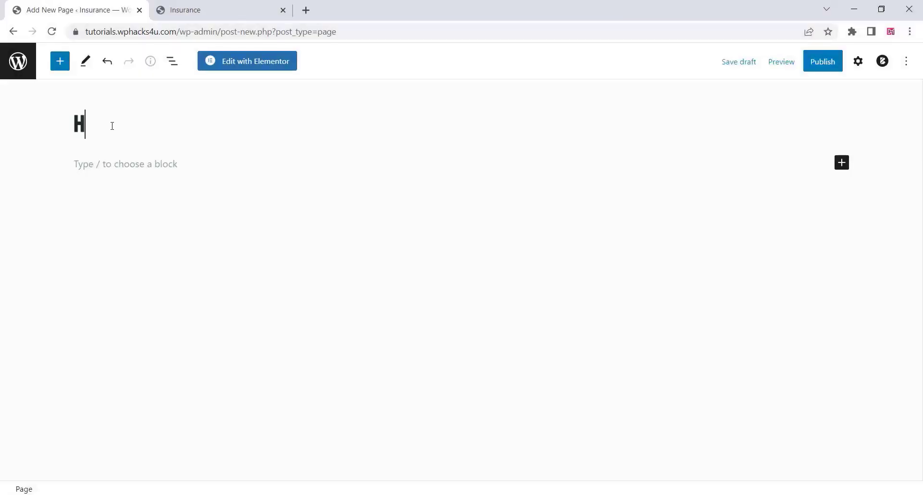
text(EALTH INSUR)
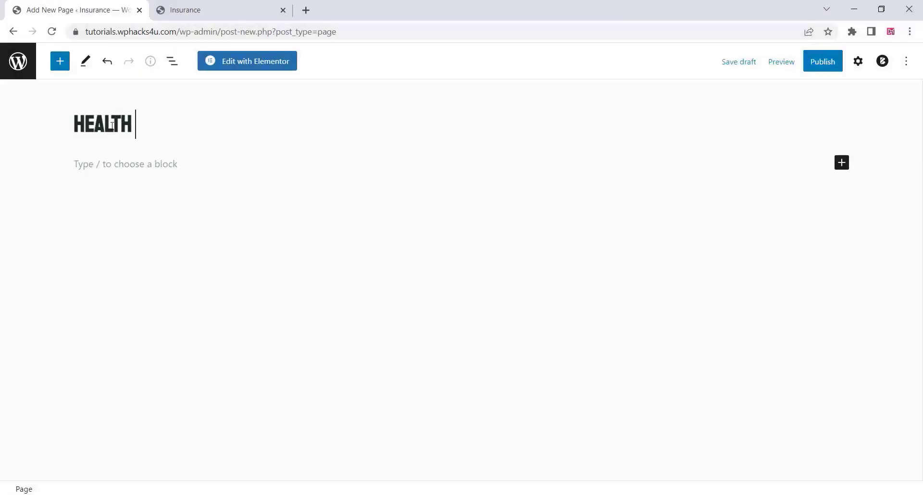
text(ANCE)
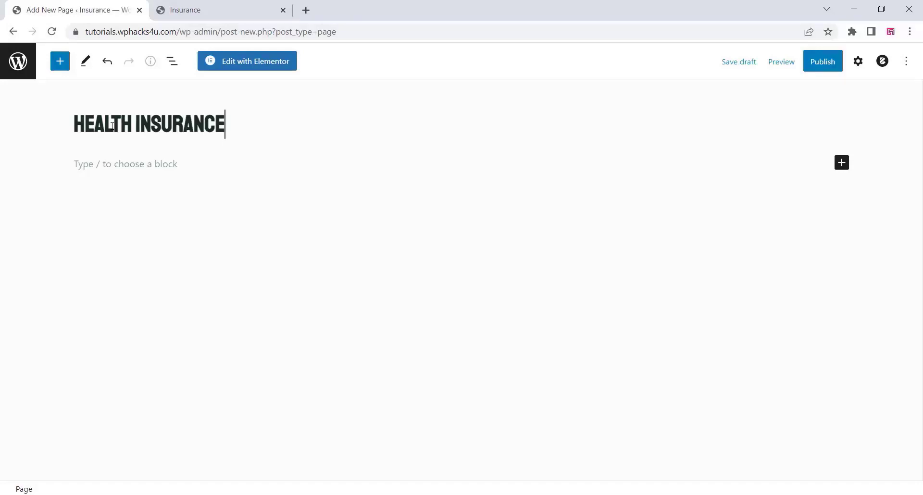
click(133, 125)
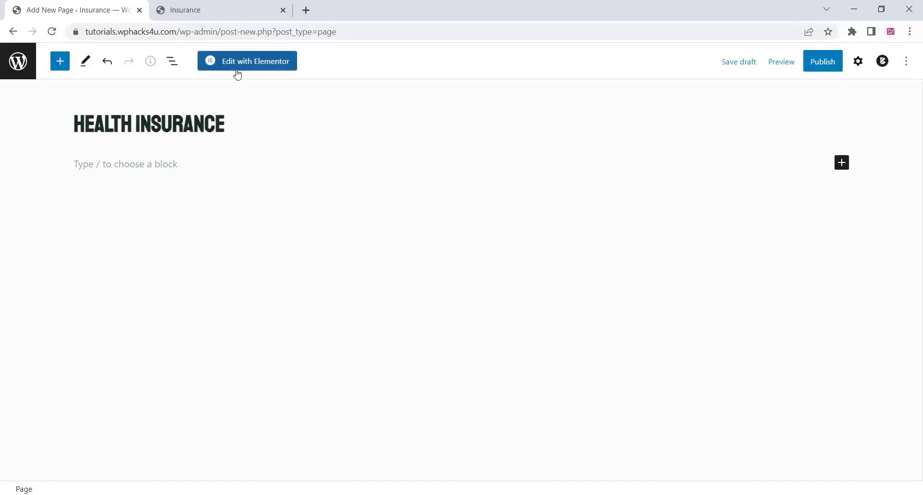
click(255, 64)
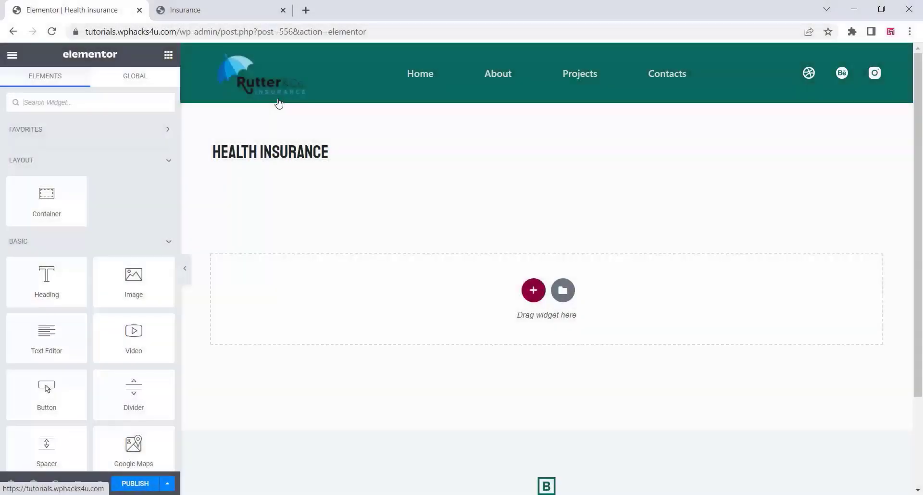
Add a container with two equal columns and place the family-and-shield image from the media library in its first column.
click(534, 290)
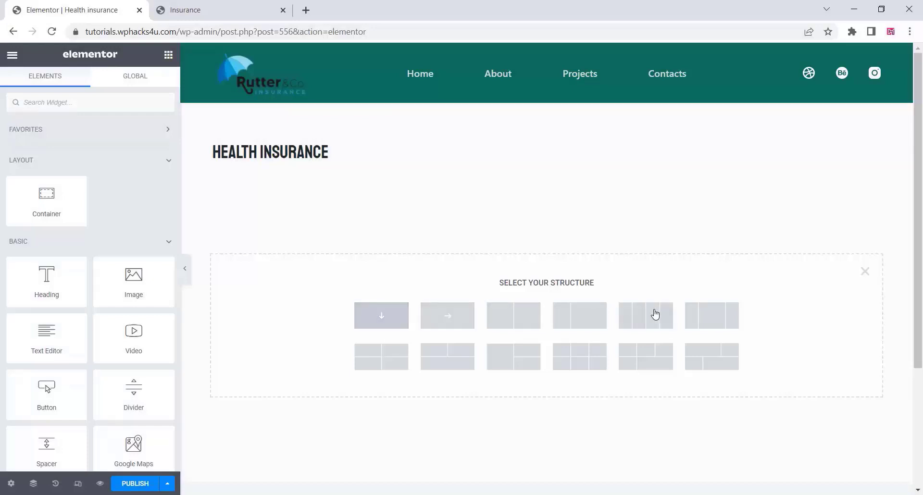
click(524, 321)
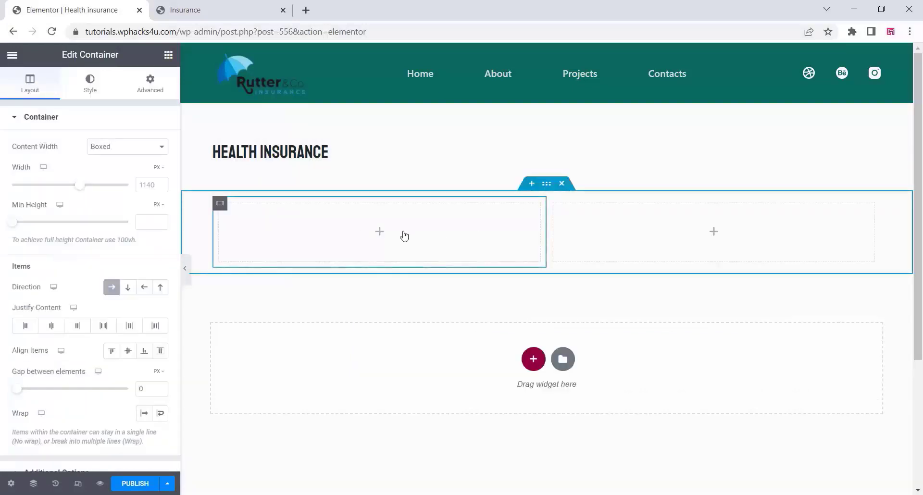
click(168, 55)
drag(128, 278, 369, 238)
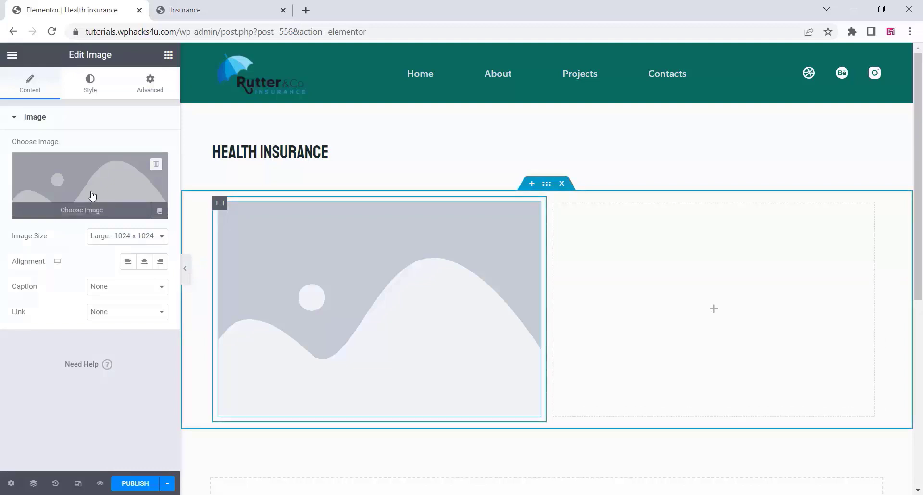
click(93, 196)
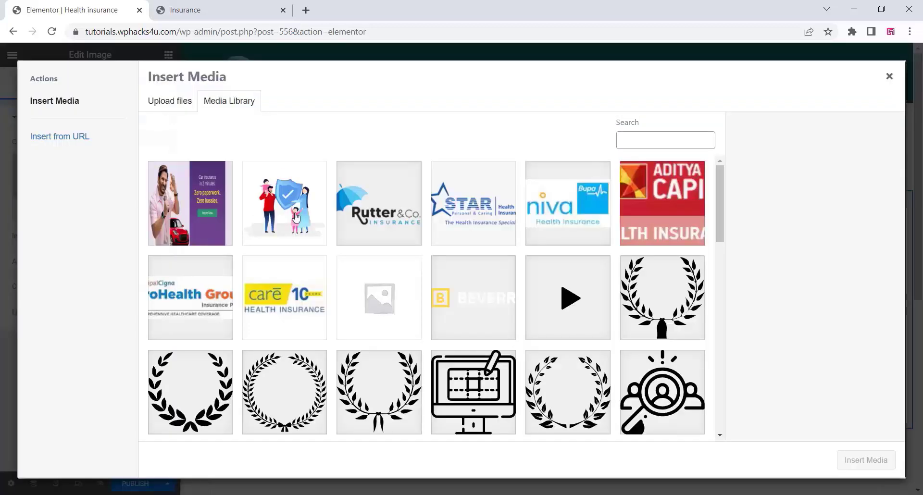
click(295, 216)
click(870, 459)
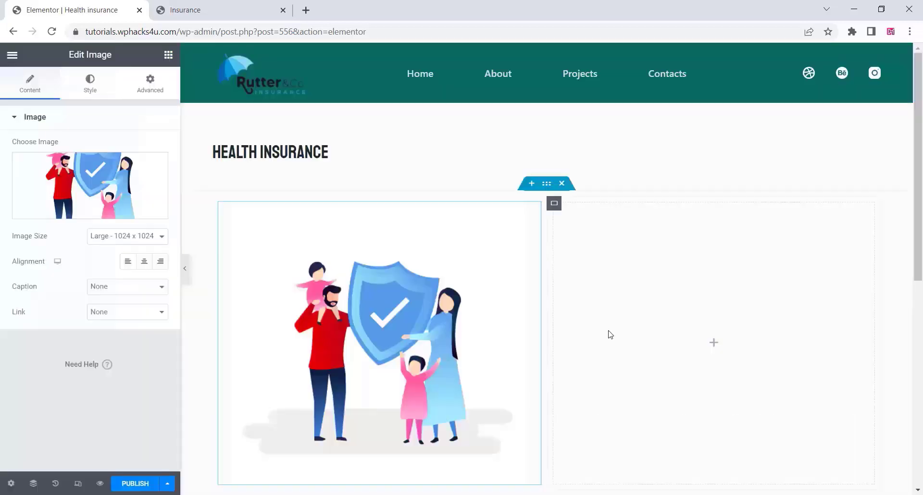
Add a Shortcode widget to the second column containing [gravityform id="1" title="false" description="false" ajax="true"].
click(715, 346)
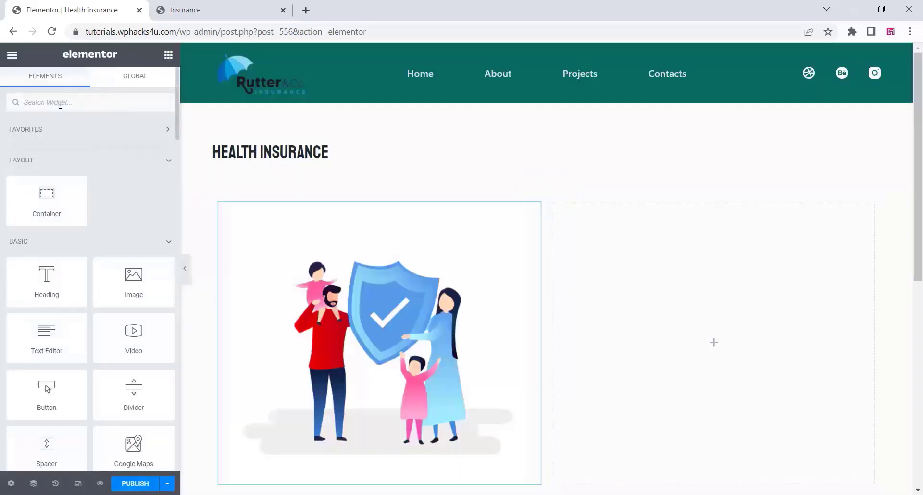
text(short)
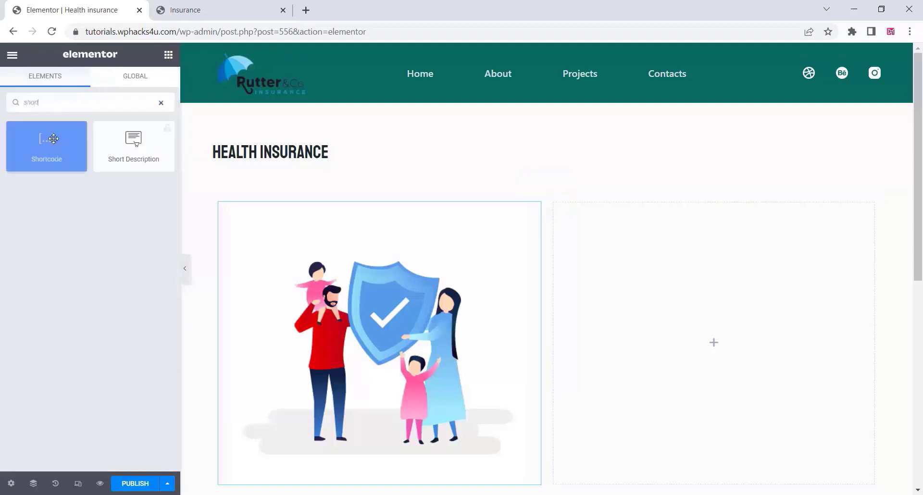
drag(46, 144, 725, 343)
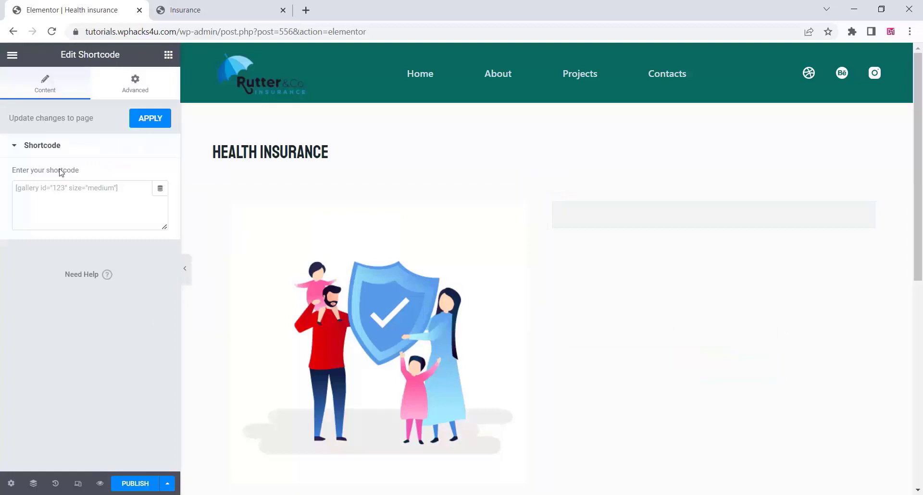
right_click(31, 187)
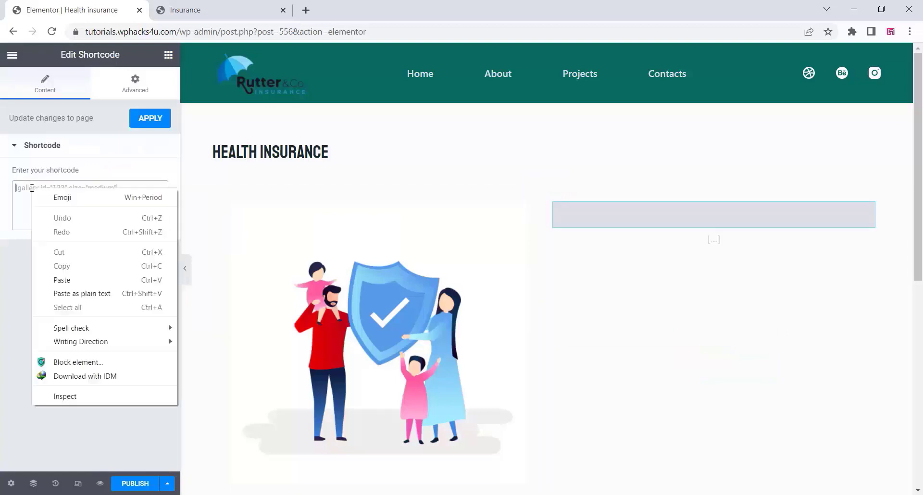
click(62, 279)
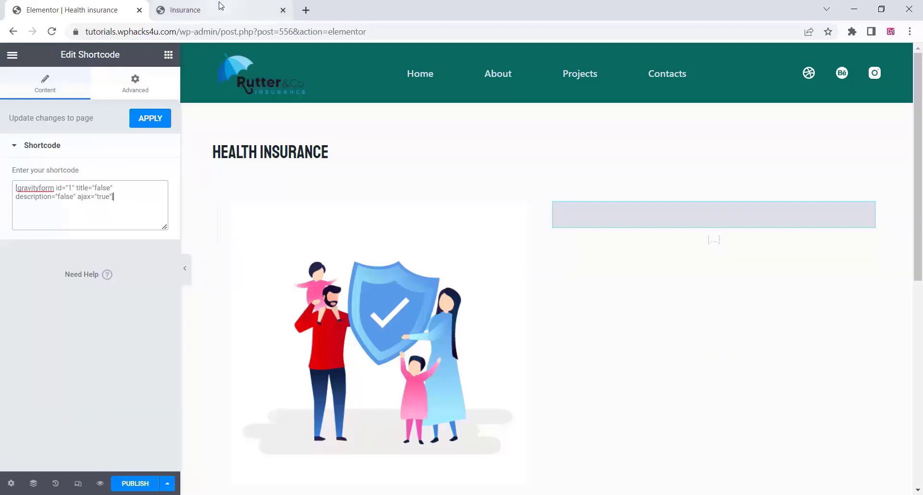
Publish the Health insurance page and view it on the live site.
click(135, 483)
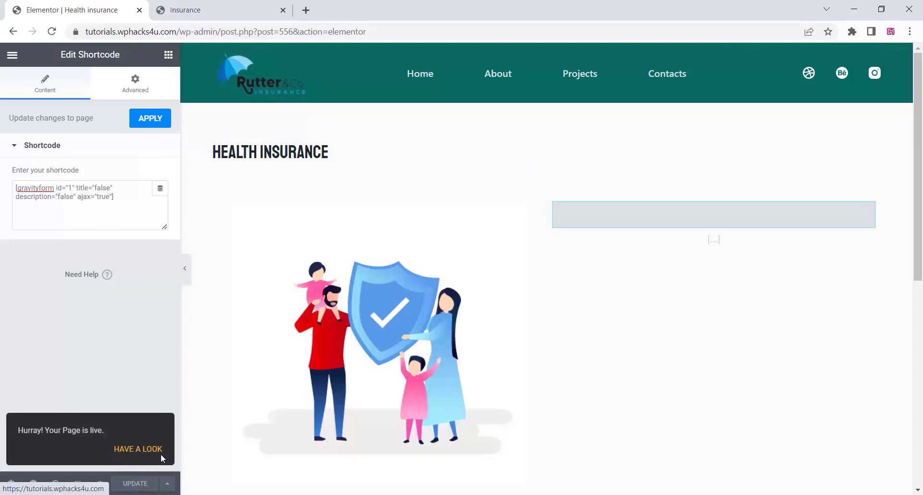
click(12, 54)
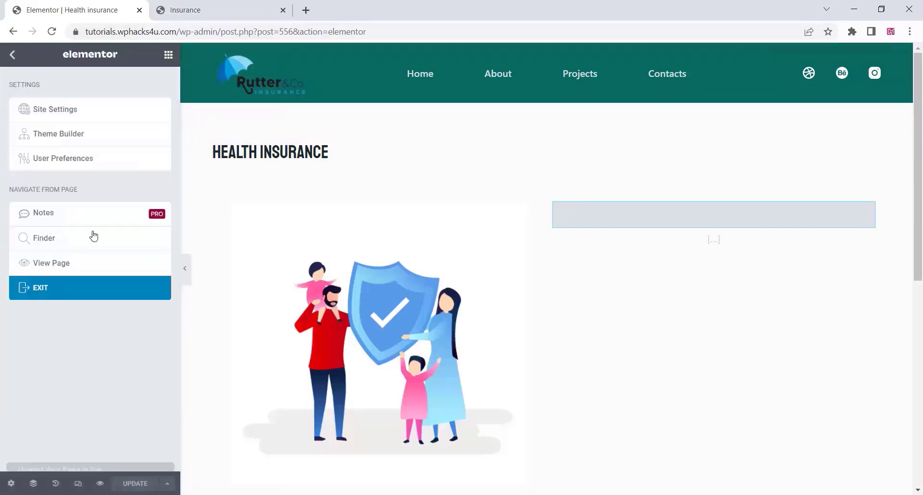
click(64, 264)
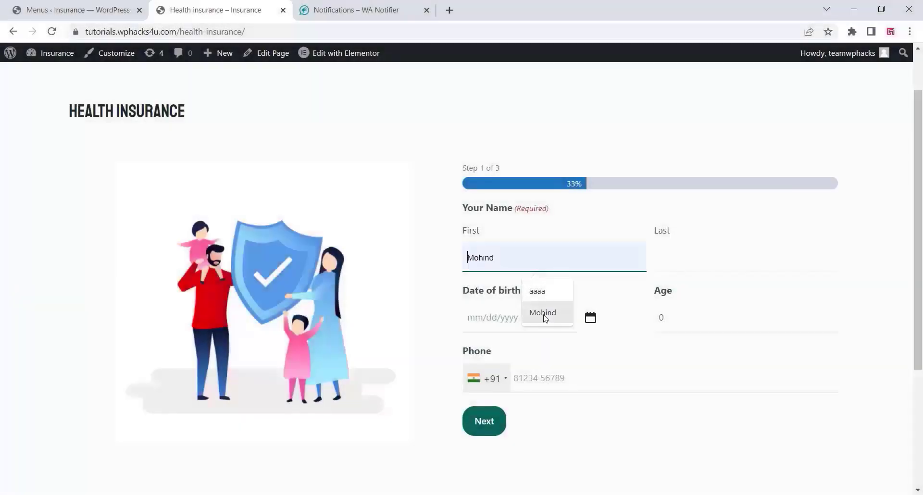
Fill in the first form page with the customer's first and last name, date of birth and phone number.
click(544, 315)
click(688, 268)
click(737, 319)
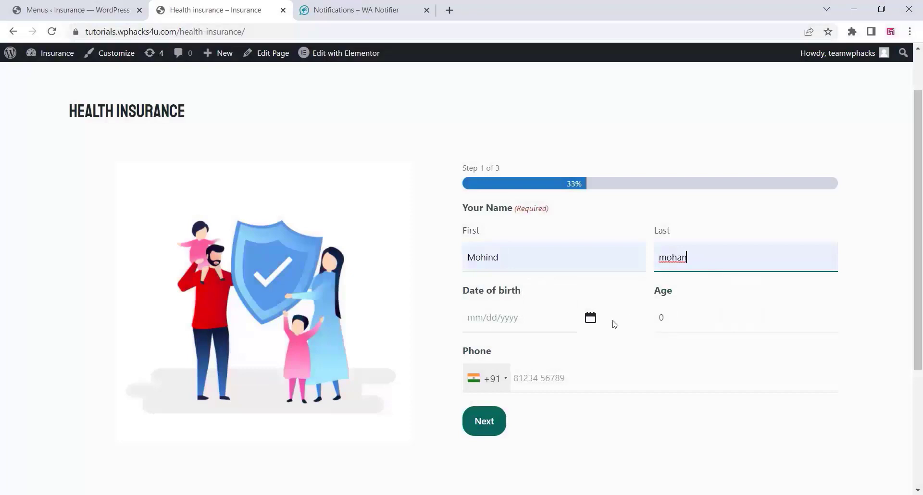
click(591, 318)
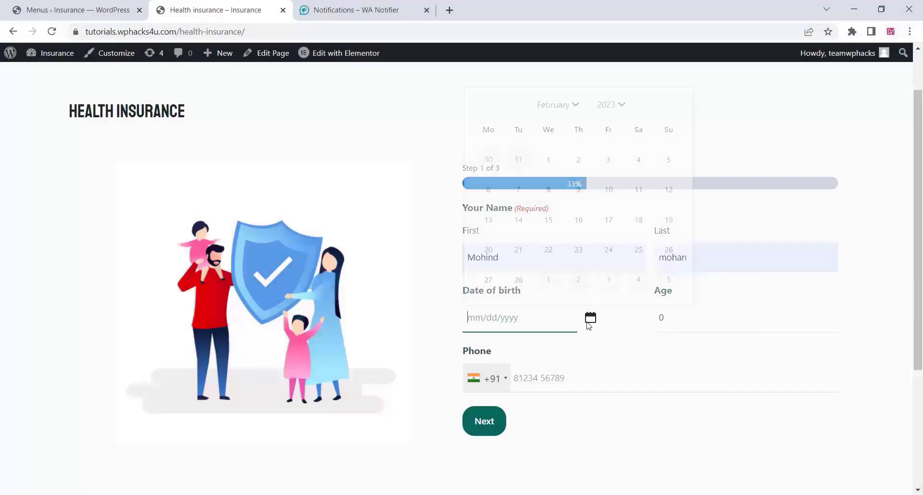
click(614, 104)
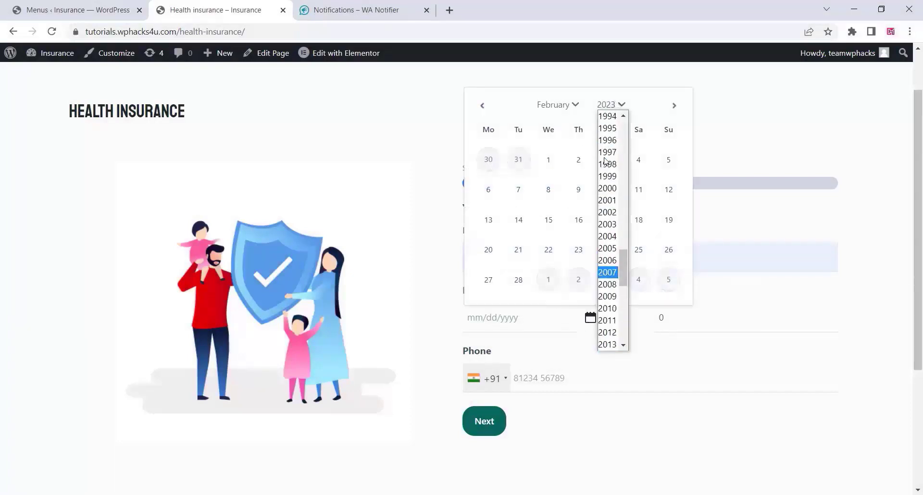
scroll(617, 178, up, 8)
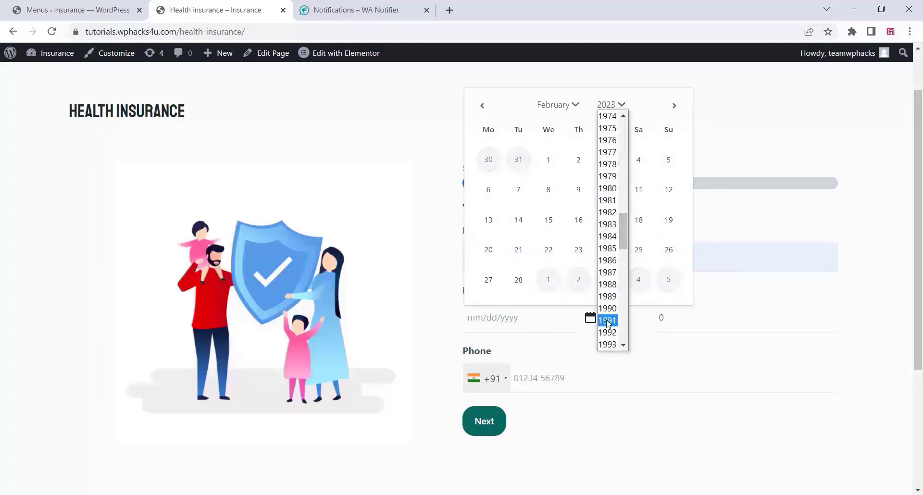
click(615, 333)
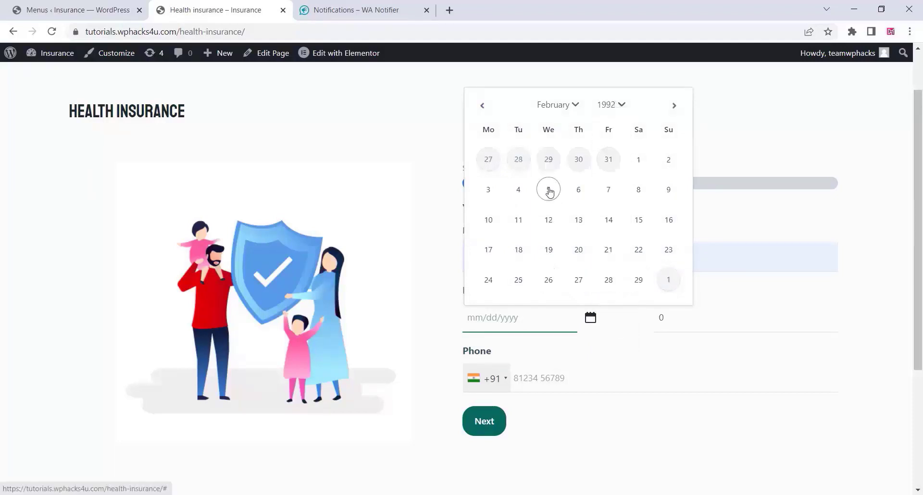
click(549, 190)
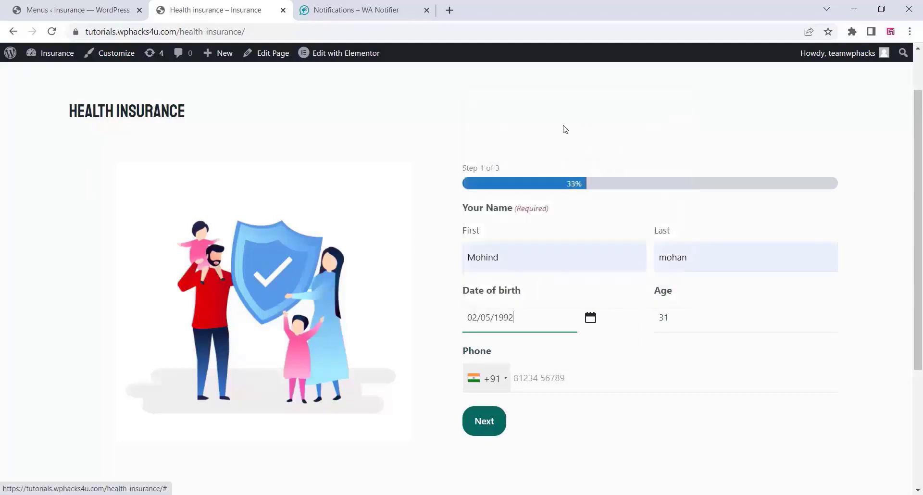
click(541, 384)
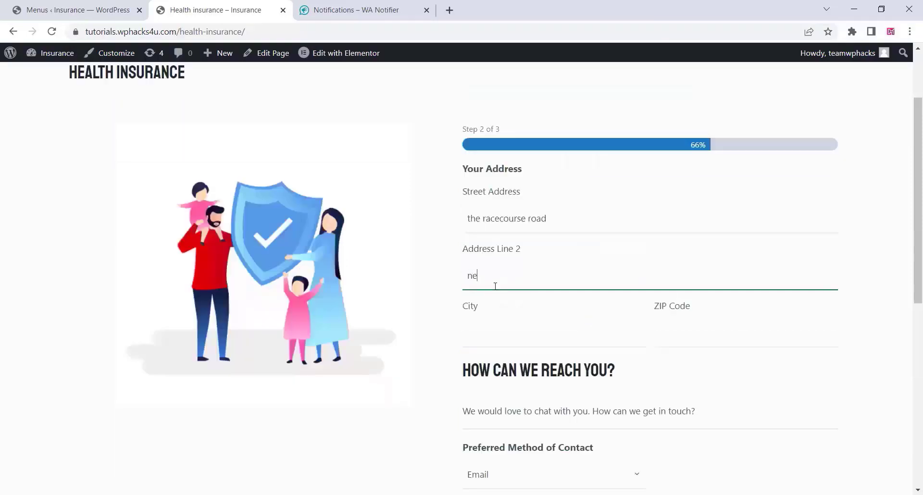
Complete the form's address section with the customer's second address line, city and ZIP code.
text(wyork)
click(497, 331)
text(newyork)
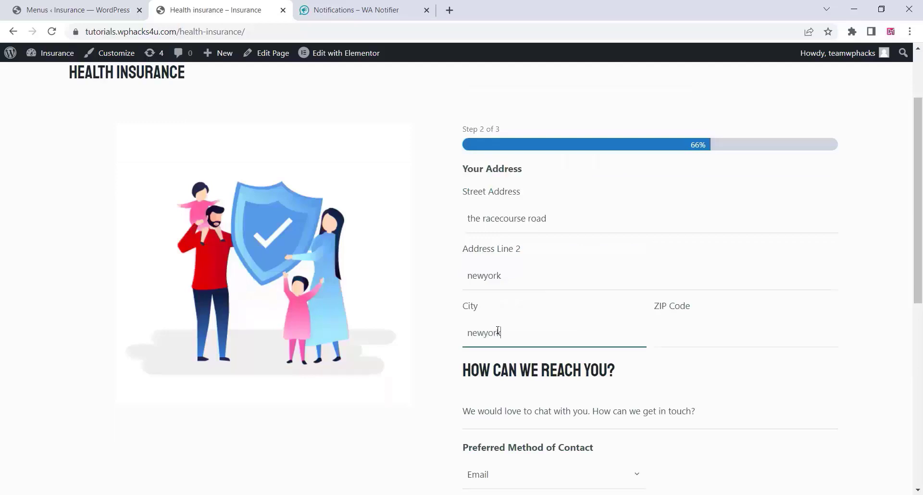
click(663, 332)
text(123456)
Enter the customer's e-mail address, copy it into the confirmation field and advance to the form's last page.
scroll(597, 233, down, 3)
click(494, 381)
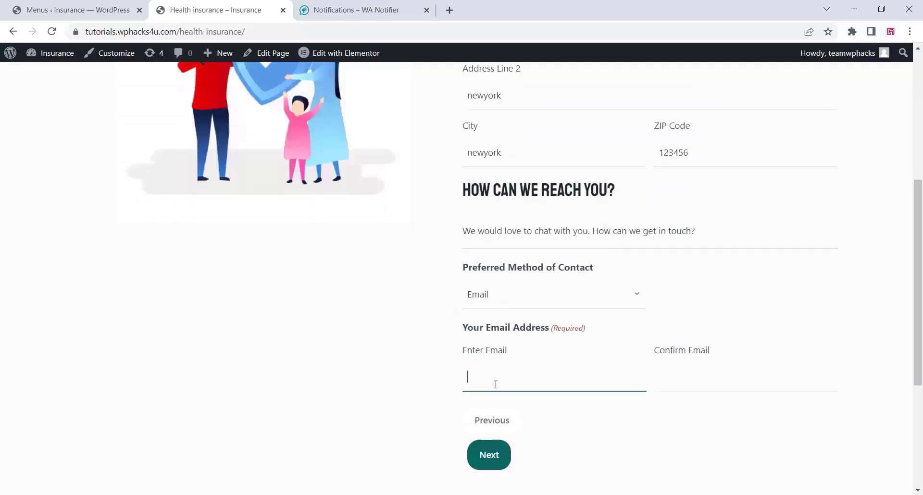
drag(548, 378, 466, 379)
key(ctrl+c)
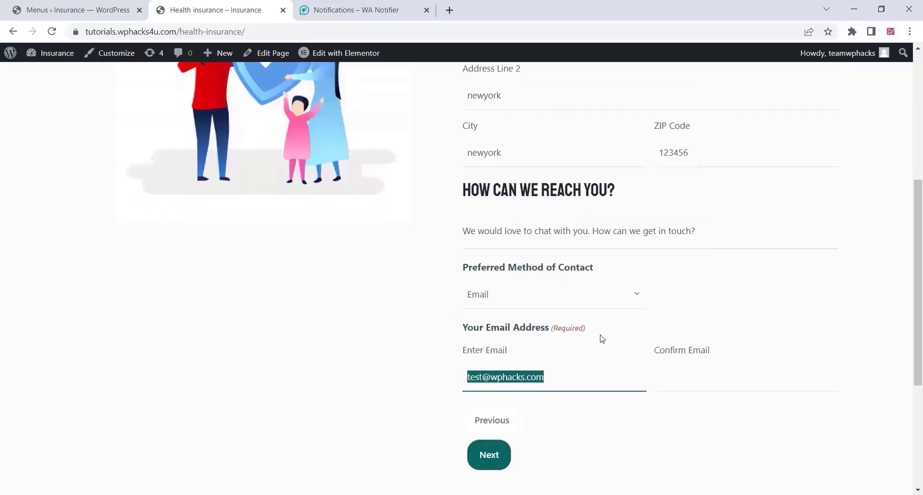
right_click(666, 383)
click(692, 277)
click(486, 459)
Enter "aaaaaa" as the comment and submit the health insurance form without a file.
click(527, 289)
text(aaaaaa)
scroll(505, 336, down, 3)
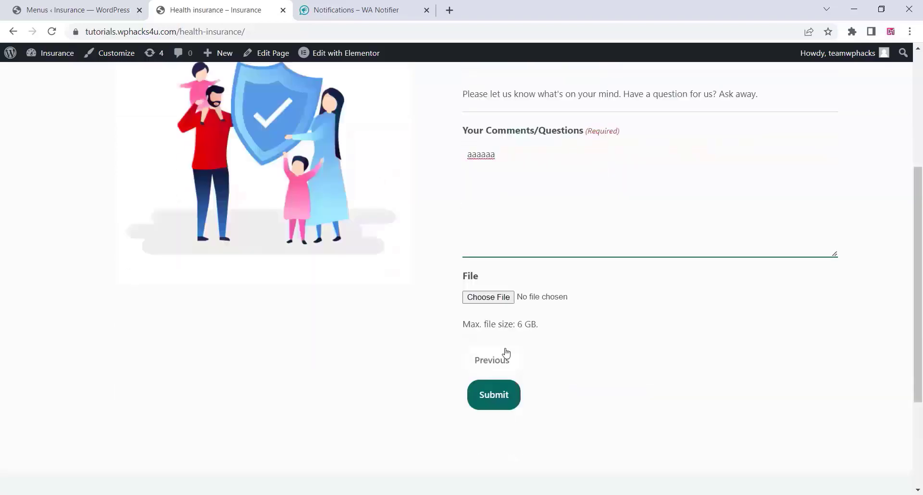
click(497, 339)
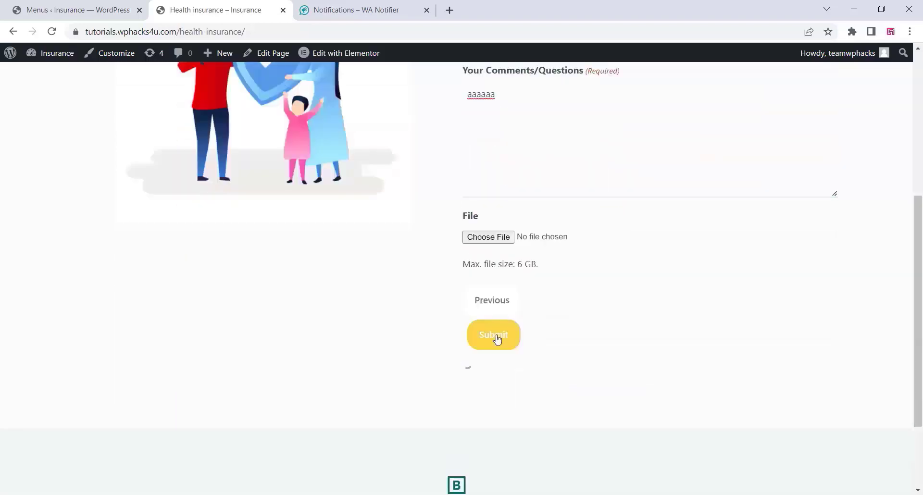
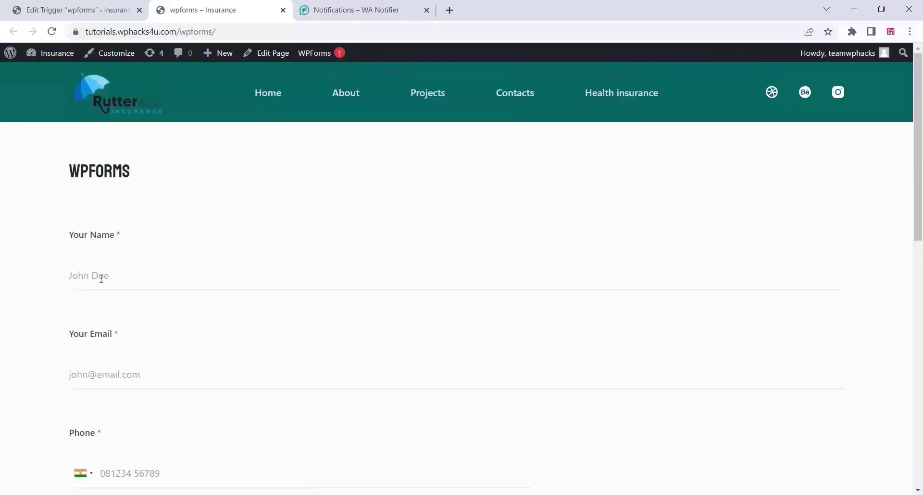
Fill in the wpforms page's name and e-mail fields with the customer's full name and e-mail address.
click(101, 278)
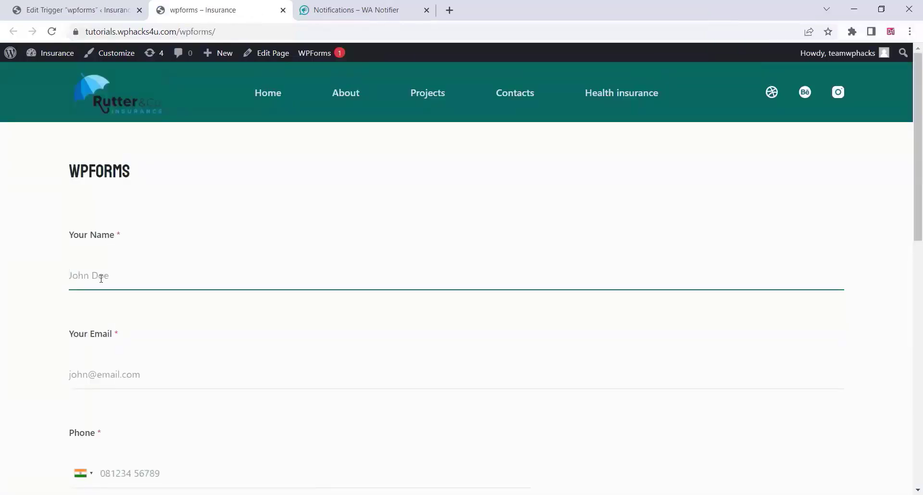
text(Alex pa)
right_click(101, 278)
click(123, 290)
scroll(138, 287, down, 1)
scroll(138, 287, down, 2)
click(97, 263)
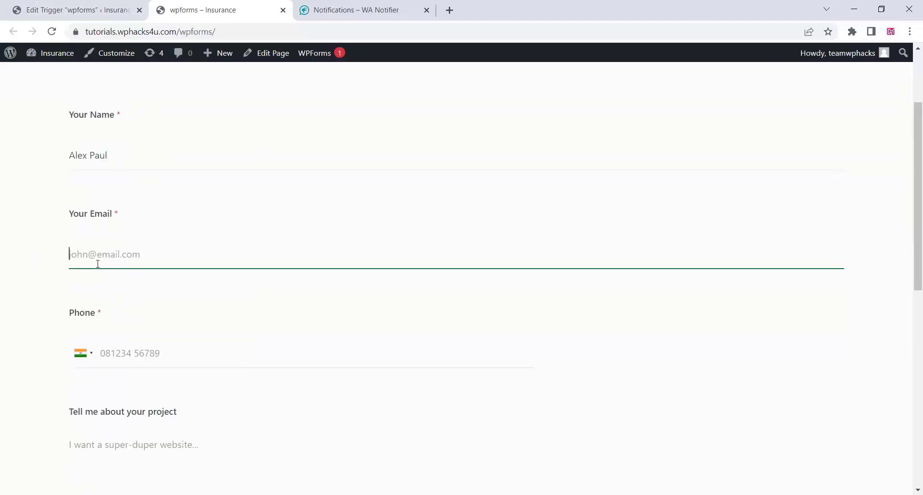
Enter "i want a e-commerce website" as the project description, choose the 5-10k budget and submit the form.
click(101, 362)
scroll(130, 250, down, 5)
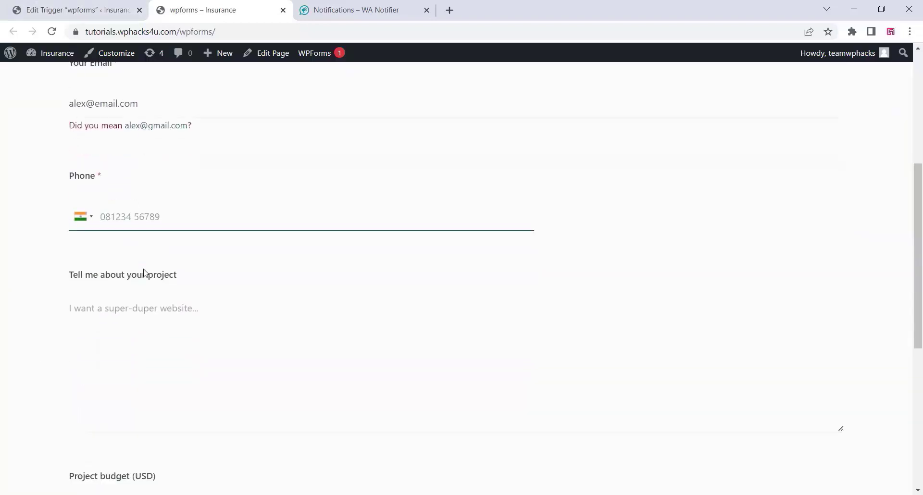
click(122, 226)
text(i want)
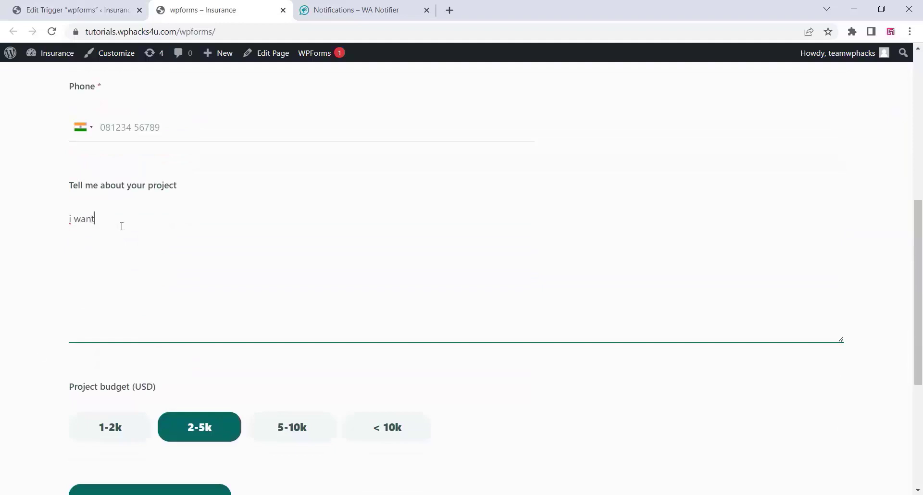
text( a e-commerce website)
click(280, 426)
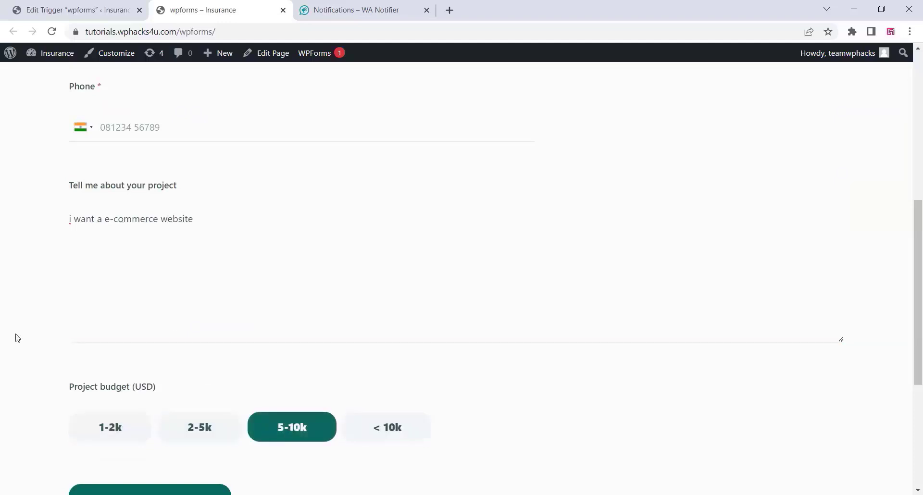
scroll(139, 323, down, 4)
click(139, 322)
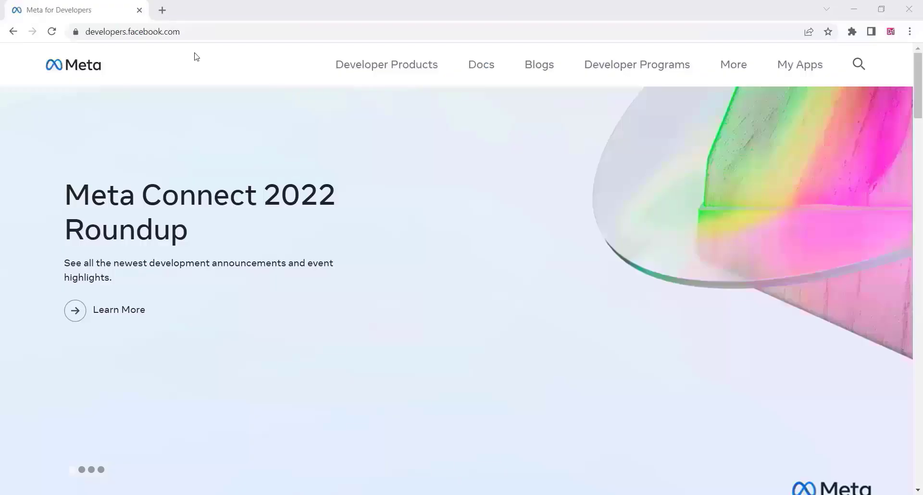
In Meta for Developers, create a Business app named Wphacks4u with the contact e-mail and no Business Manager account.
click(800, 68)
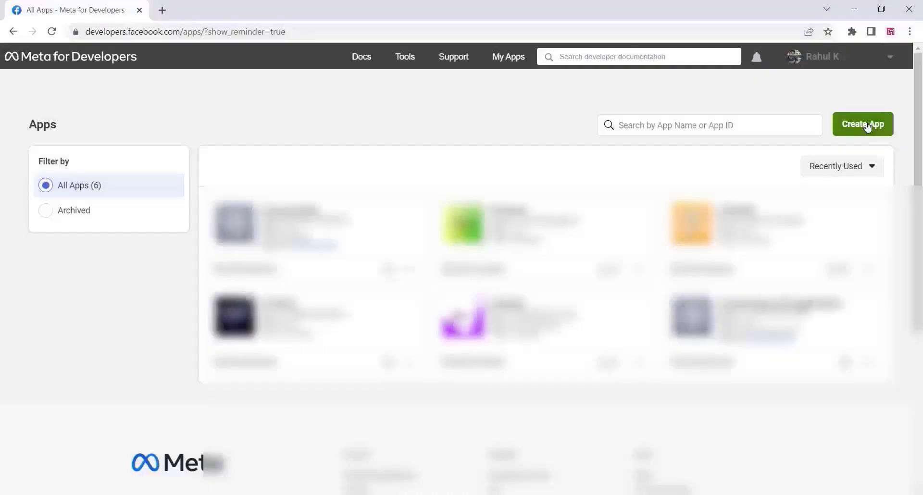
click(868, 126)
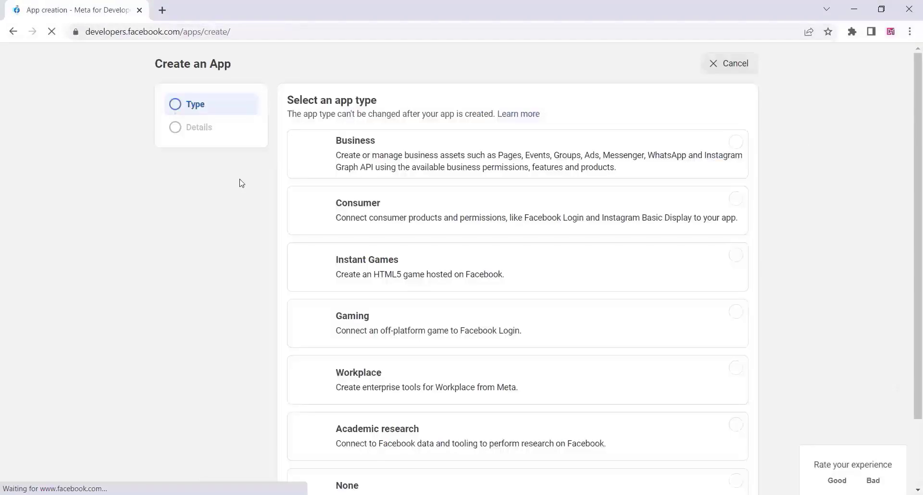
click(509, 184)
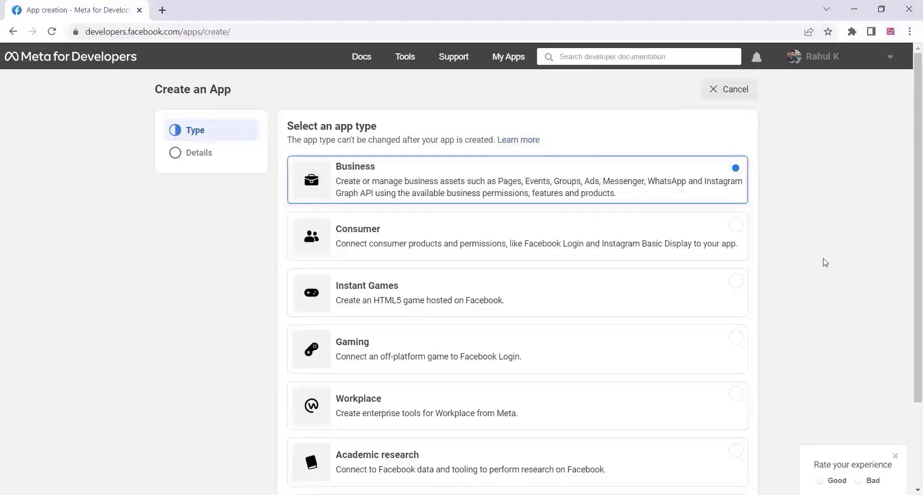
scroll(825, 262, down, 3)
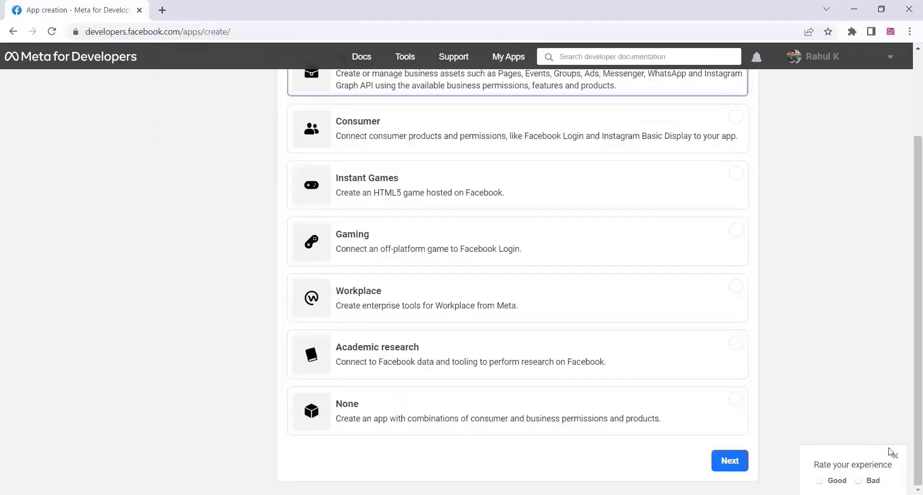
scroll(413, 247, up, 1)
scroll(413, 246, up, 1)
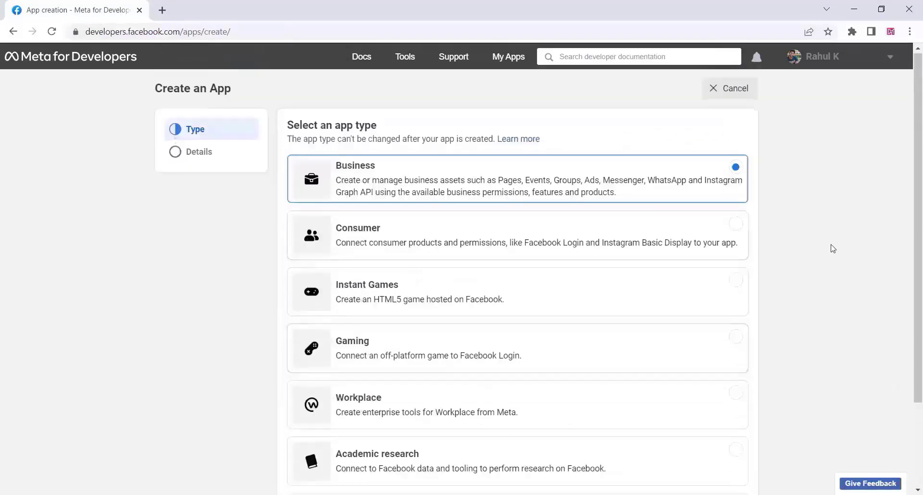
scroll(829, 249, down, 3)
click(728, 461)
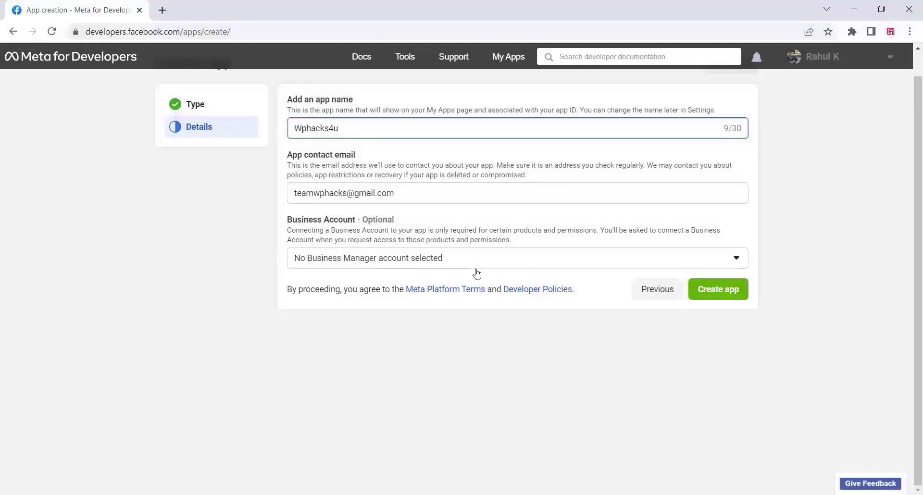
click(712, 291)
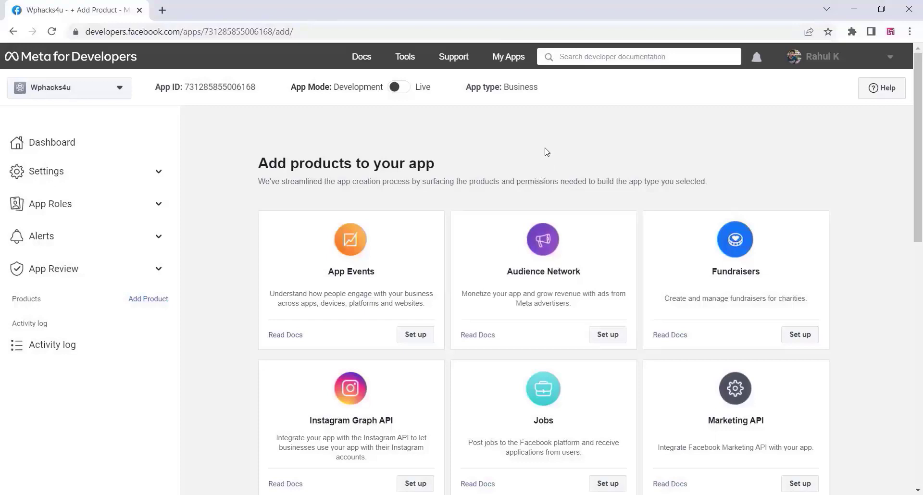
Add the WhatsApp product to the app, using the option to create a business account.
scroll(545, 154, down, 5)
scroll(596, 278, down, 4)
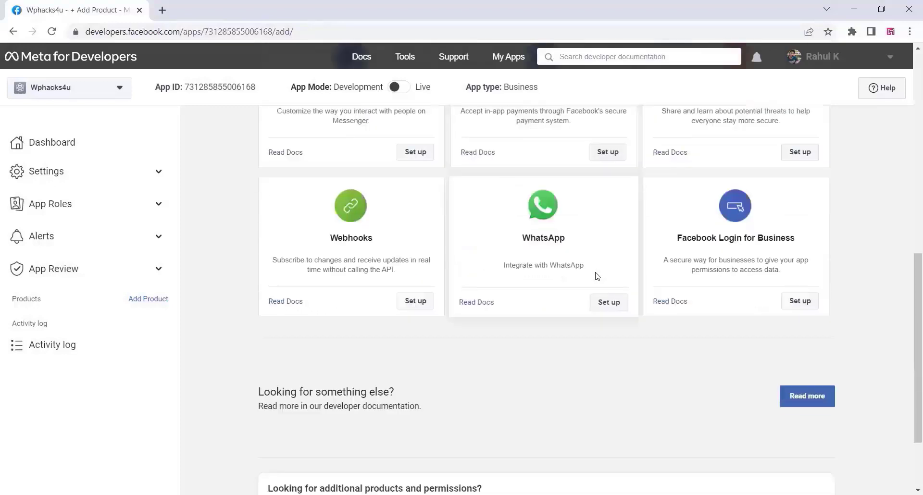
click(611, 305)
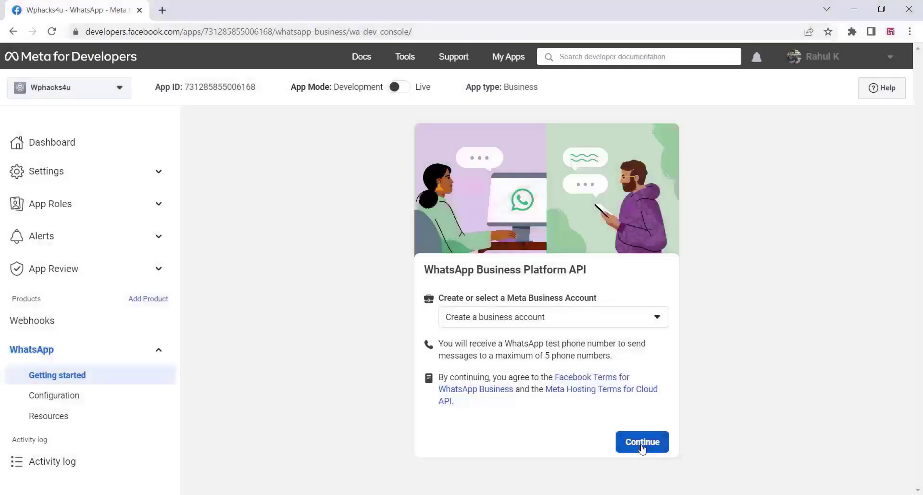
click(642, 442)
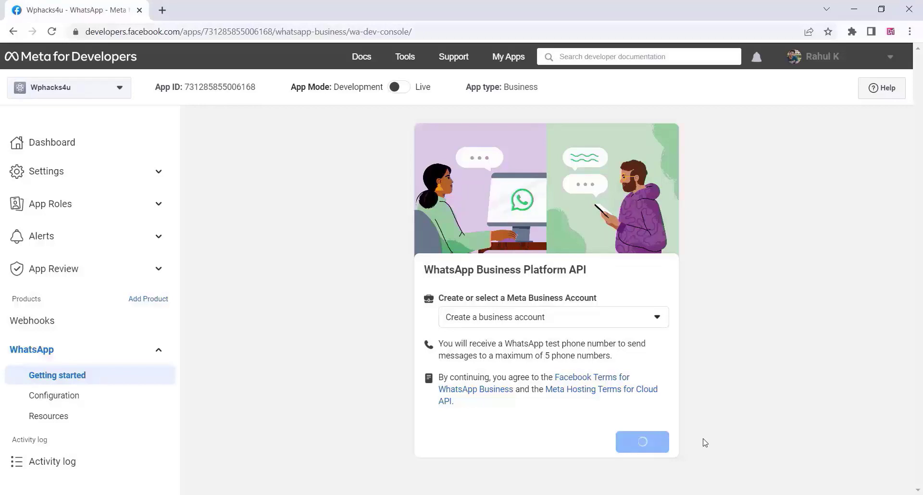
Add a recipient phone number with the India +91 country code and send it the WhatsApp test message.
scroll(524, 351, down, 1)
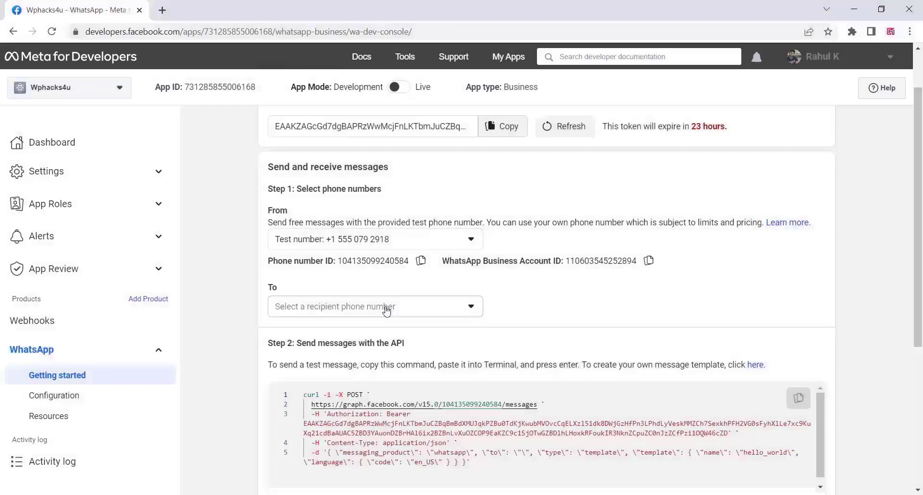
click(386, 311)
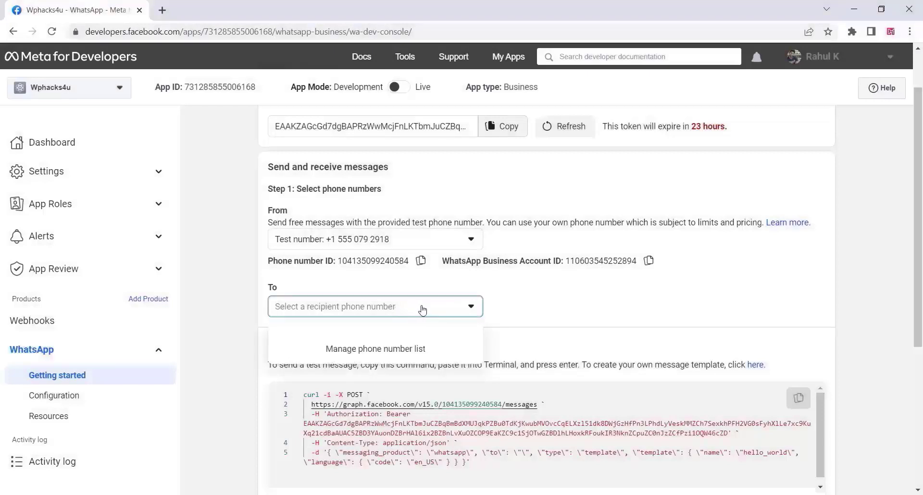
click(378, 350)
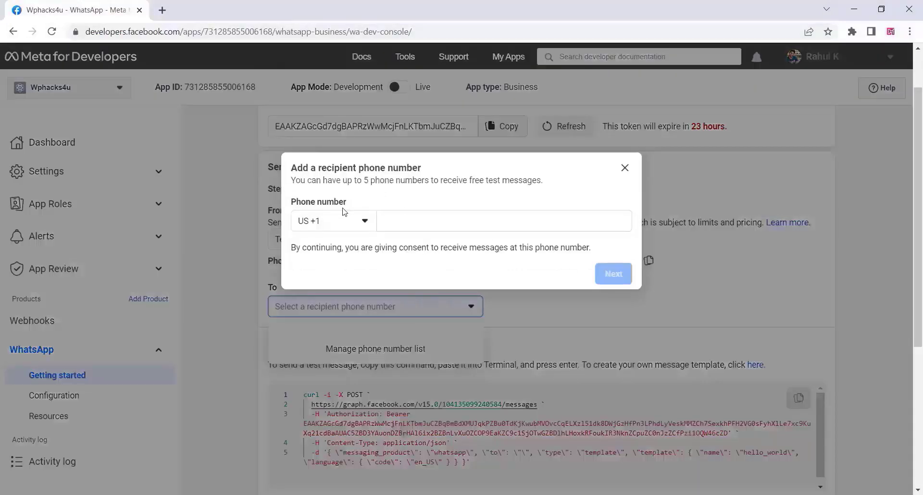
click(349, 229)
text(ind)
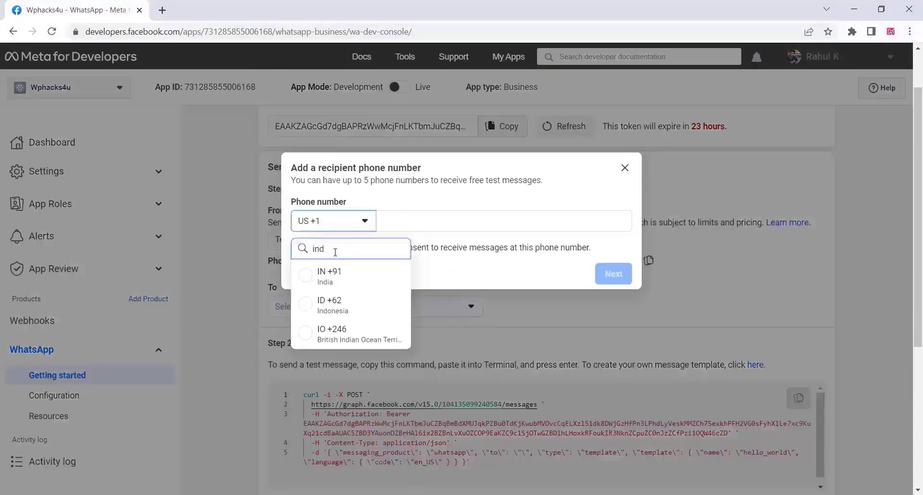
click(308, 274)
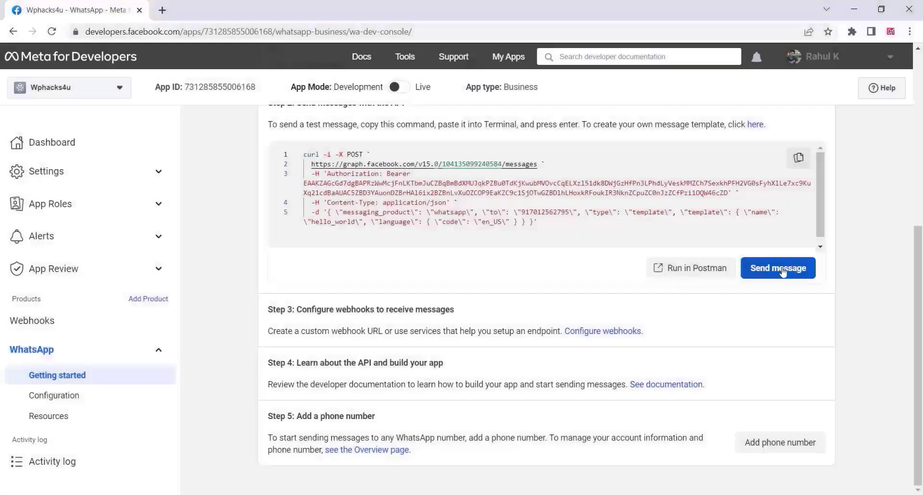
click(782, 271)
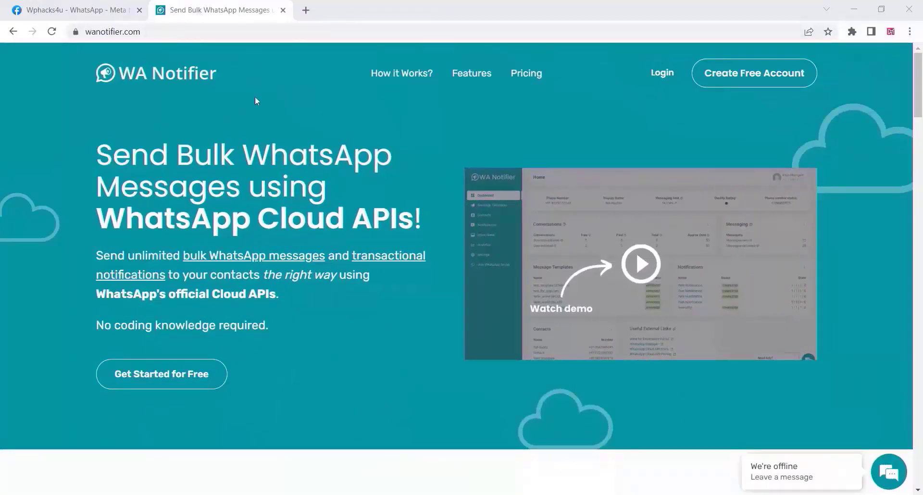
Create a free WA Notifier account and verify its e-mail address through the link received in Gmail.
click(751, 74)
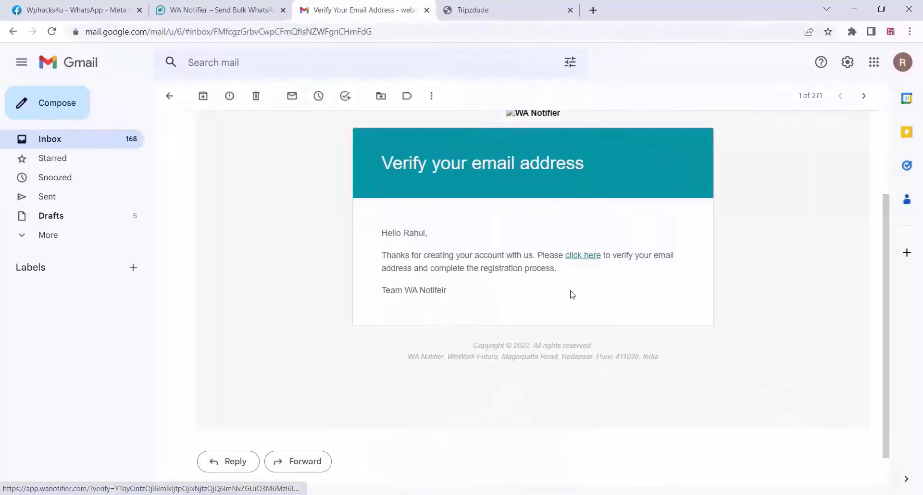
scroll(572, 294, up, 1)
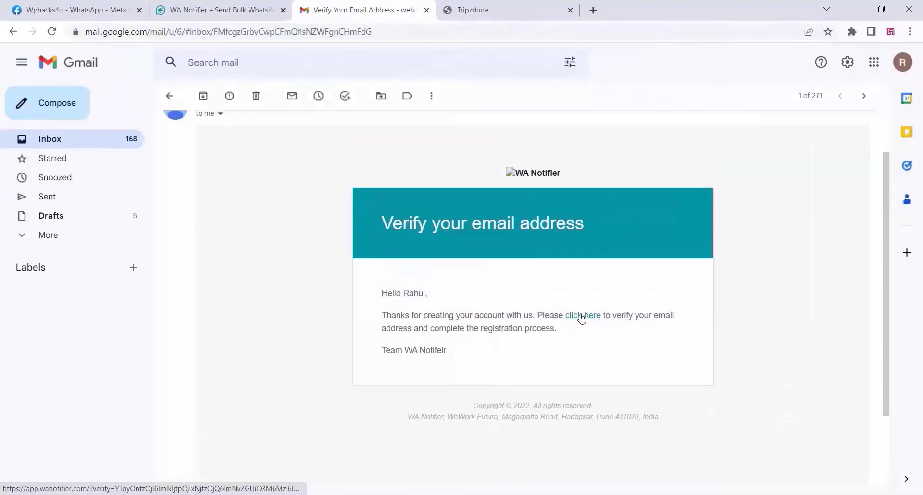
click(582, 315)
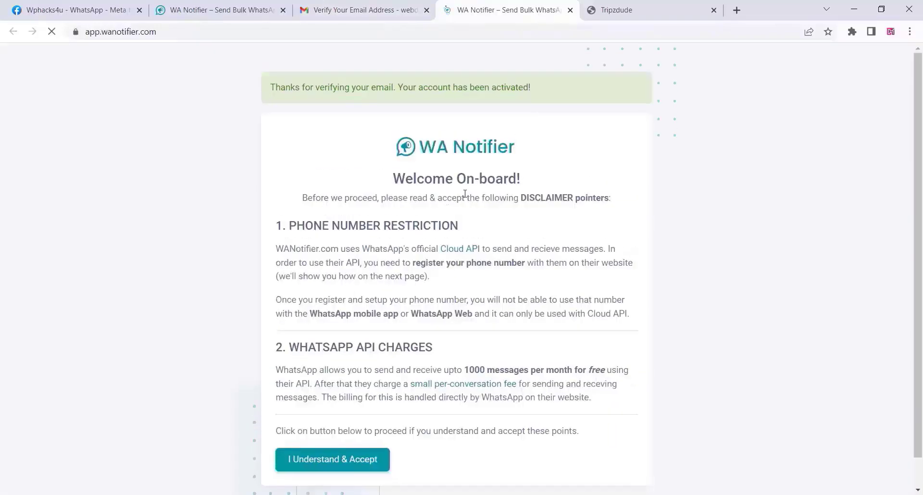
Accept the WA Notifier disclaimer and paste Meta's temporary access token into the setup's Access Token field.
scroll(465, 194, down, 1)
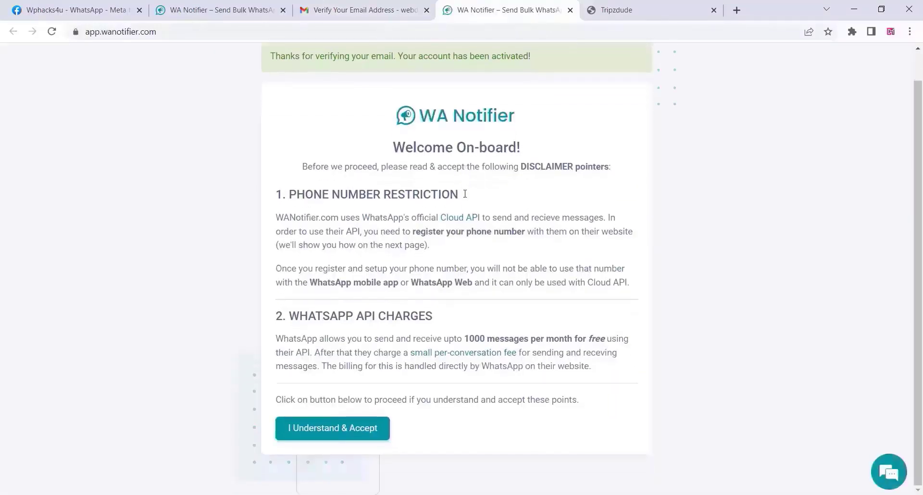
click(357, 431)
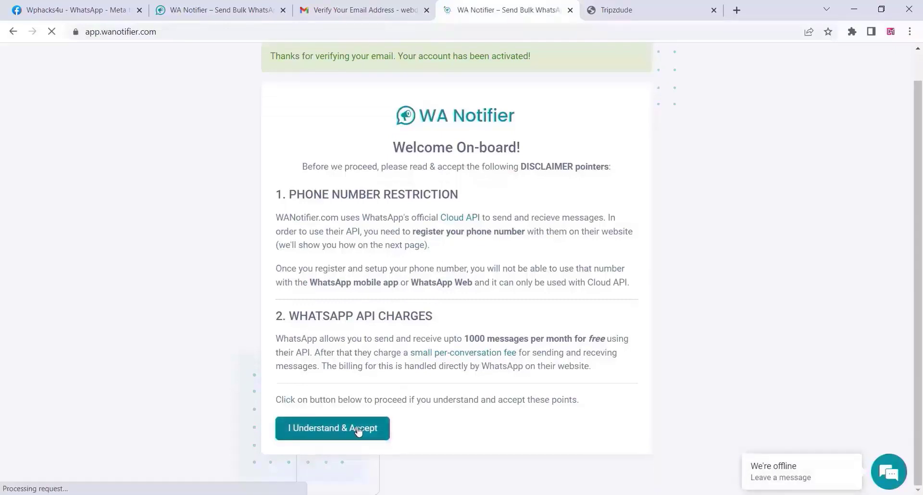
scroll(375, 289, down, 2)
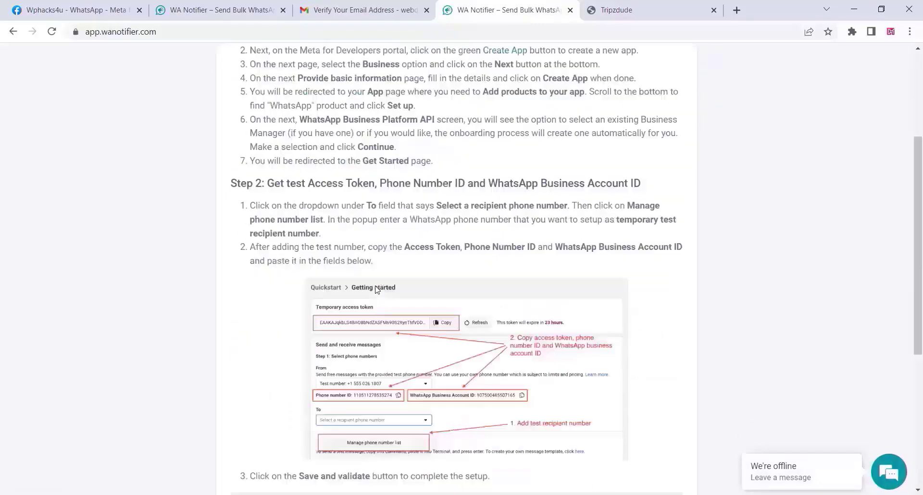
scroll(375, 288, down, 5)
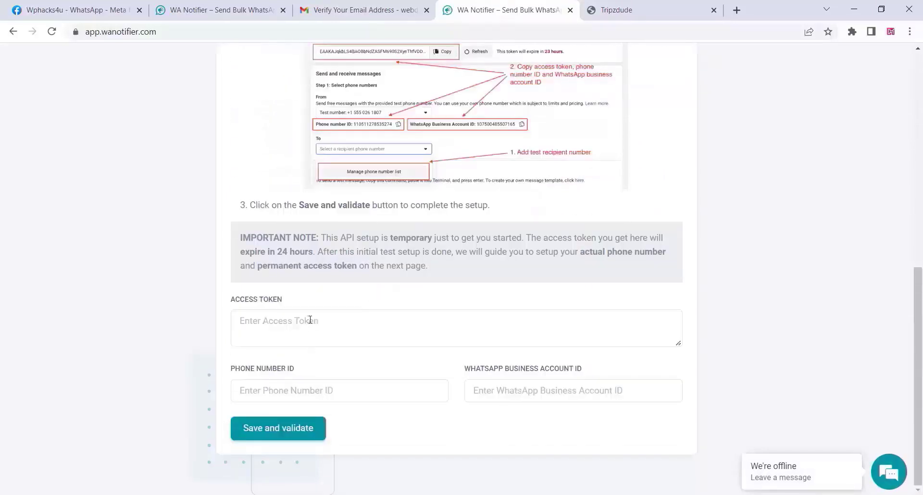
key(ctrl+1)
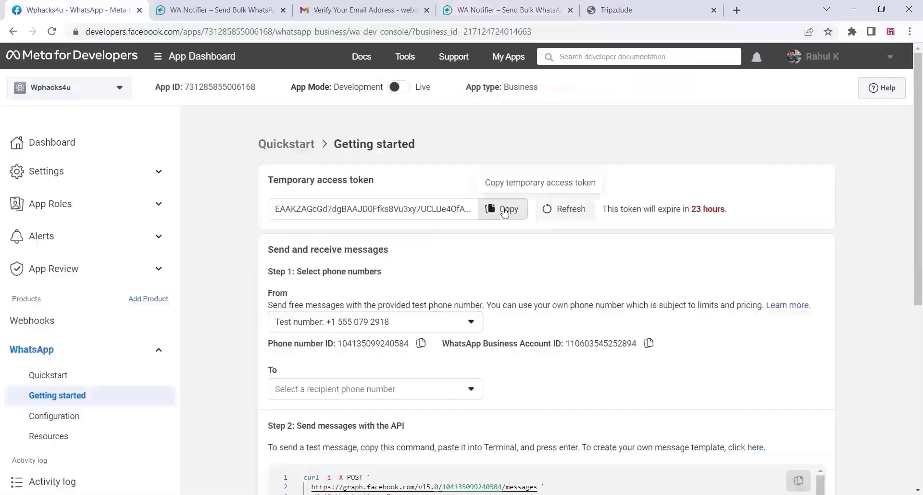
click(504, 210)
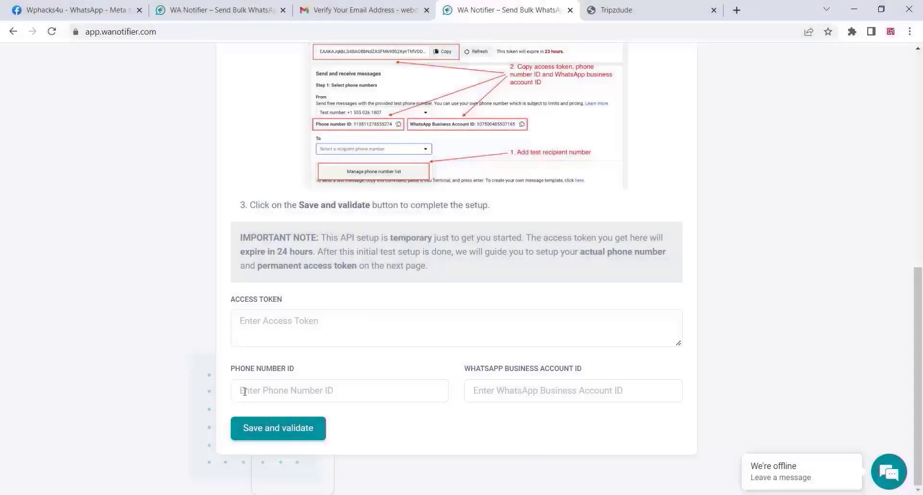
right_click(256, 314)
click(288, 187)
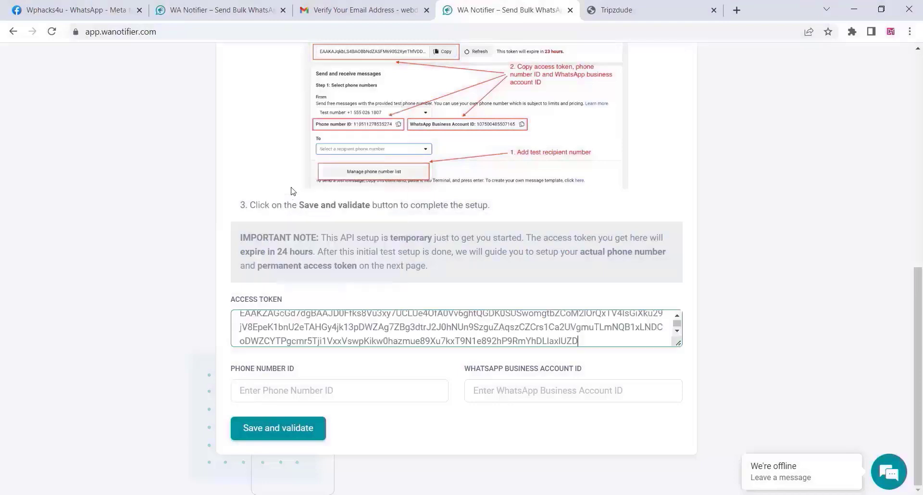
Copy the phone number ID from Meta's Getting started page into WA Notifier's Phone Number ID field.
click(68, 11)
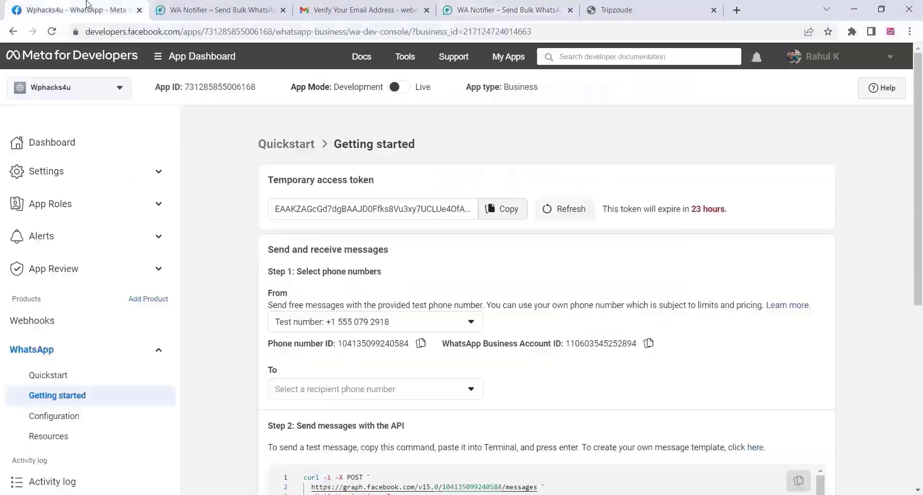
click(421, 343)
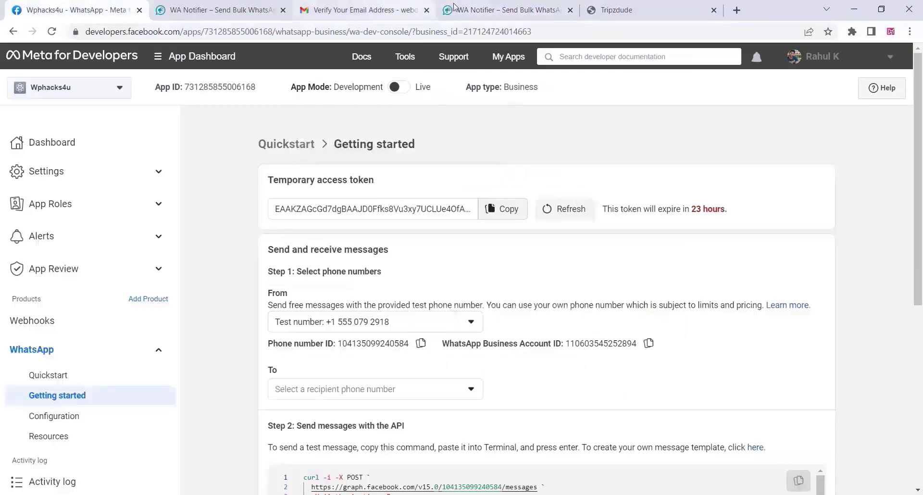
click(428, 10)
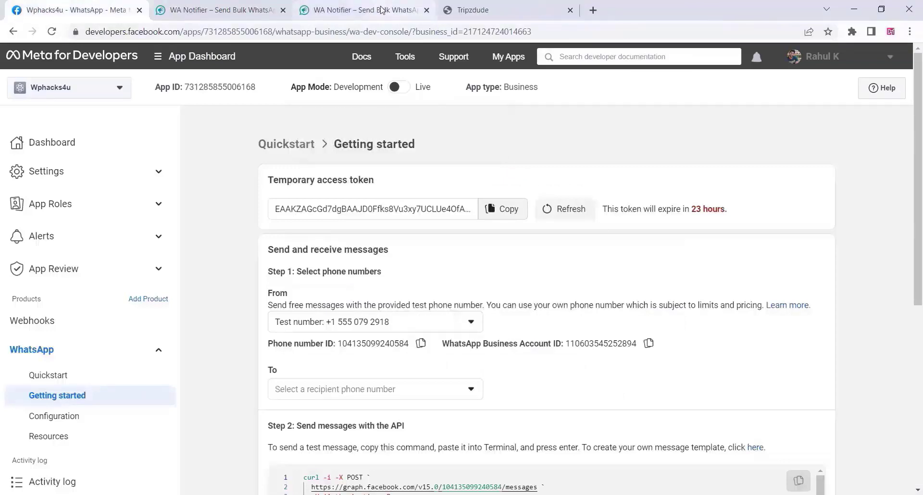
click(383, 12)
right_click(268, 389)
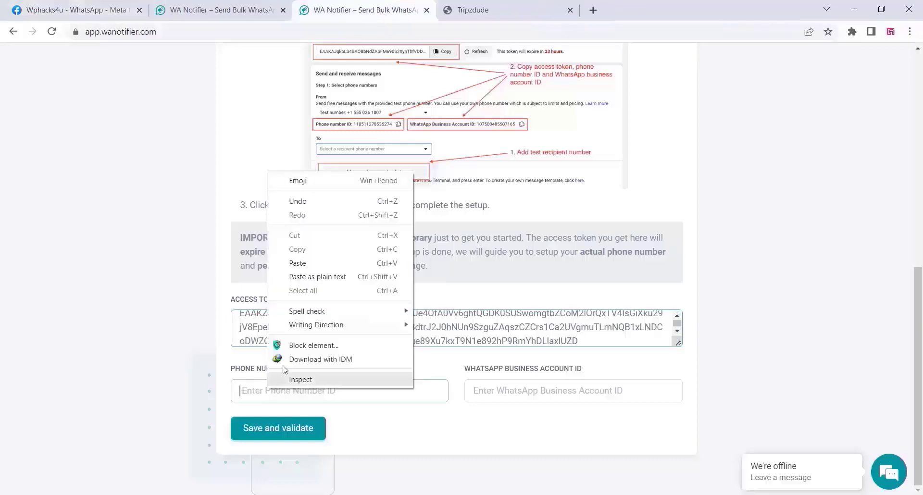
click(297, 263)
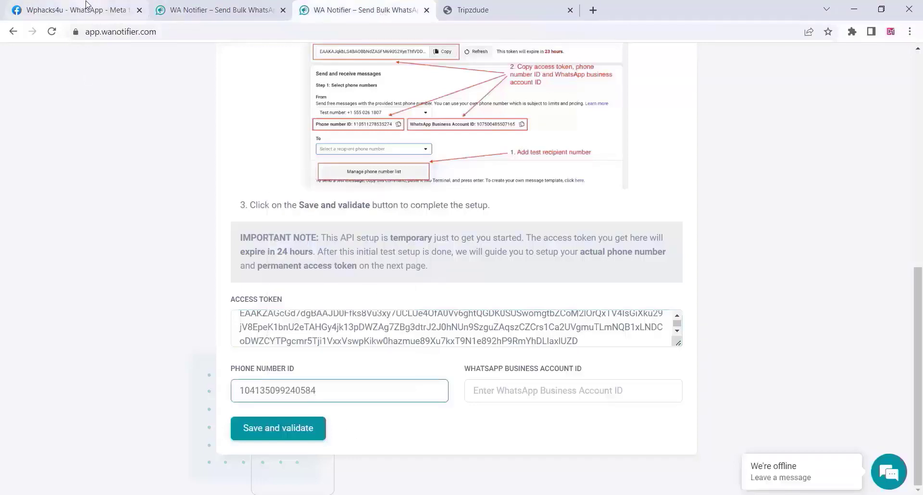
Copy Meta's WhatsApp Business Account ID into the matching WA Notifier field, and save and validate the API setup.
click(86, 7)
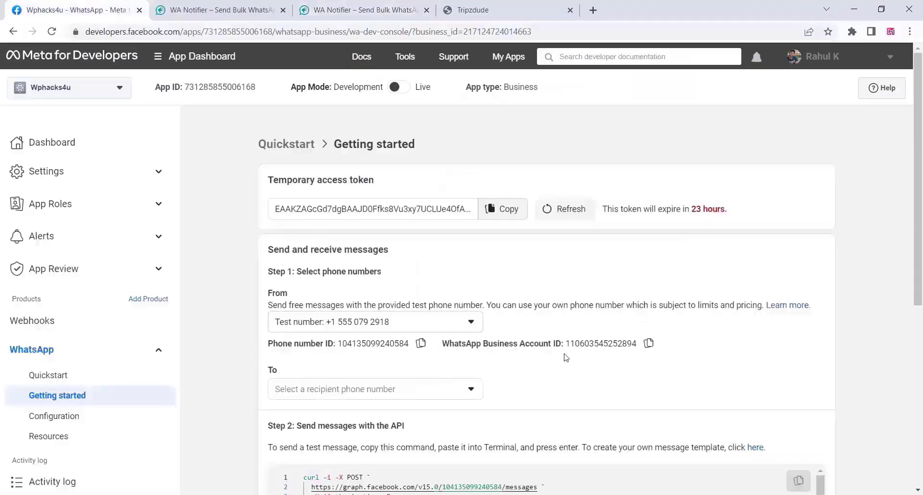
click(646, 345)
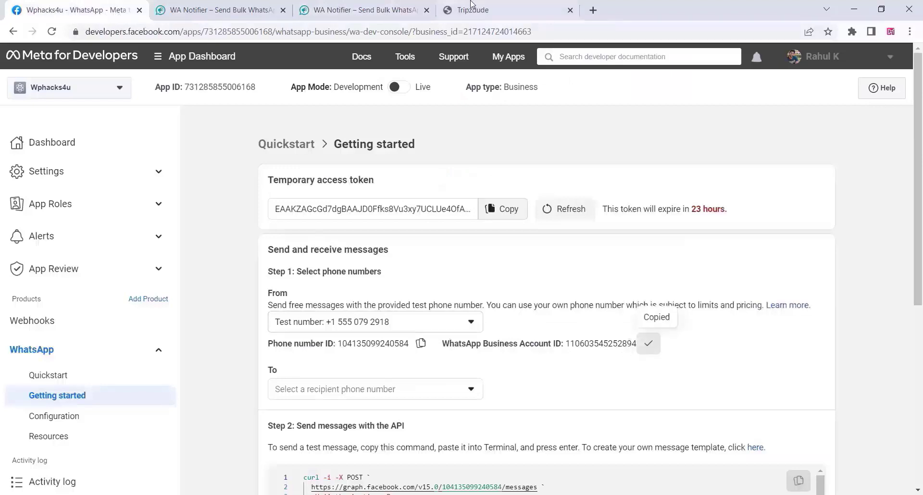
click(361, 7)
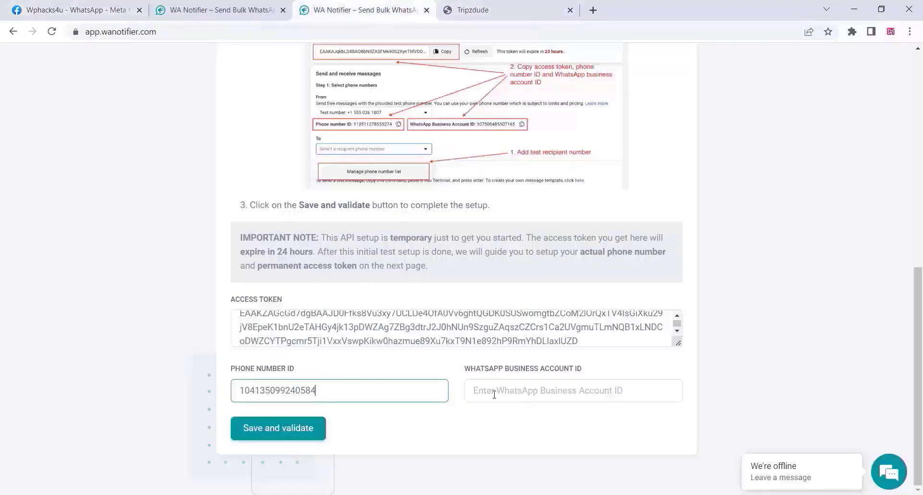
right_click(494, 394)
click(520, 268)
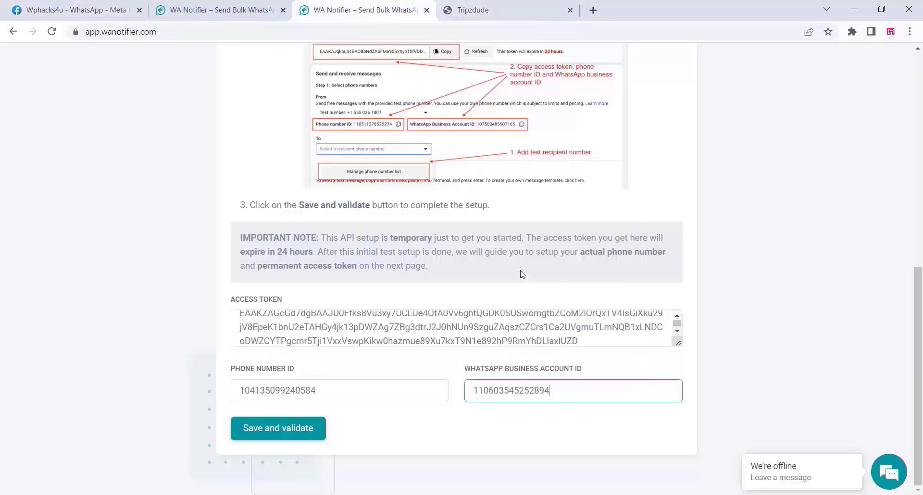
click(290, 428)
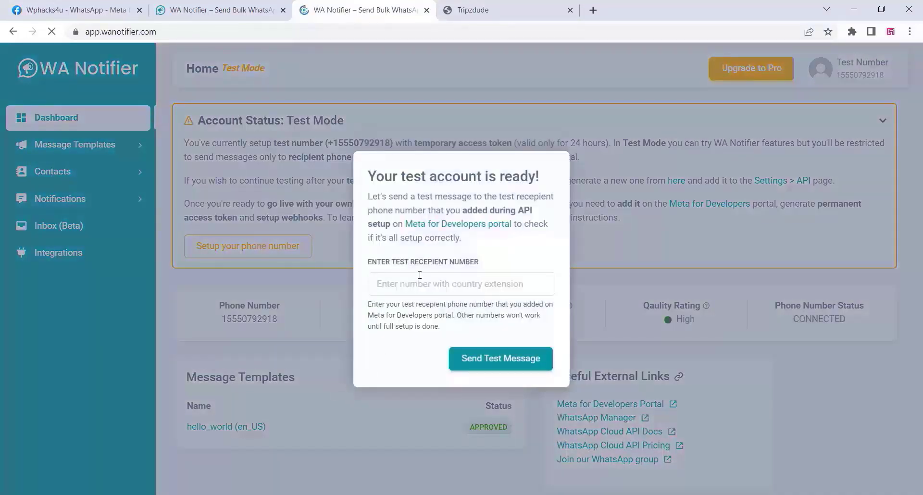
Send a WA Notifier test message to the test recipient's phone number and check the dashboard.
click(451, 357)
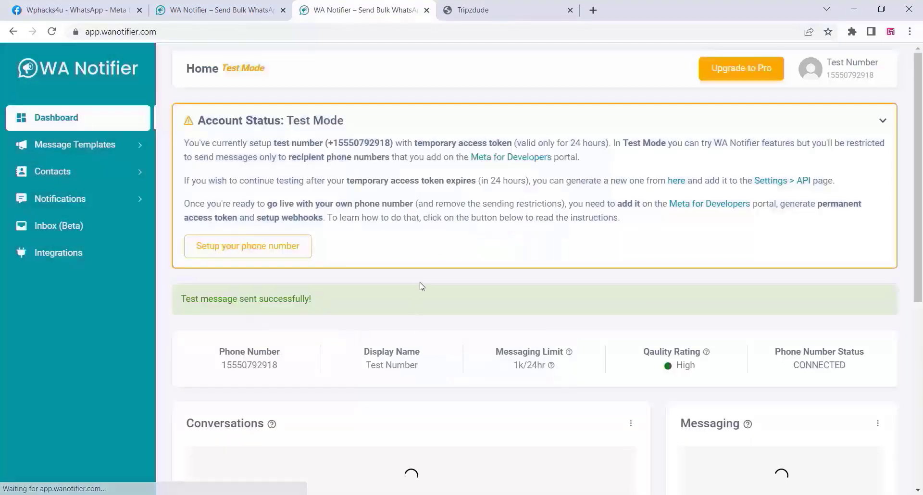
scroll(422, 286, down, 3)
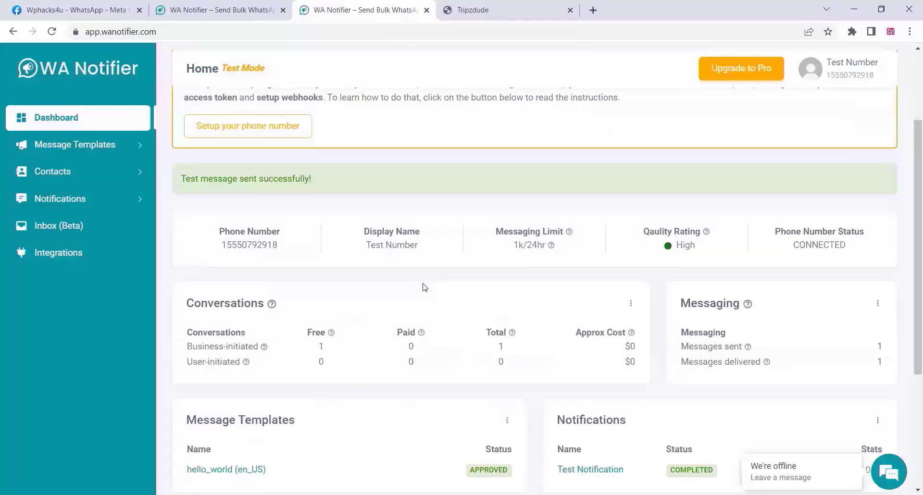
scroll(458, 297, down, 1)
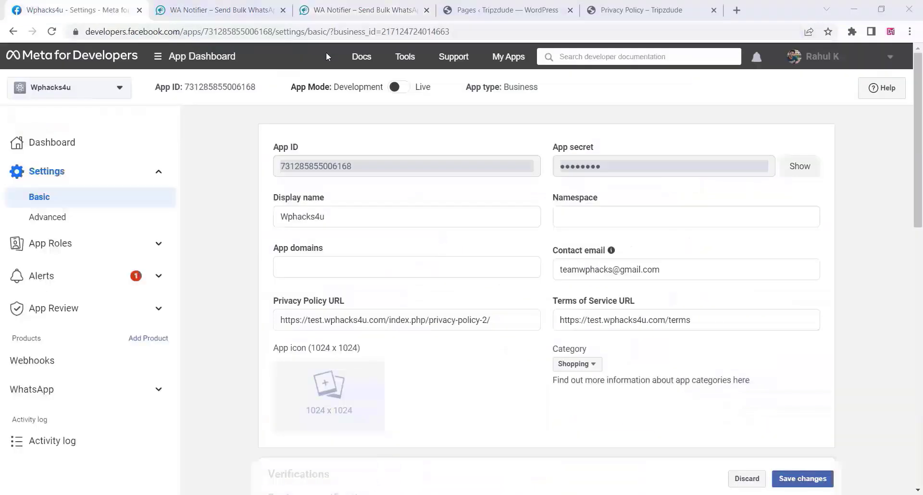
Switch the Meta app from Development to Live mode and open WhatsApp's Getting started page.
click(405, 91)
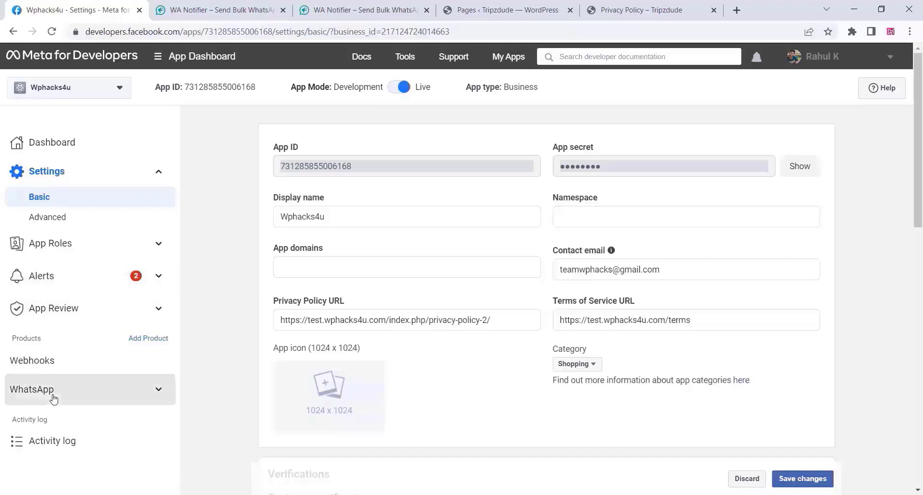
click(23, 395)
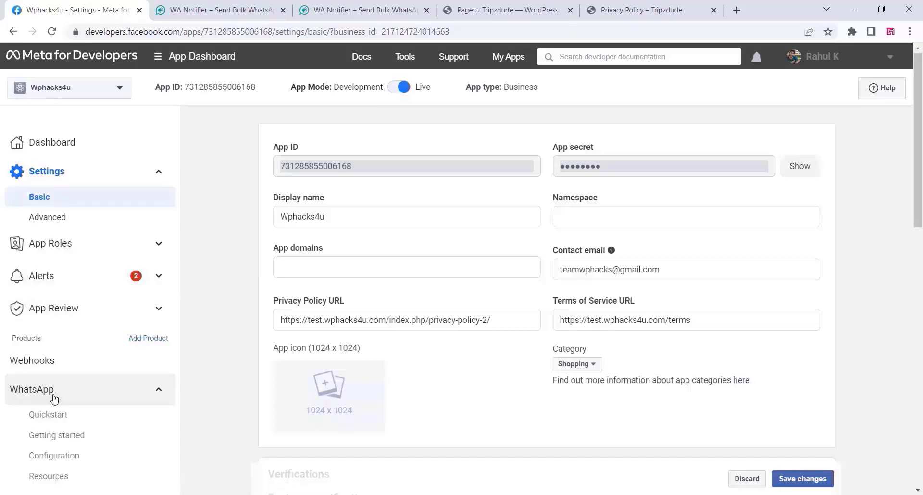
click(68, 438)
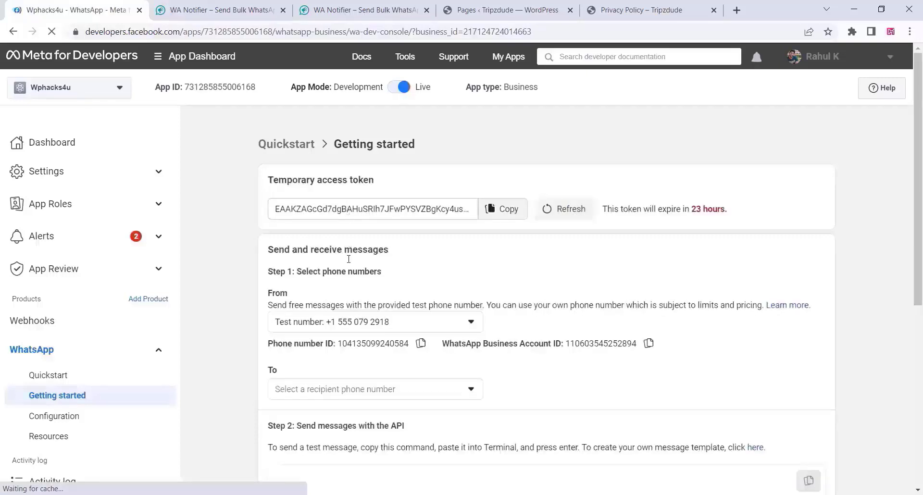
Start adding a phone number to the WhatsApp app and complete the business information form.
scroll(354, 274, down, 5)
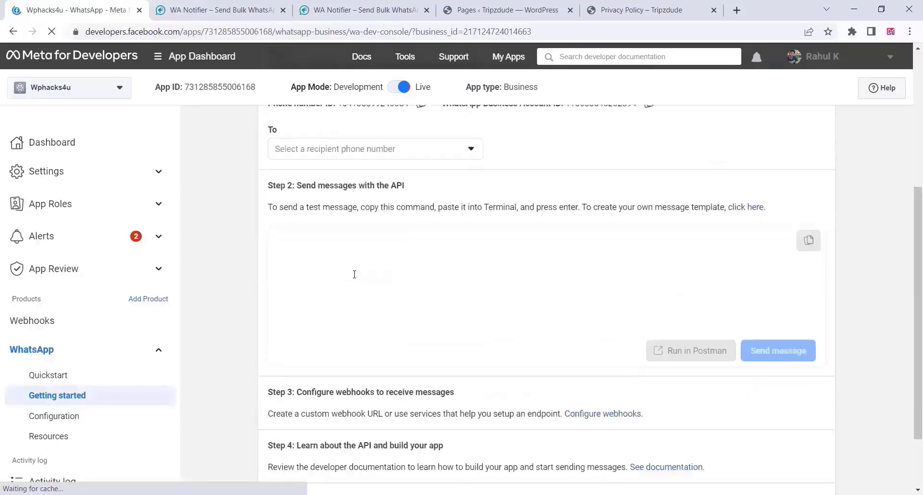
scroll(355, 275, down, 1)
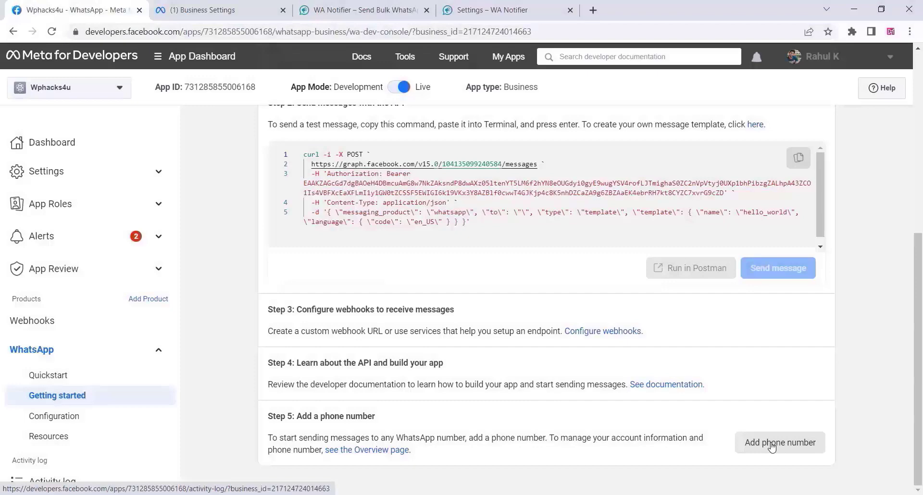
click(771, 446)
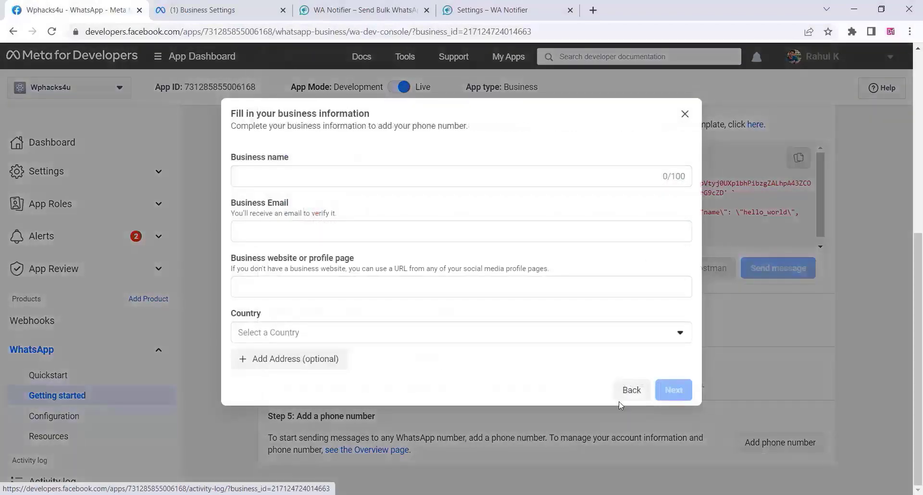
click(261, 179)
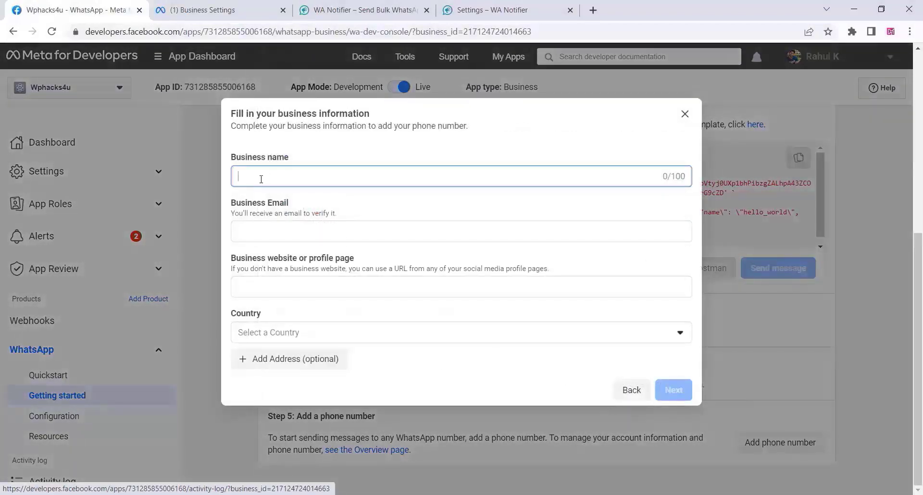
click(673, 389)
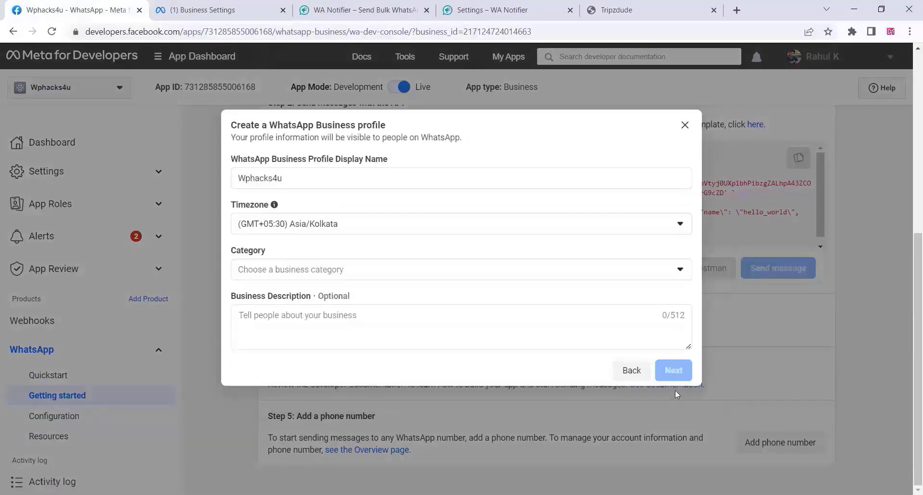
Set the WhatsApp Business profile's category to Shopping and Retail and continue to the phone number form.
click(323, 273)
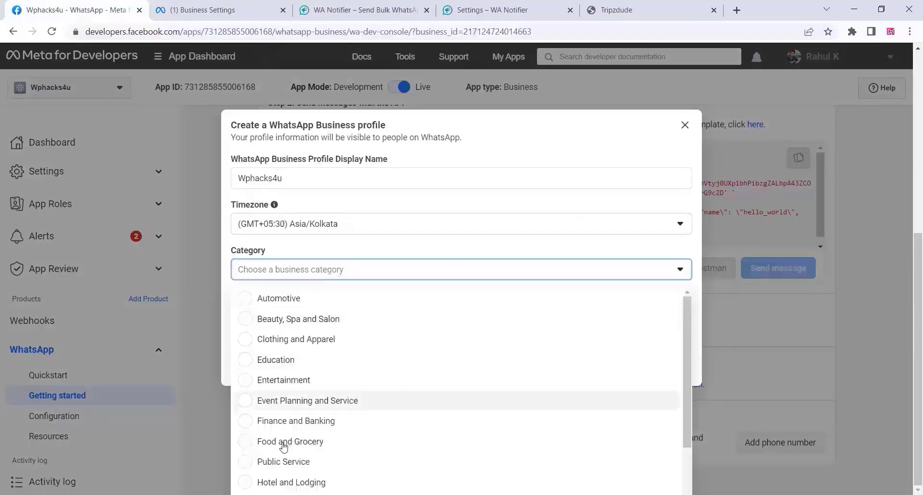
scroll(281, 447, down, 2)
scroll(282, 446, down, 1)
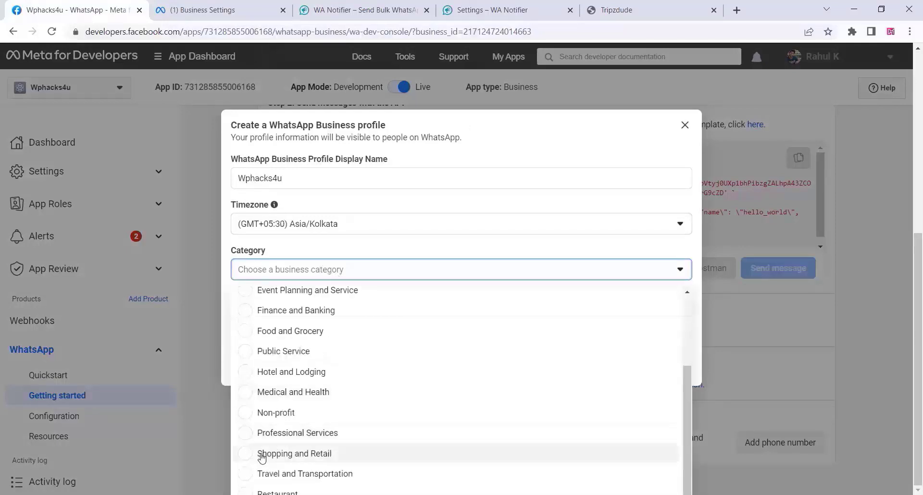
click(287, 453)
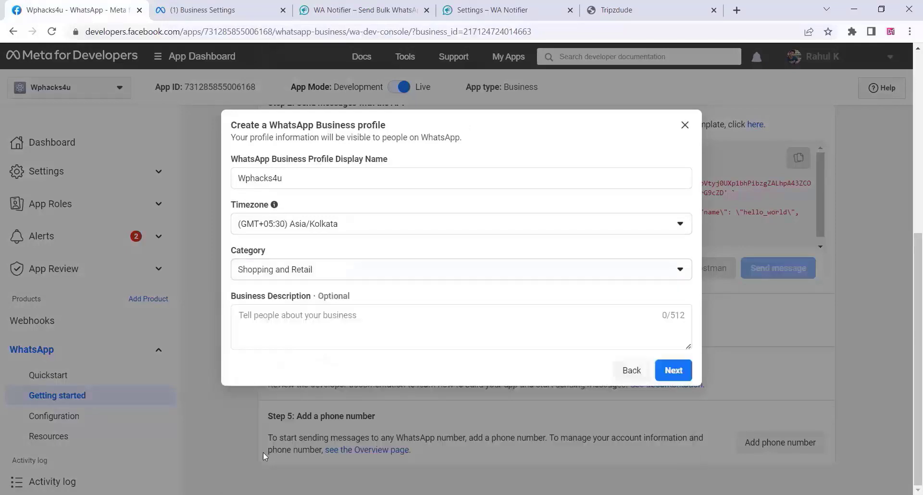
click(673, 371)
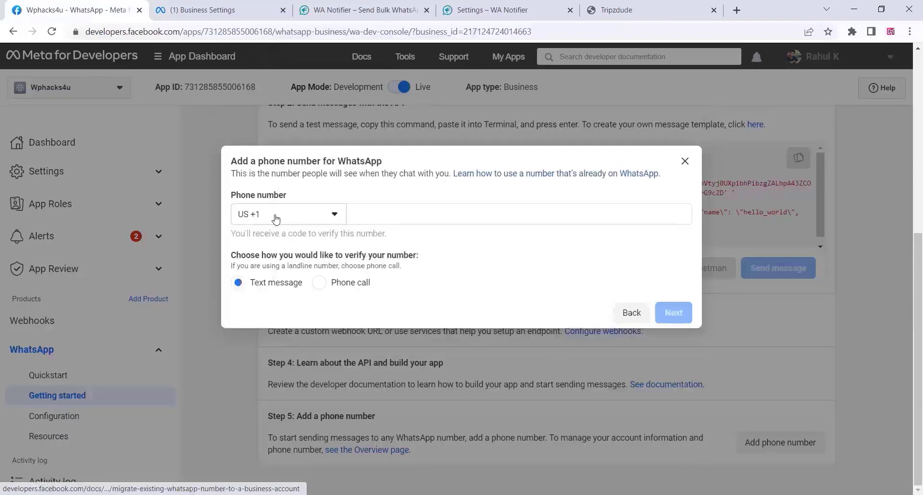
Set the new WhatsApp phone number's country code to India +91 and start entering the number.
click(275, 219)
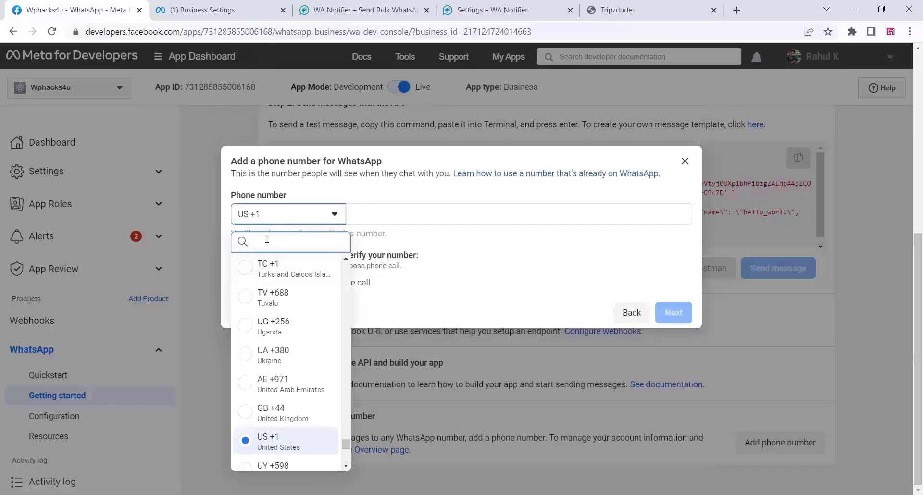
text(ind)
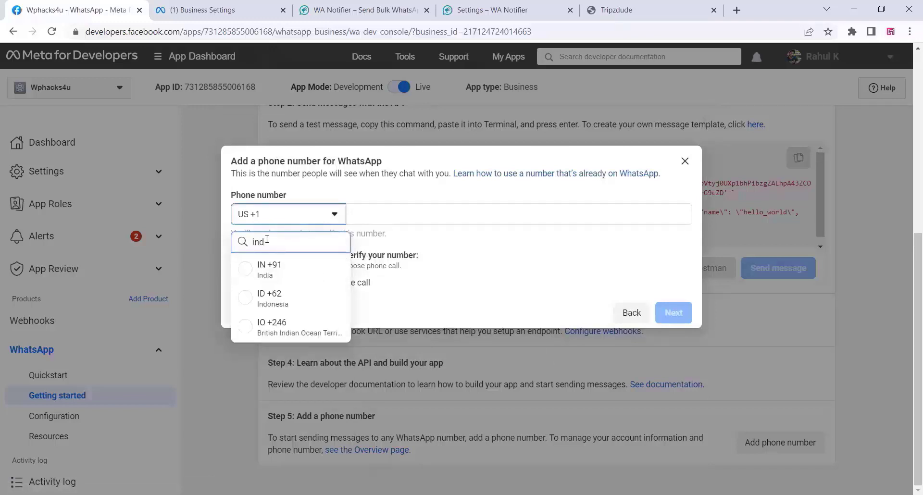
click(256, 270)
click(420, 216)
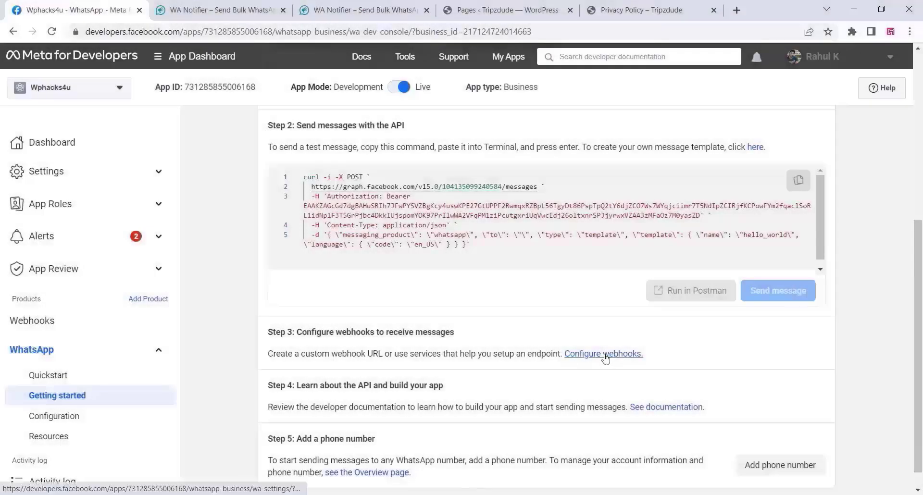
Edit the WhatsApp webhook configuration and paste the callback URL given in WA Notifier's setup instructions.
click(606, 358)
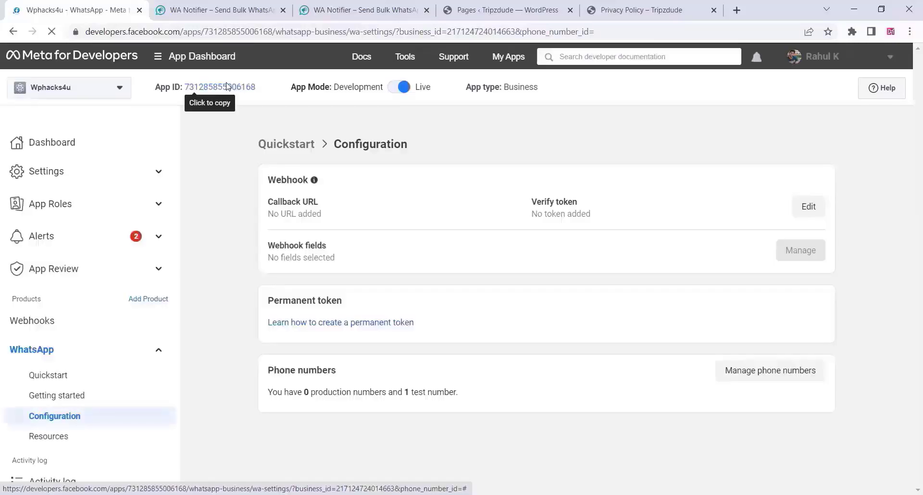
click(808, 210)
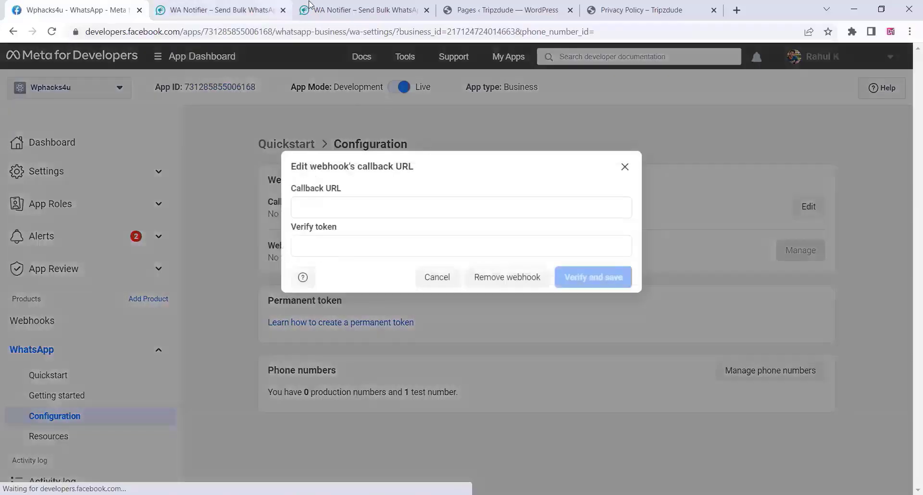
click(343, 11)
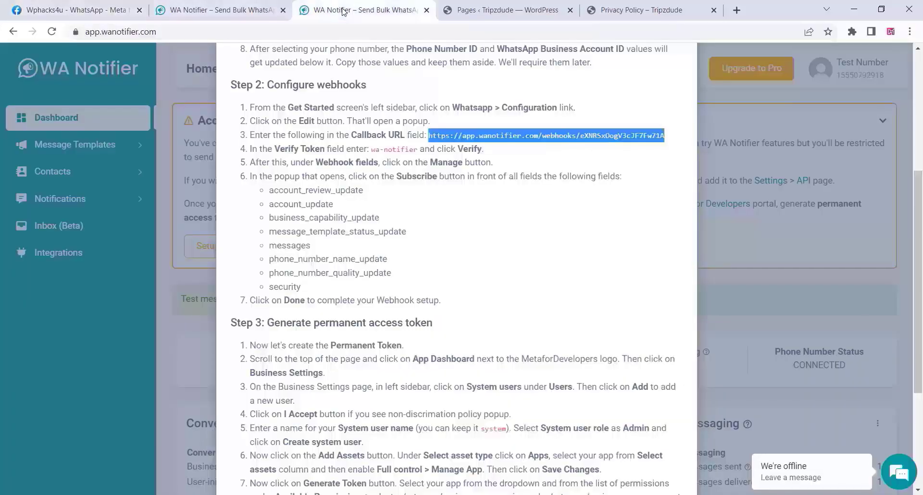
right_click(488, 135)
click(515, 146)
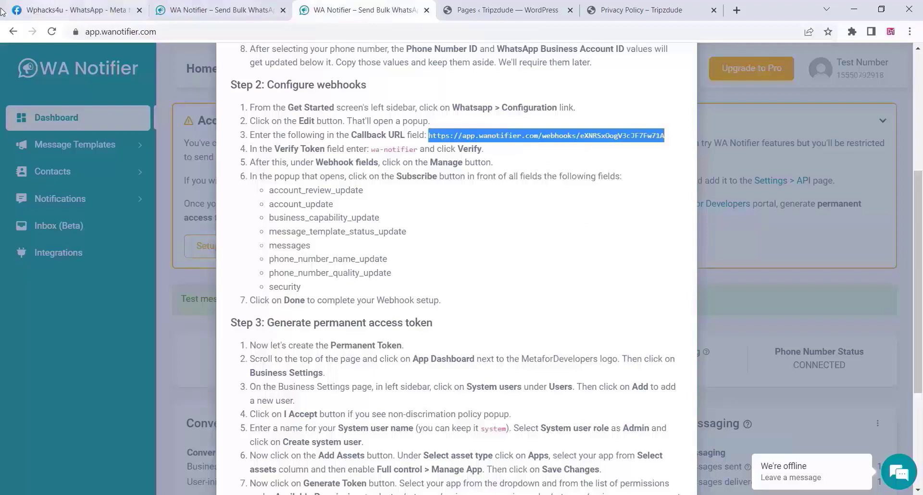
click(68, 10)
click(317, 208)
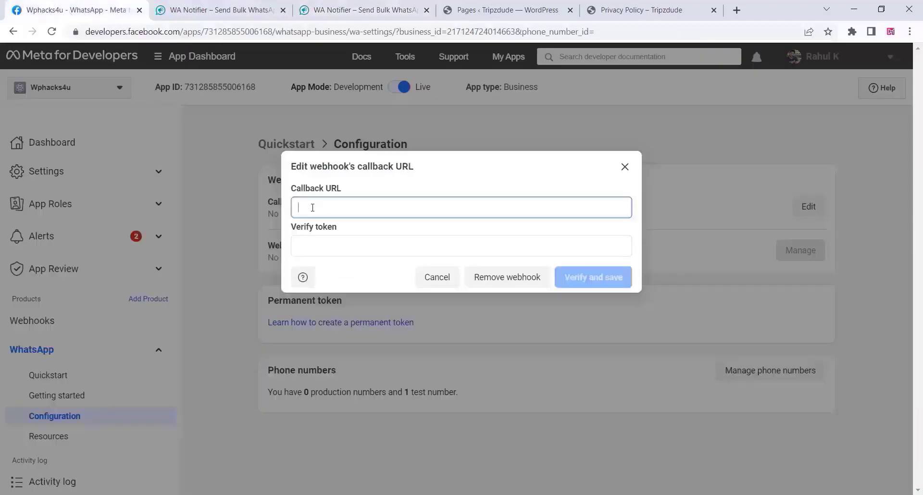
right_click(316, 209)
click(345, 299)
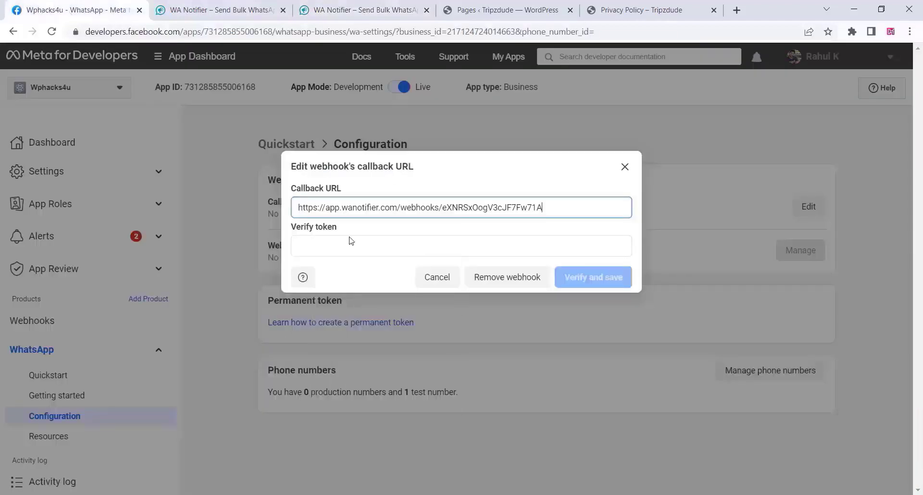
Copy the verify token from WA Notifier's setup instructions into the Meta webhook's Verify token field, then verify and save the webhook.
click(336, 6)
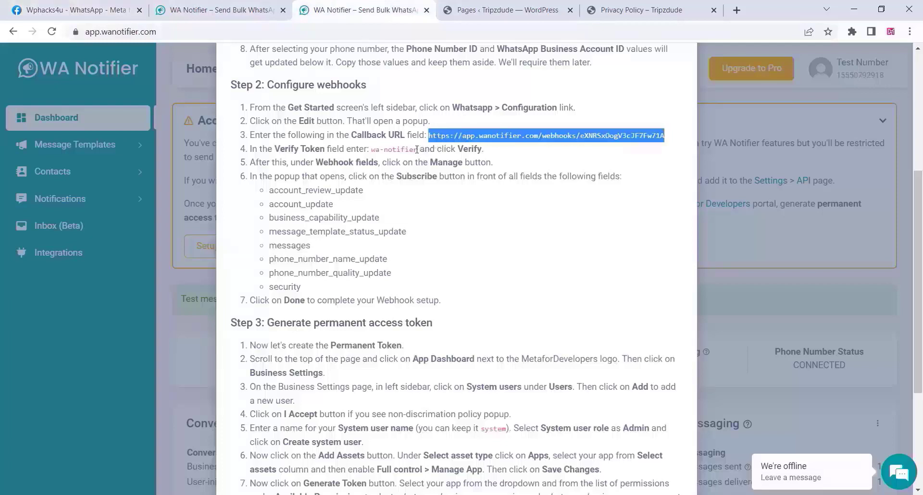
drag(417, 150, 372, 149)
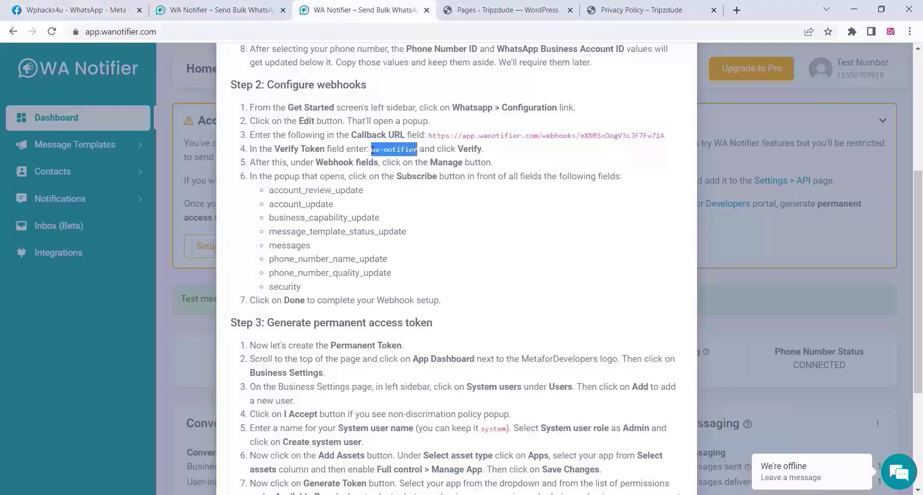
right_click(390, 148)
click(409, 157)
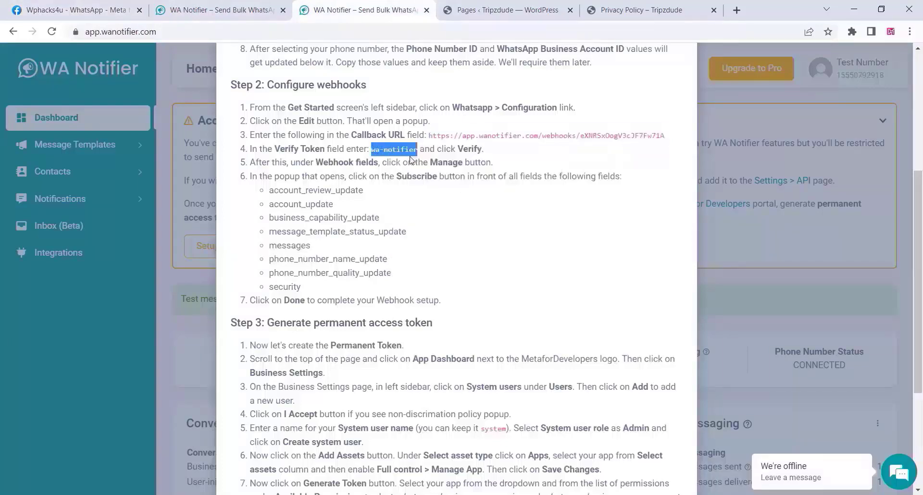
click(42, 6)
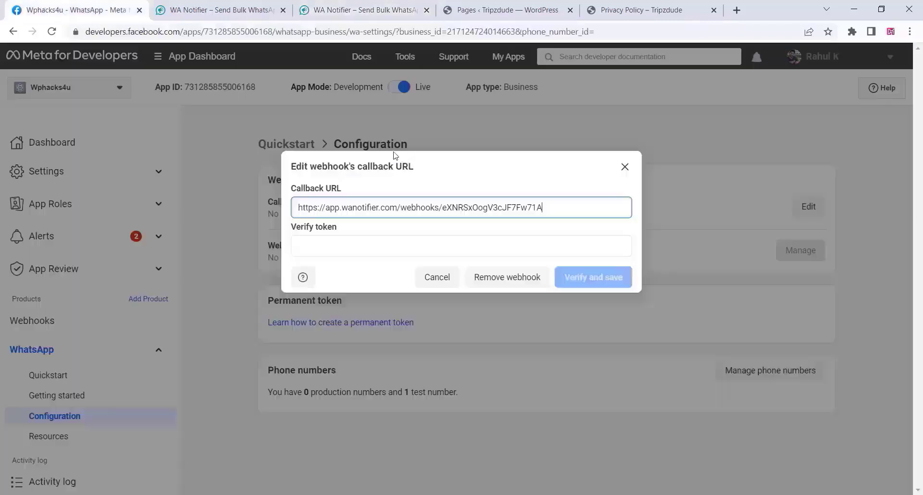
right_click(298, 241)
key(Escape)
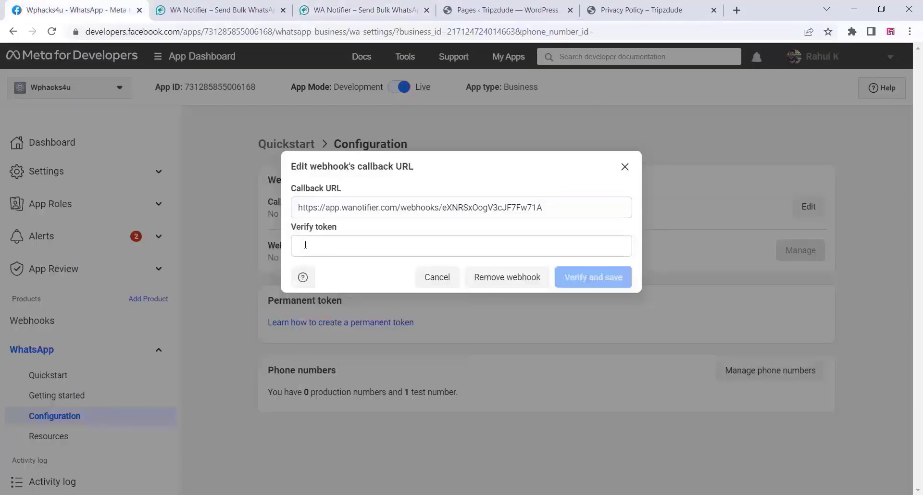
right_click(305, 245)
click(330, 334)
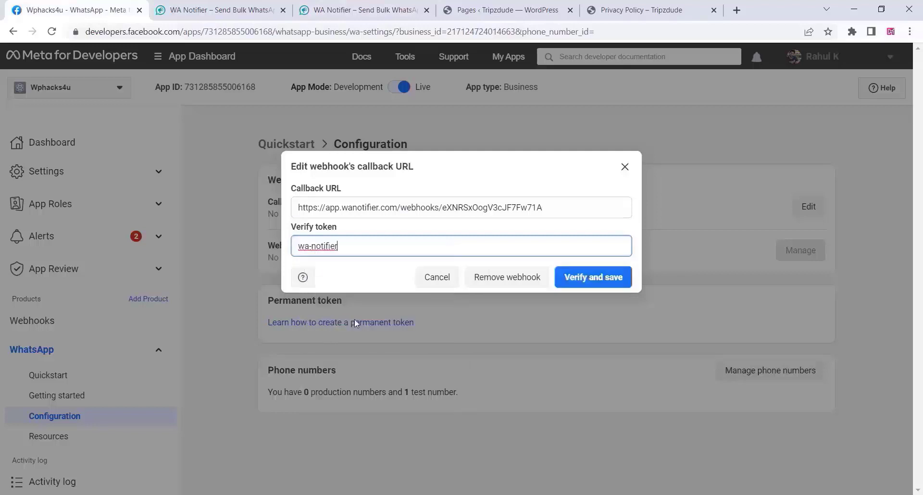
click(604, 282)
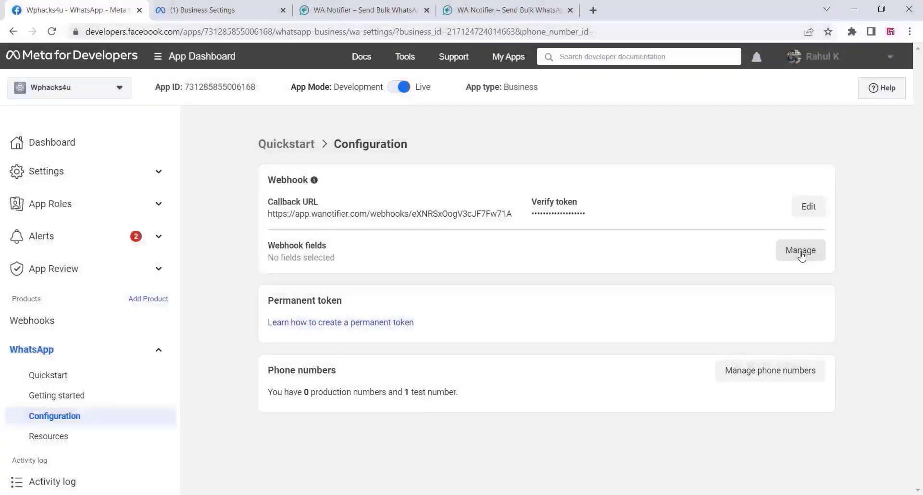
Subscribe the webhook to account_review_update, account_update, business_capability_update, message_template_status_update, messages, phone_number_name_update, phone_number_quality_update and security.
click(801, 251)
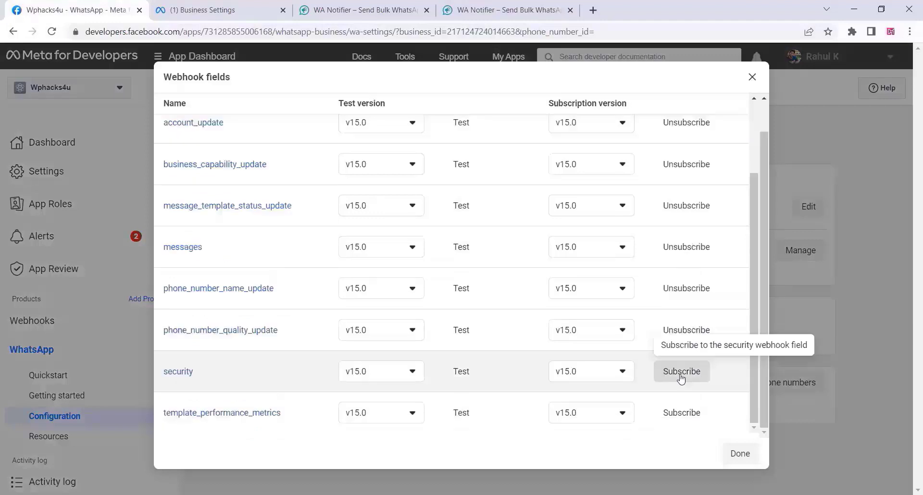
click(681, 377)
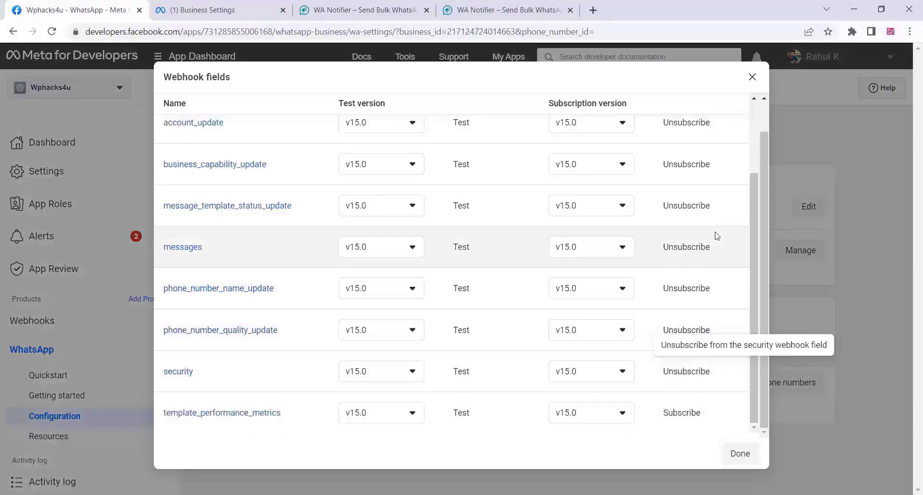
scroll(722, 275, up, 2)
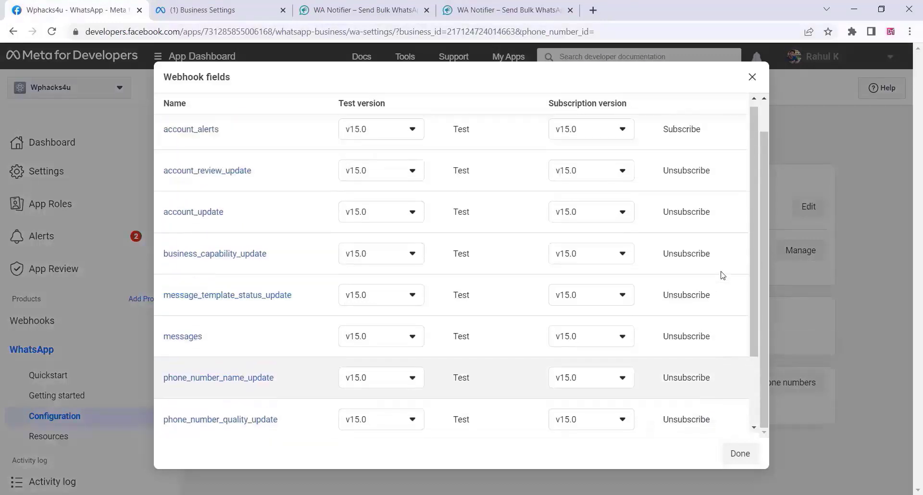
scroll(723, 275, down, 1)
scroll(723, 275, down, 1)
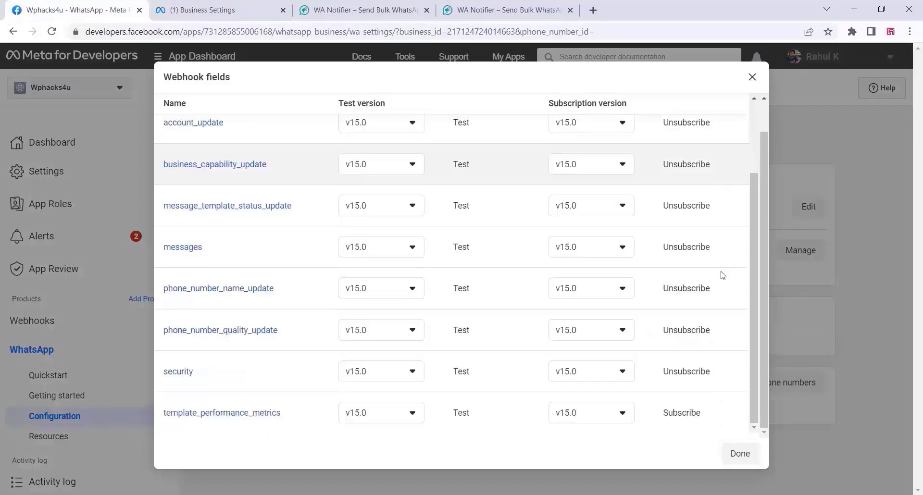
click(733, 456)
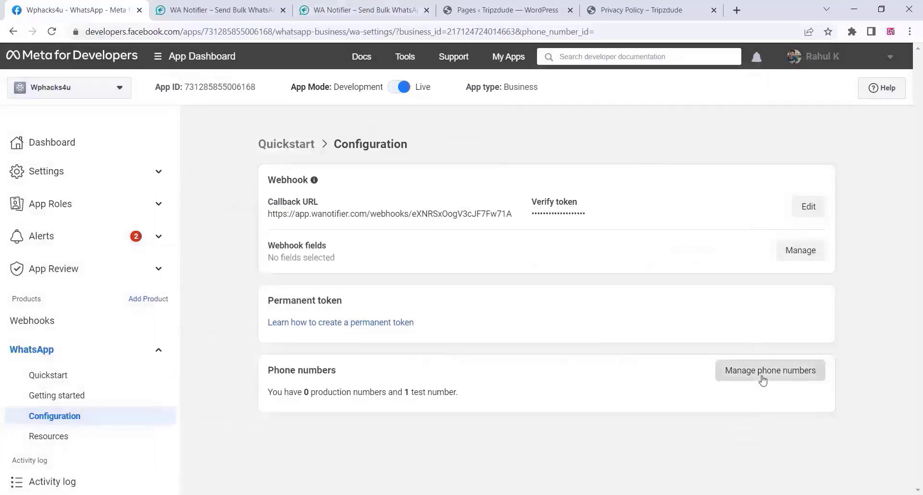
Go from the WhatsApp configuration through WhatsApp Manager to the System users page in Business settings.
click(761, 380)
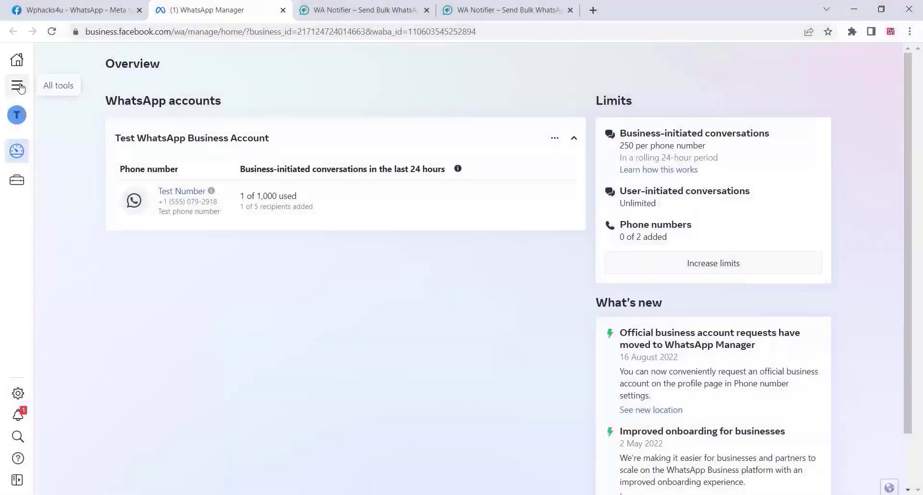
click(18, 85)
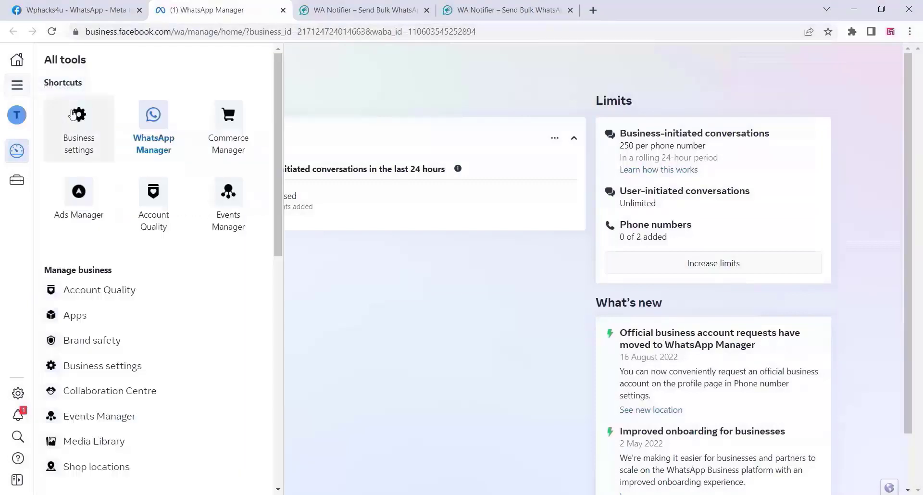
click(75, 122)
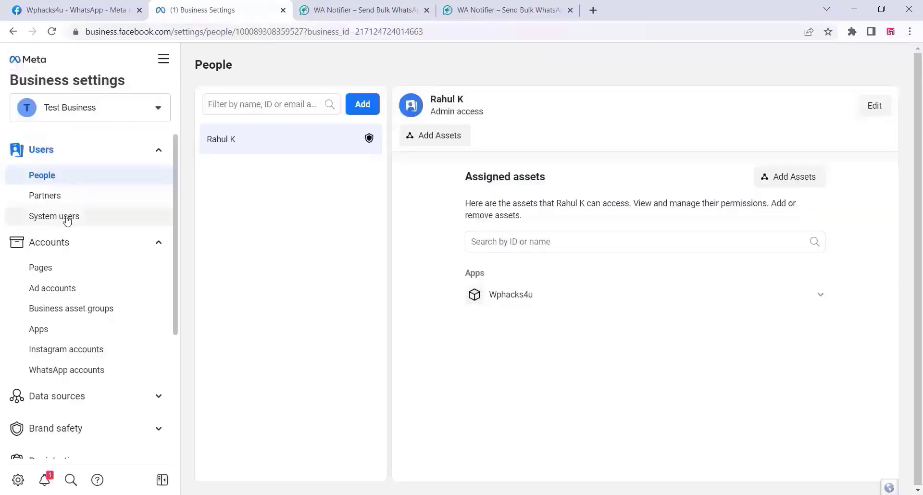
click(67, 217)
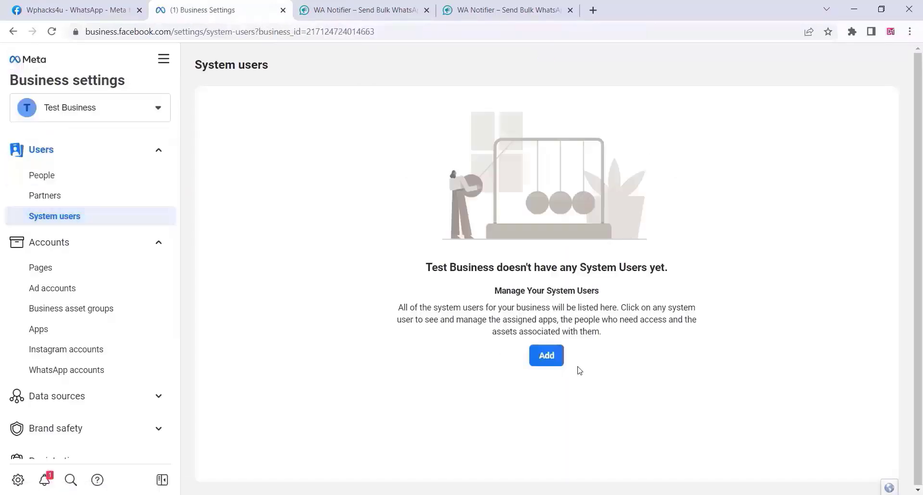
Start adding a system user and accept the non-discrimination policy.
click(546, 355)
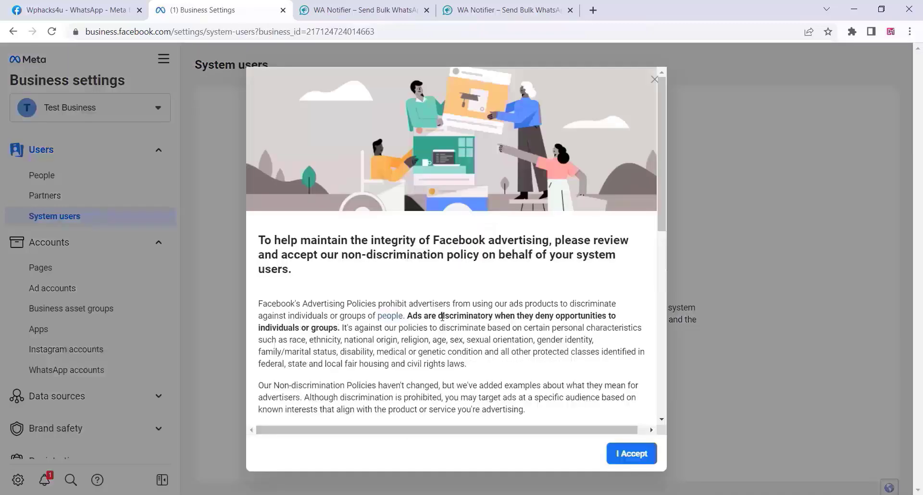
click(633, 454)
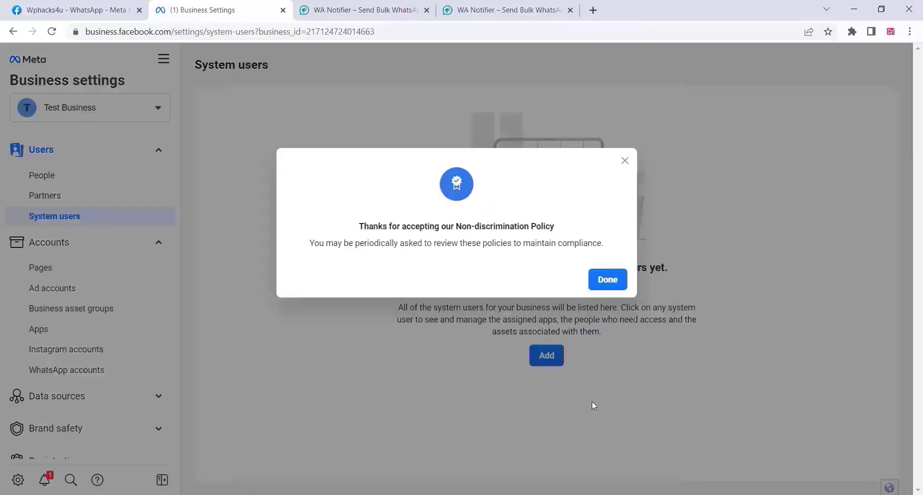
click(609, 281)
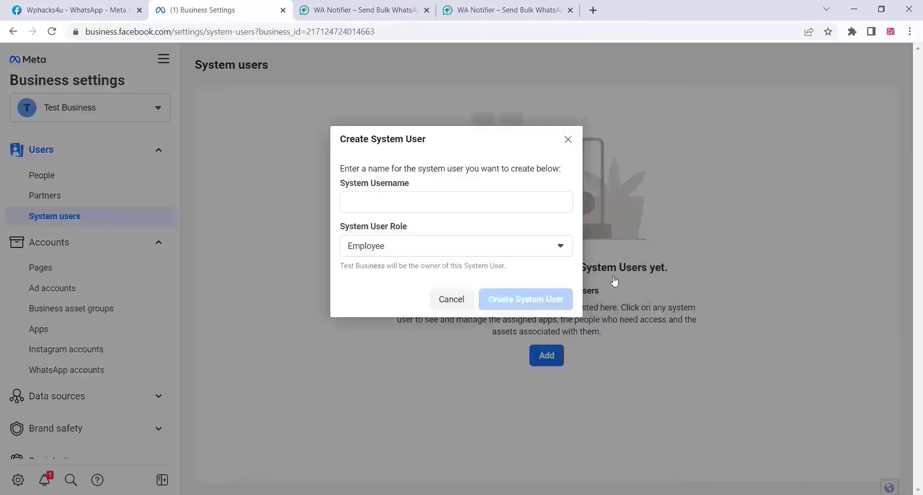
Create the system user with a first name as the username and the Admin role.
click(354, 201)
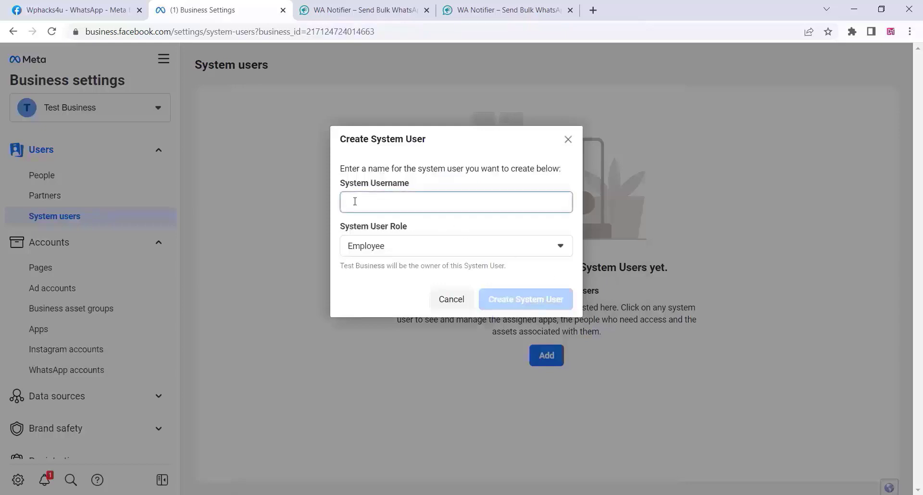
text(Rahul)
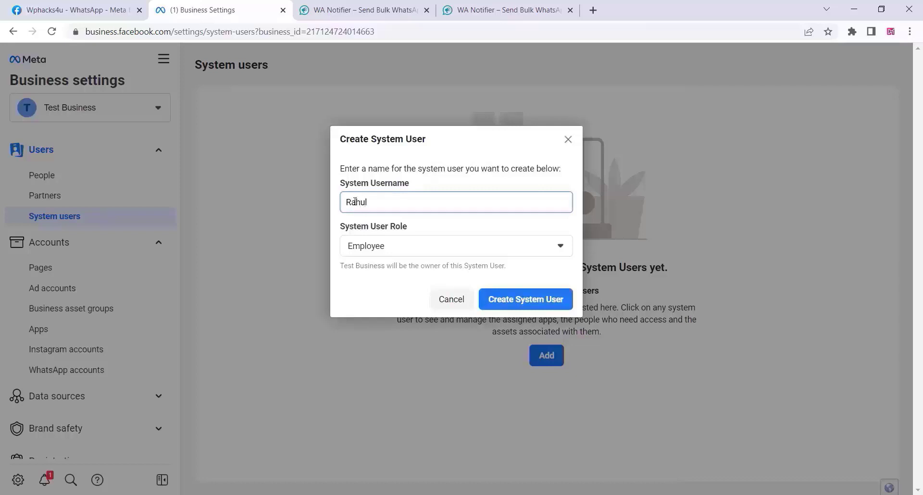
click(358, 246)
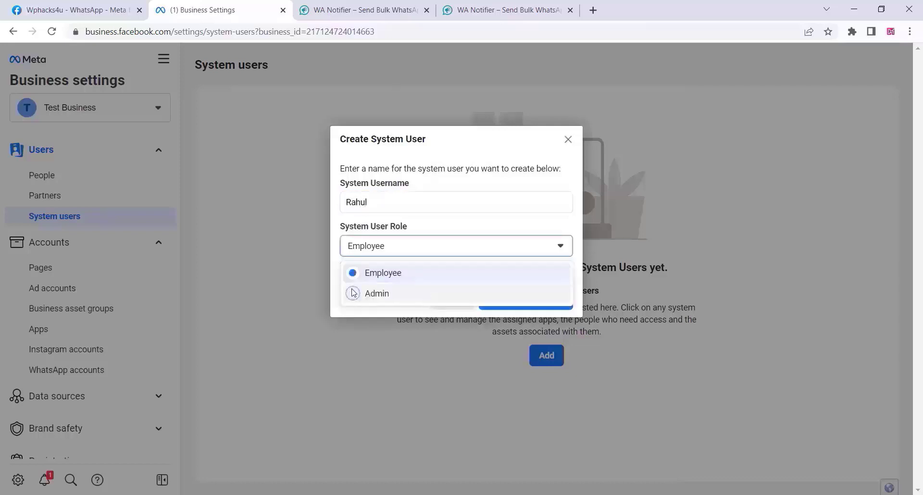
click(353, 292)
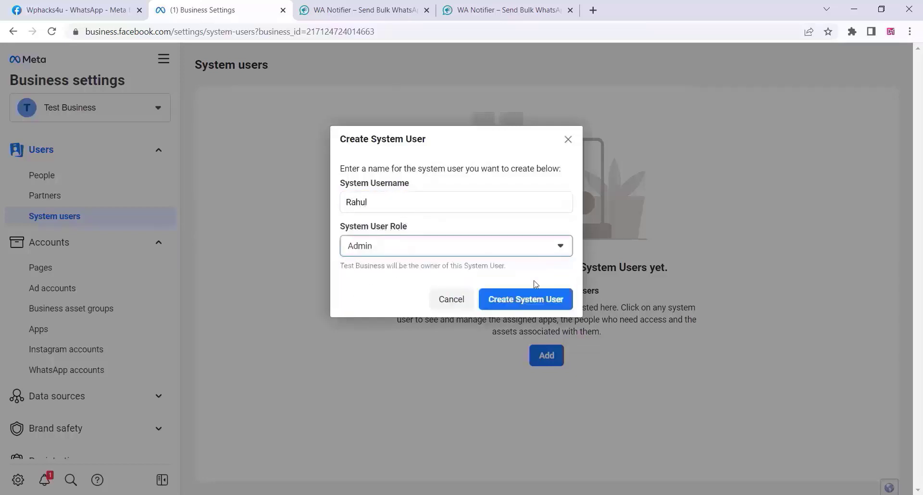
click(525, 301)
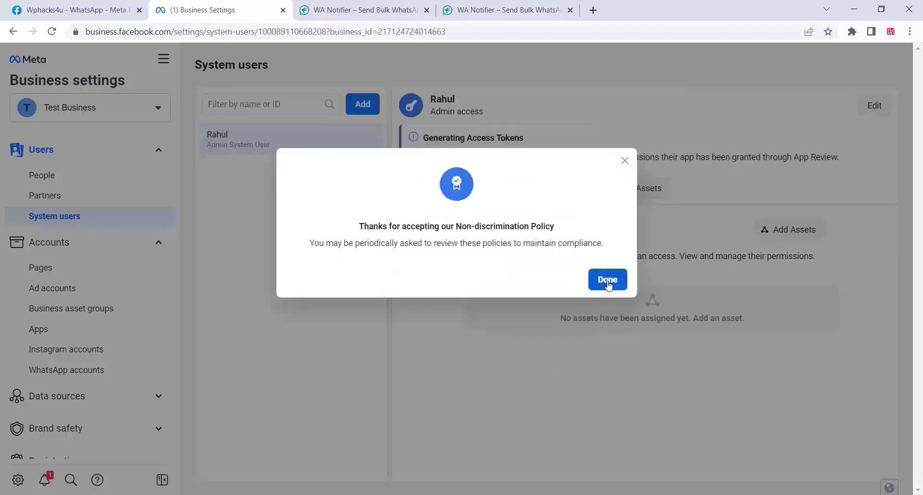
click(608, 281)
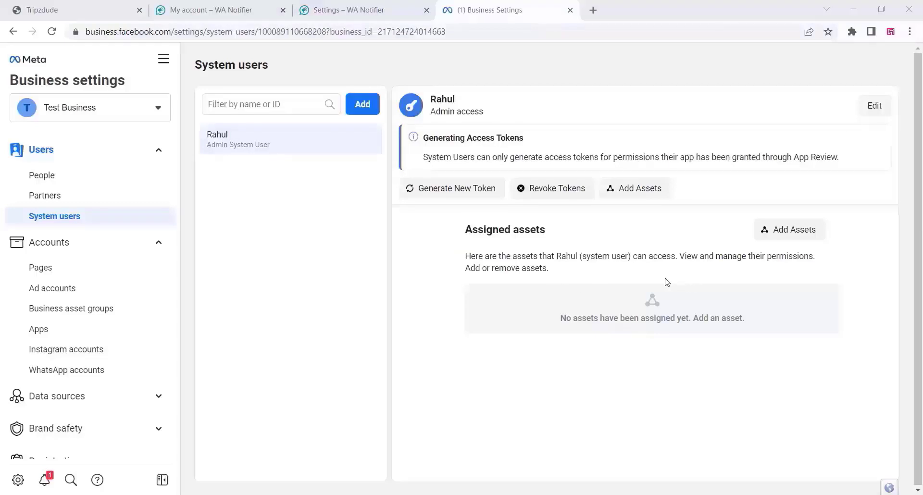
Assign the Wphacks4u app to the new system user with full control to manage the app.
click(629, 191)
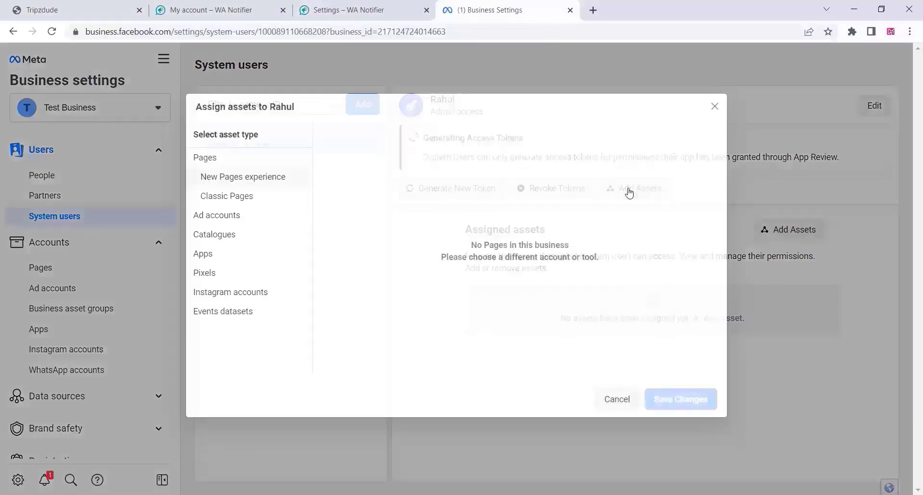
click(210, 257)
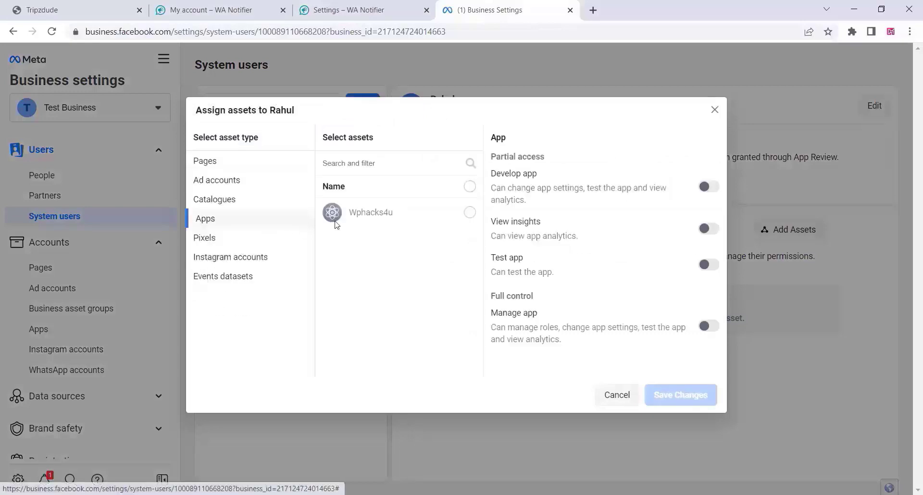
click(469, 213)
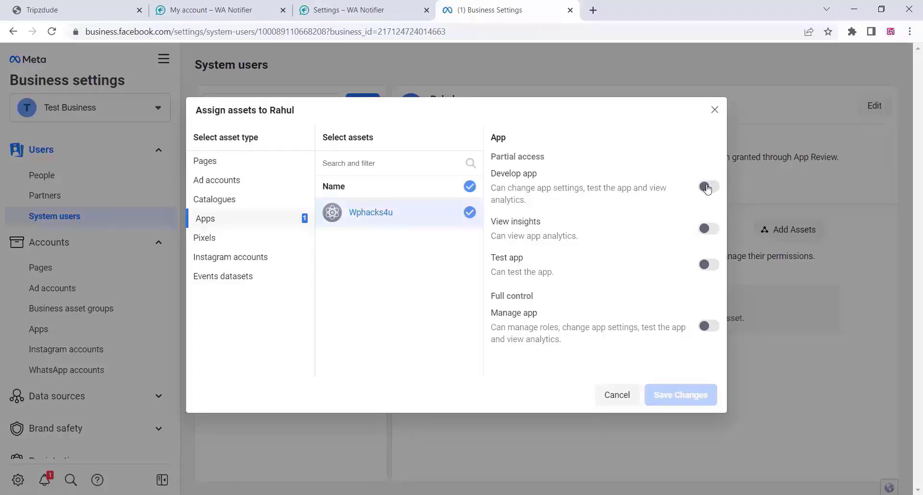
click(714, 328)
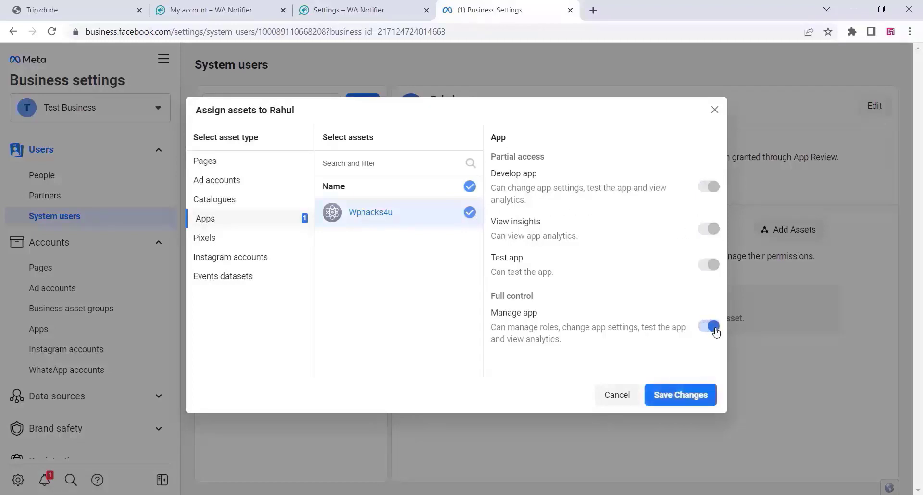
click(682, 399)
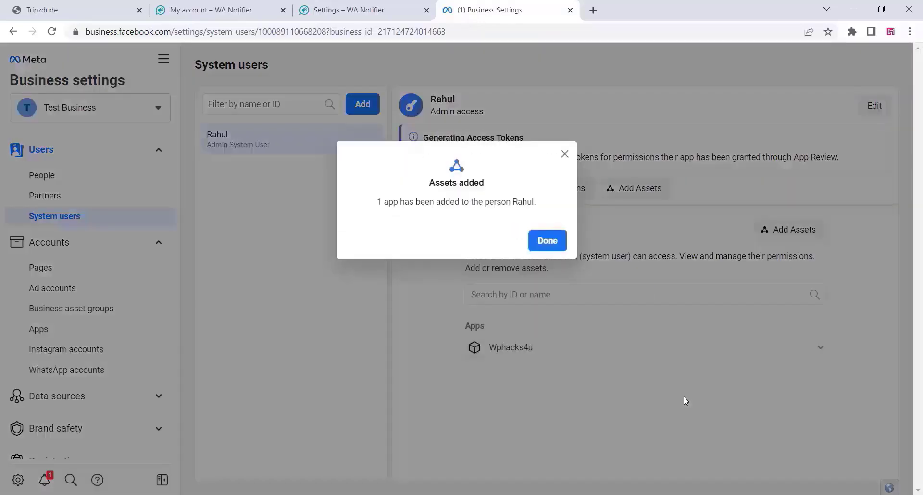
click(540, 243)
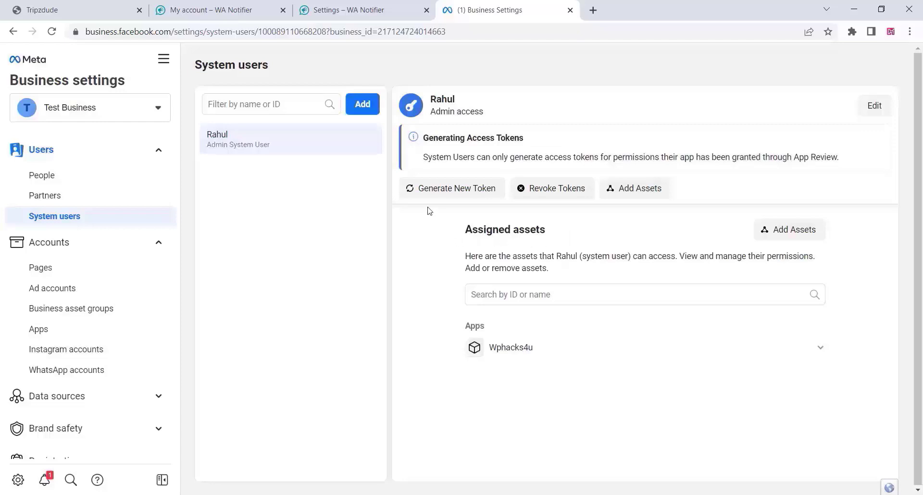
Generate a system user access token for the Wphacks4u app with the whatsapp_business_management and whatsapp_business_messaging permissions.
click(443, 191)
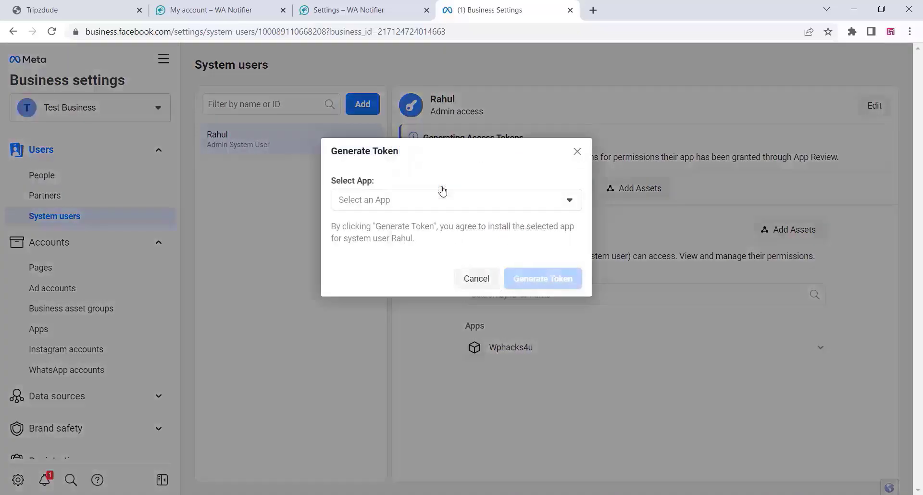
click(401, 206)
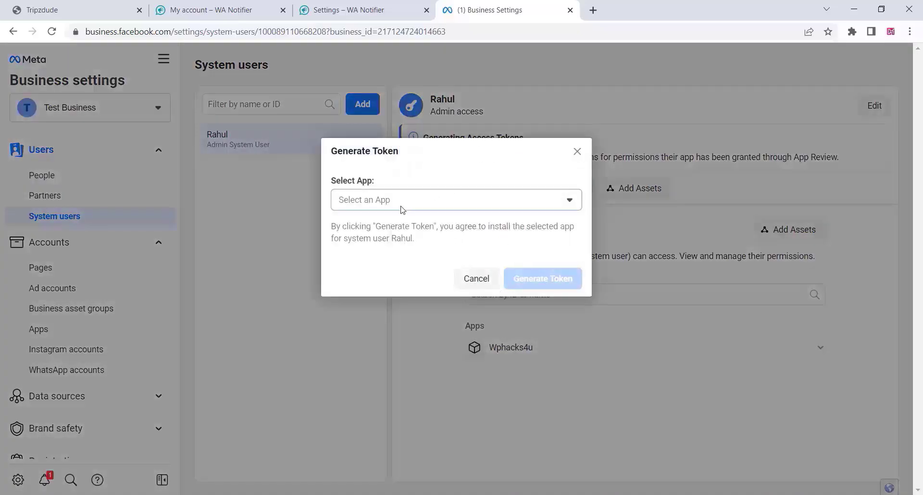
click(341, 227)
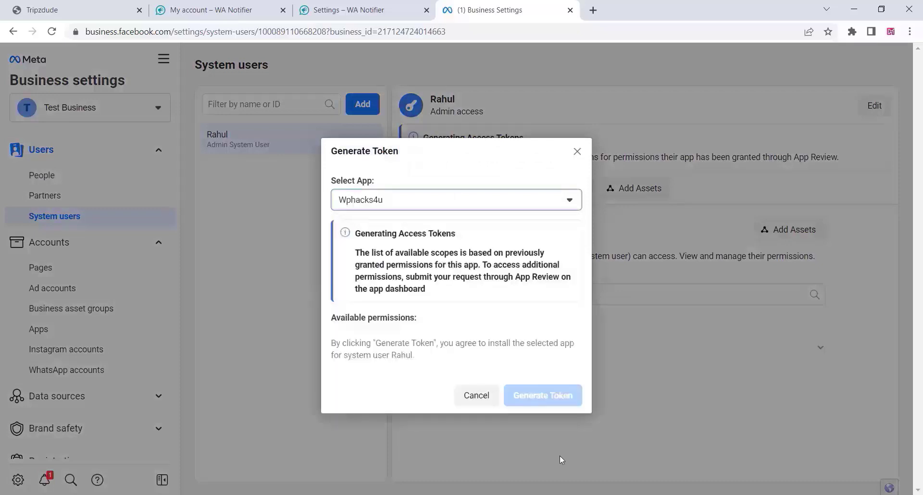
scroll(529, 327, down, 10)
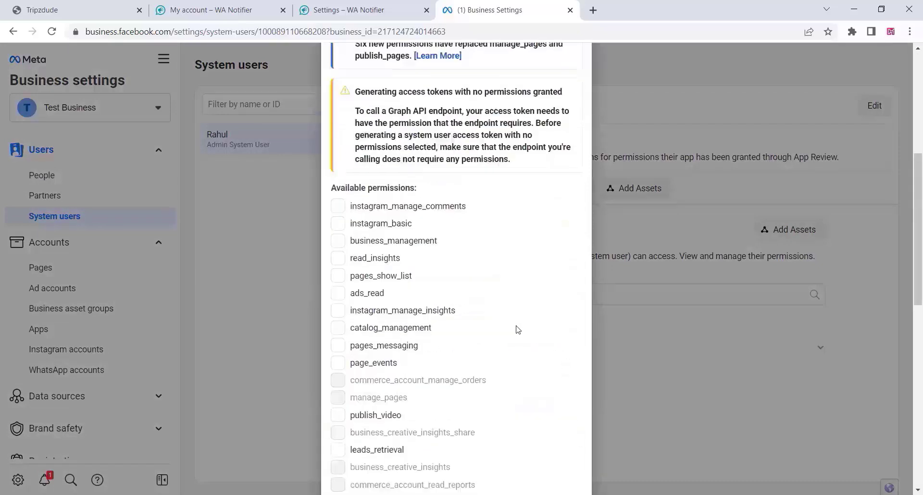
scroll(517, 310, down, 3)
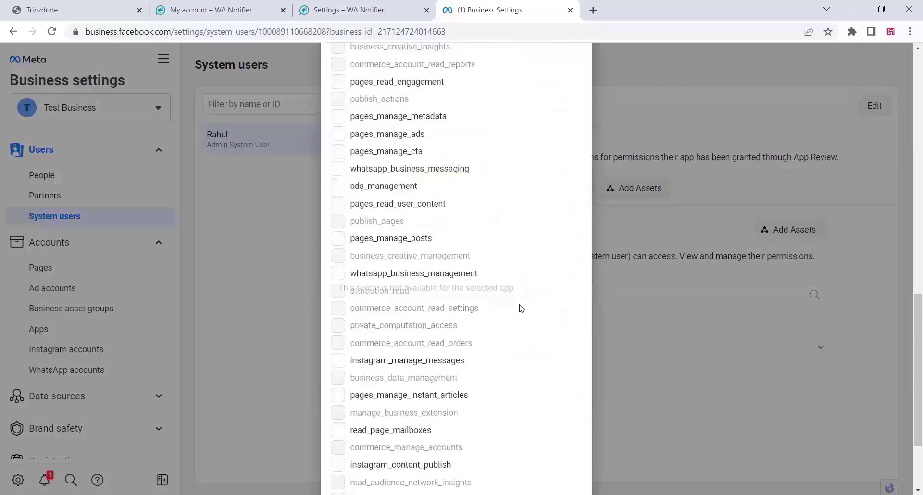
click(337, 274)
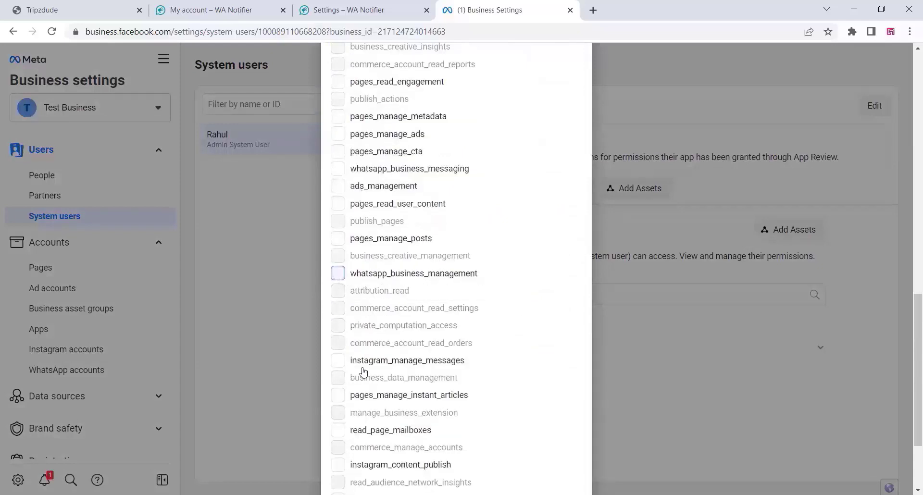
click(341, 171)
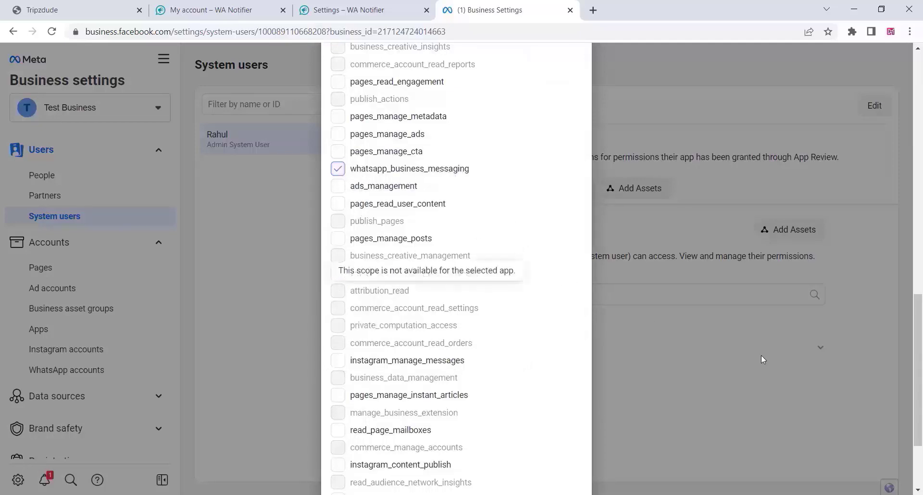
scroll(664, 368, down, 1)
scroll(664, 367, down, 3)
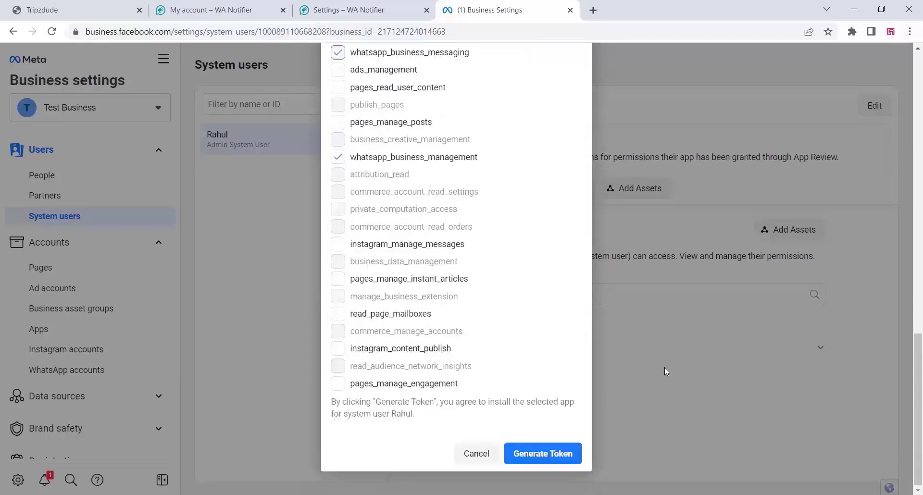
click(558, 459)
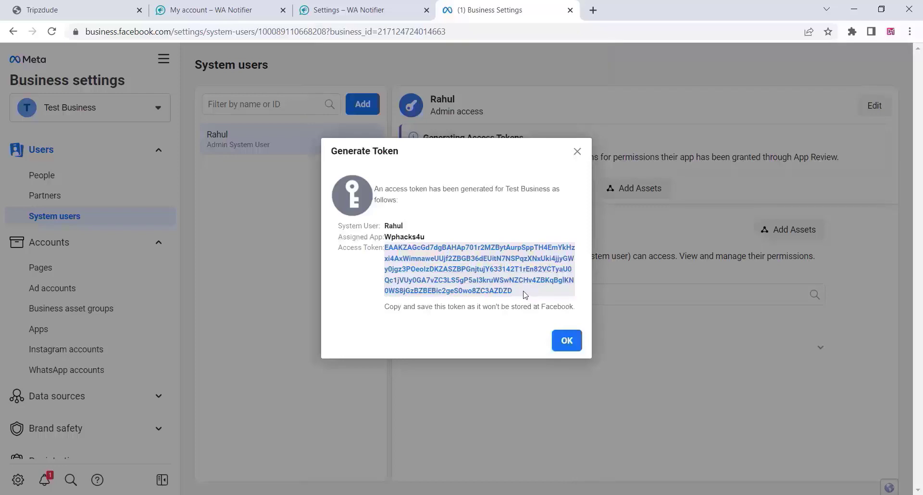
Copy the full access token generated for the system user.
drag(530, 301, 383, 251)
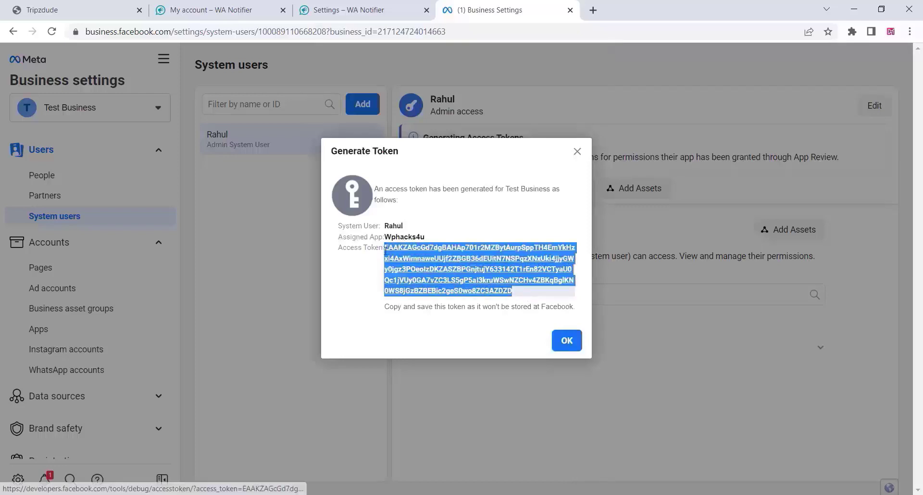
right_click(417, 252)
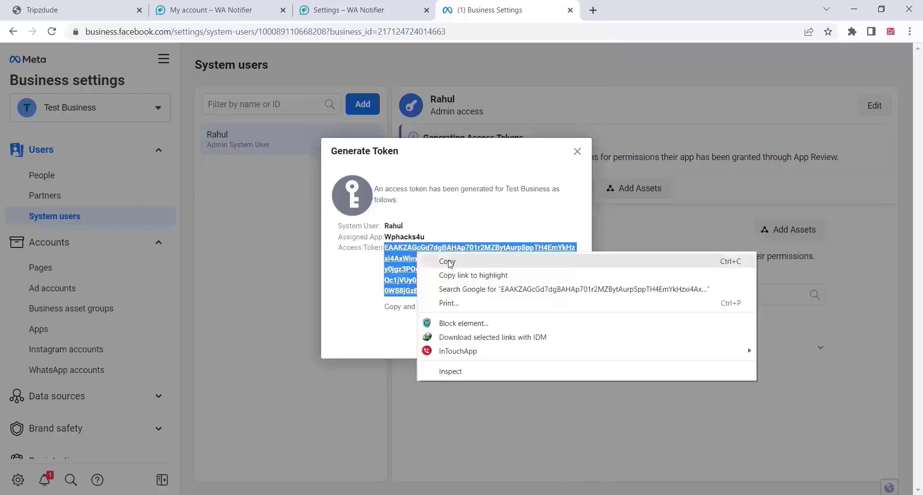
click(447, 262)
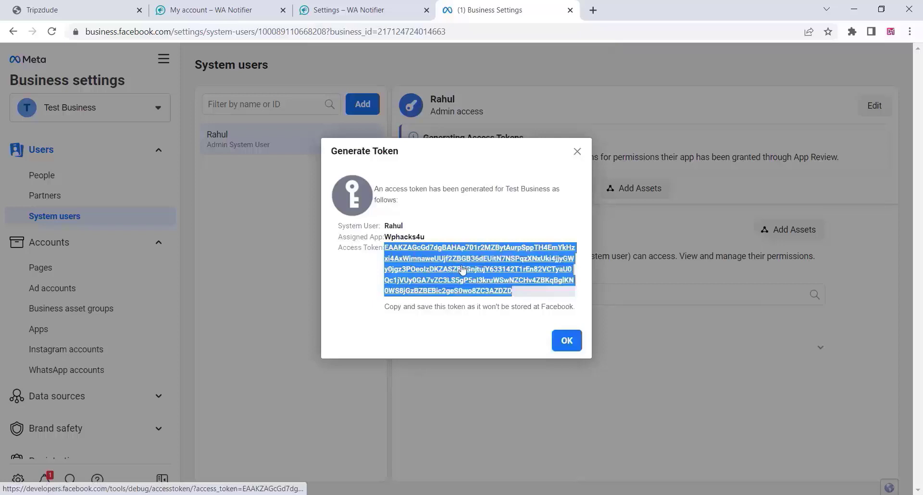
Switch to the WA Notifier settings, resubmit the WhatsApp Cloud API details form and review the API configuration.
click(325, 8)
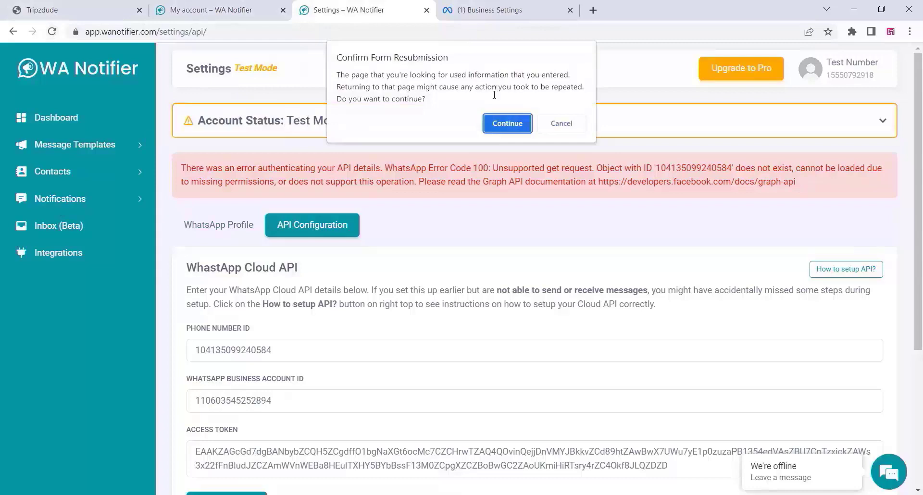
click(507, 123)
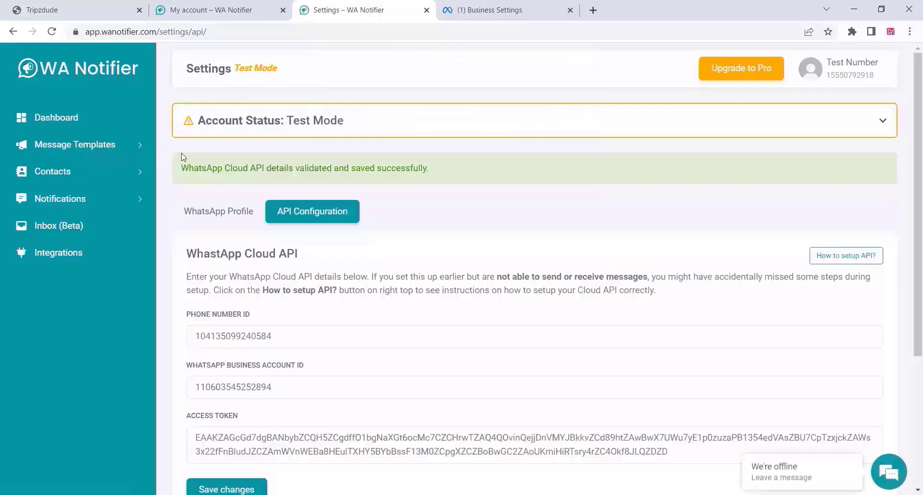
scroll(195, 155, down, 4)
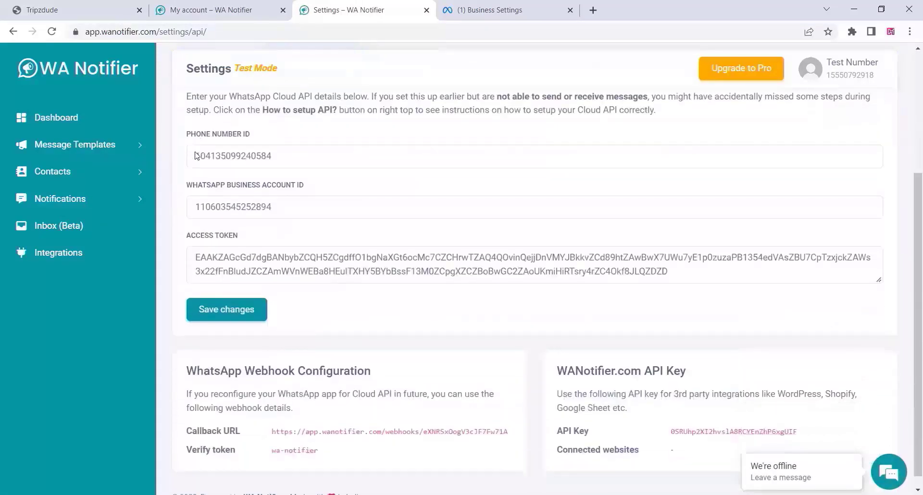
scroll(196, 152, up, 1)
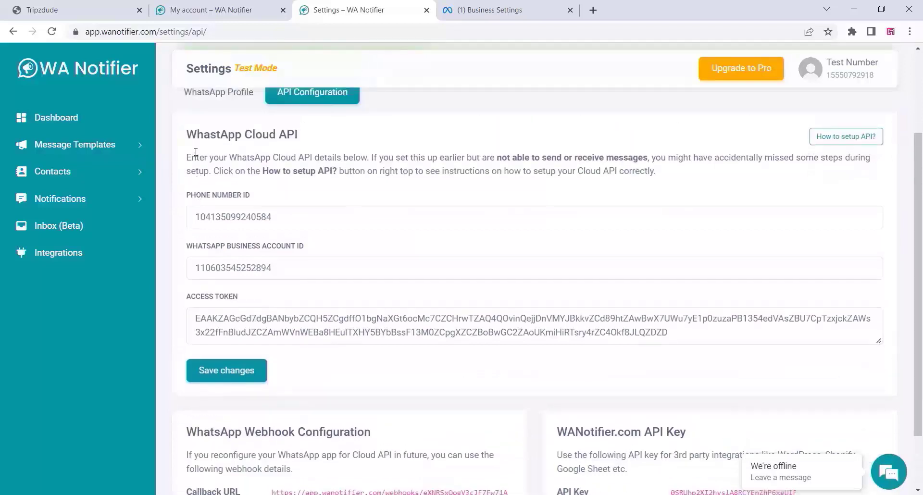
scroll(196, 154, up, 3)
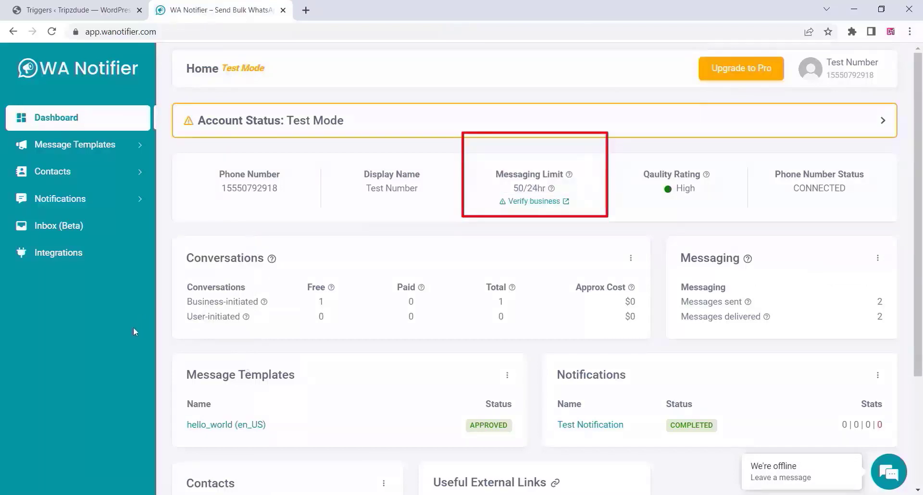
Open the list of message templates in WA Notifier.
click(95, 146)
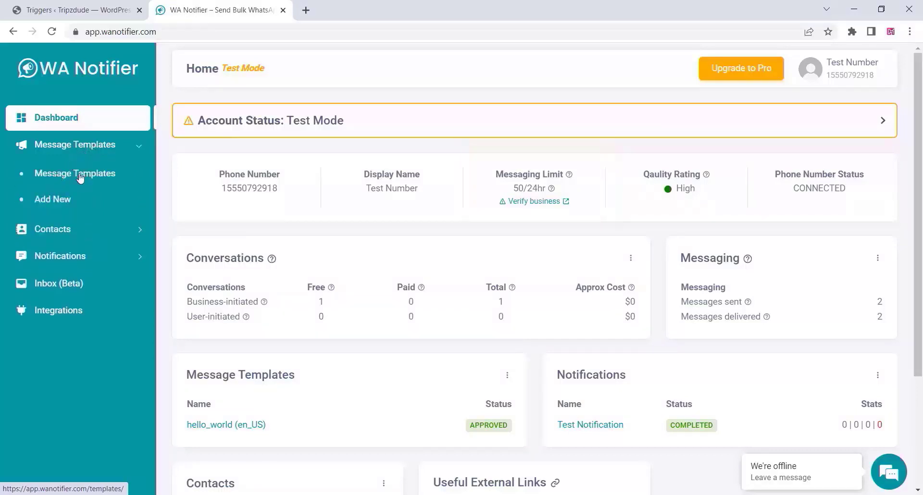
click(80, 179)
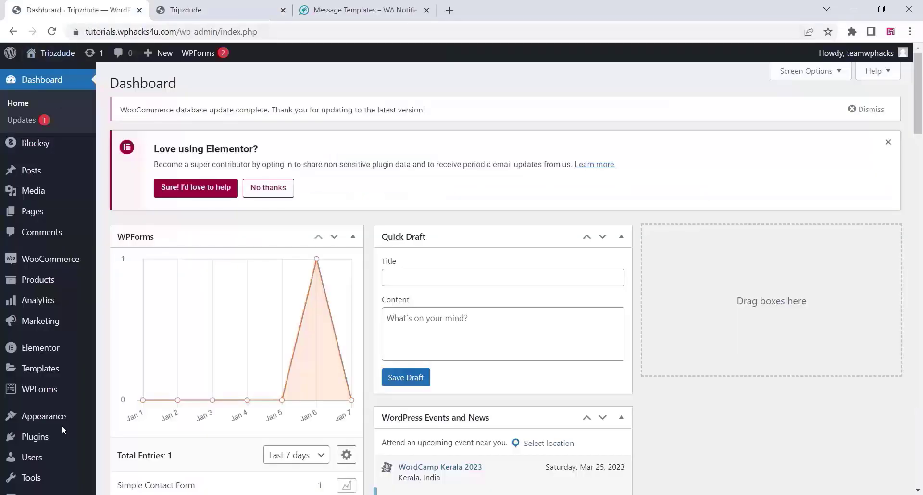
Find the WANotifier plugin in WordPress by searching for "wanotifier", then install and activate it.
mouse_move(36, 438)
click(130, 447)
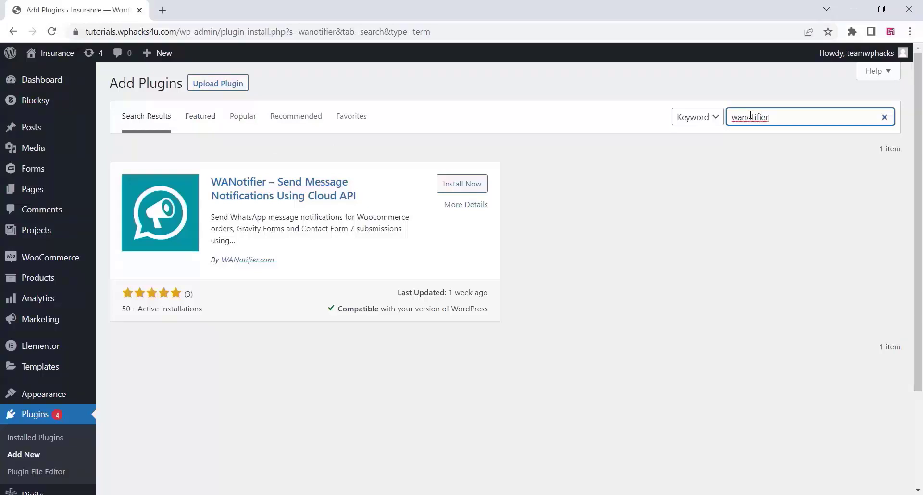
click(459, 185)
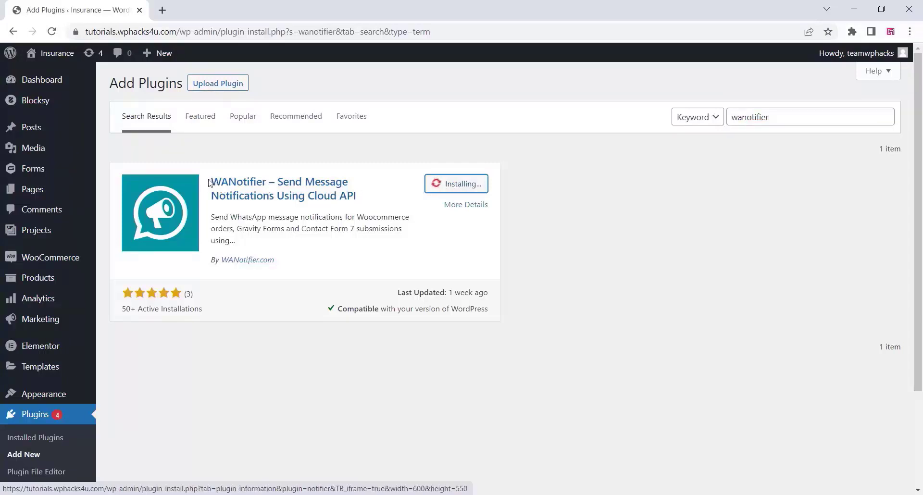
drag(209, 184, 309, 196)
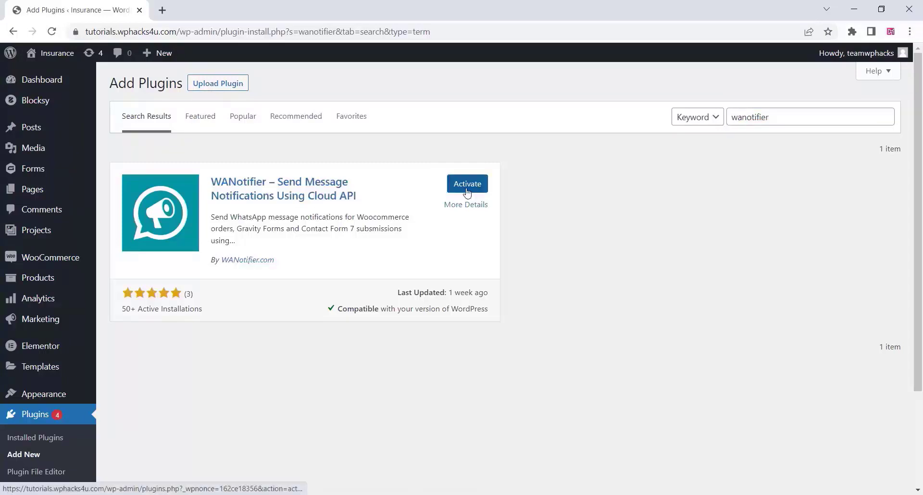
click(466, 184)
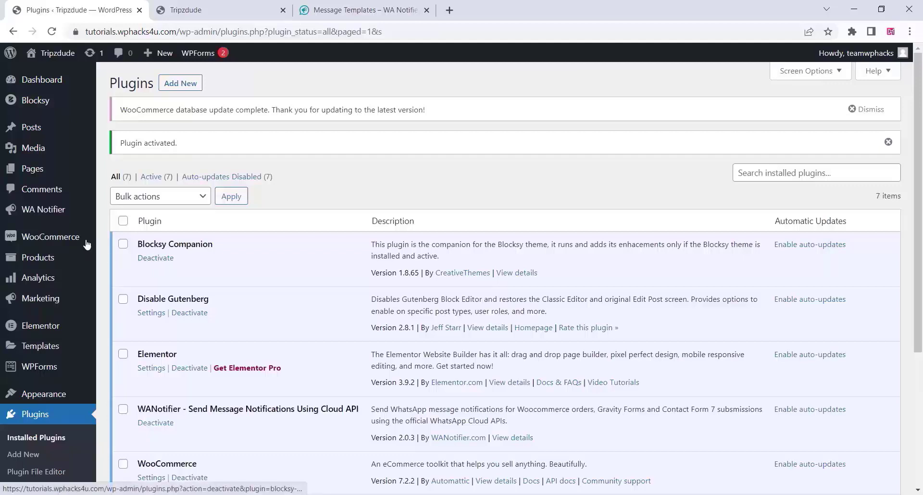
Open the WA Notifier plugin's page in WordPress and read its setup instructions down to the API key field.
click(35, 212)
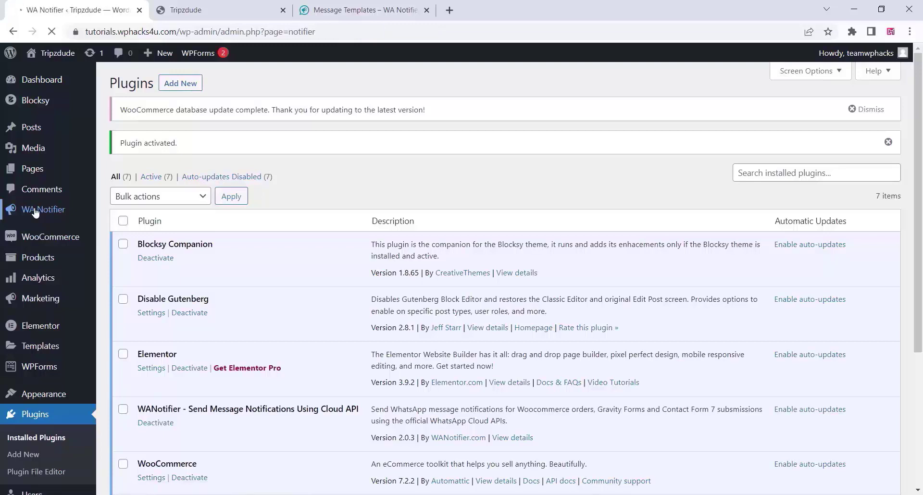
scroll(249, 256, down, 1)
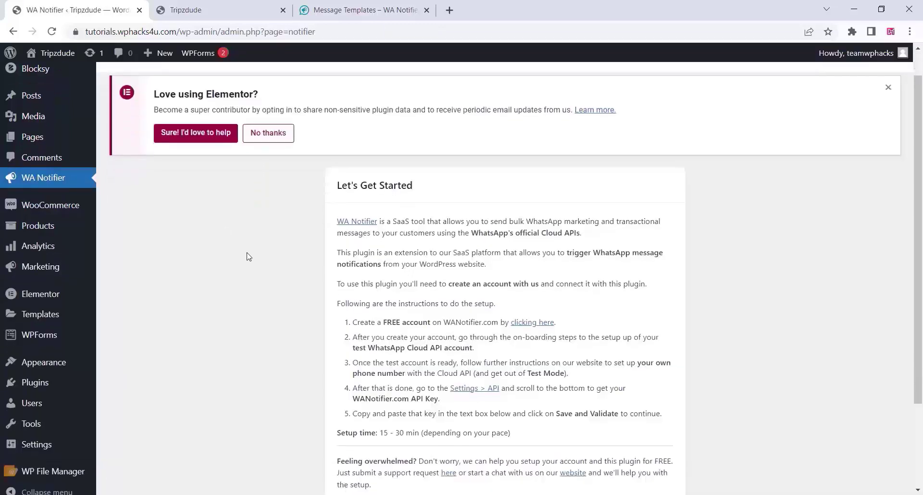
scroll(248, 256, down, 2)
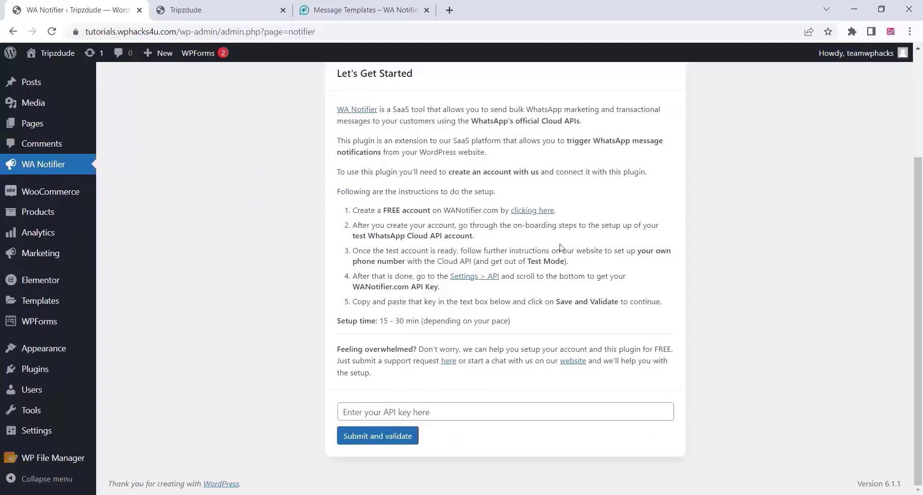
Open the API settings linked in the setup instructions, closing the leftover browser tabs, and copy the WANotifier.com API key.
click(487, 281)
click(427, 10)
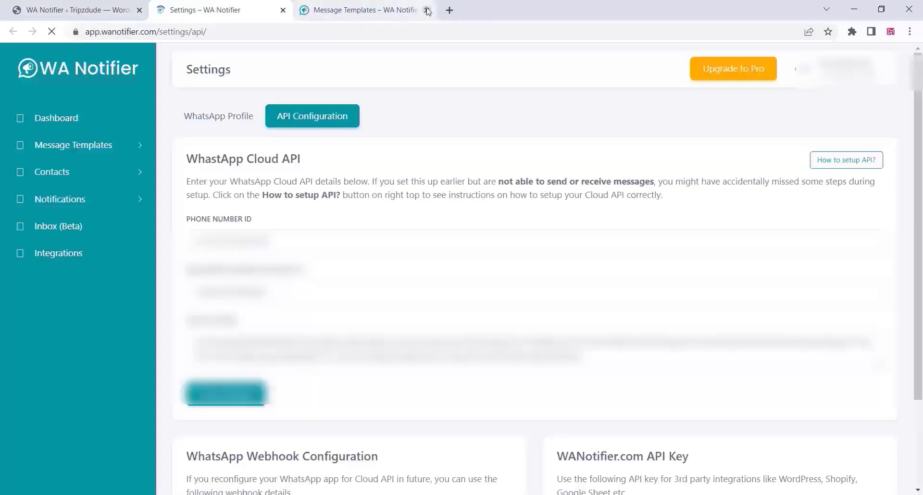
click(426, 10)
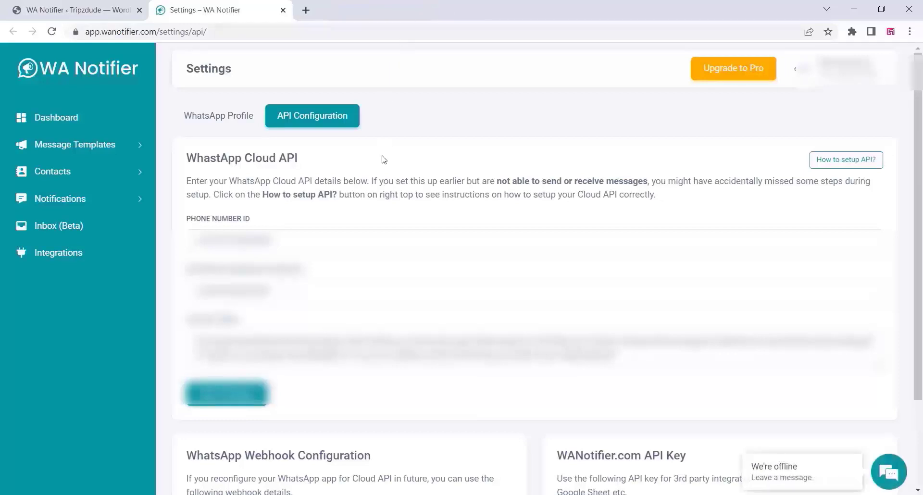
scroll(501, 270, down, 1)
scroll(502, 270, down, 2)
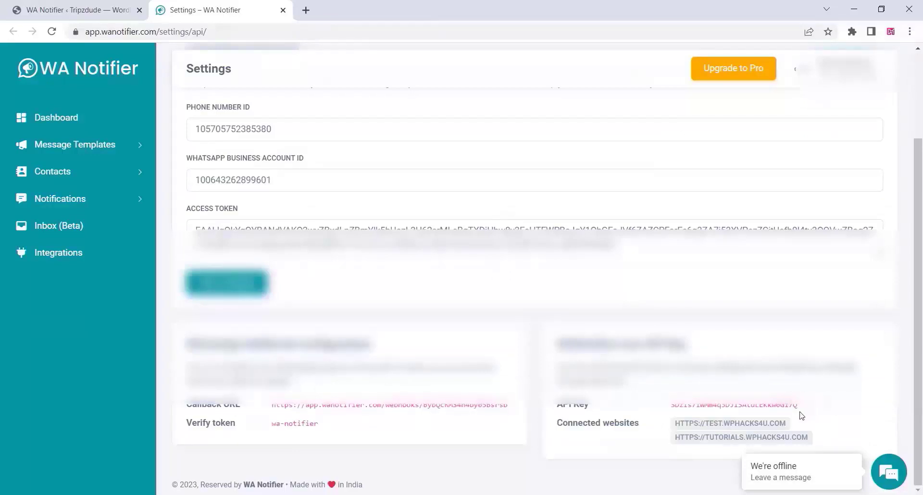
drag(800, 407, 671, 409)
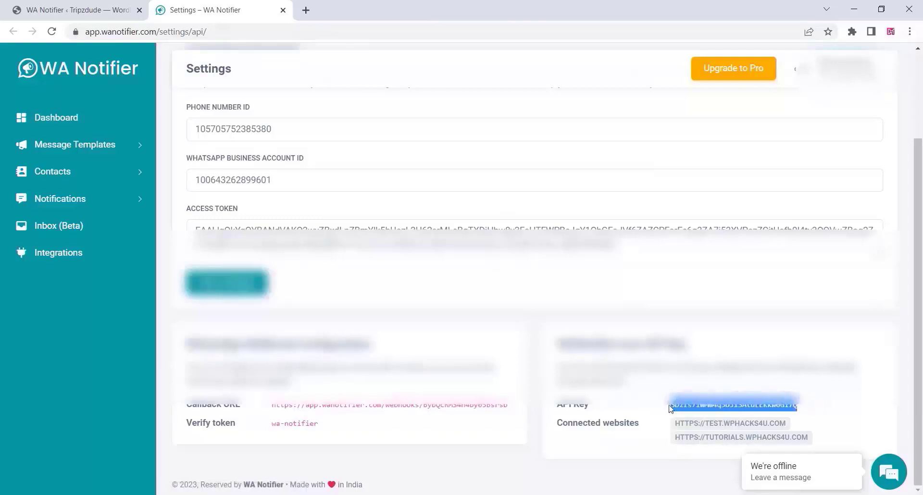
right_click(682, 405)
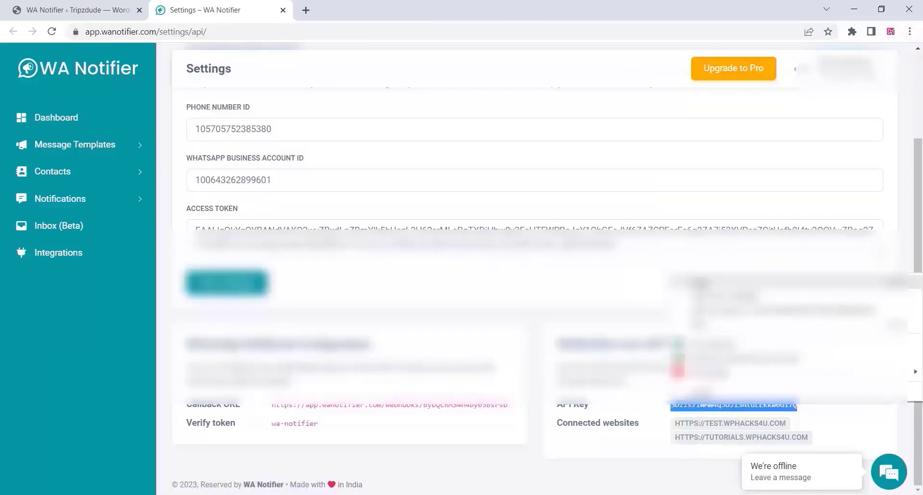
click(698, 283)
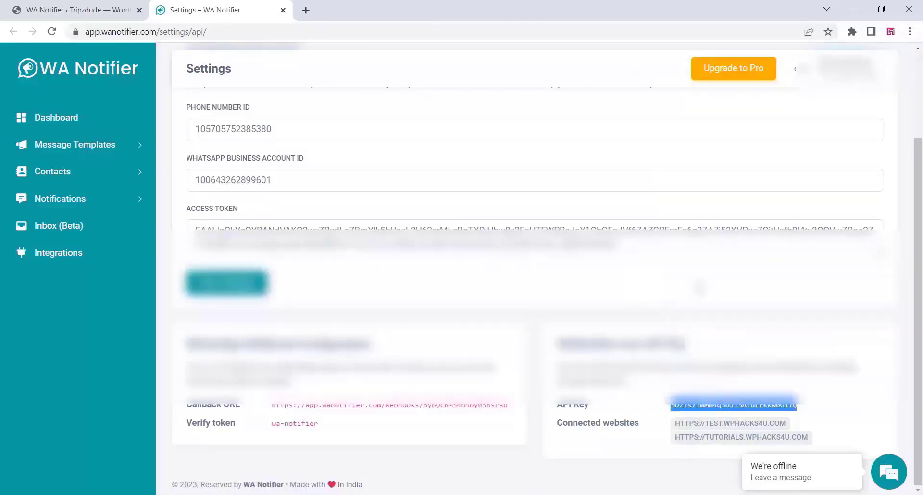
Return to the WordPress setup page, paste the WANotifier.com API key into its field and submit it for validation.
click(40, 5)
click(354, 414)
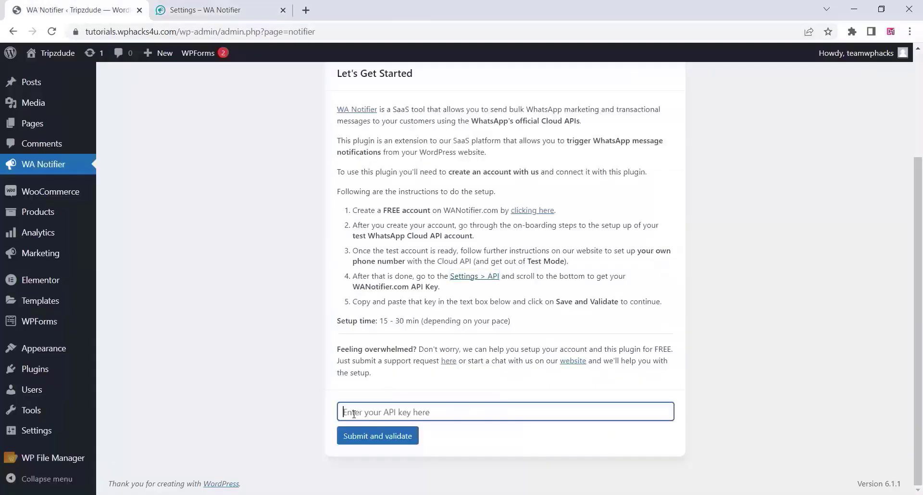
right_click(354, 414)
click(393, 288)
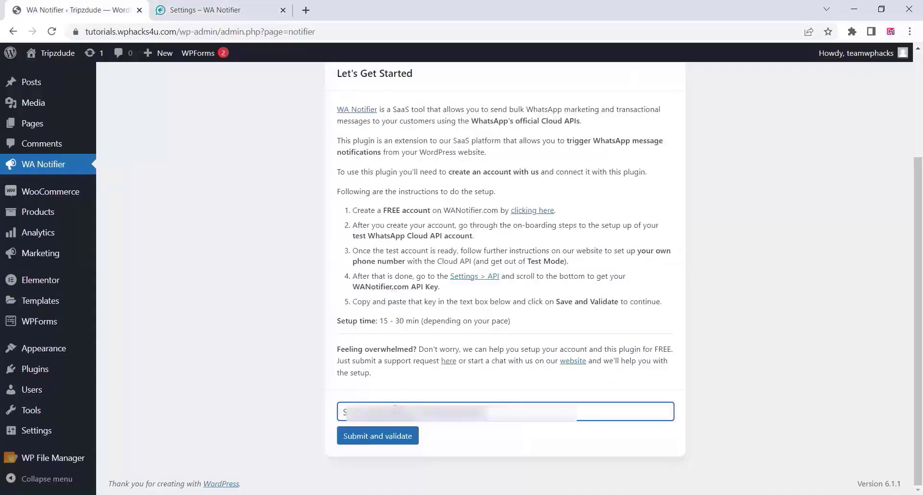
click(358, 437)
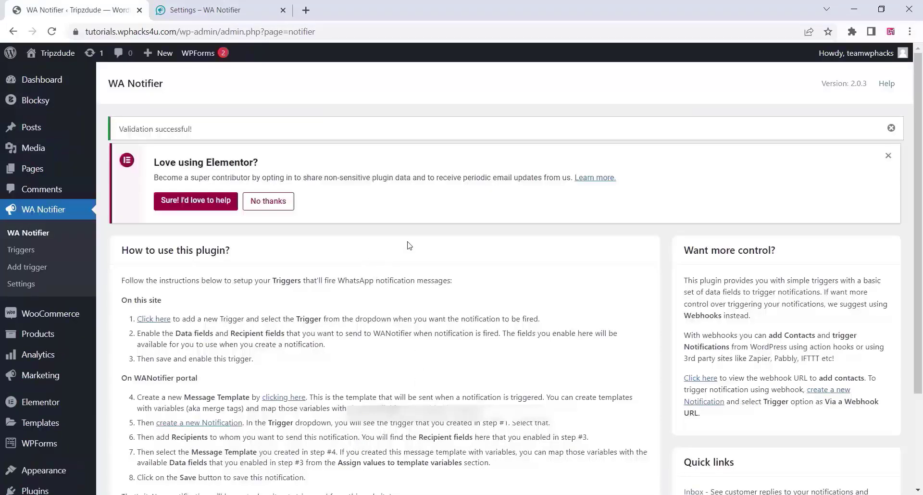
Add a new WA Notifier trigger named "gravity forms" that fires when Form "Health insurance" is submitted.
scroll(413, 248, down, 2)
scroll(412, 248, down, 3)
scroll(411, 247, up, 5)
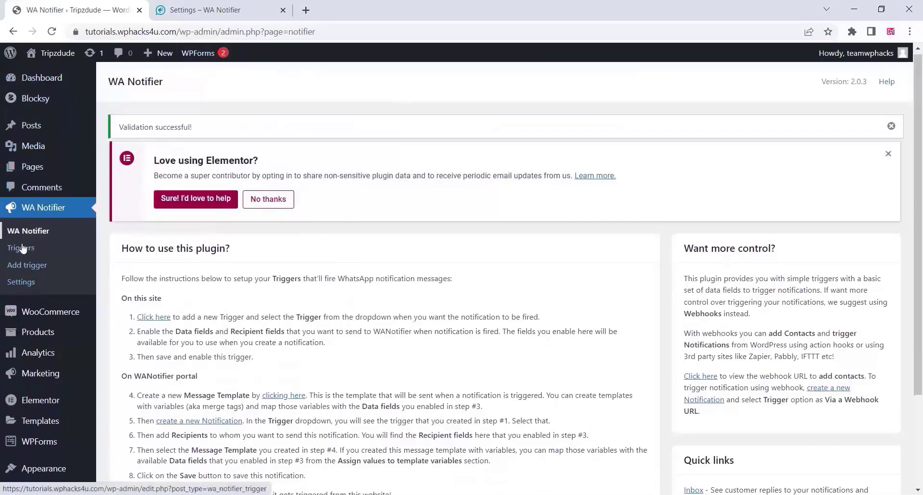
click(22, 248)
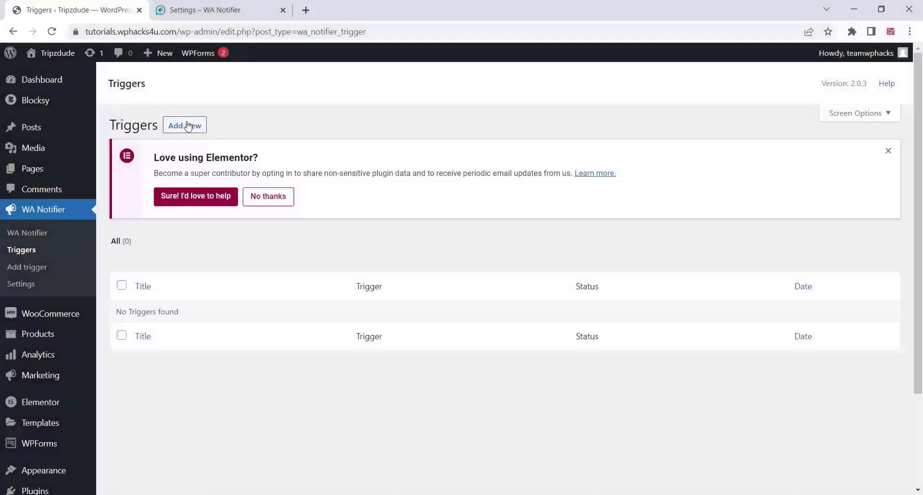
click(186, 126)
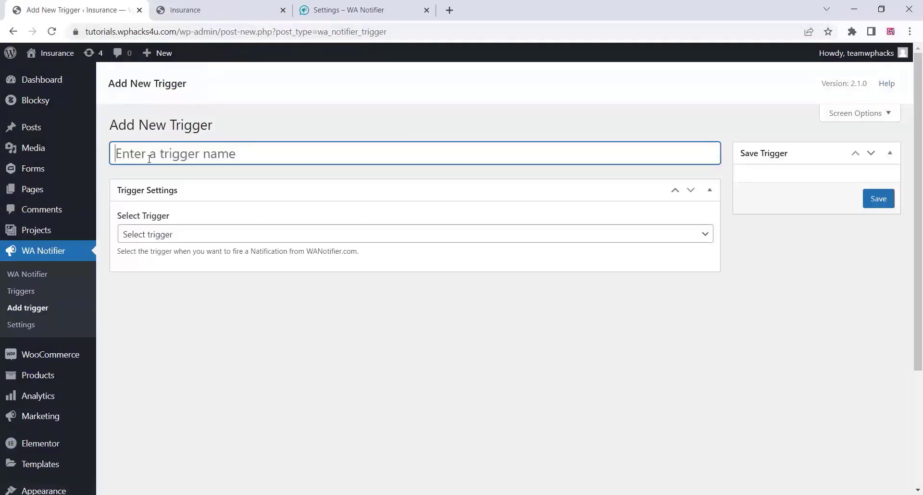
text(gr)
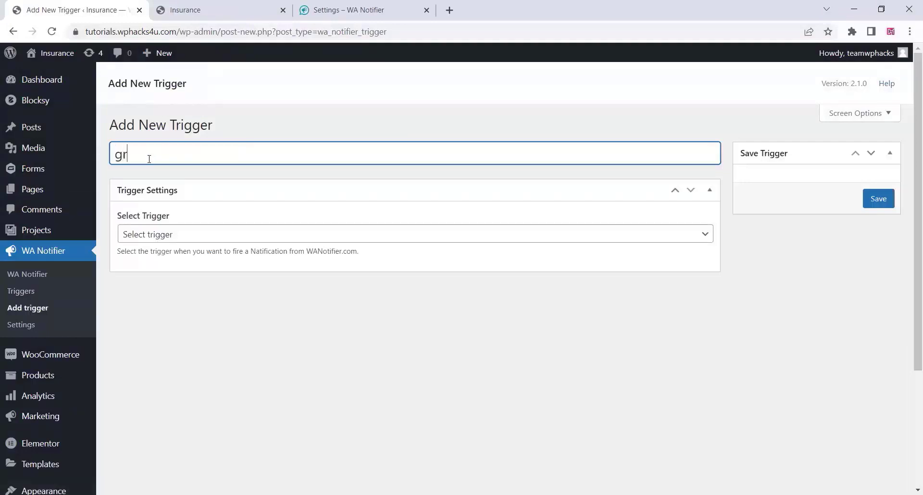
text(avity forms)
click(162, 234)
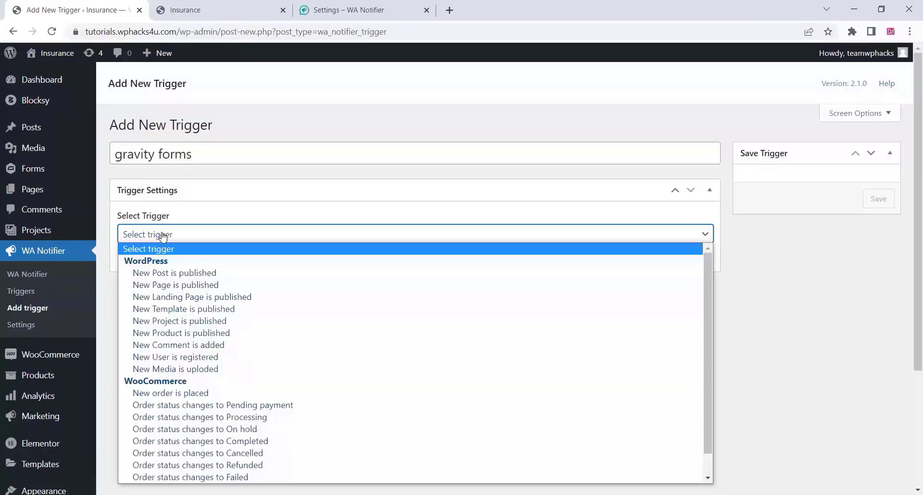
scroll(227, 370, down, 1)
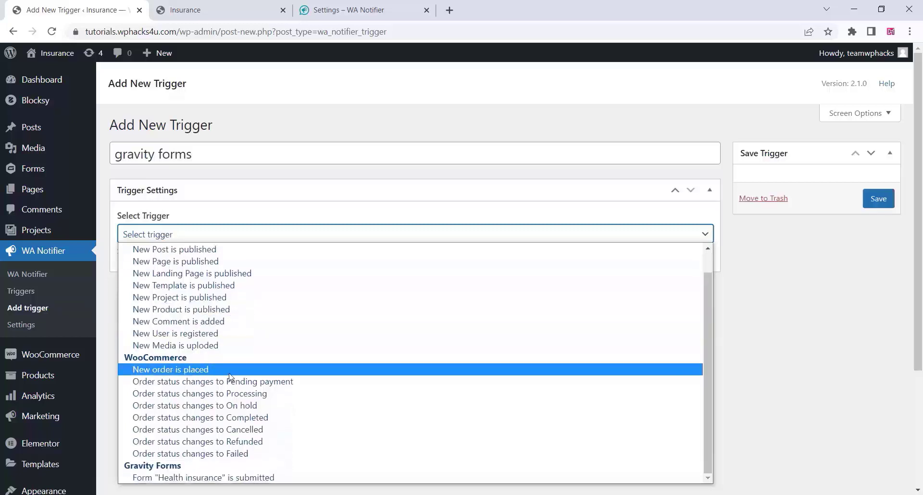
click(191, 477)
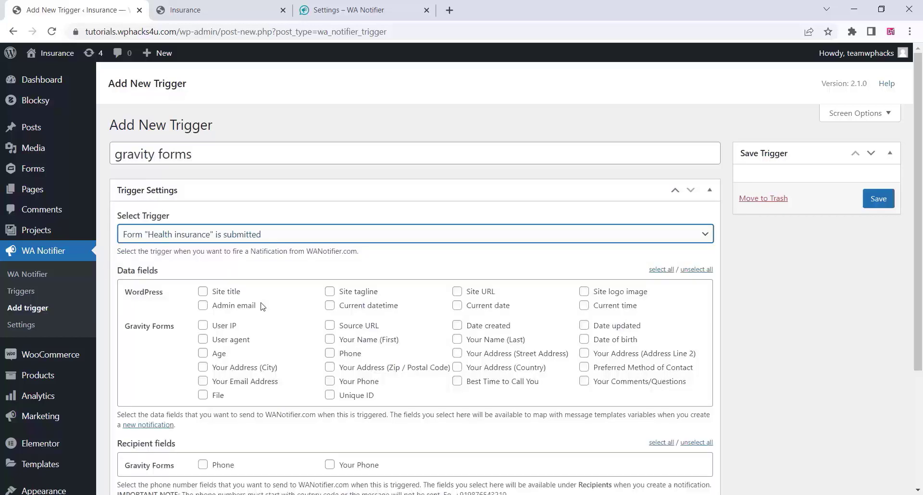
Select all data fields and all recipient fields for the trigger.
click(661, 270)
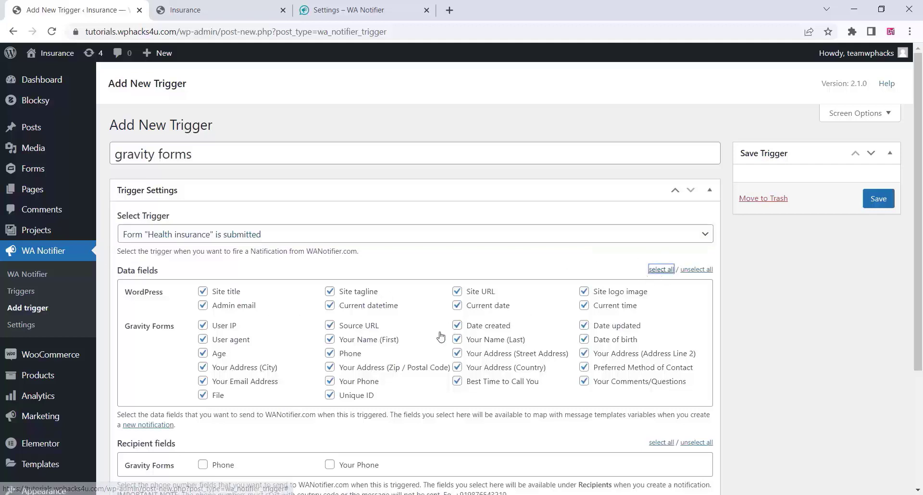
scroll(441, 336, down, 3)
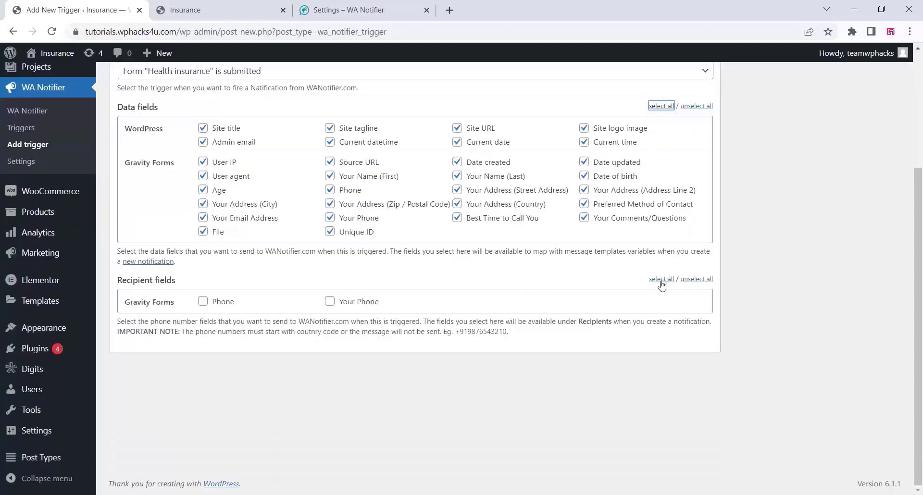
click(661, 280)
scroll(431, 402, up, 3)
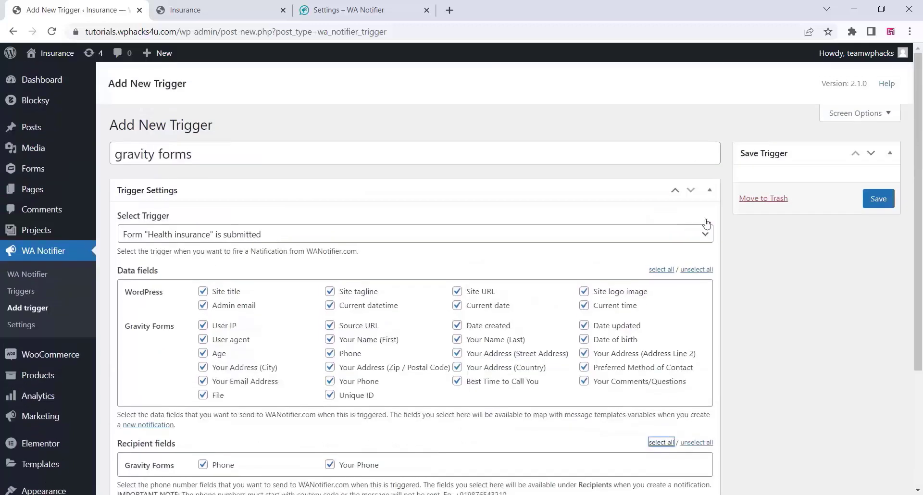
Save the "gravity forms" trigger, then enable it and update it.
click(877, 199)
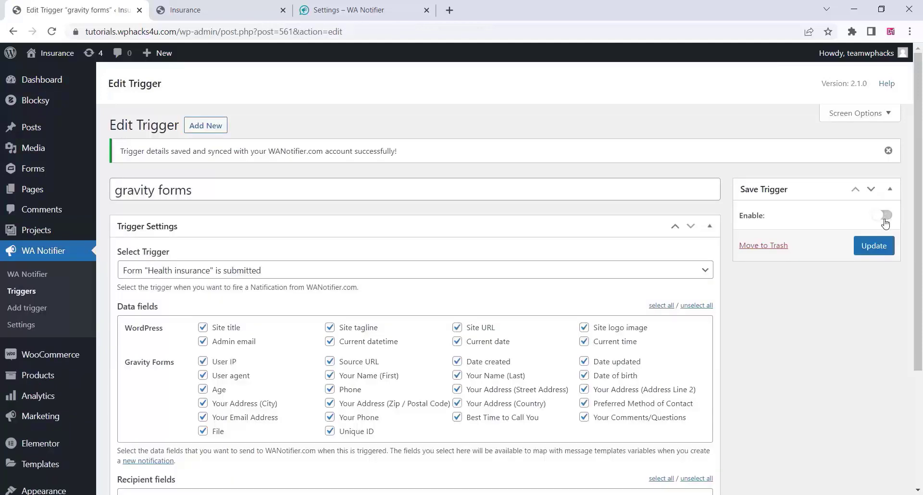
click(885, 221)
click(871, 248)
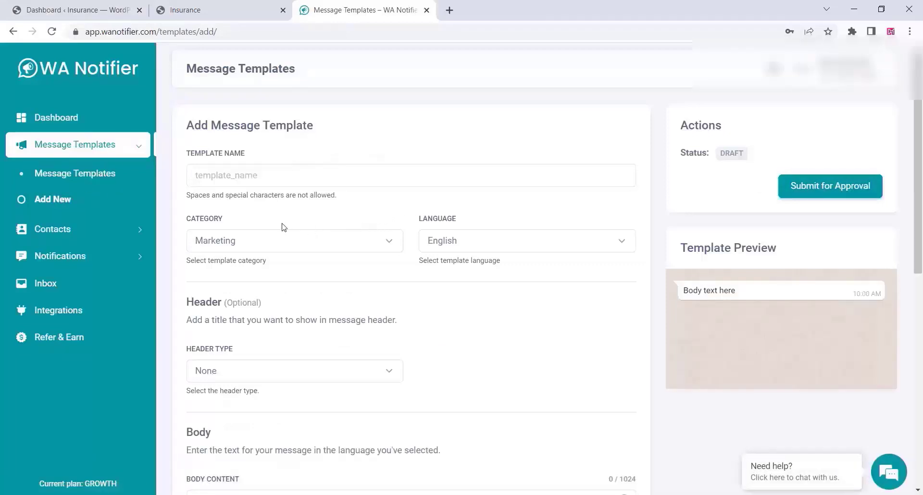
Name the new WA Notifier message template gravity_forms and set its category to Utility / Transactional.
click(226, 181)
text(gr)
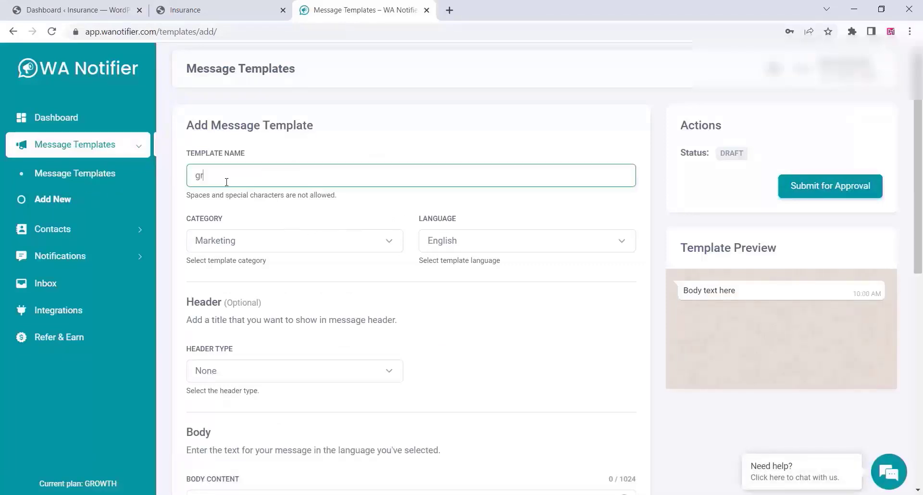
text(avity_forms)
click(239, 245)
click(230, 271)
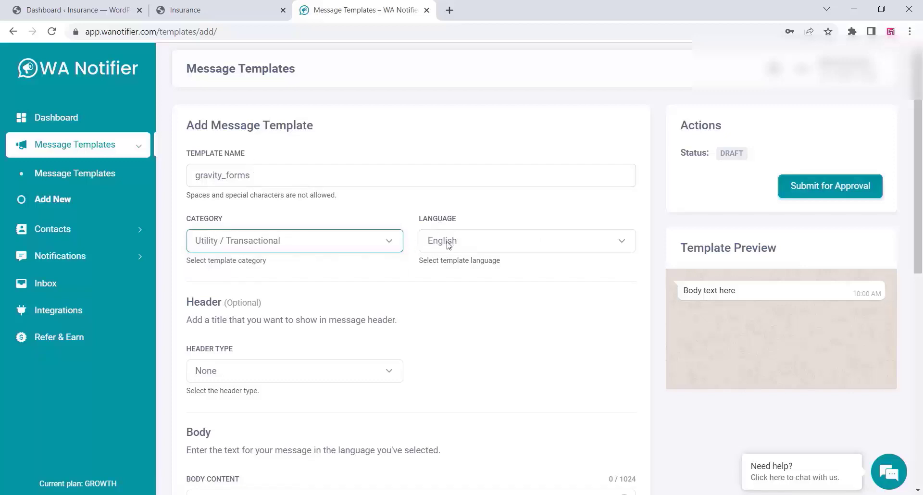
Try Text as the message template's header type.
scroll(288, 319, down, 2)
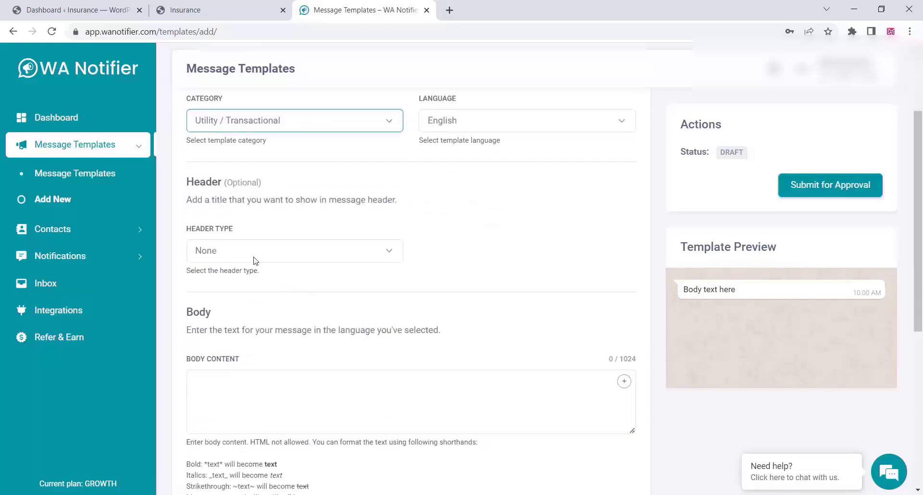
click(255, 256)
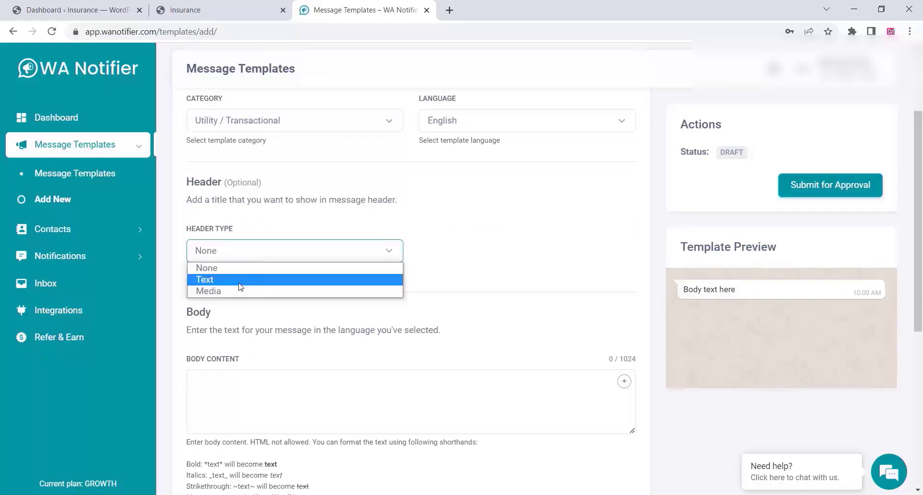
click(240, 280)
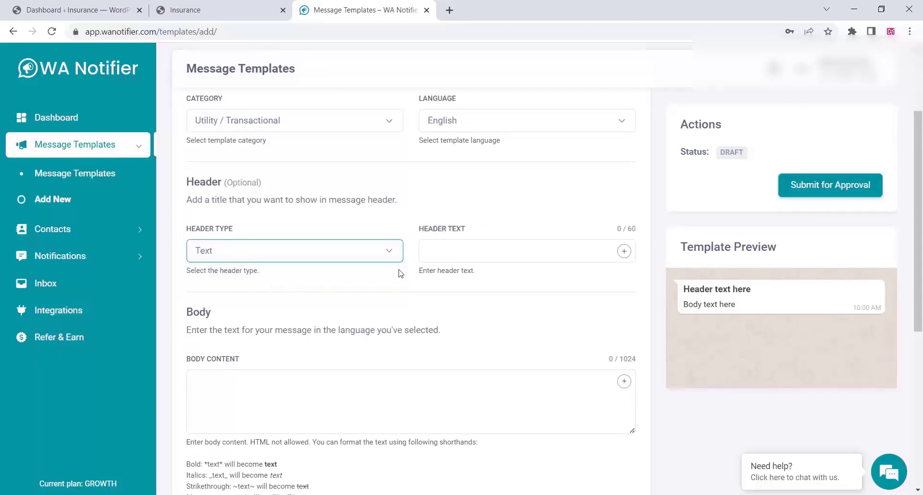
Try a Media header with the asd picture uploaded as example image, and switch the media type to Document.
click(282, 261)
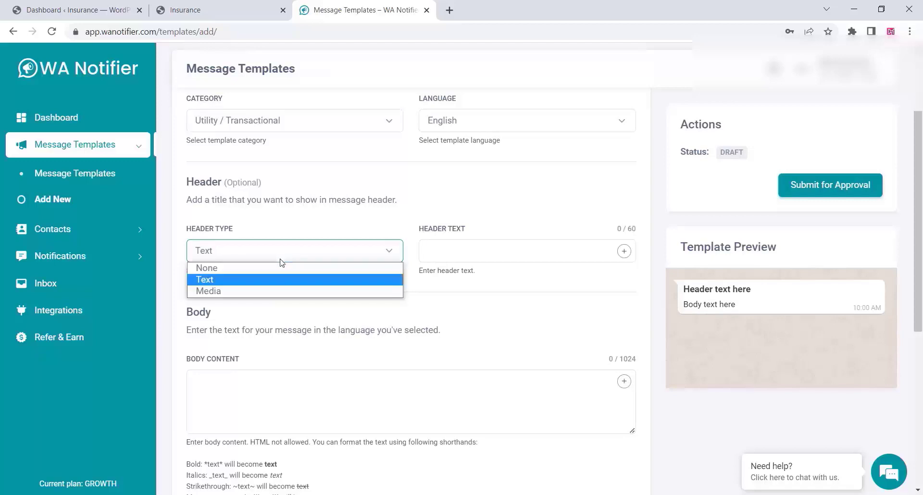
click(250, 290)
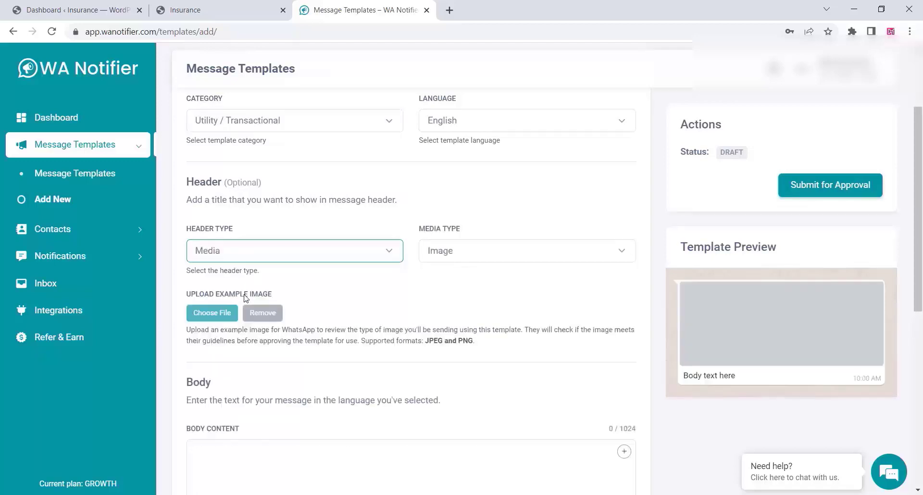
click(219, 314)
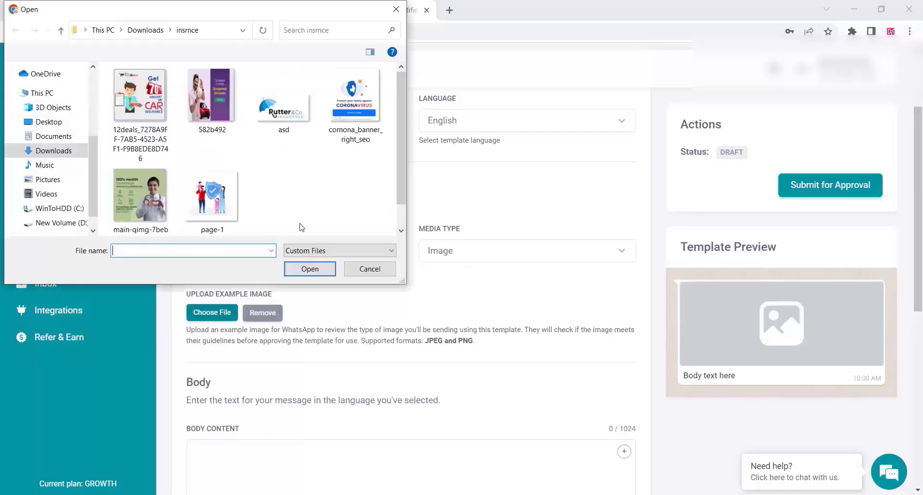
click(283, 110)
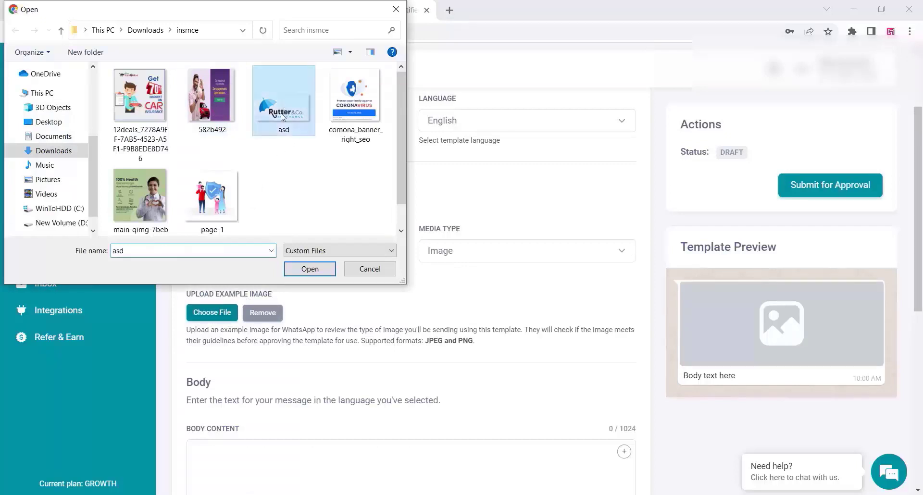
click(317, 269)
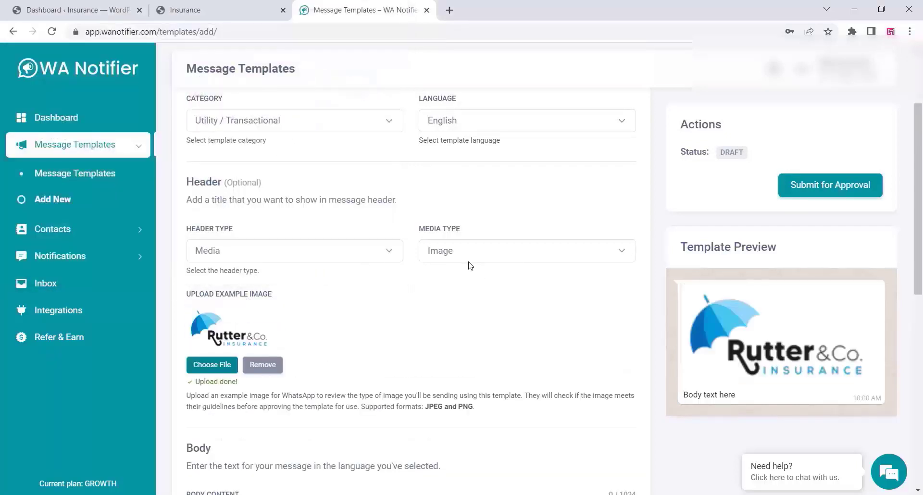
click(452, 259)
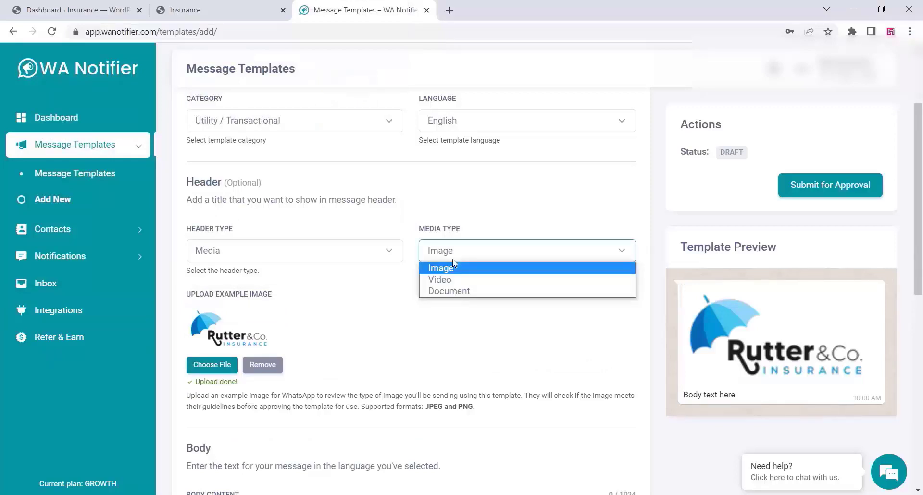
click(438, 292)
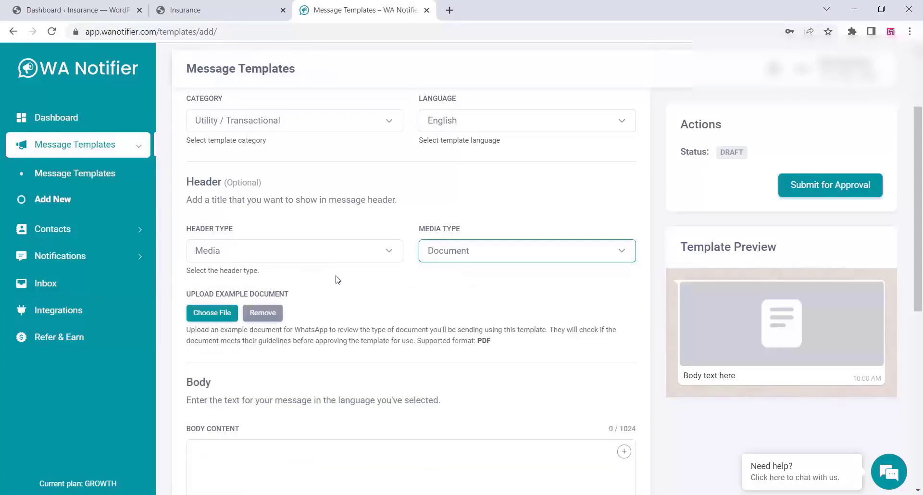
Set the template's header type to Text and enter the header text "Your form submitted successfully".
click(309, 257)
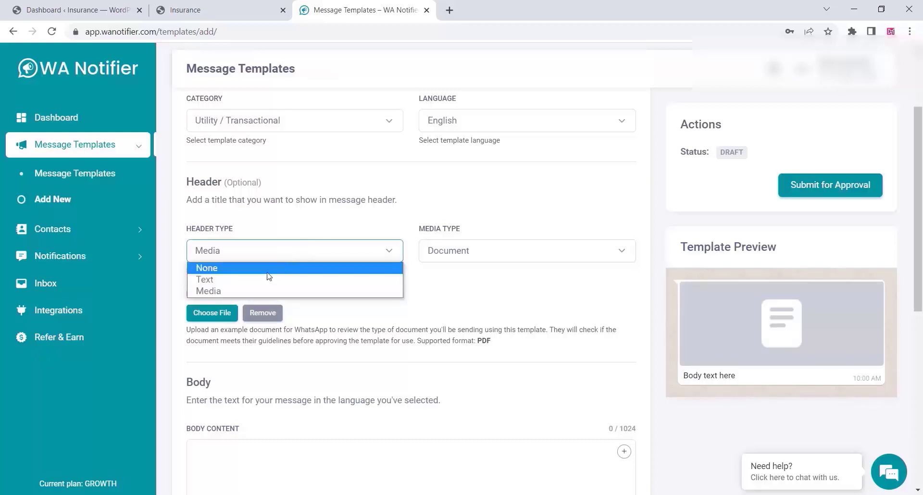
click(254, 286)
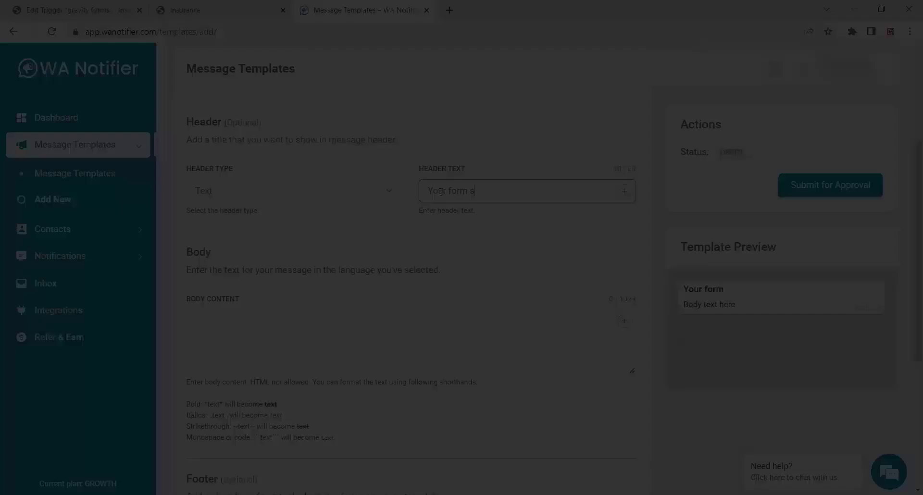
text(bmit)
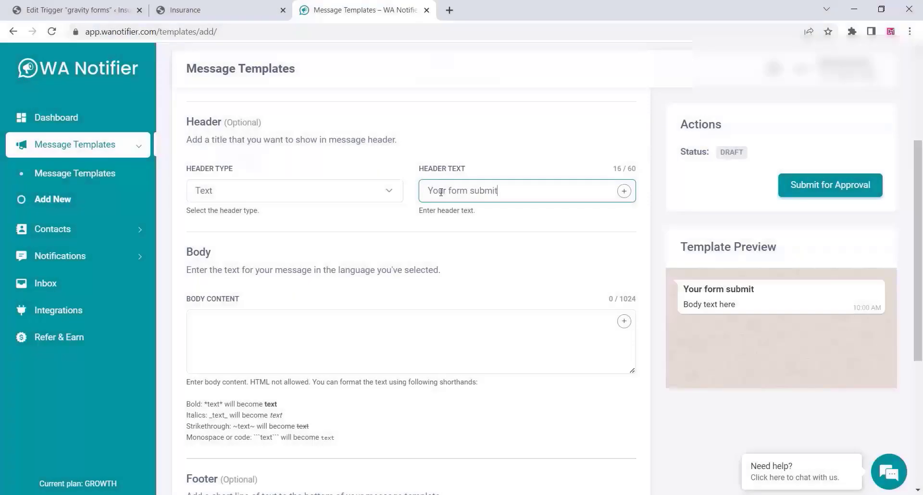
text(ed s)
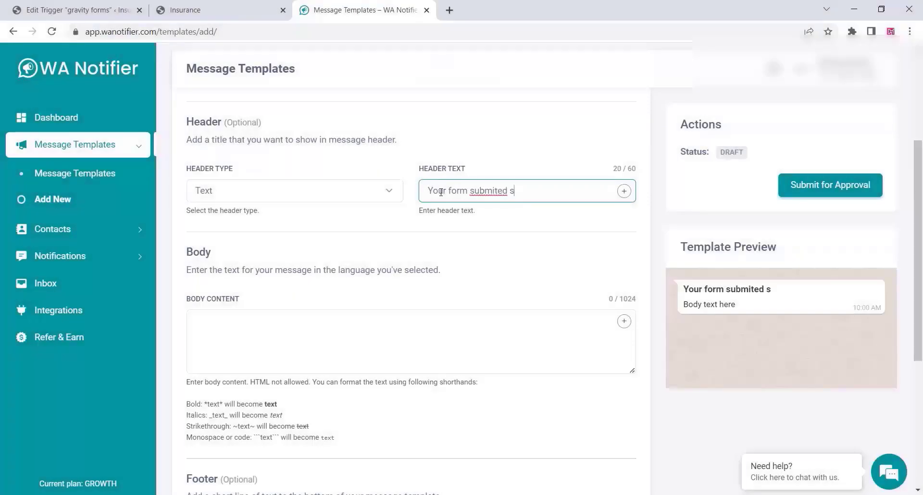
text(uccess)
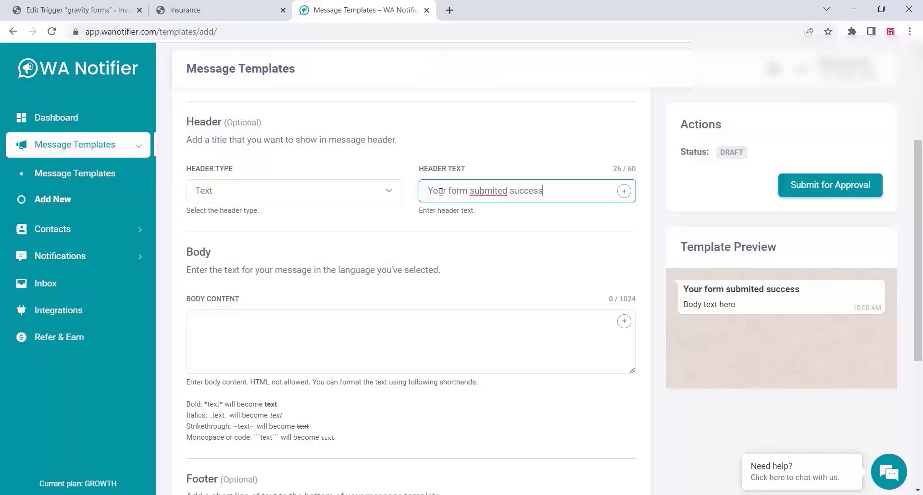
text(fully)
right_click(486, 189)
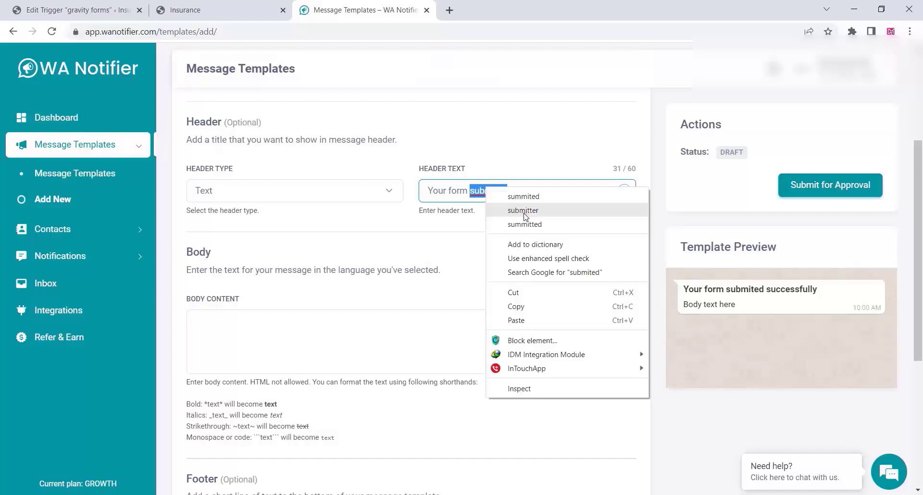
click(523, 210)
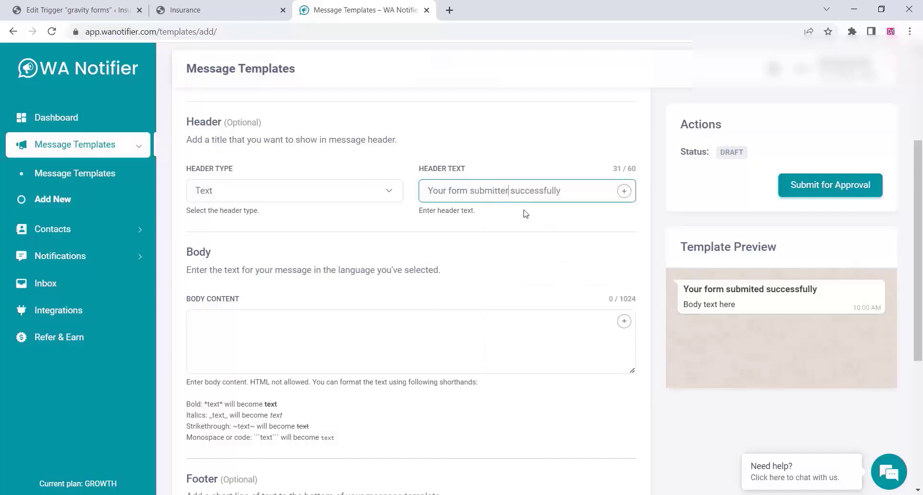
key(BackSpace)
text(d)
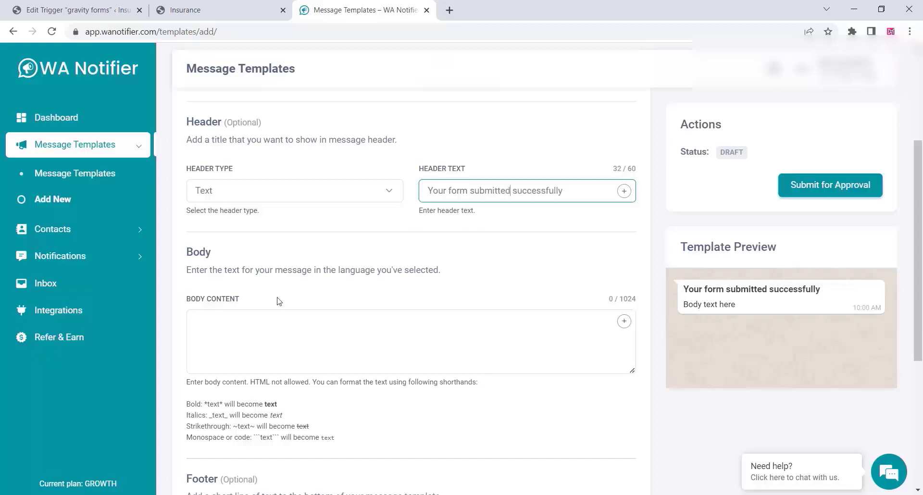
Begin the template's body content with "Dear {{1}} your policy number {{2}}", inserting both placeholders as variables.
click(207, 337)
text(Dear)
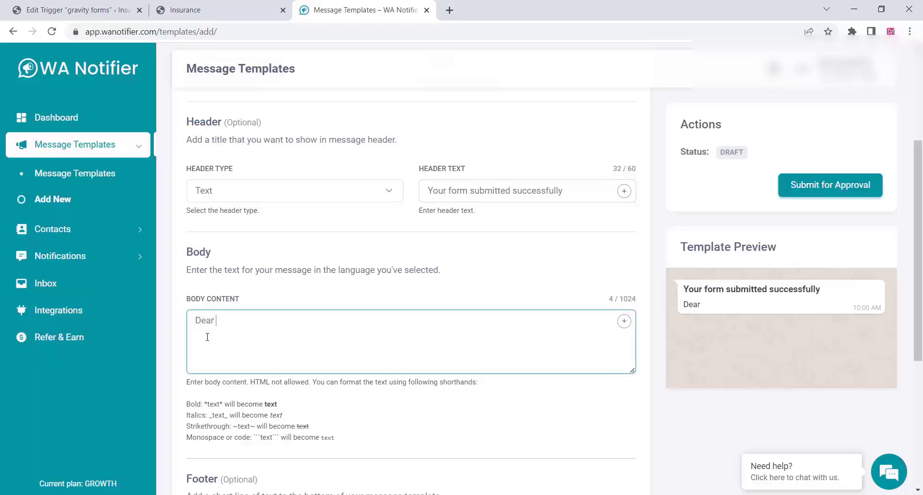
click(623, 321)
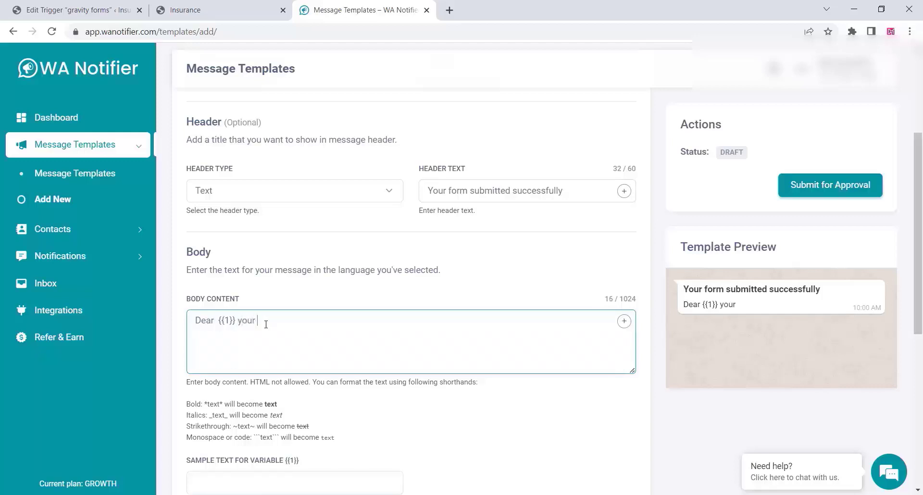
text(your policy number)
click(624, 321)
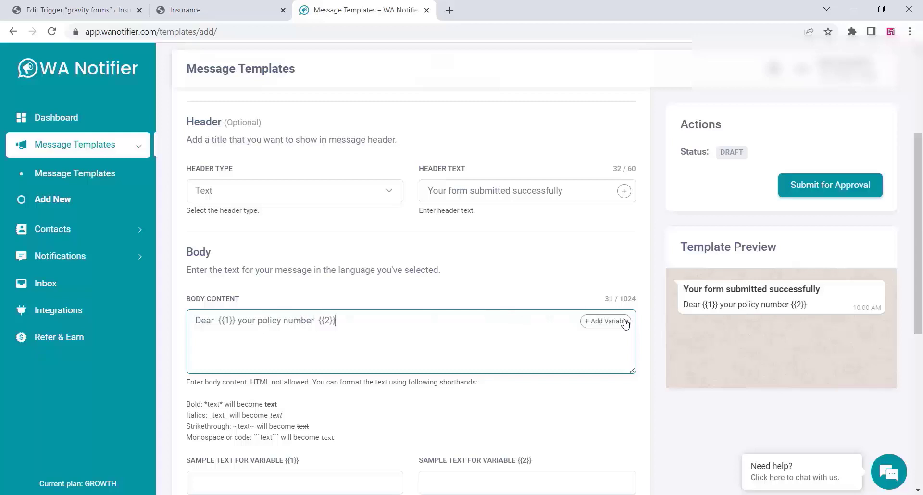
Continue the body content with "has been submitted successfully on {{3}}", correcting the spelling of "hasbeen" and inserting the third variable.
text(ha)
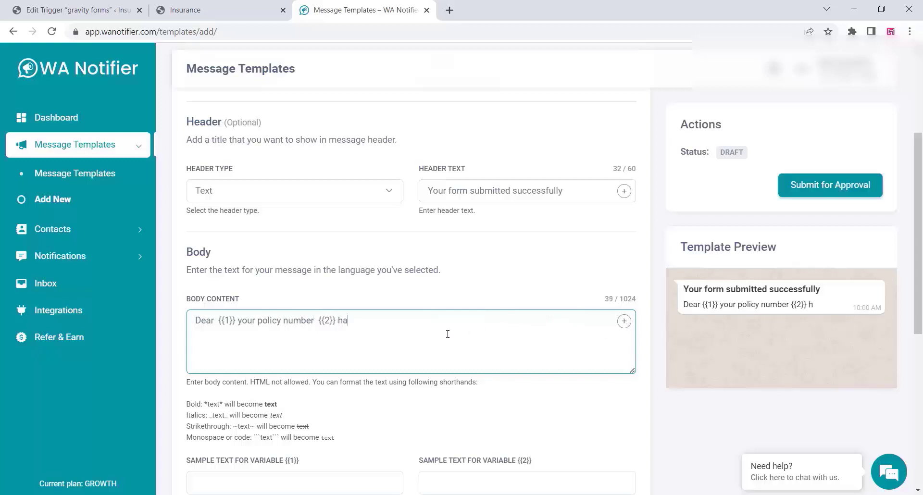
text(sbeen submi)
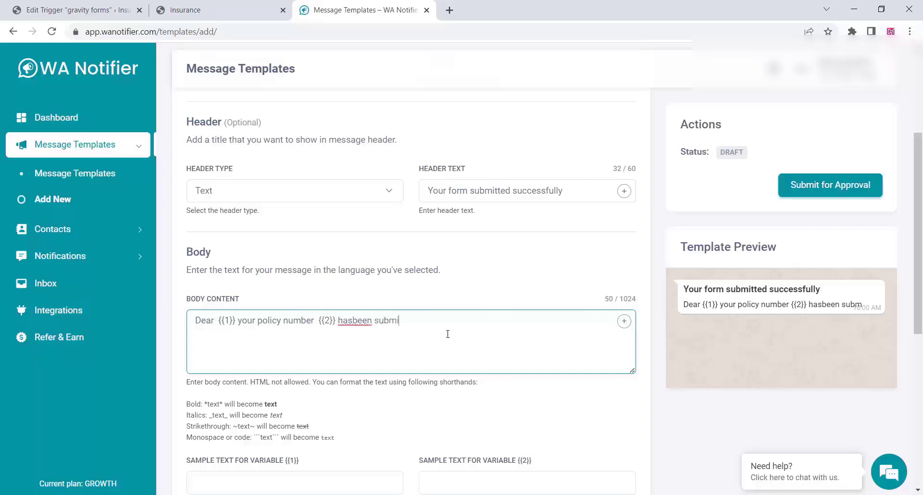
text(tted s)
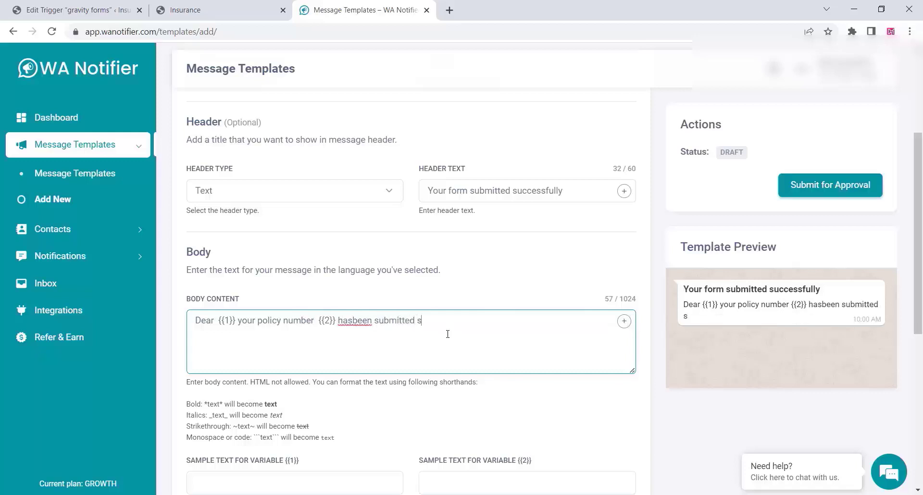
text(uccessfully on)
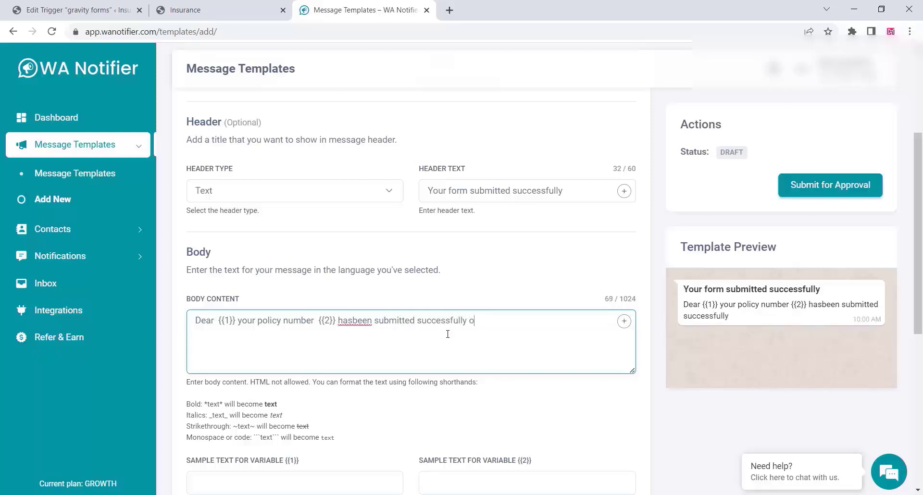
right_click(351, 321)
click(387, 146)
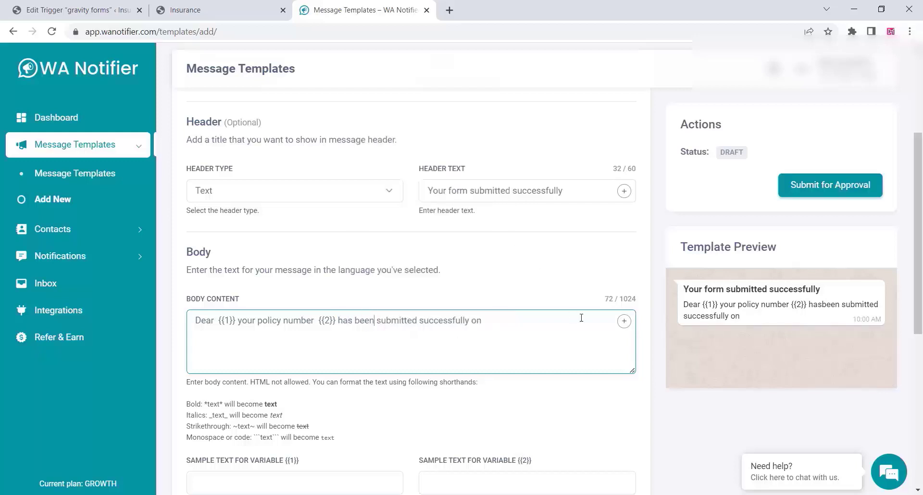
click(624, 321)
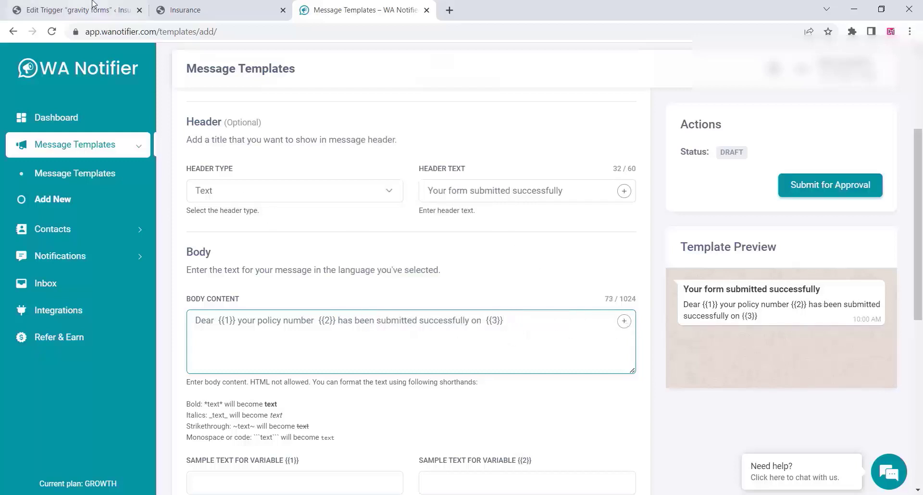
Check the trigger's data fields, and extend the template body with ".Your date of birth is {{4}} and your age is {{5}}".
click(77, 10)
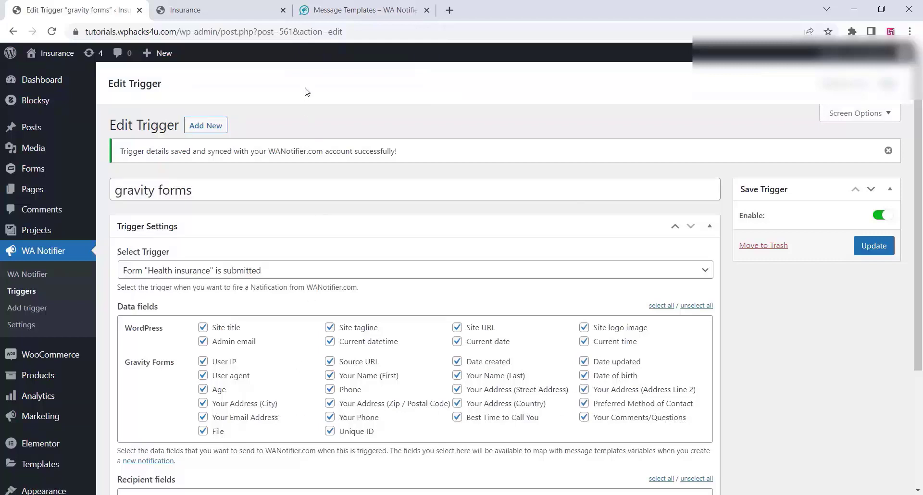
click(229, 10)
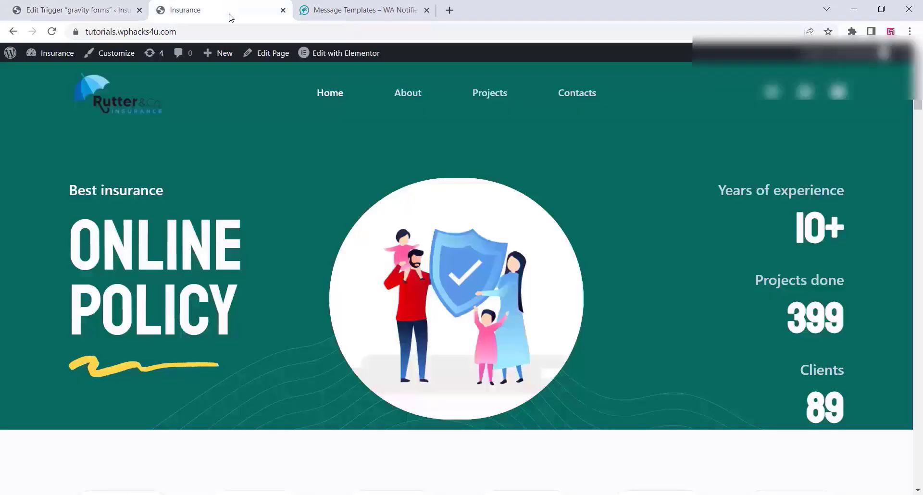
click(357, 10)
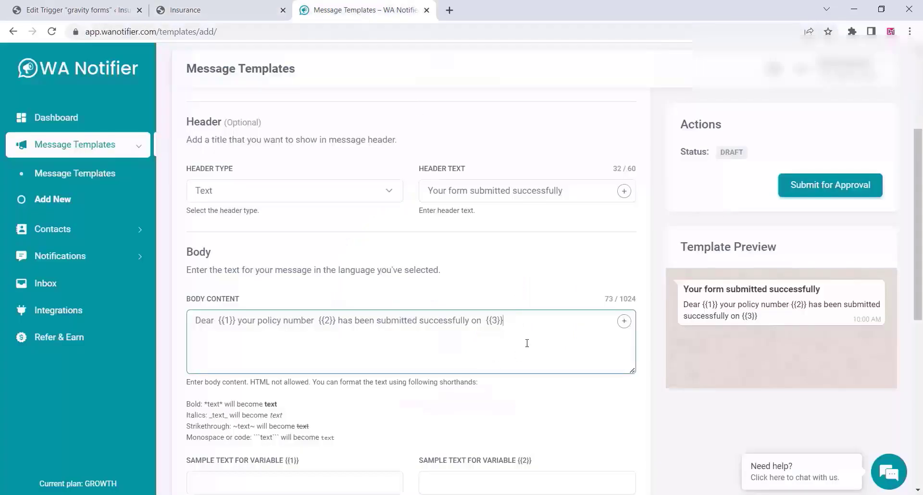
text(.Your date o)
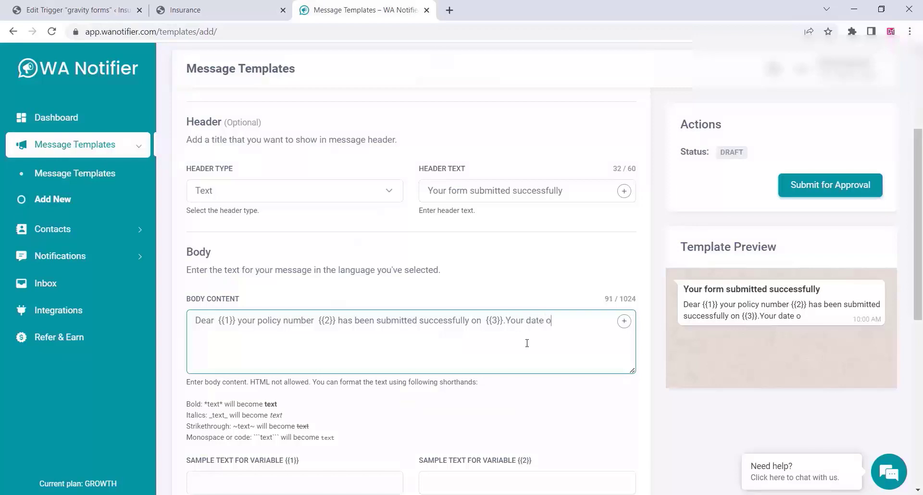
text(f birth is)
click(623, 329)
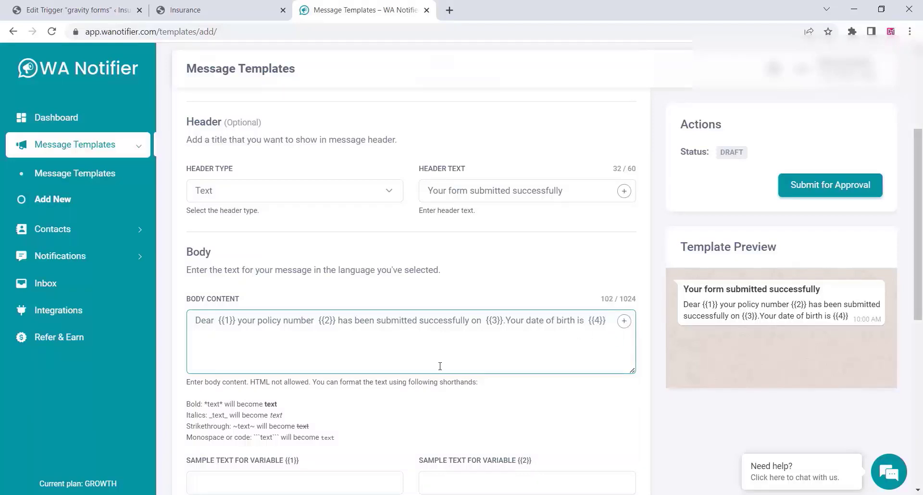
text(and your age is)
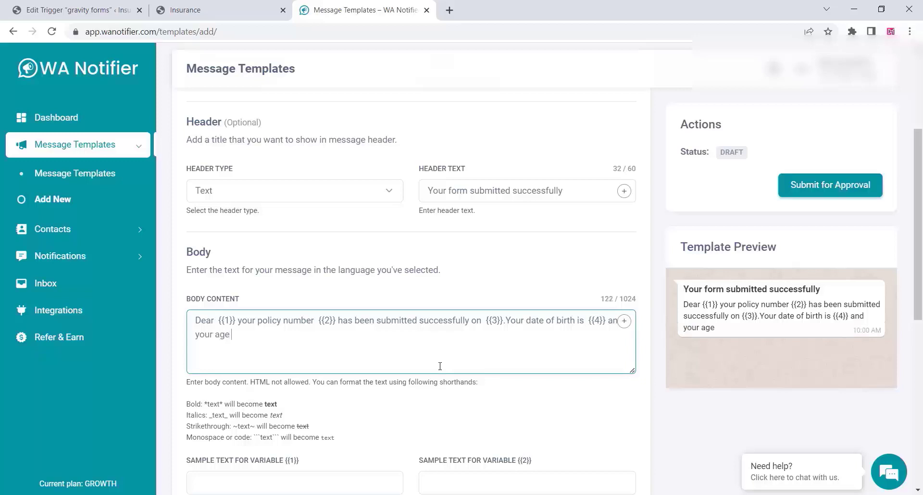
click(624, 321)
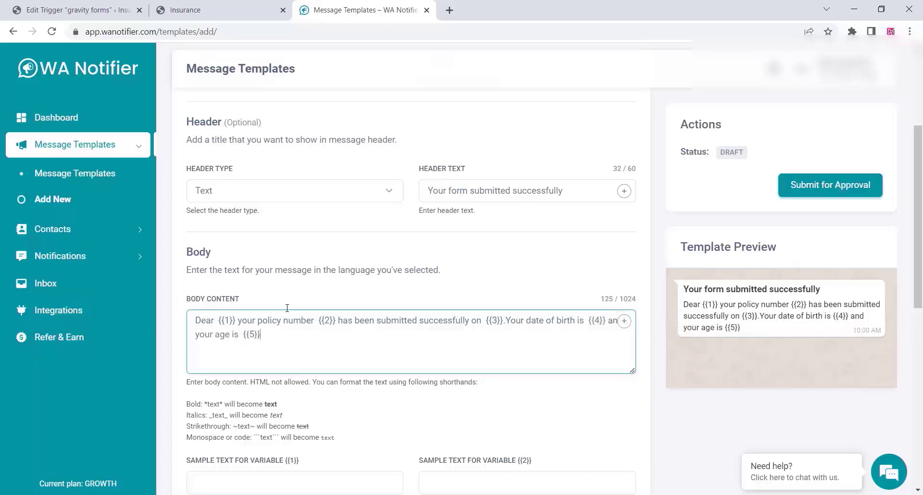
Copy "Your Address" from the gravity forms trigger's data fields and append it to the template body, followed by variable {{6}}.
click(113, 6)
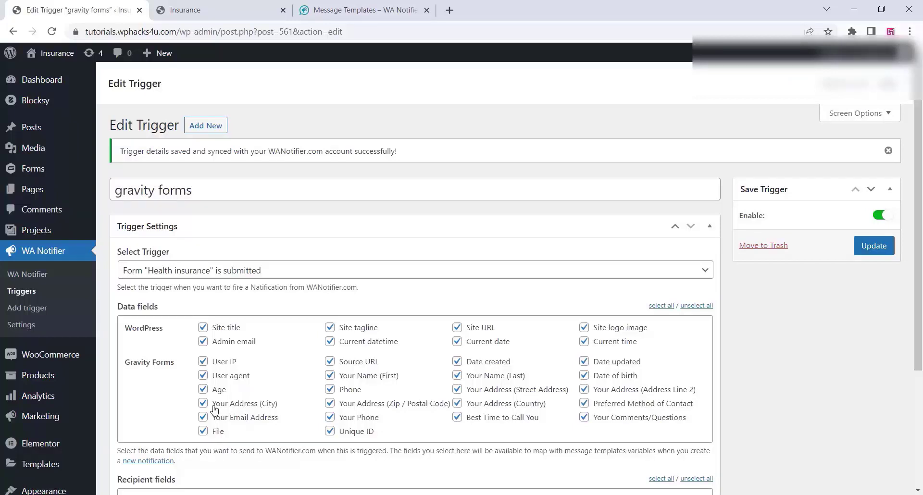
drag(214, 407, 257, 409)
right_click(244, 406)
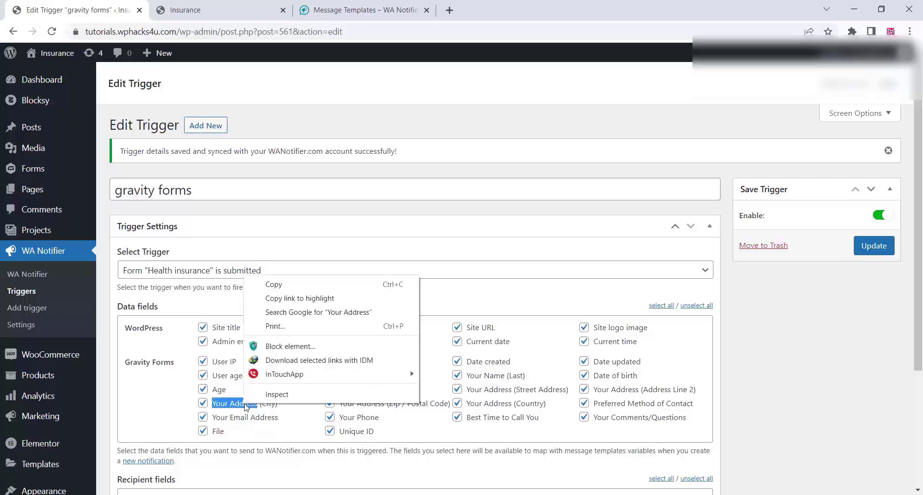
click(273, 284)
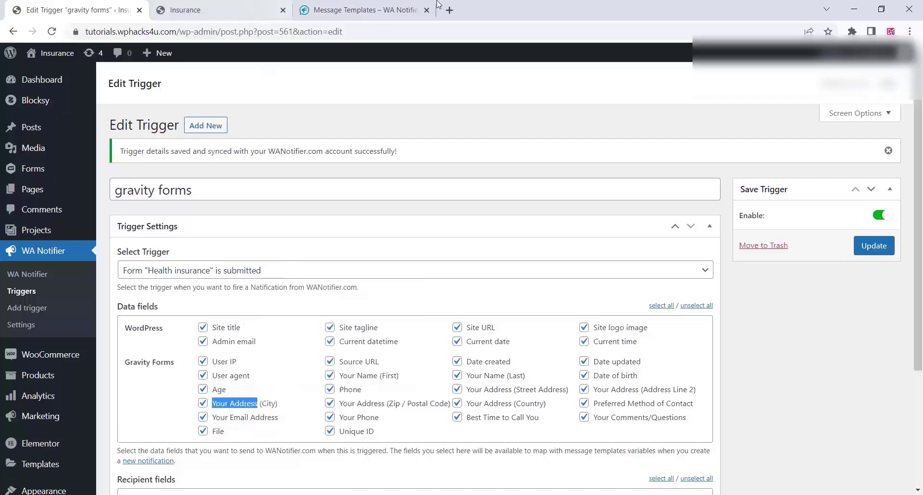
click(356, 5)
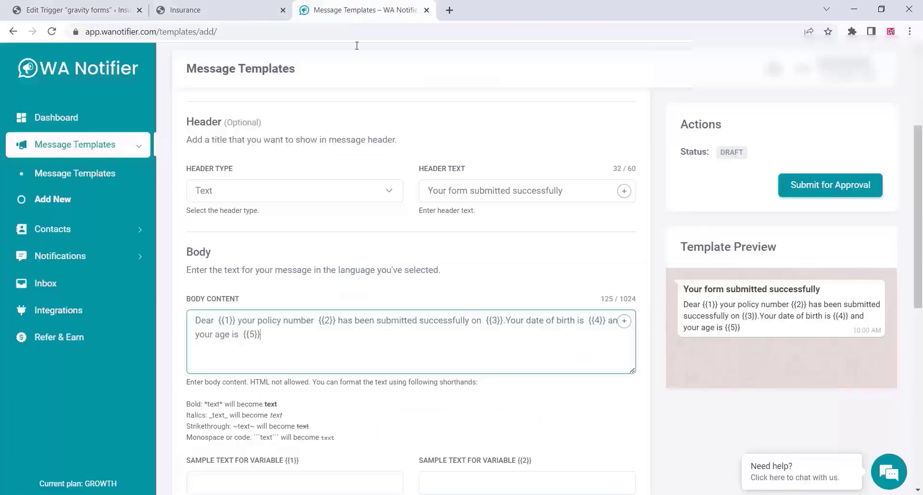
right_click(272, 336)
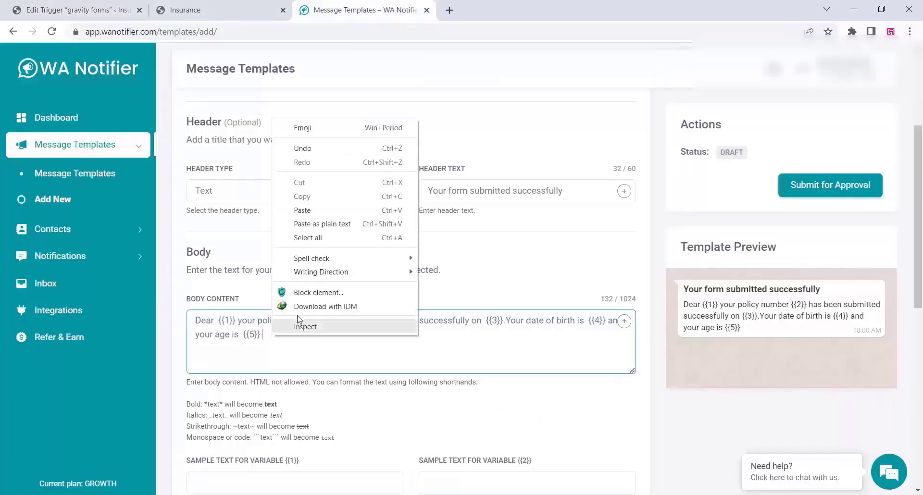
click(304, 209)
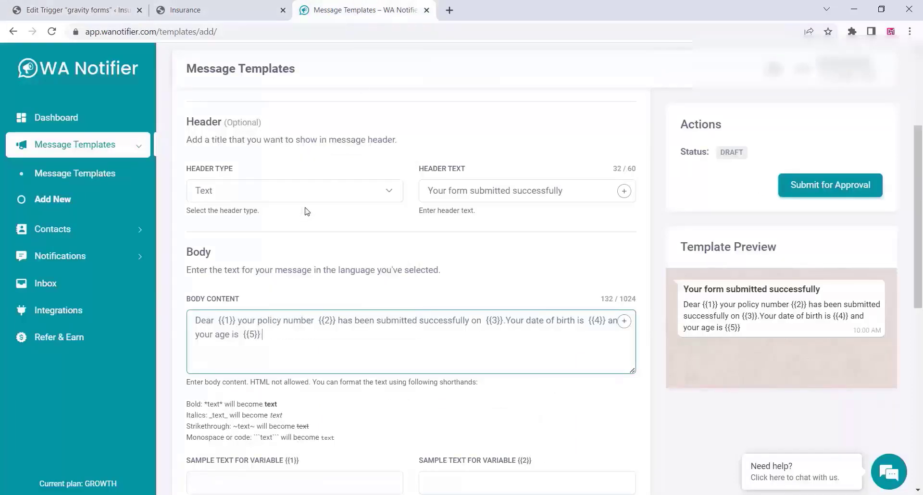
click(624, 321)
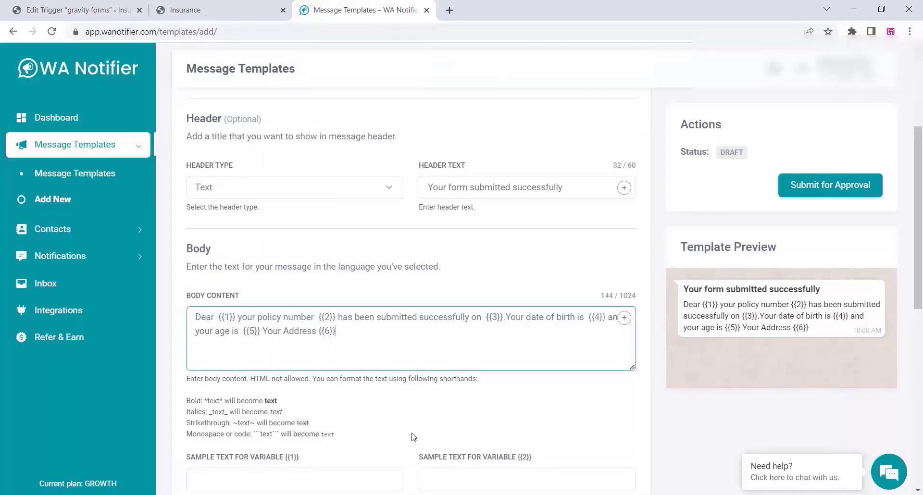
Copy the "Your Name (First)" field label from the gravity forms trigger into the template's sample text for variable {{1}}.
scroll(288, 342, down, 2)
scroll(267, 342, down, 2)
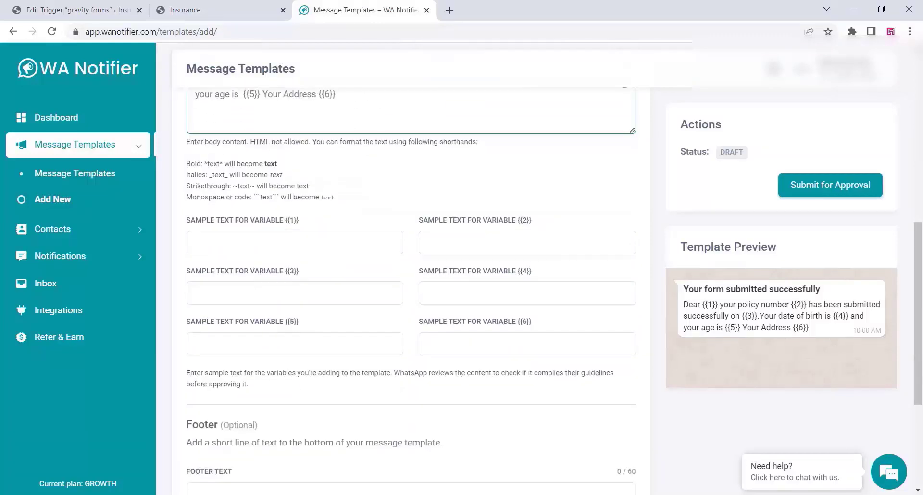
click(44, 7)
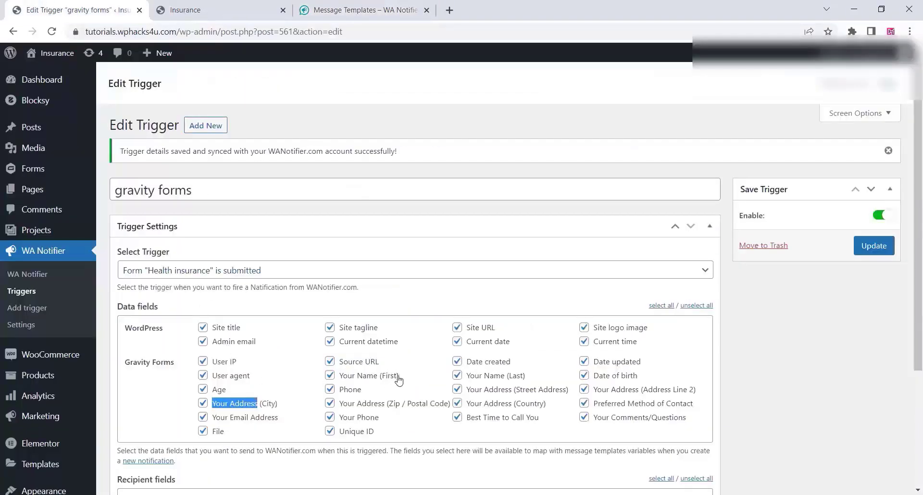
drag(403, 381, 341, 382)
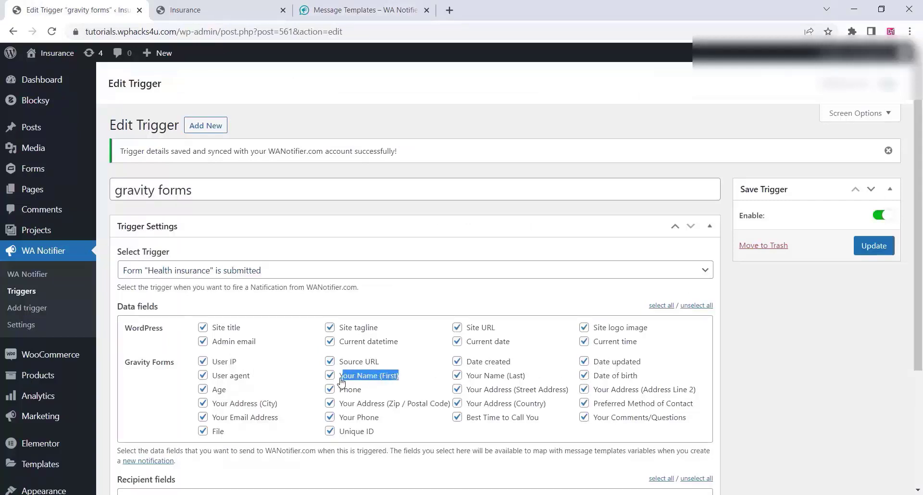
right_click(356, 381)
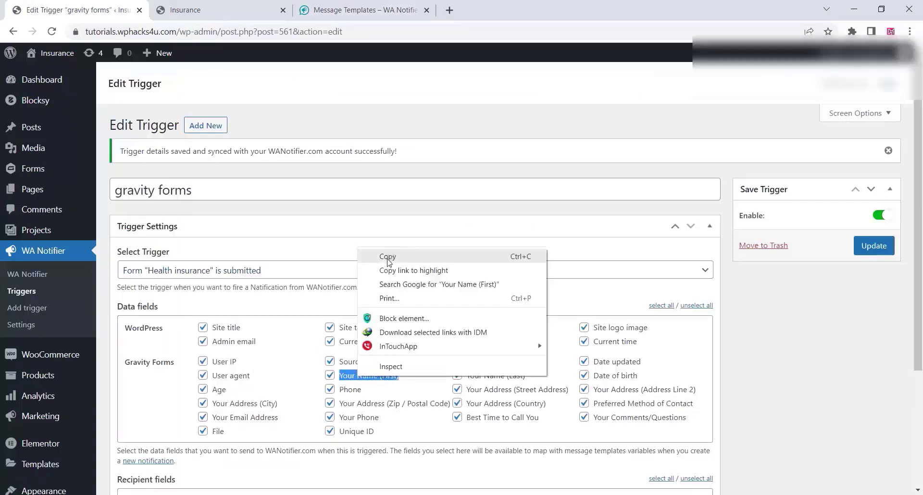
click(388, 255)
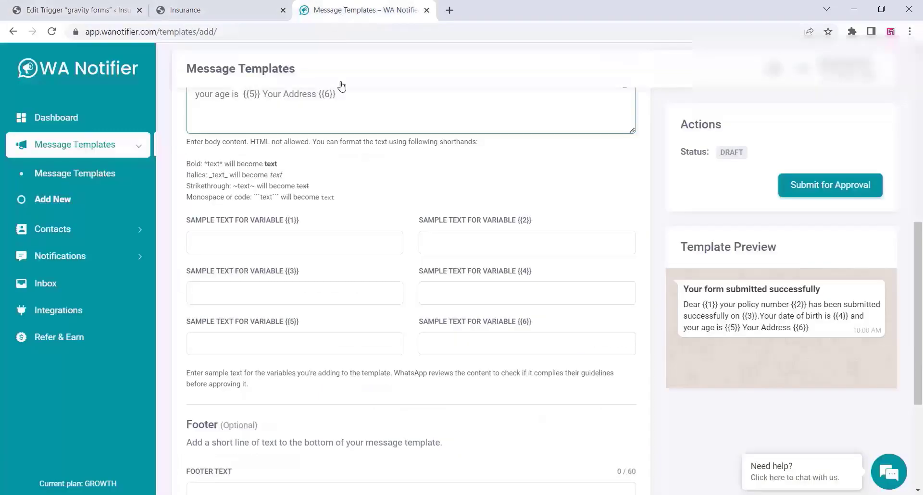
click(365, 10)
right_click(209, 243)
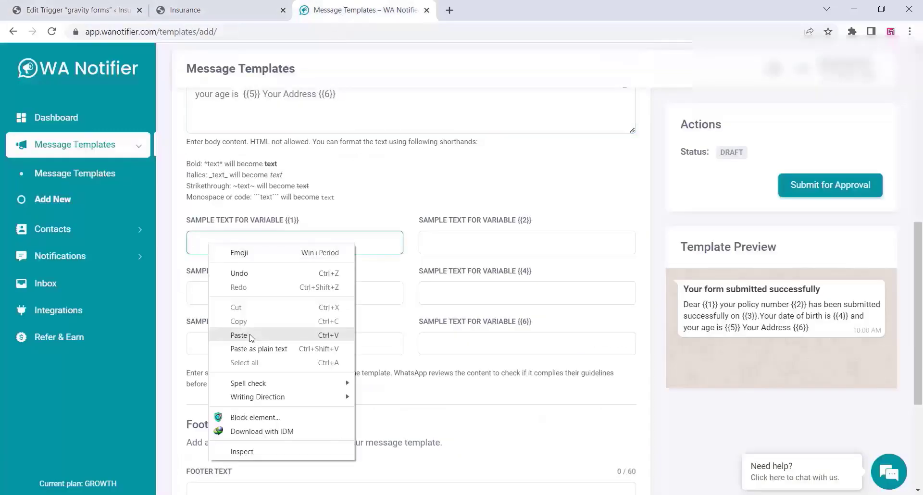
click(249, 336)
Copy the "Unique ID" field label from the gravity forms trigger into the template's sample text for variable {{2}}.
click(96, 5)
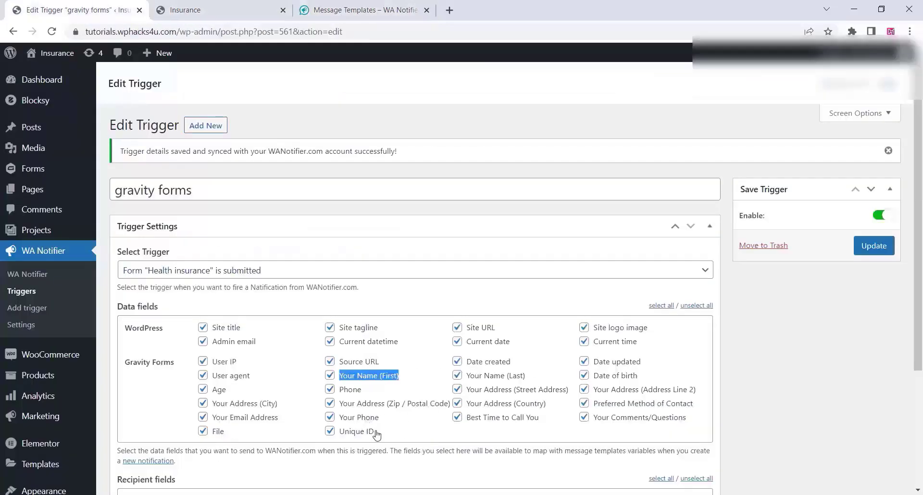
drag(383, 435, 339, 435)
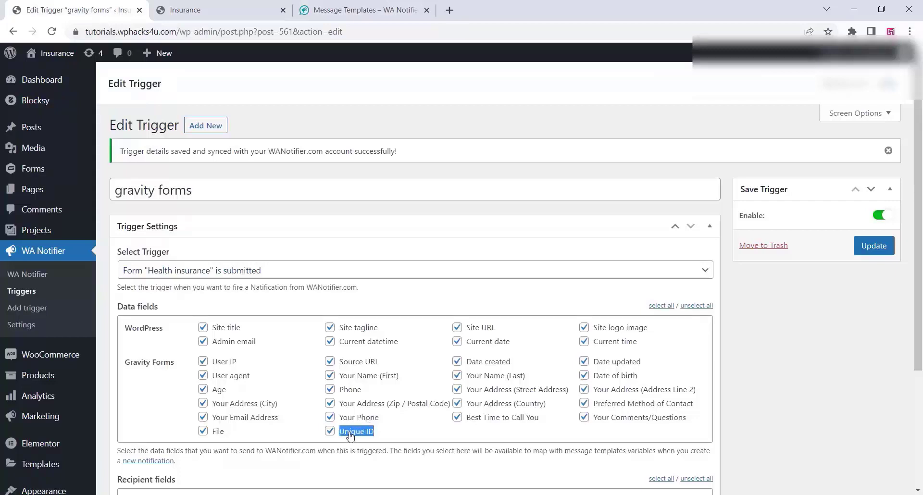
right_click(350, 433)
click(387, 313)
click(221, 10)
click(392, 4)
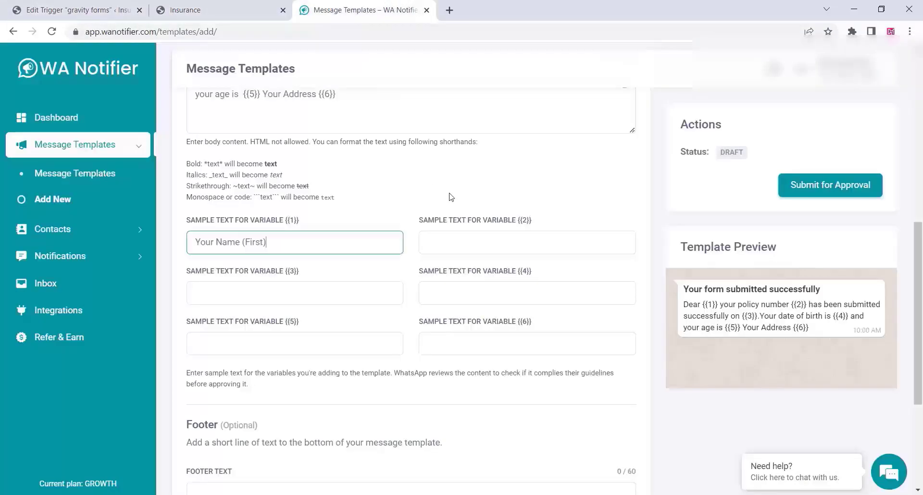
right_click(437, 237)
click(462, 327)
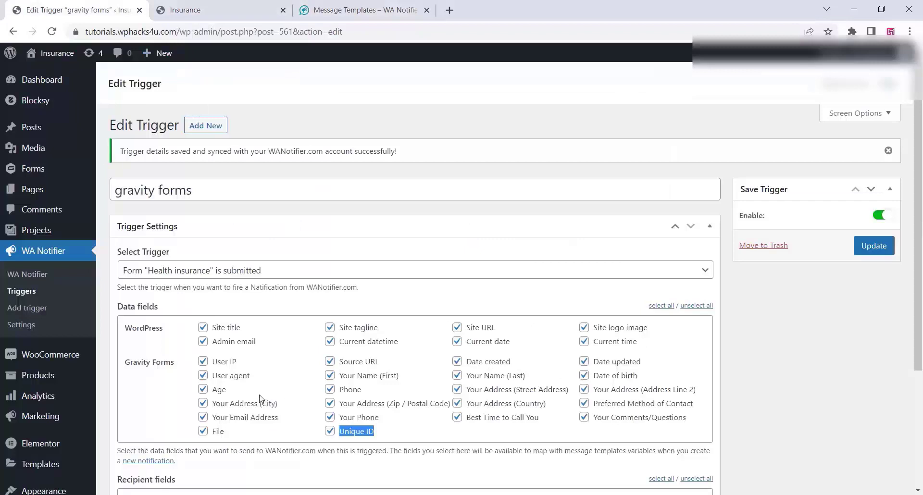
Copy the "Date created" field label from the gravity forms trigger into the template's sample text for variable {{3}}.
drag(512, 362, 464, 365)
right_click(487, 365)
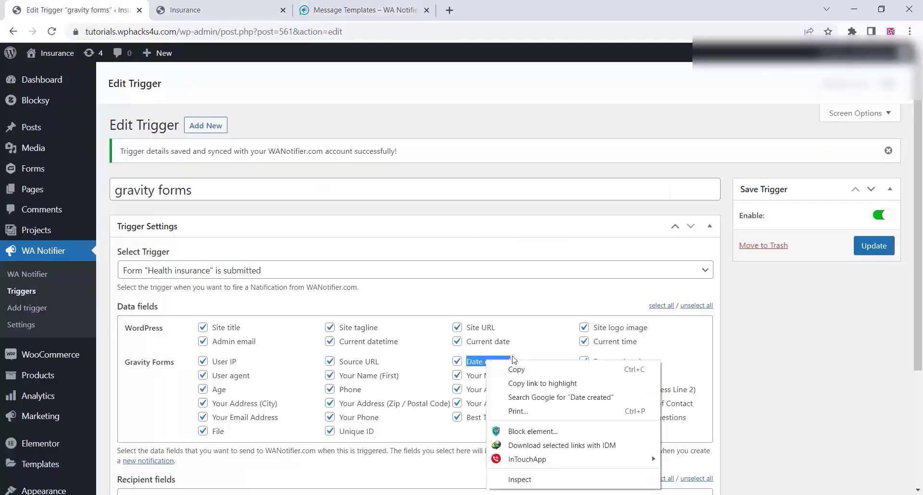
click(522, 369)
click(258, 5)
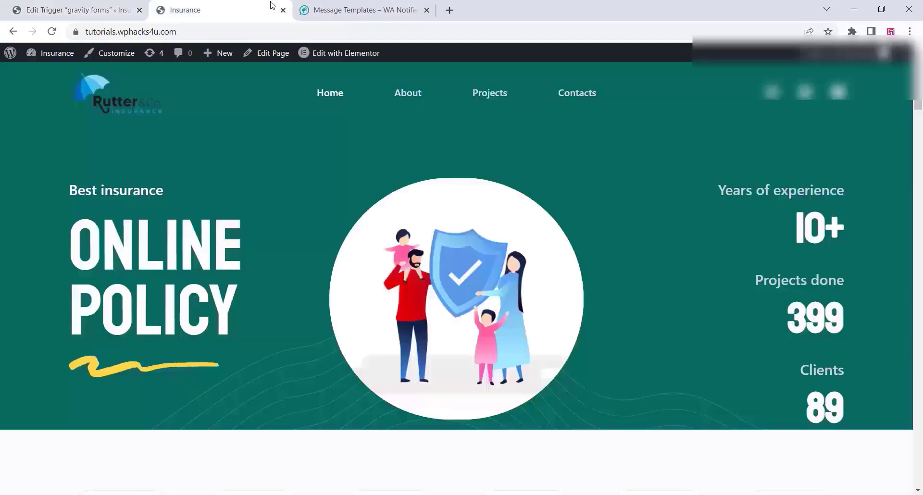
click(343, 9)
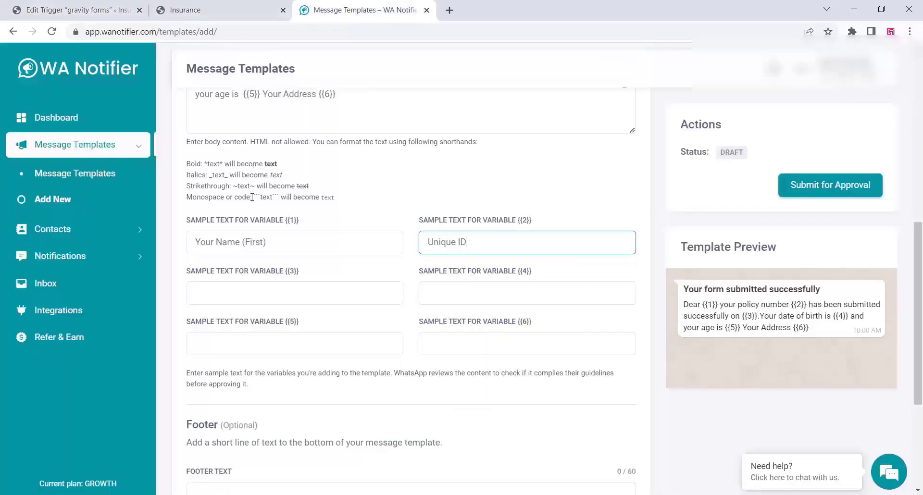
right_click(204, 287)
click(247, 161)
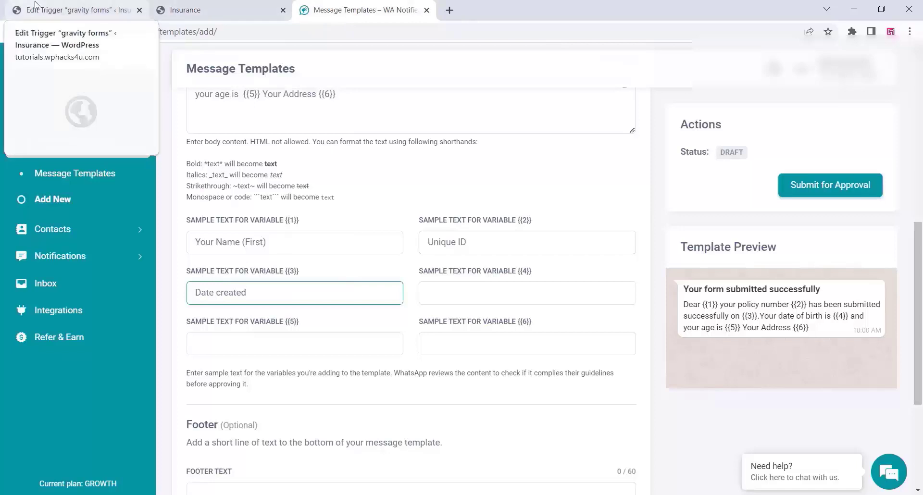
Copy the "Date of birth" field label from the gravity forms trigger into the template's sample text for variable {{4}}.
click(54, 7)
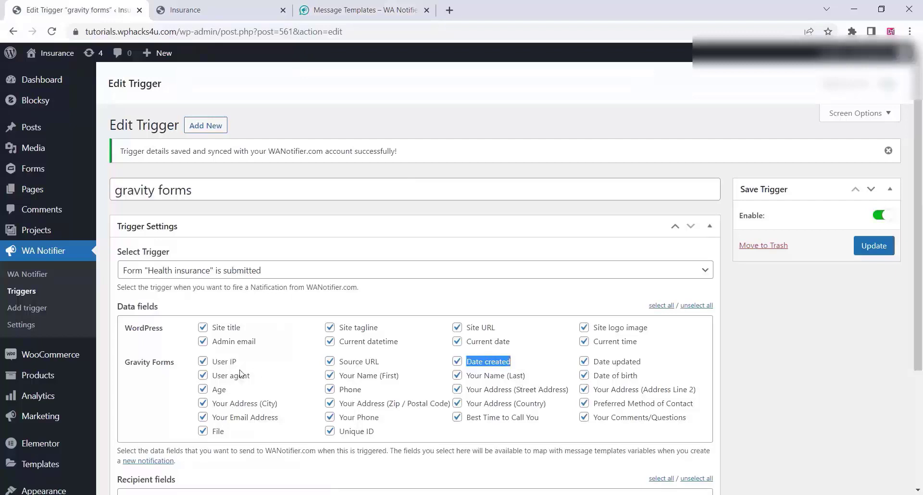
drag(640, 379, 594, 381)
right_click(613, 380)
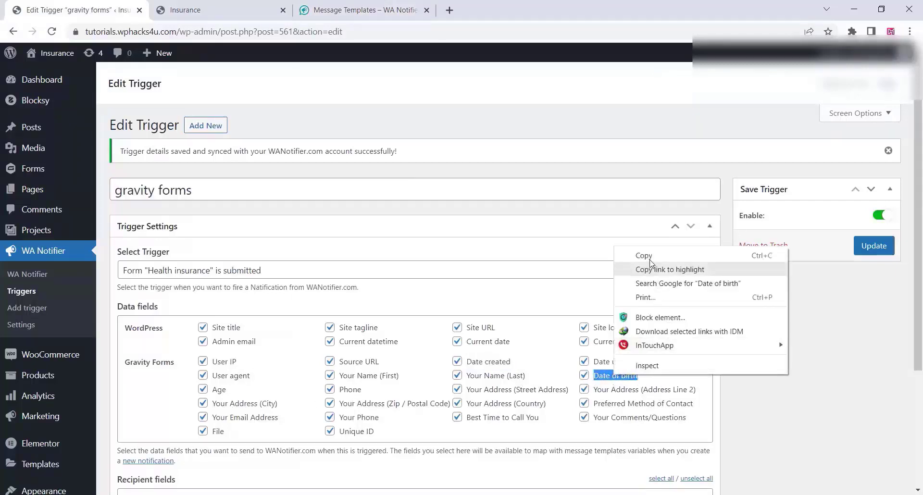
click(643, 262)
click(365, 10)
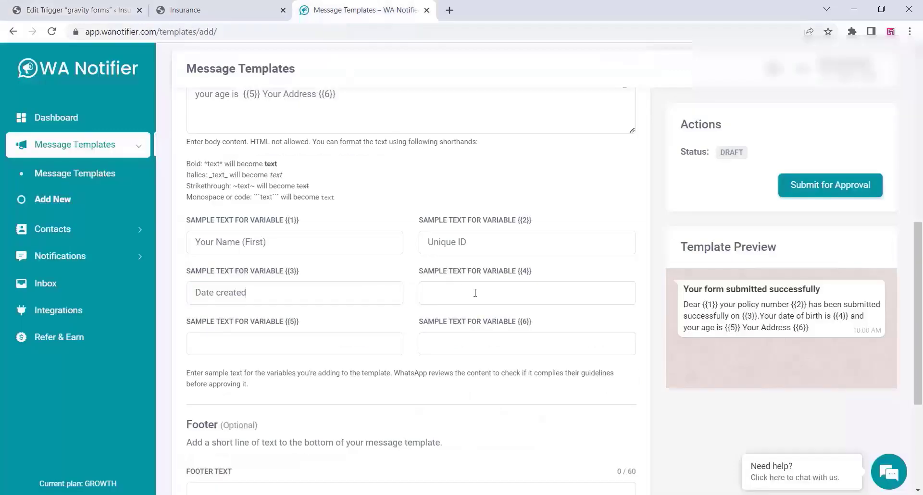
right_click(430, 293)
click(463, 167)
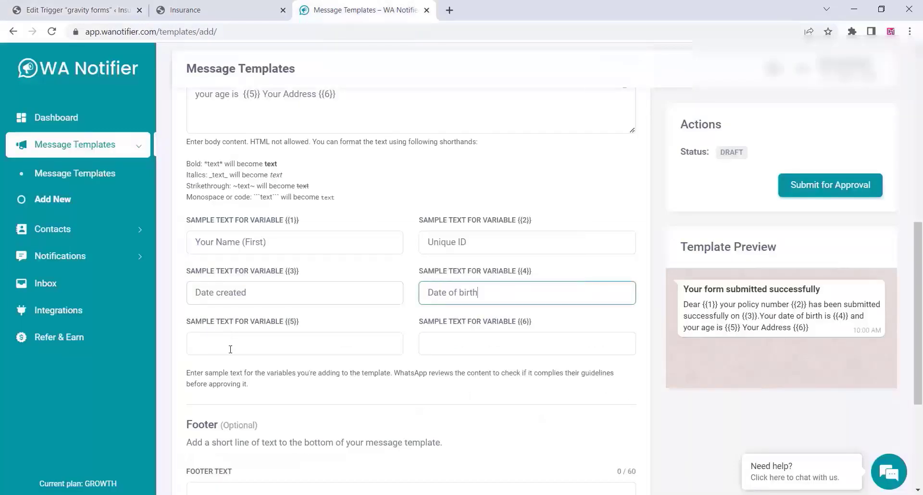
Enter "age" as the template's sample text for variable {{5}}, and return to the gravity forms trigger's data fields.
click(220, 343)
text(age)
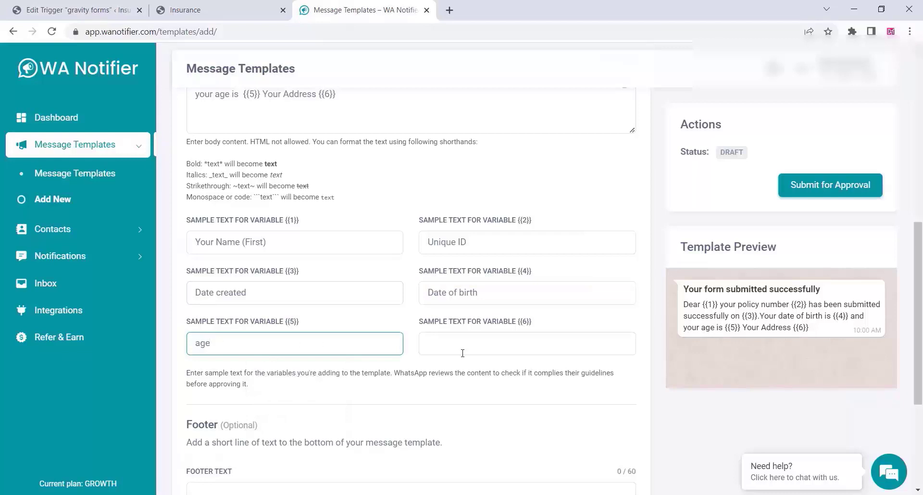
click(89, 7)
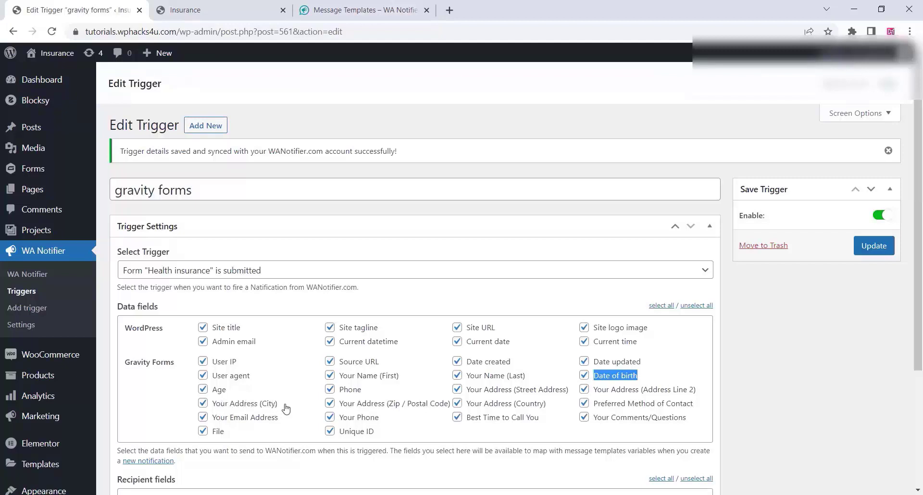
Copy the "Your Address (City)" field label from the gravity forms trigger into the template's sample text for variable {{6}}.
drag(284, 406, 211, 405)
right_click(226, 403)
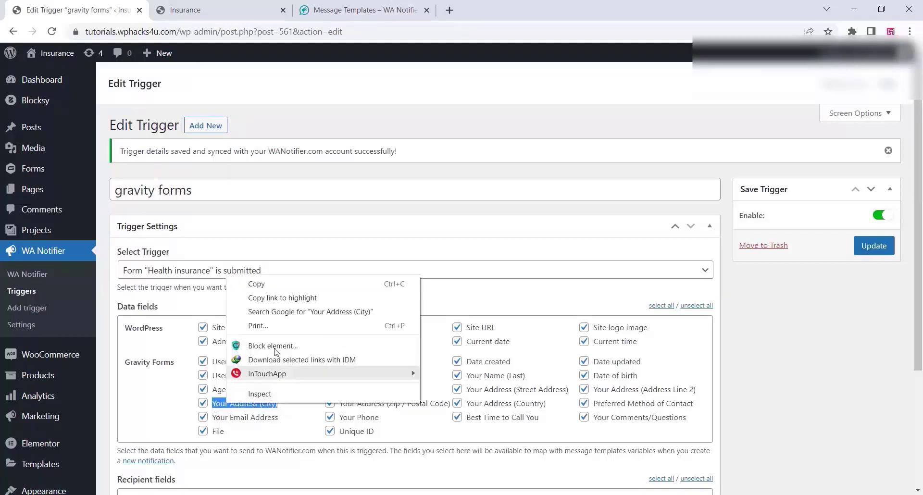
click(266, 284)
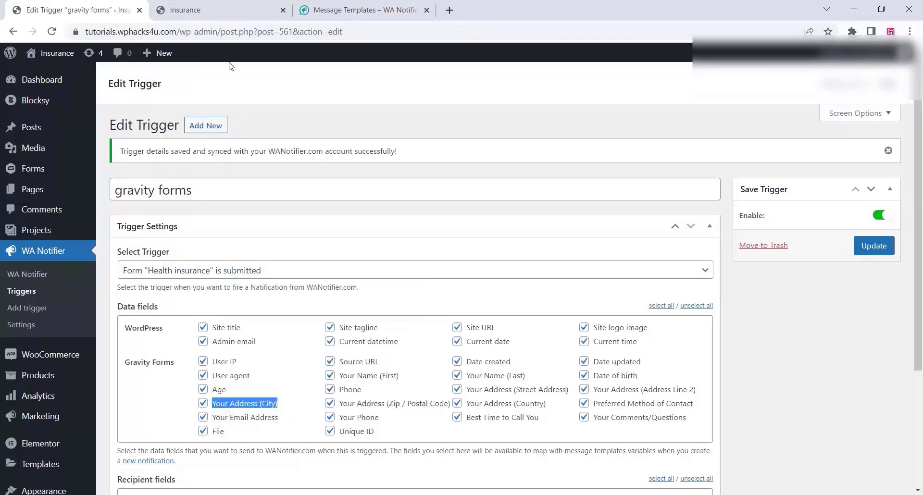
click(309, 5)
right_click(432, 351)
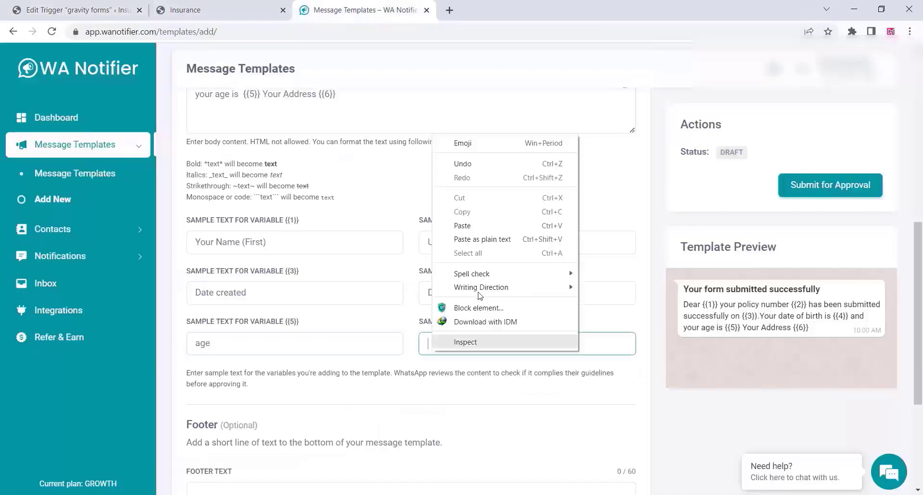
click(473, 226)
Set the template's button type to Call To Action with 2 buttons, leaving the footer text empty.
scroll(375, 337, down, 4)
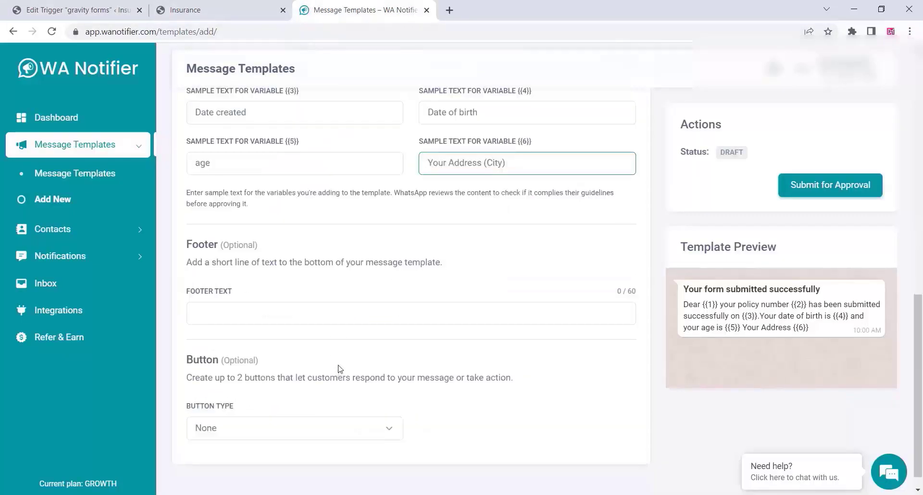
click(222, 315)
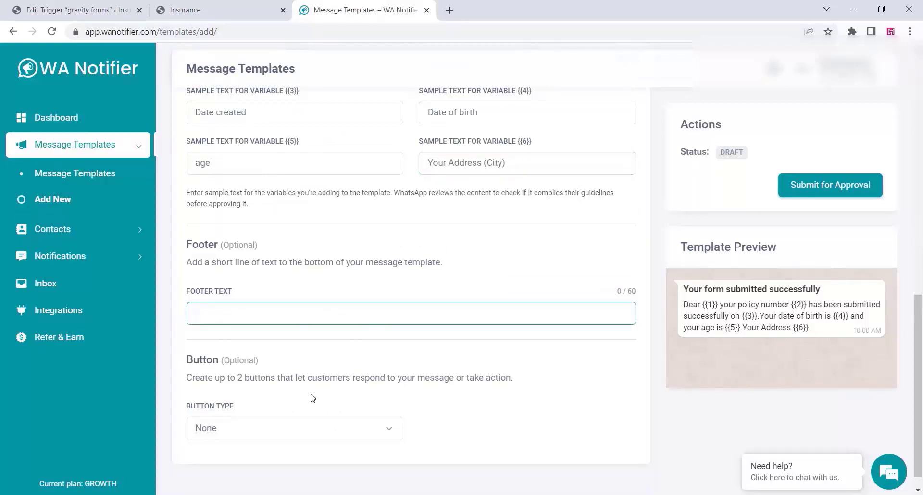
click(287, 427)
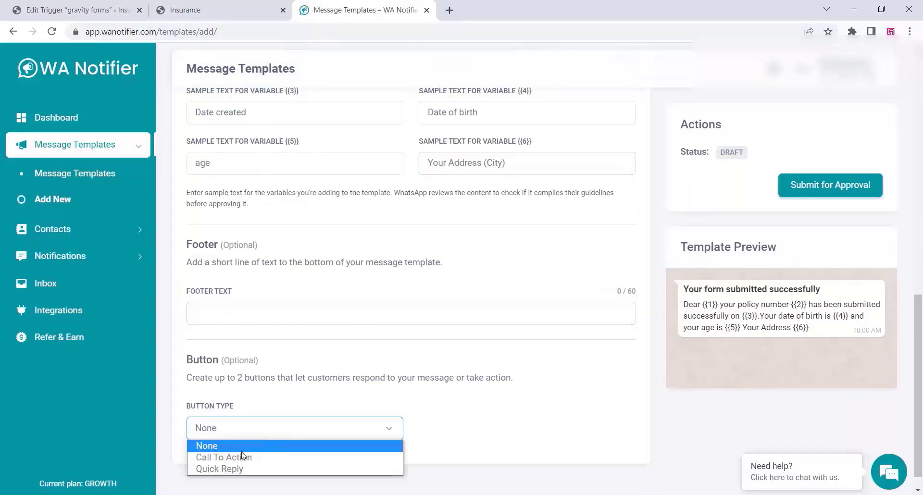
click(239, 457)
scroll(314, 334, down, 3)
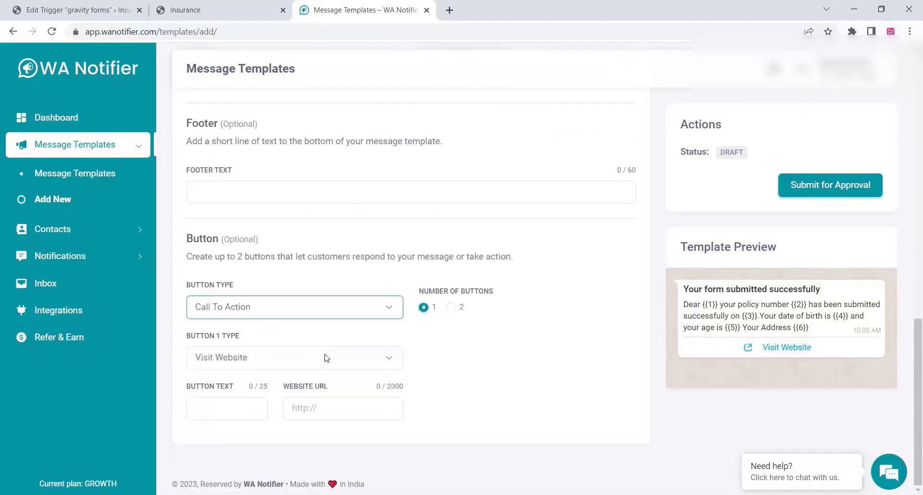
click(319, 362)
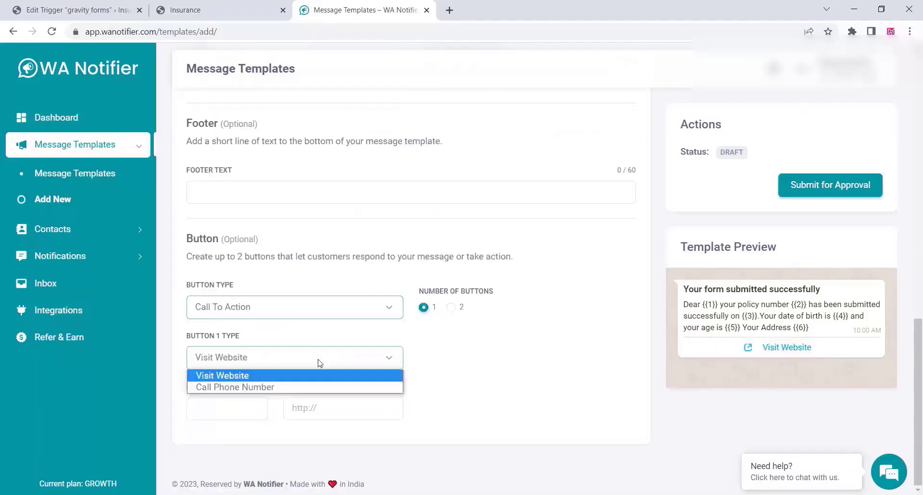
click(451, 309)
click(451, 308)
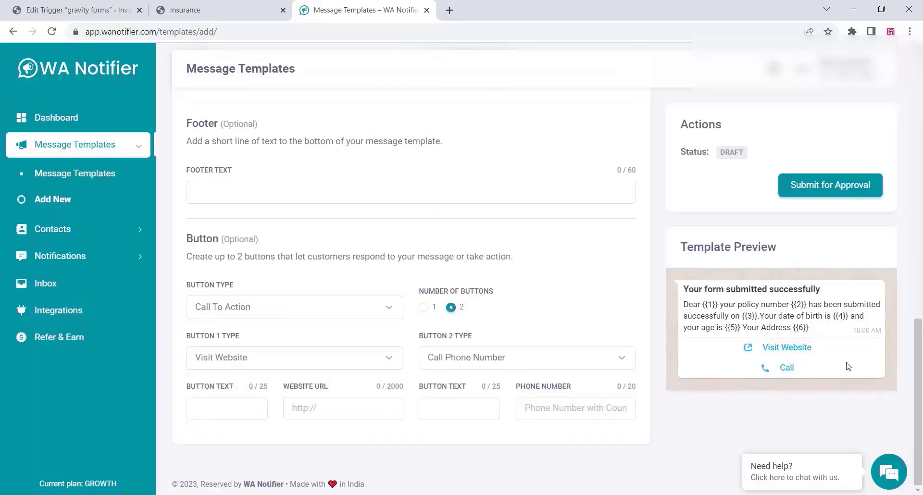
Enter "Visit website" as the button text of the template's Visit Website button.
click(212, 406)
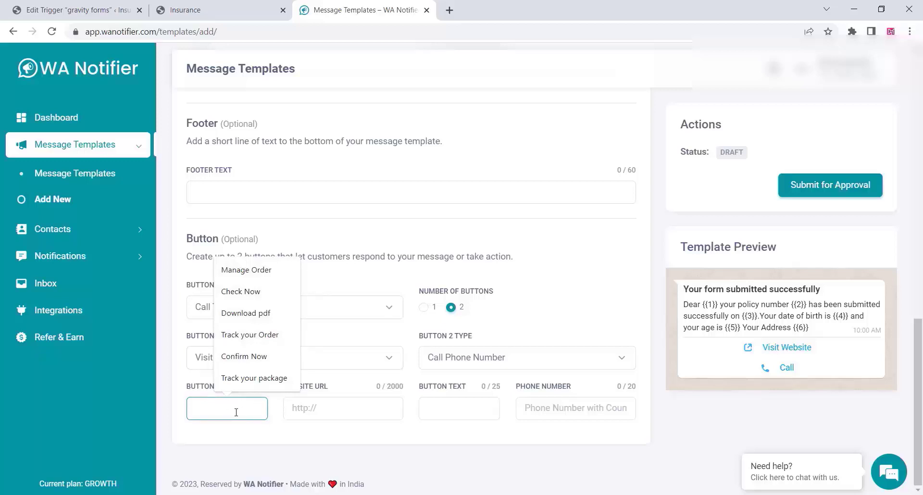
text(vi)
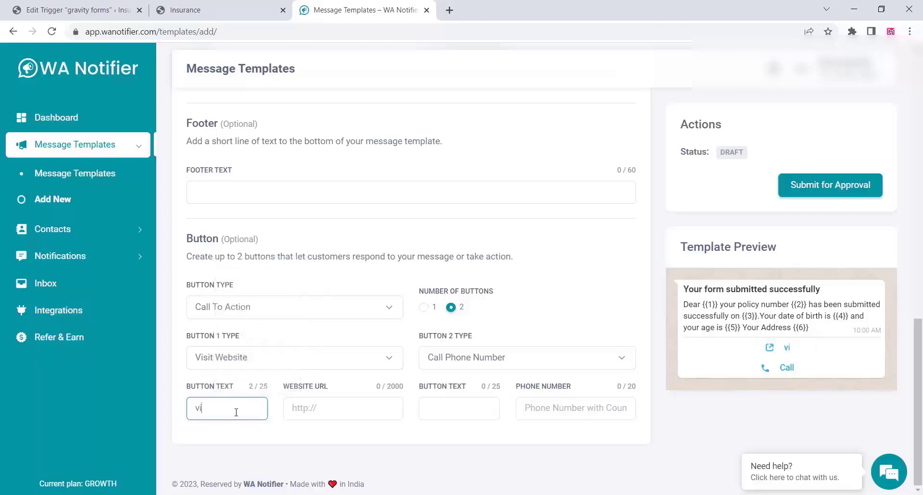
text(sit website)
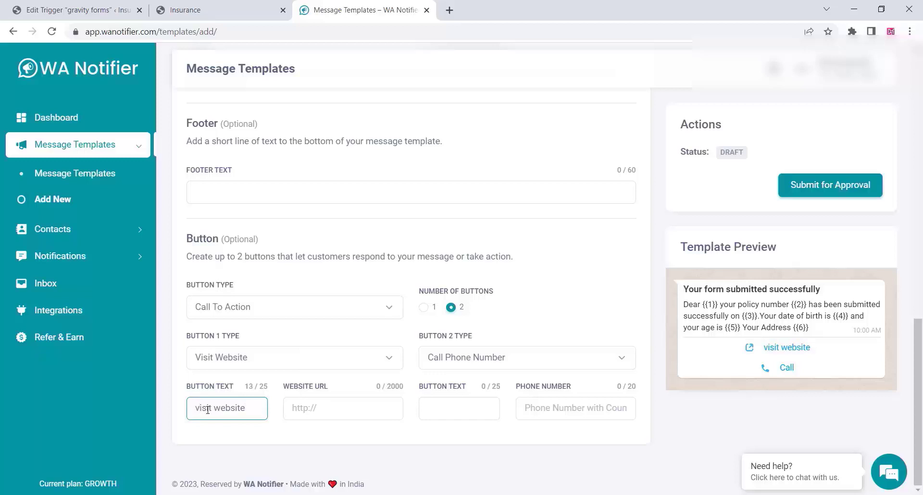
key(BackSpace)
text(V)
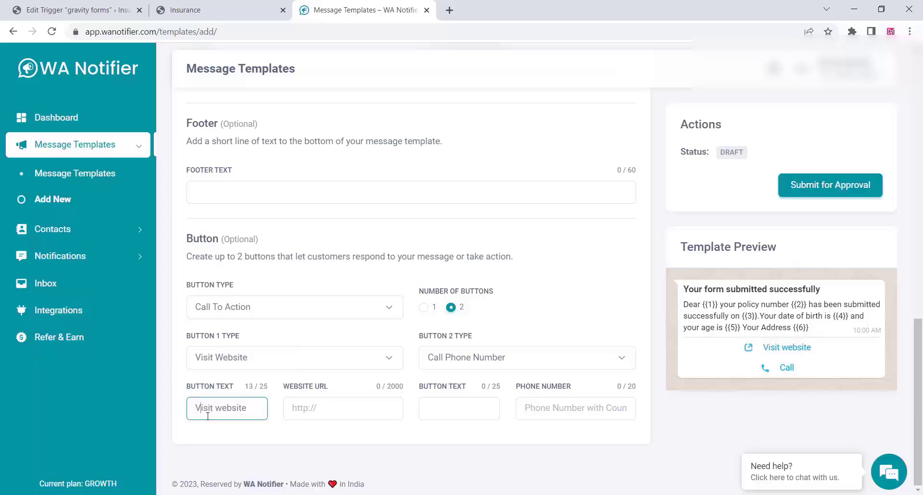
Copy the insurance site's home page address, tutorials.wphacks4u.com, into the website URL of the template's first button.
click(185, 9)
click(116, 31)
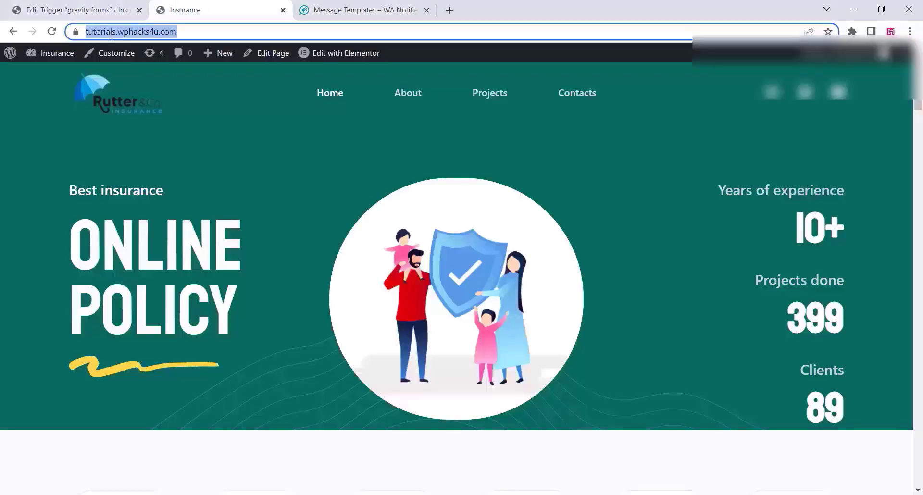
right_click(112, 32)
click(141, 119)
click(365, 9)
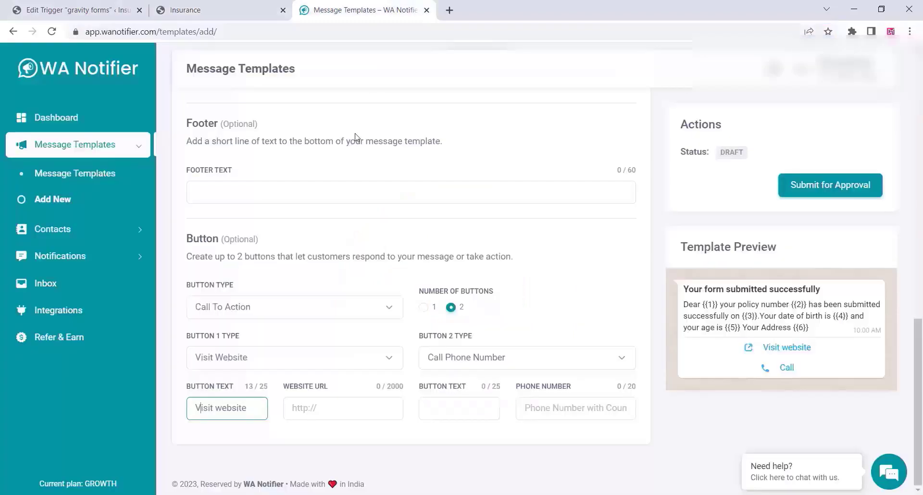
right_click(300, 409)
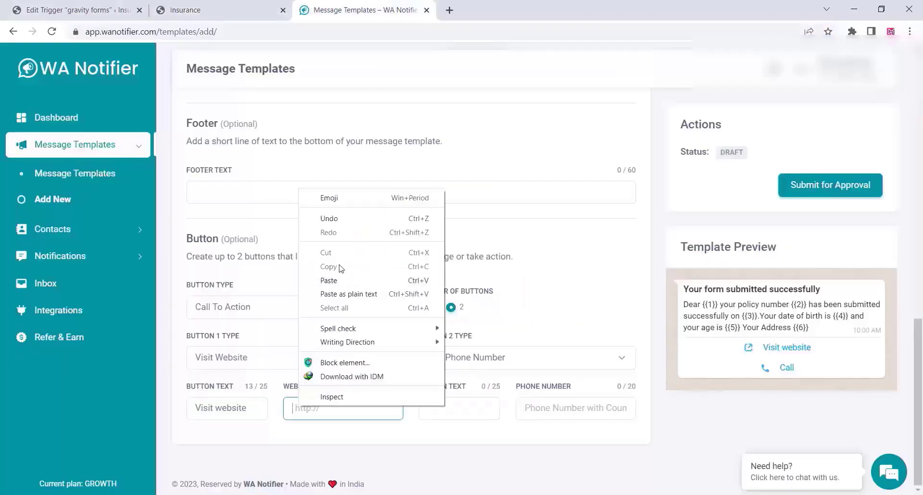
click(329, 280)
Set the second button's text to "Call now" and fill in the phone number with country code.
click(443, 409)
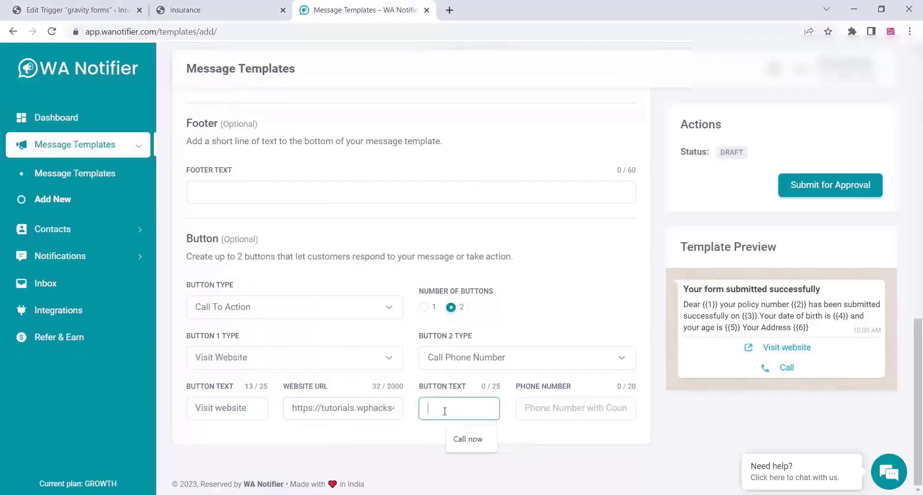
click(473, 443)
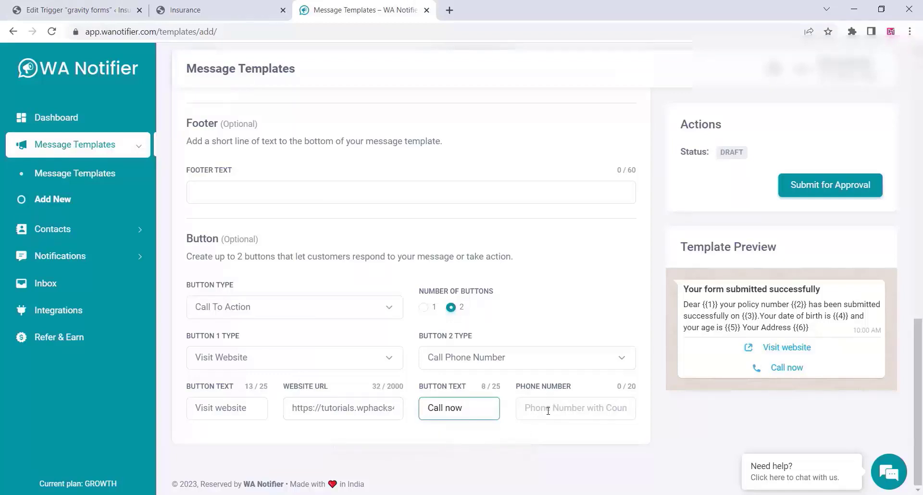
click(548, 411)
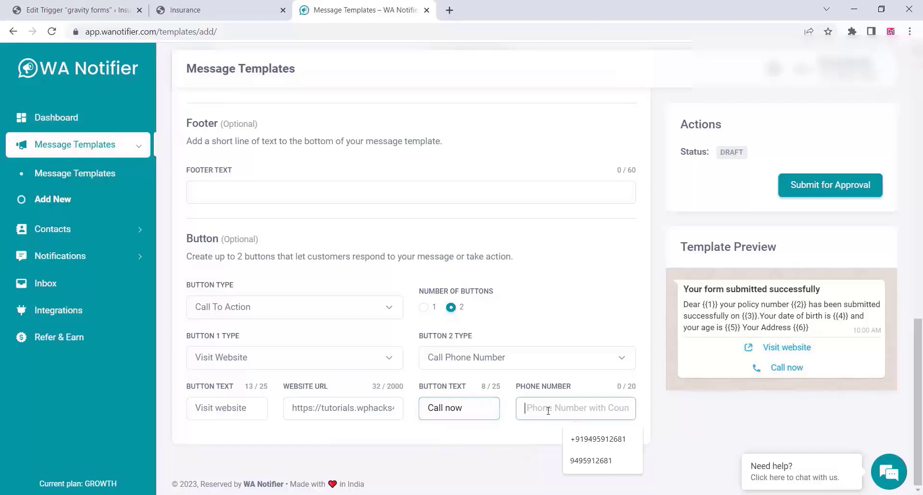
click(584, 438)
Review the filled-in gravity_forms template, submit it to WhatsApp for approval and accept the confirmation.
scroll(536, 443, up, 5)
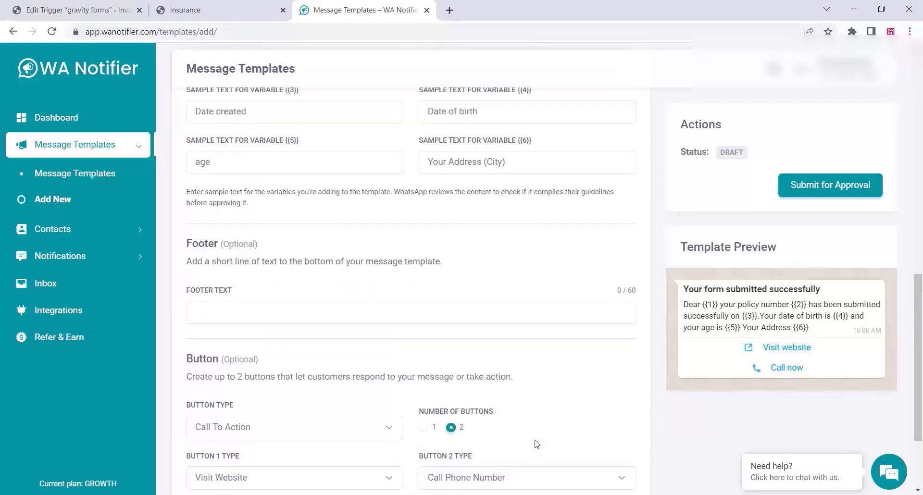
scroll(560, 341, up, 3)
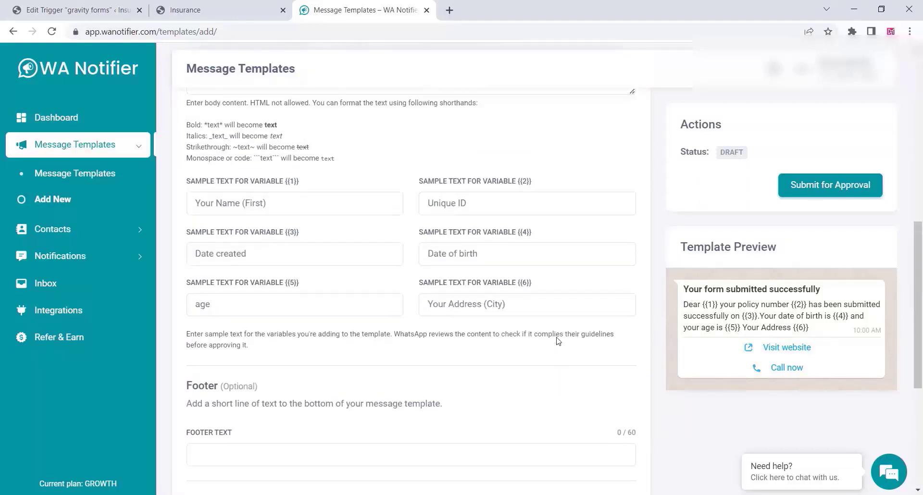
scroll(564, 341, up, 7)
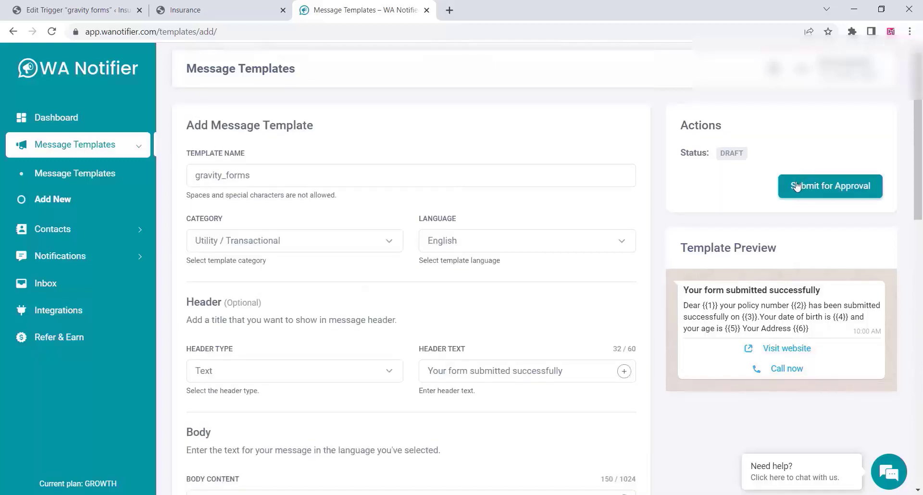
click(817, 187)
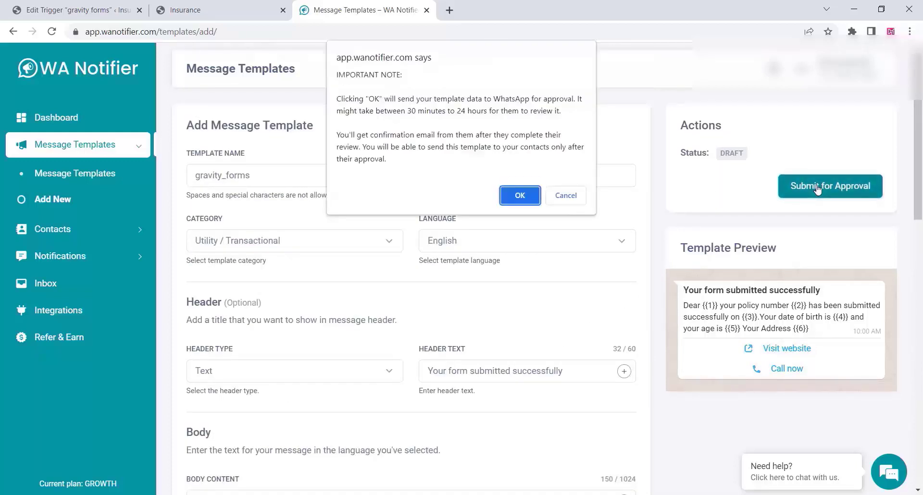
click(508, 197)
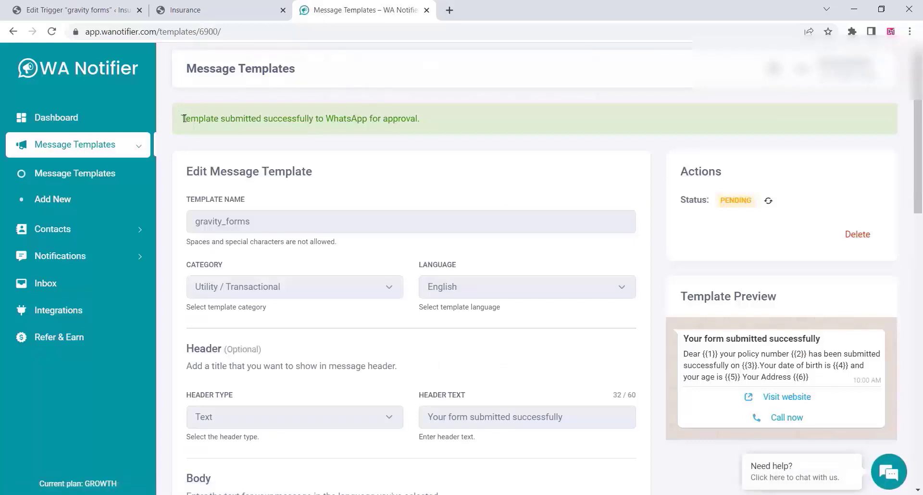
Read the submission message, refresh the gravity_forms template's approval status and check the updated status.
drag(184, 118, 441, 120)
click(441, 121)
click(768, 202)
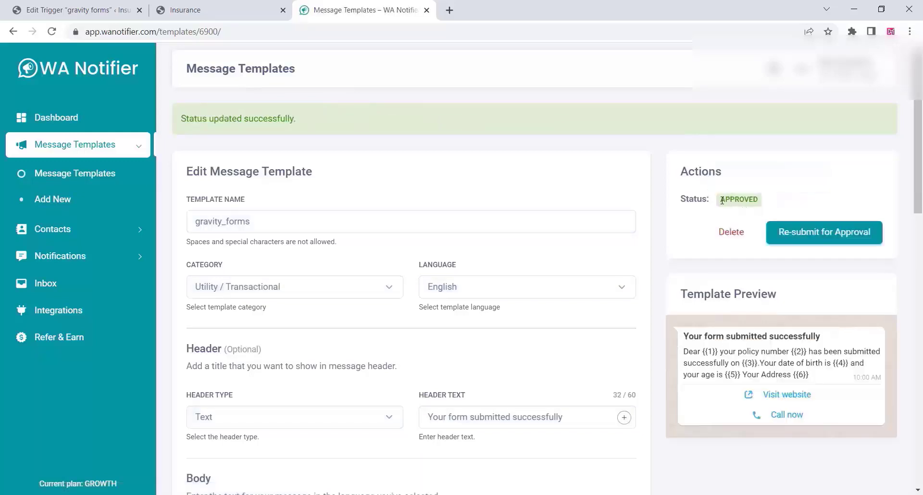
drag(719, 200, 770, 204)
click(769, 203)
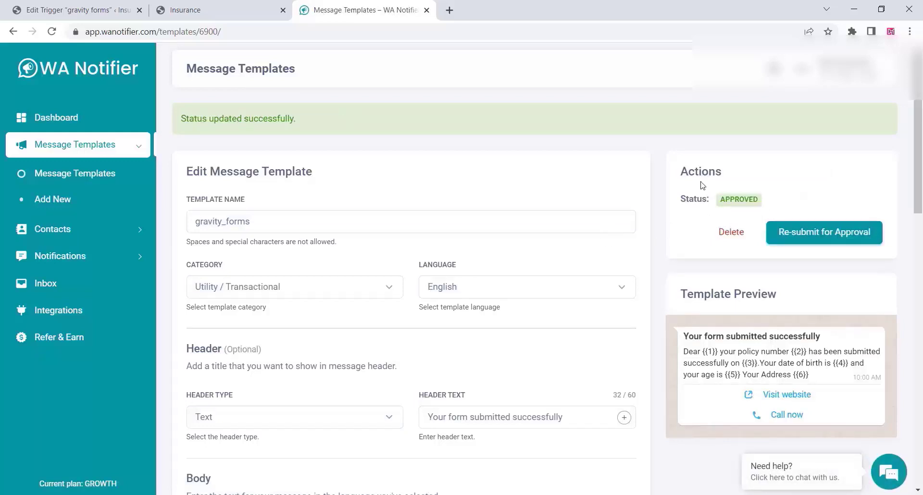
Add a new notification in WA Notifier with the title "gravity forms".
click(57, 259)
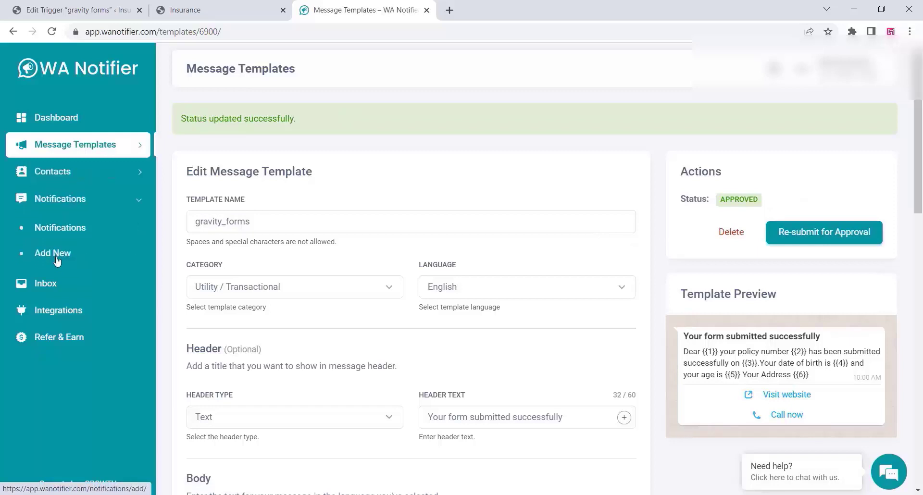
click(69, 227)
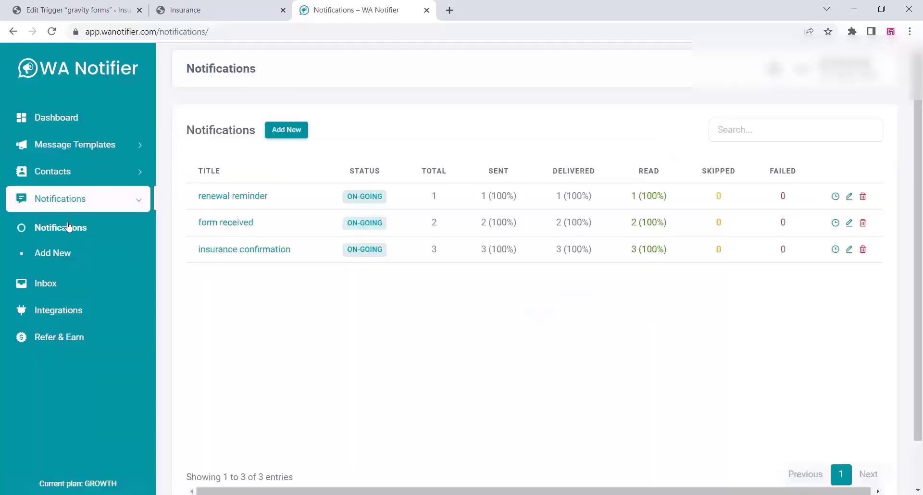
click(282, 139)
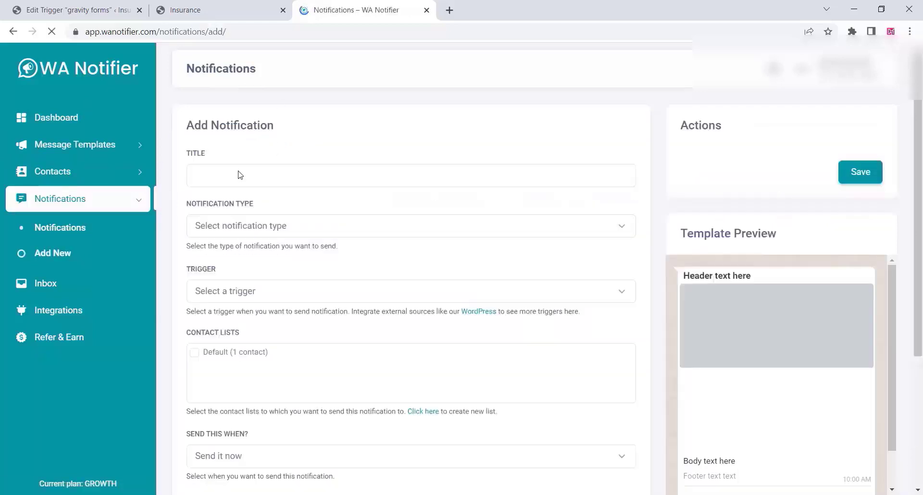
click(206, 179)
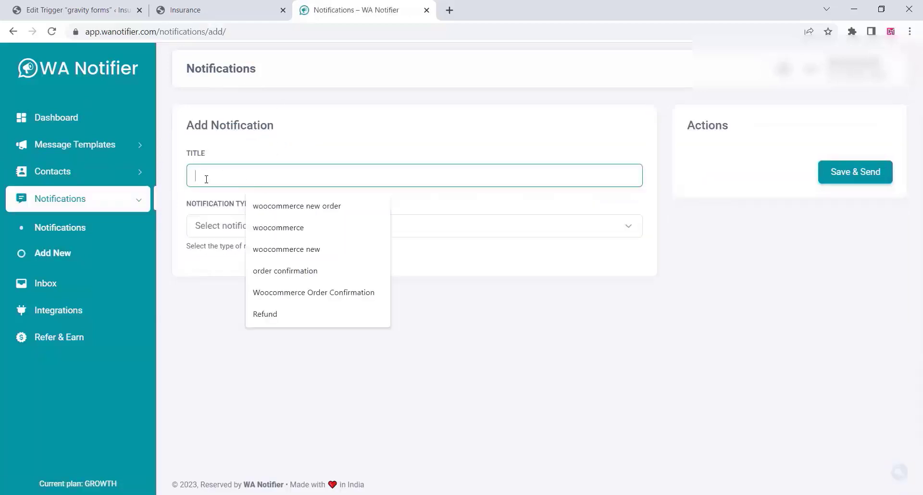
text(gravity forms)
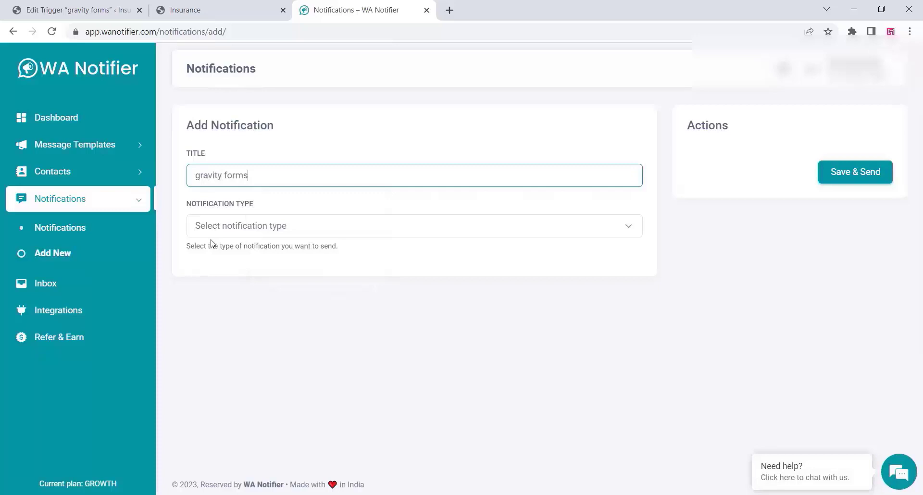
Set the notification type to Transactional and the trigger to Gravity Forms > Form "Health insurance" is submitted.
click(235, 226)
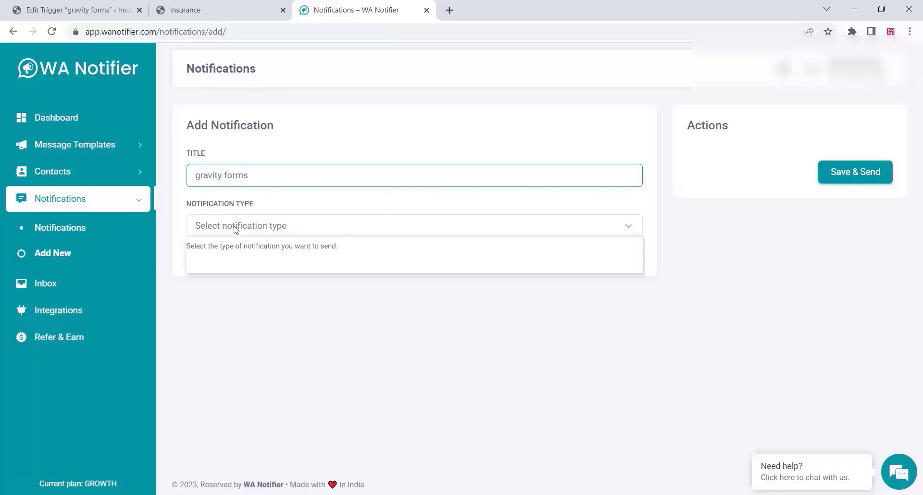
click(231, 266)
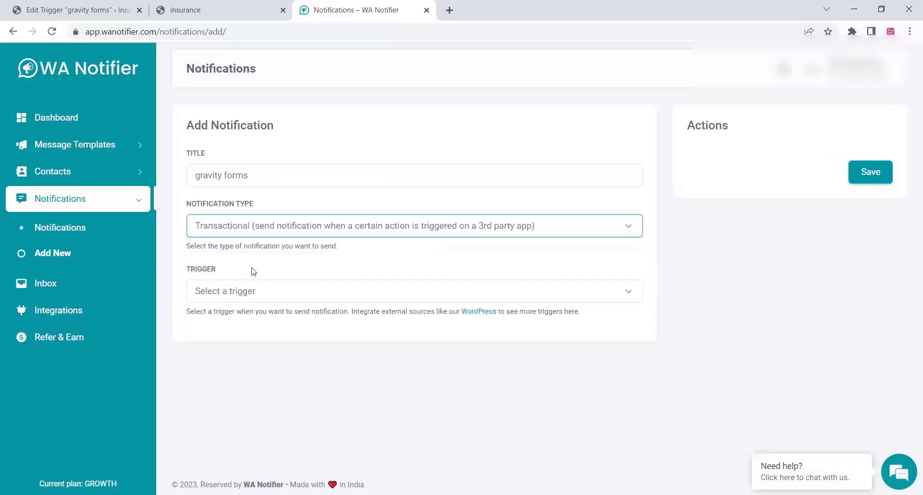
click(273, 294)
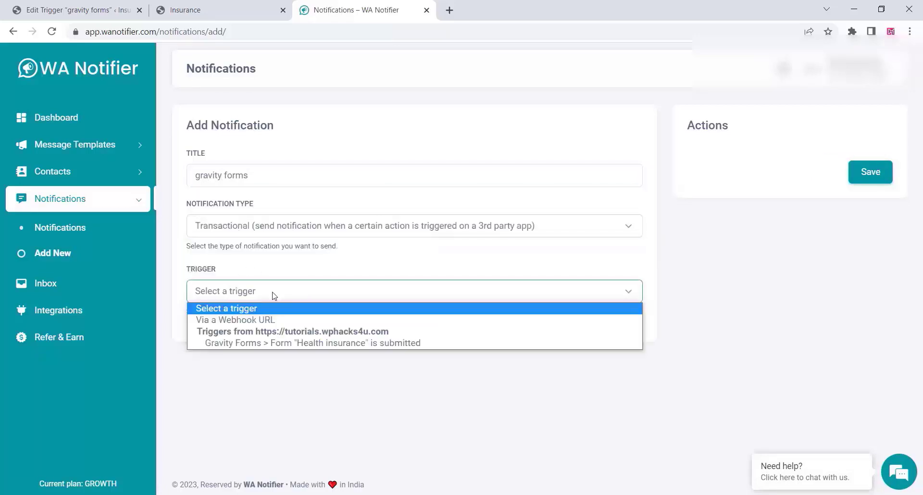
click(272, 343)
scroll(272, 225, down, 2)
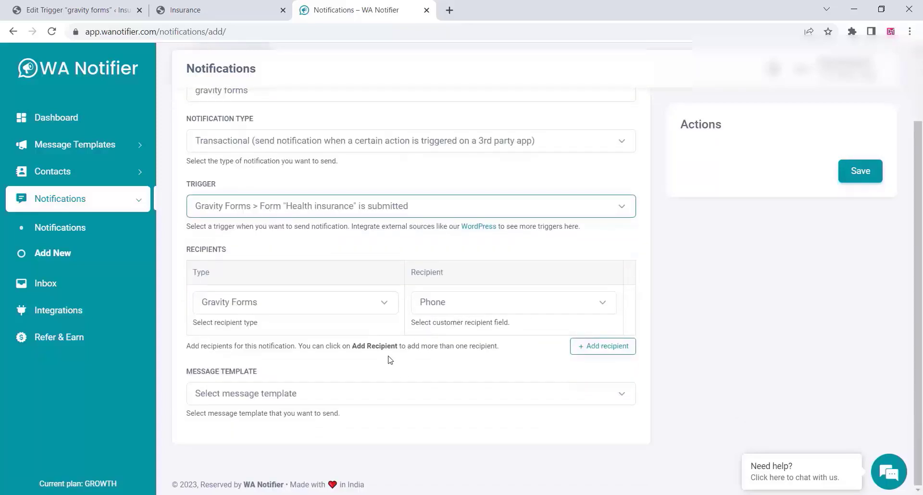
click(446, 310)
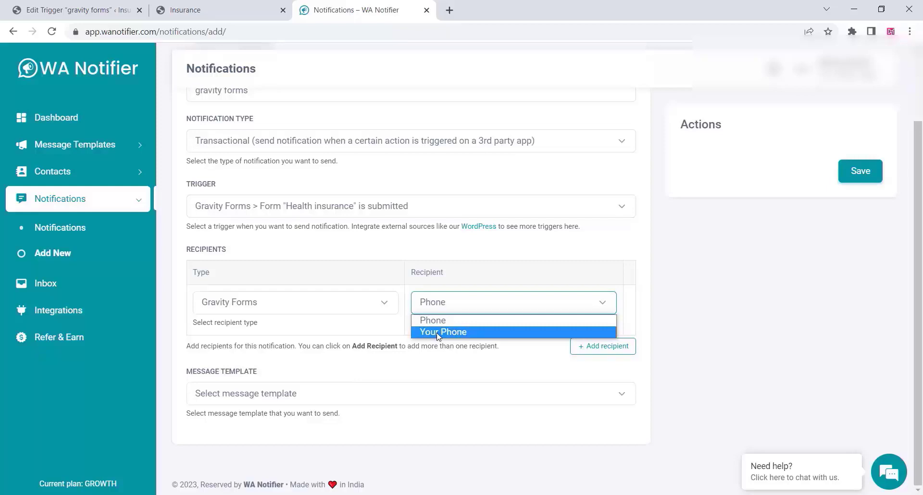
click(368, 332)
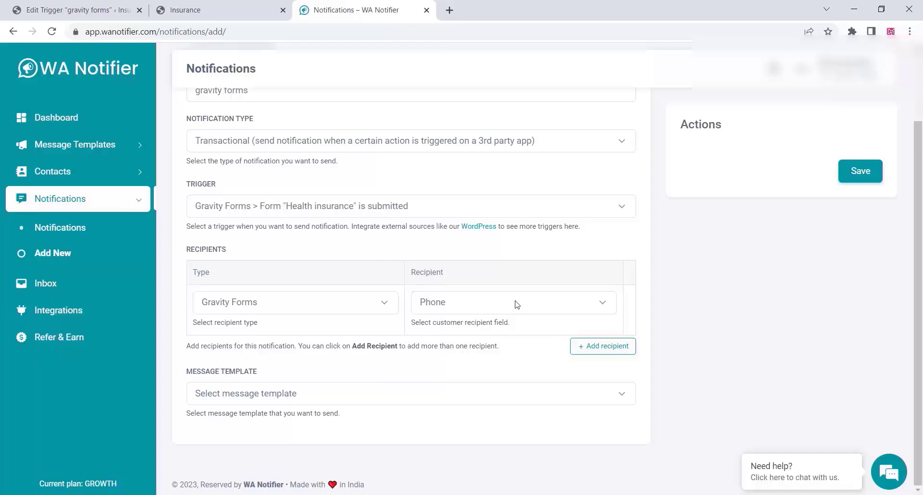
click(588, 347)
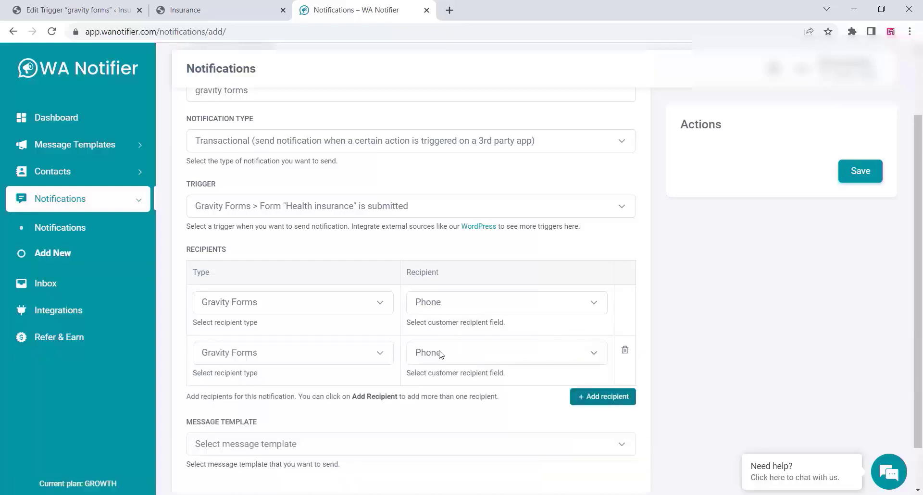
click(624, 350)
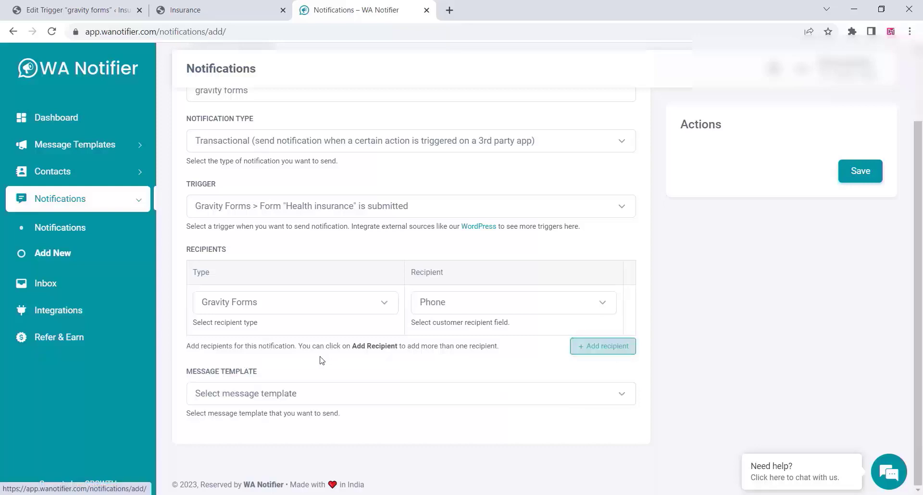
Choose gravity_forms (en) as the notification's message template and assign Your Name (First) to body variable {{1}}.
click(258, 399)
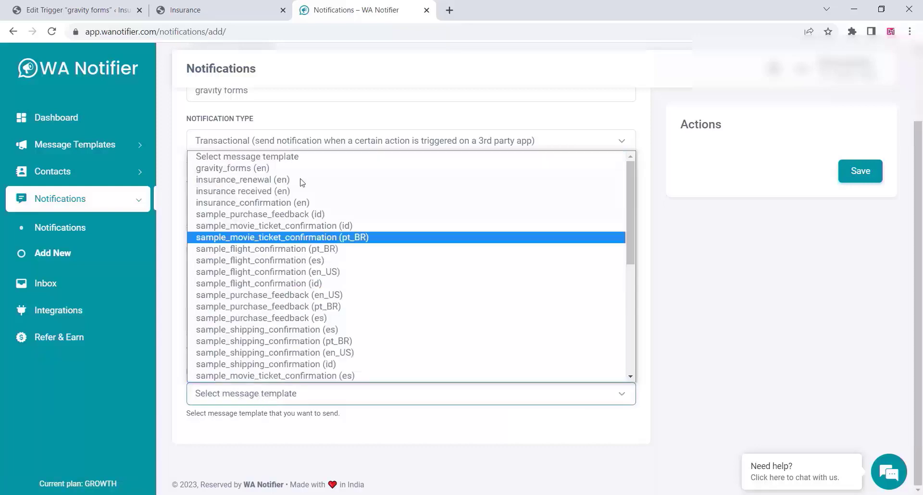
click(269, 169)
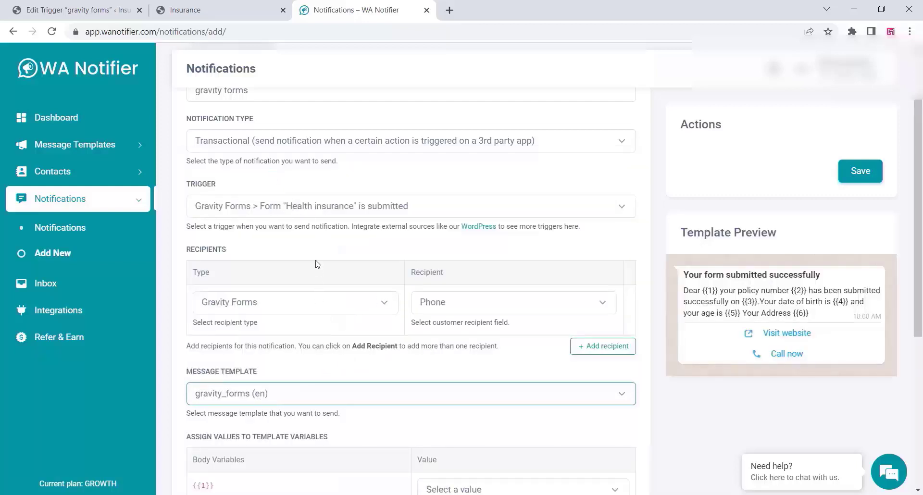
scroll(317, 264, down, 4)
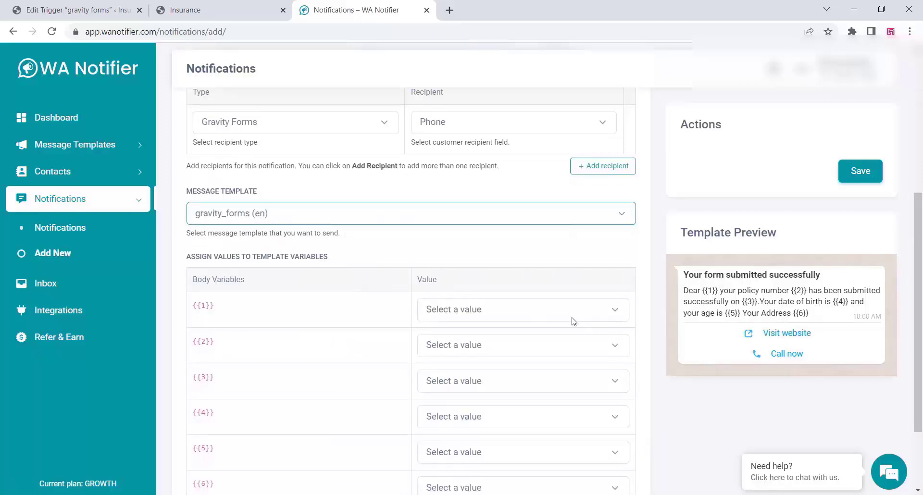
click(509, 317)
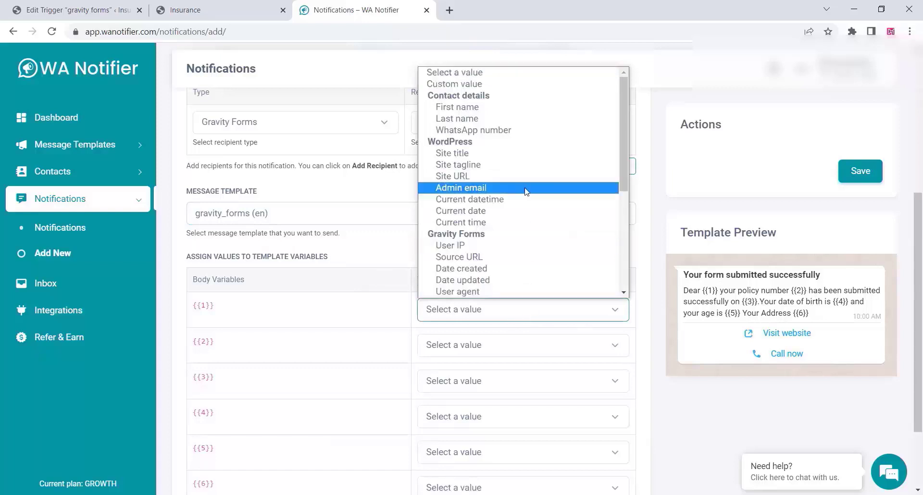
scroll(527, 190, down, 4)
scroll(524, 192, up, 4)
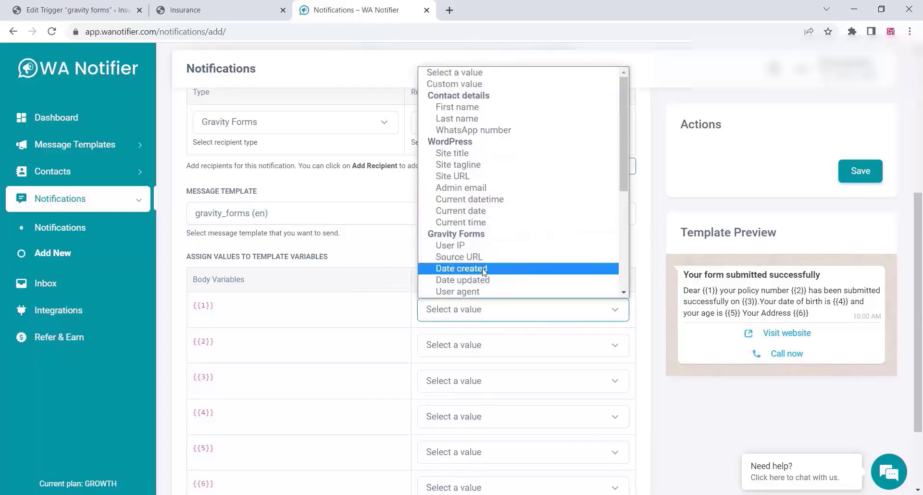
scroll(481, 268, down, 3)
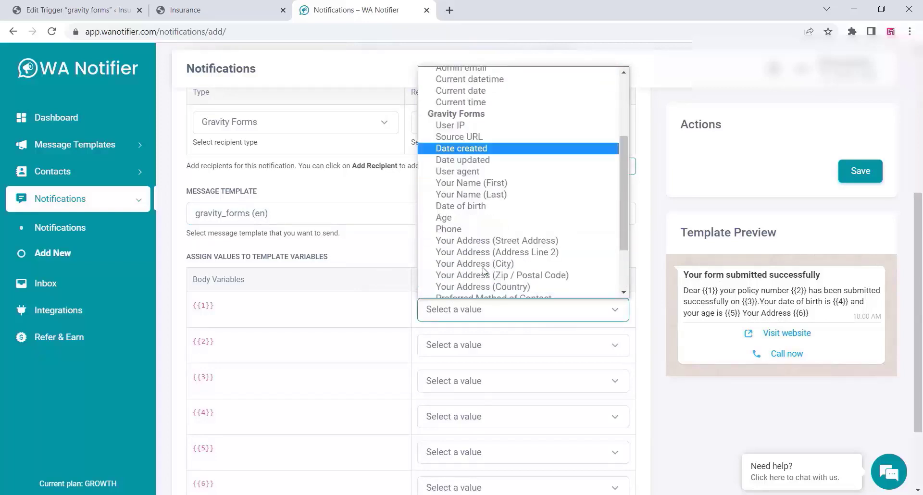
click(472, 184)
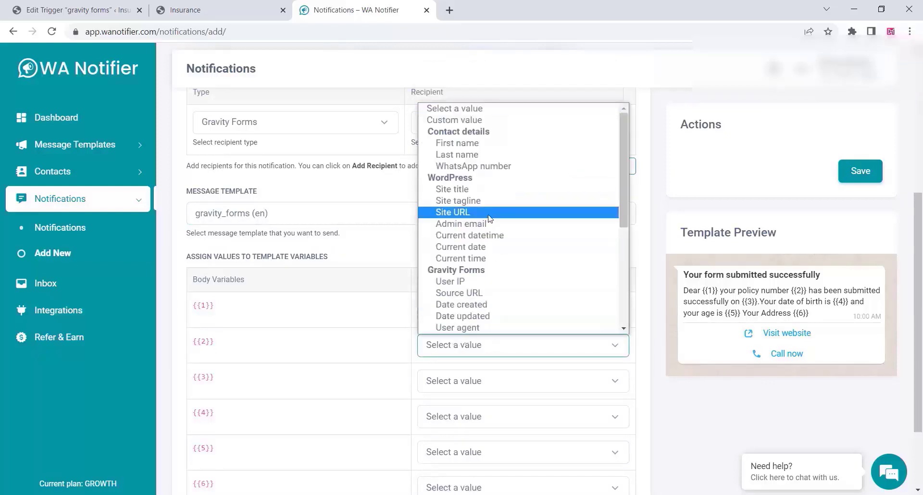
Assign Unique ID to body variable {{2}} and Date created to body variable {{3}}.
scroll(500, 267, down, 5)
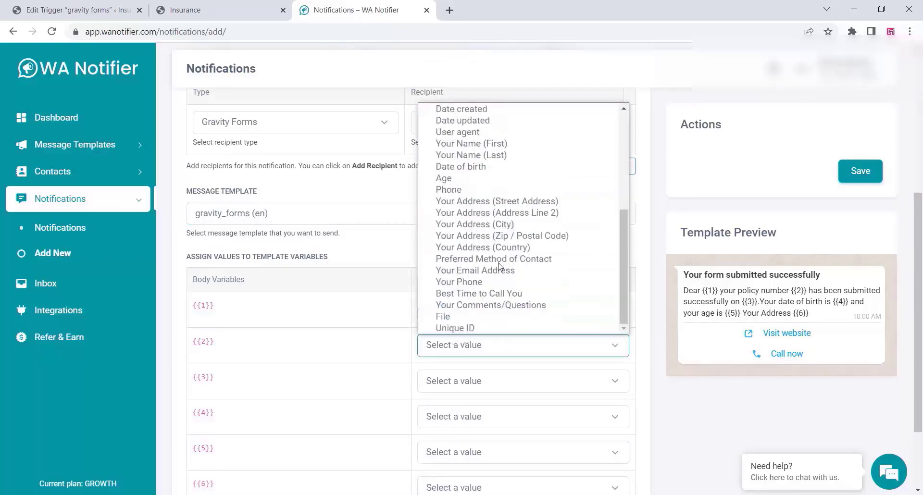
click(454, 328)
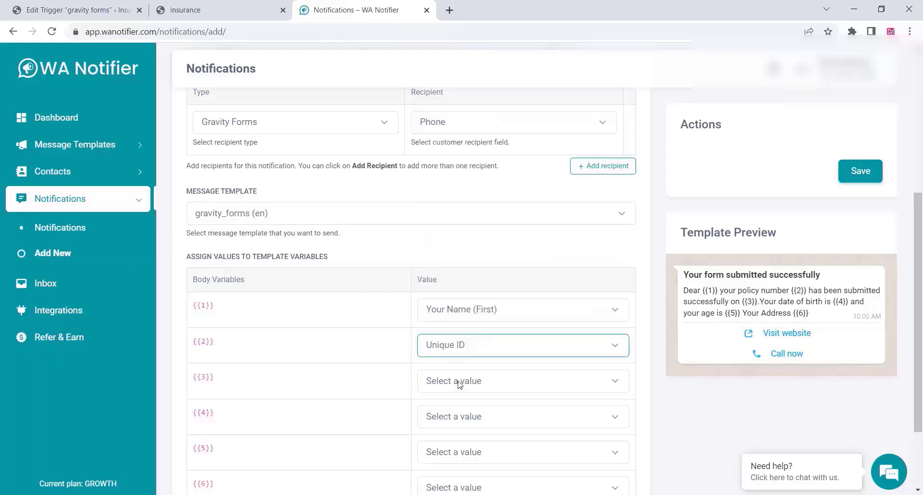
click(459, 379)
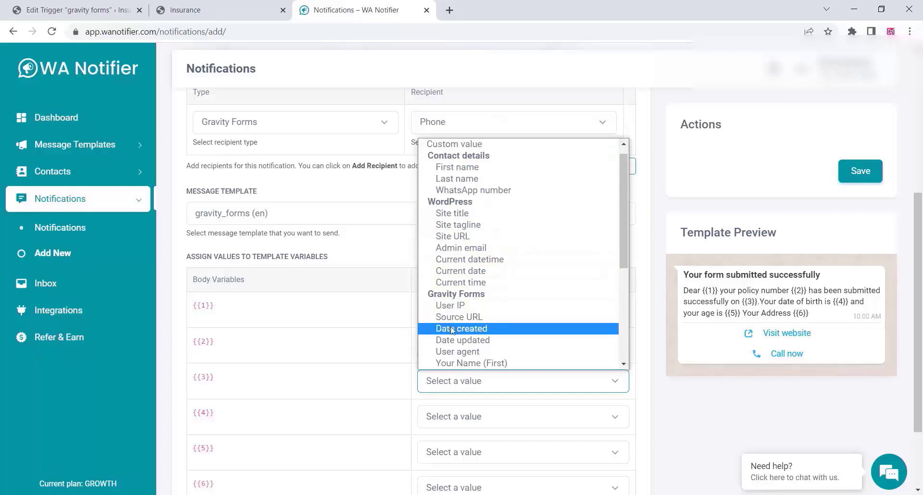
click(452, 330)
Assign Date of birth to body variable {{4}} and Age to body variable {{5}}.
scroll(447, 331, down, 2)
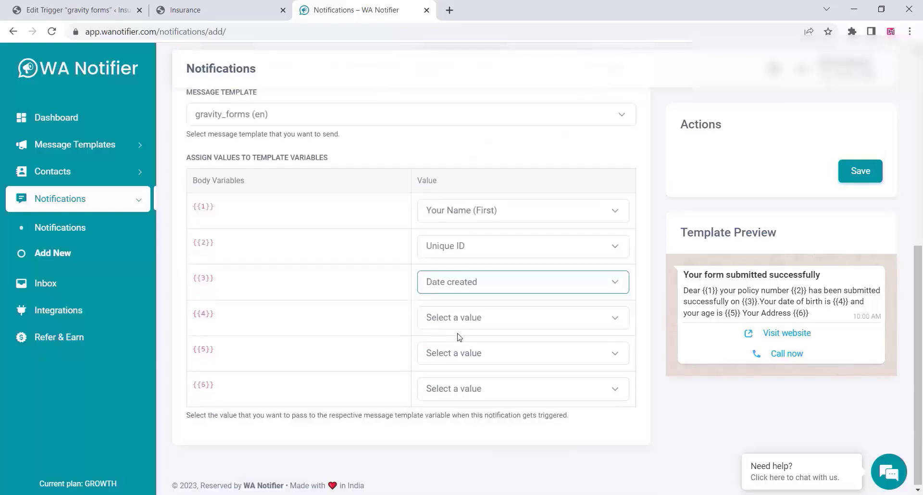
click(453, 318)
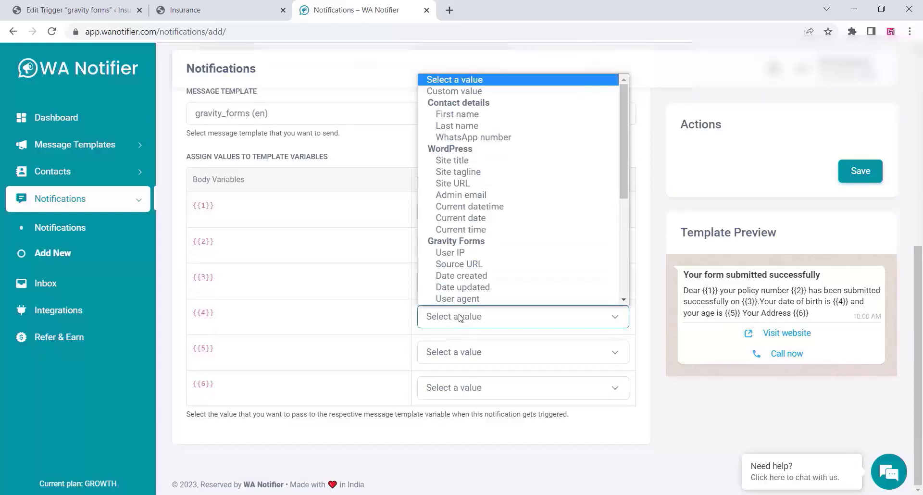
scroll(500, 251, down, 5)
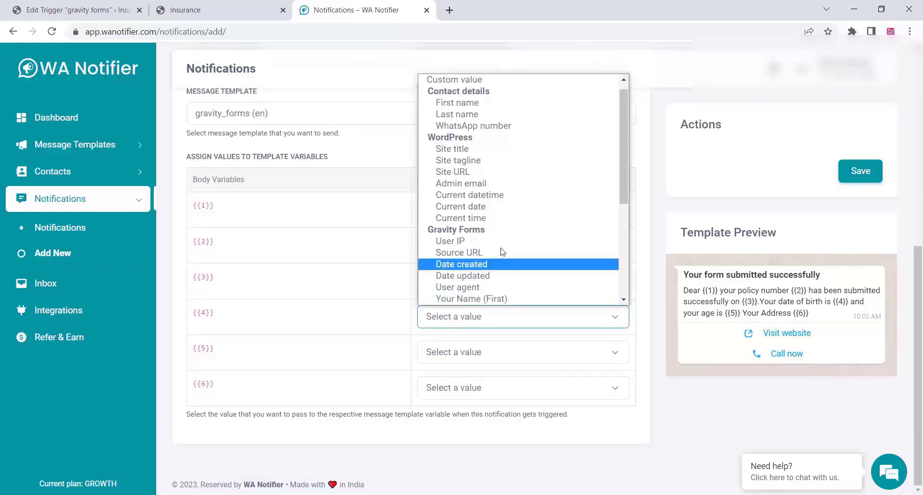
scroll(470, 195, up, 3)
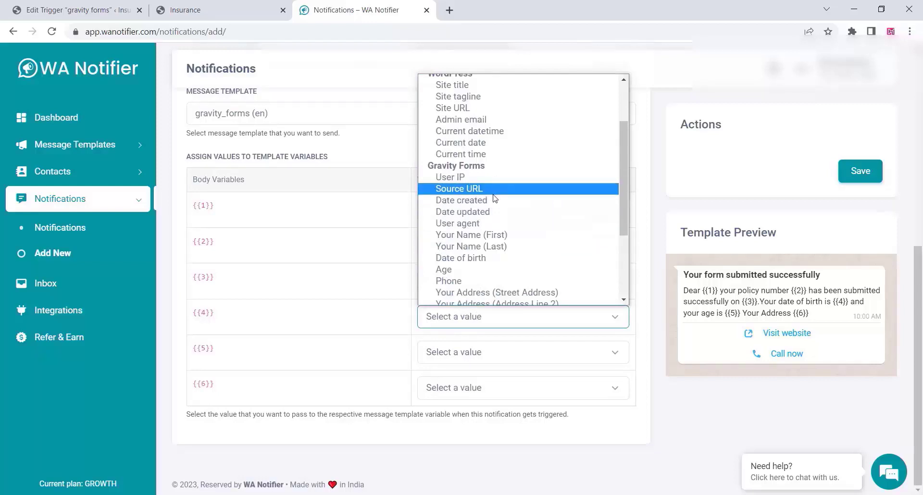
click(480, 258)
click(455, 352)
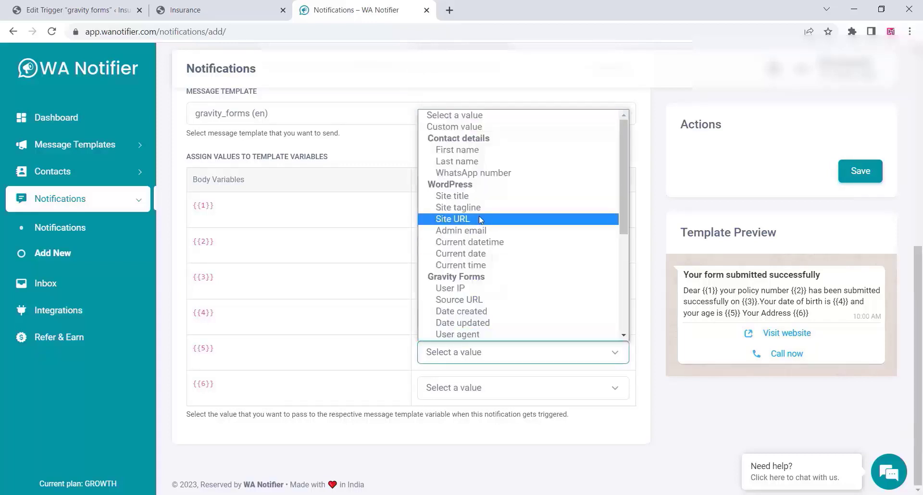
scroll(476, 226, down, 5)
click(460, 261)
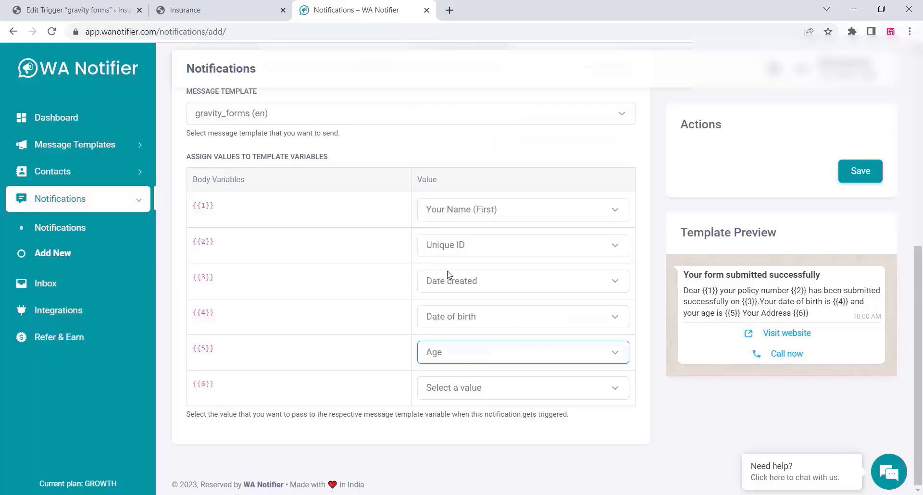
Assign Your Address (Street Address) to body variable {{6}} and save the notification.
click(474, 393)
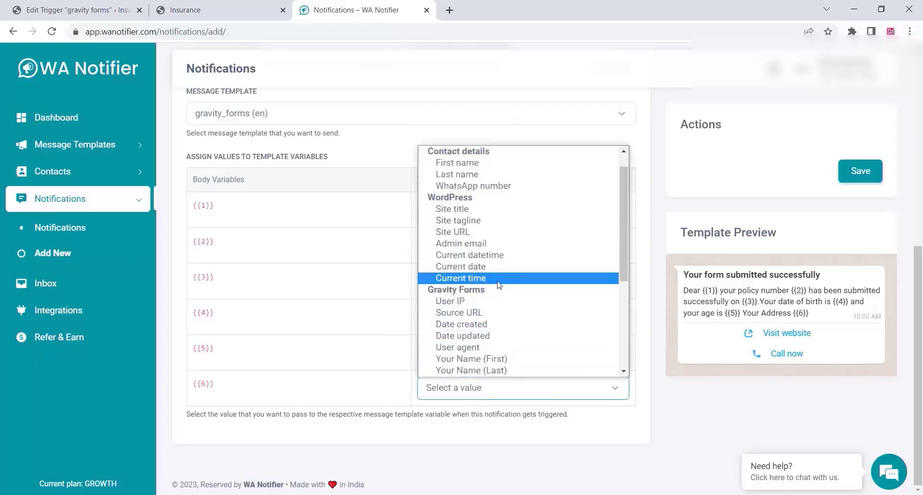
scroll(499, 285, down, 5)
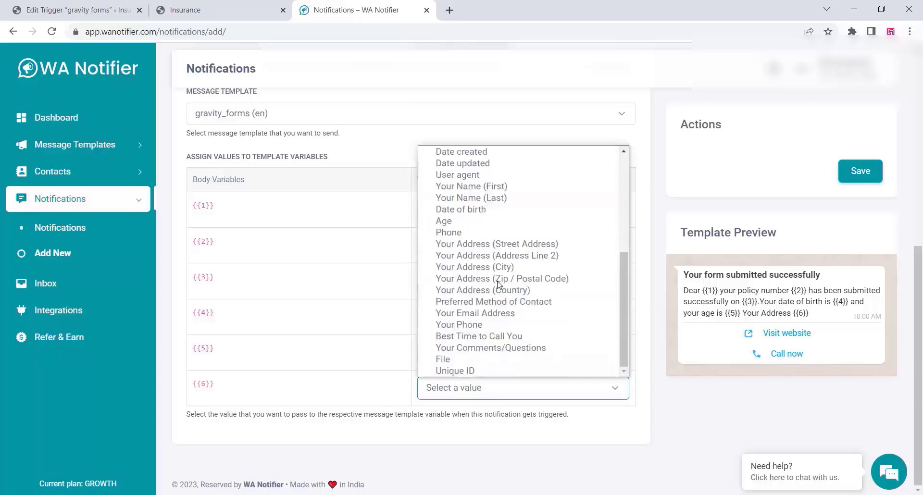
click(472, 246)
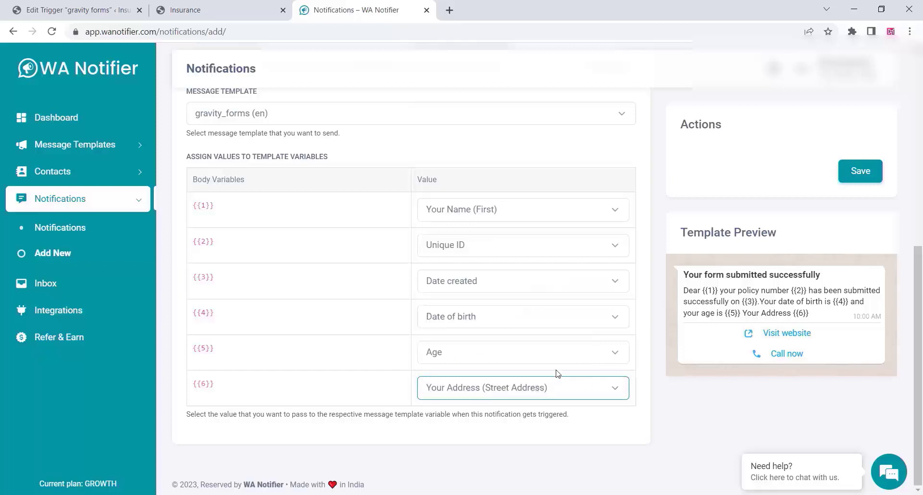
click(860, 171)
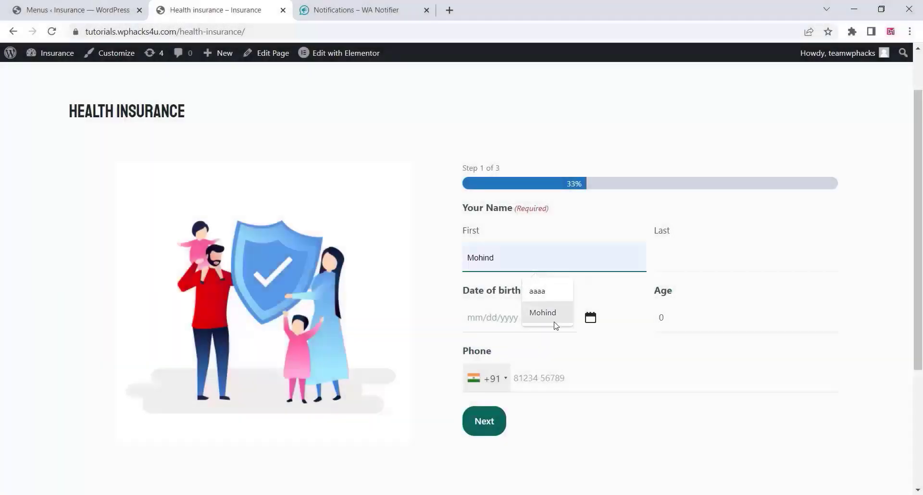
Fill in the first and last name on the website's Health insurance form using the remembered entries.
click(543, 314)
click(687, 266)
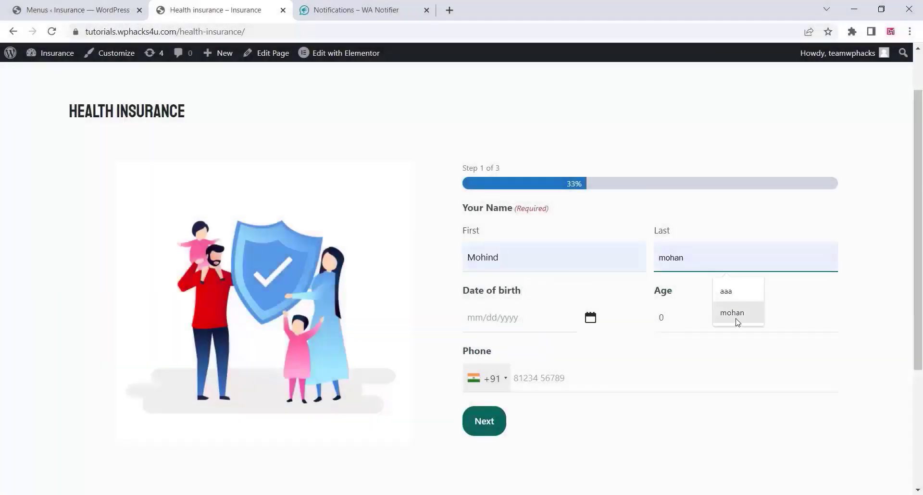
click(736, 313)
Pick the date of birth from the calendar and enter the phone number on the form's first page.
click(591, 317)
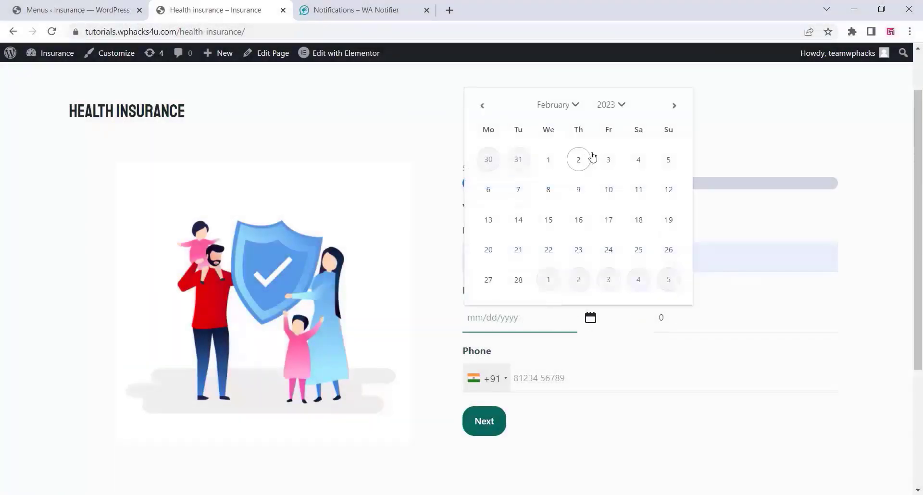
click(612, 106)
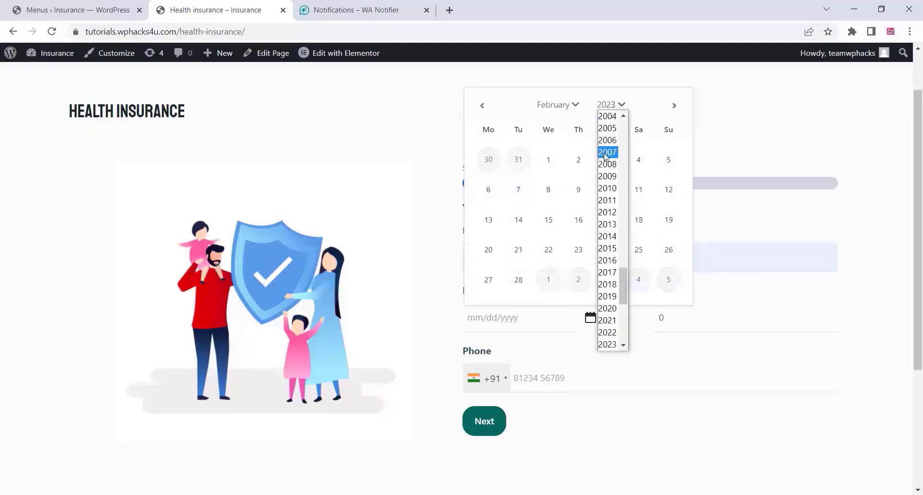
scroll(607, 159, up, 10)
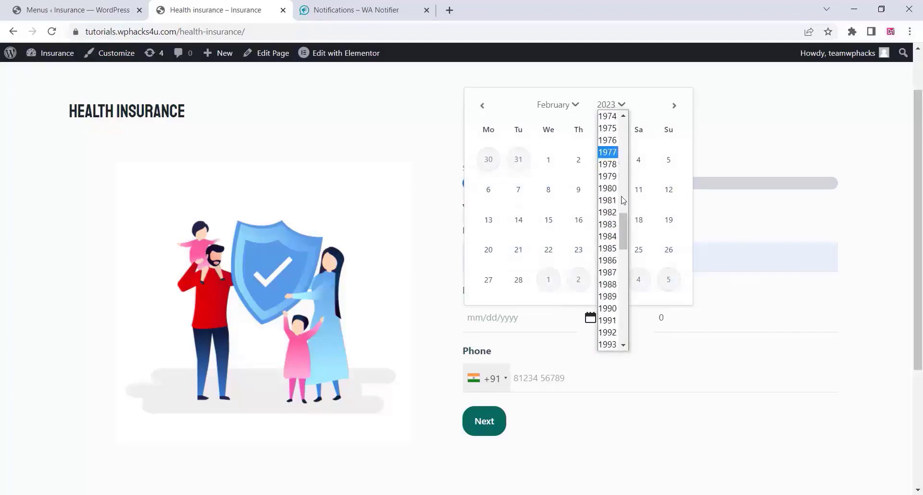
click(607, 332)
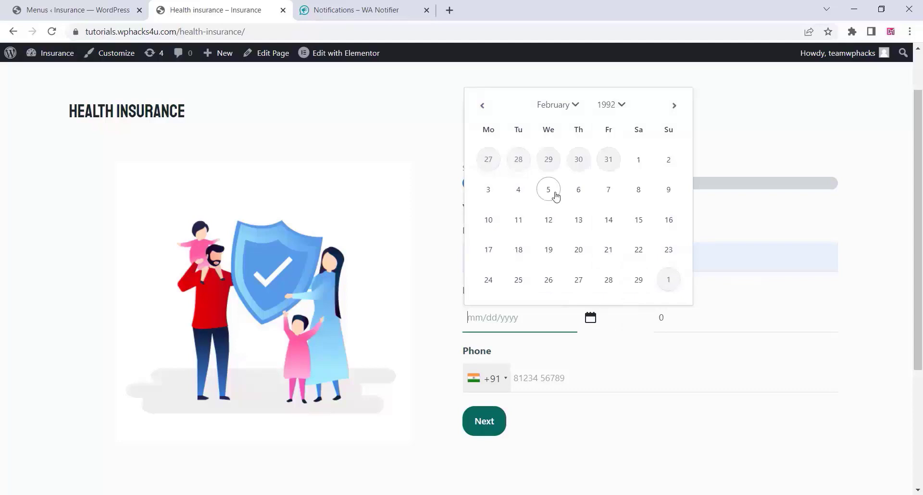
click(556, 195)
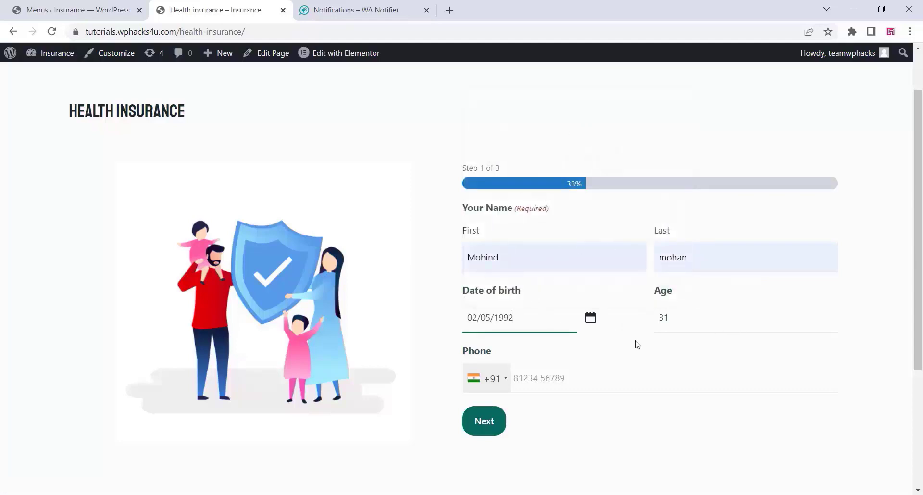
click(542, 383)
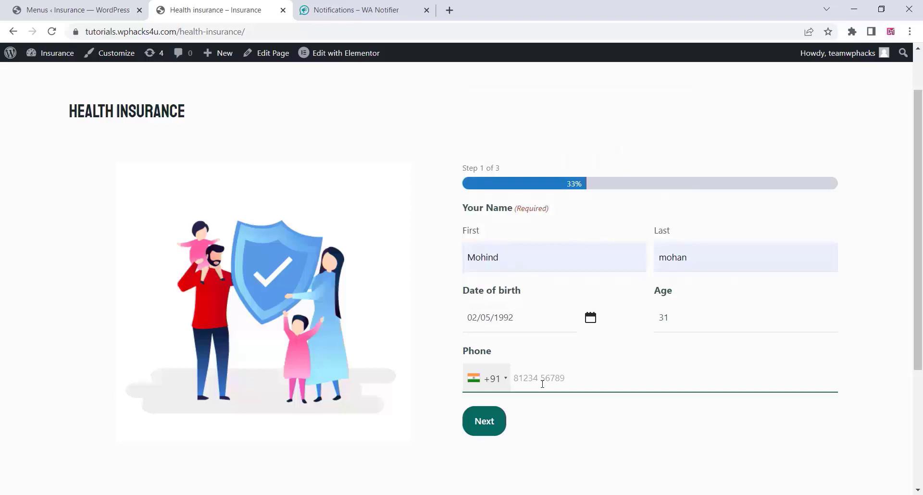
Fill in the street address, second address line, city and ZIP code on the form's second page.
text(newyork)
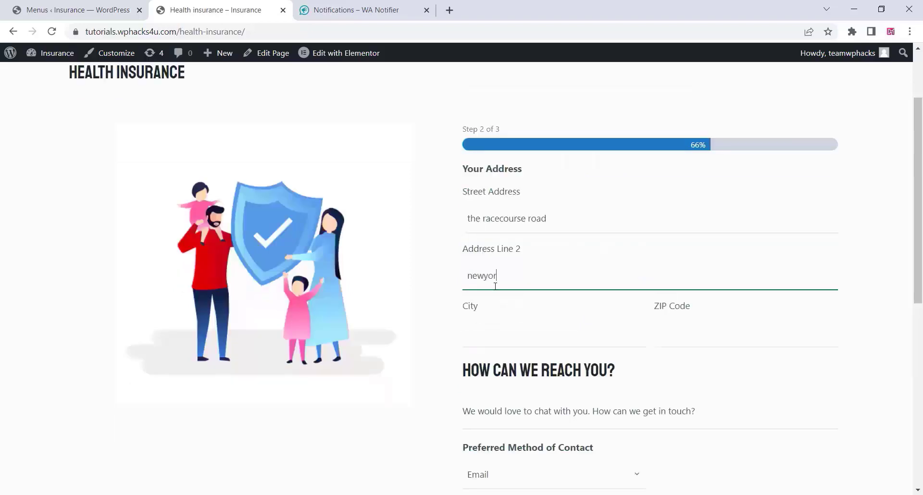
click(495, 332)
text(ne)
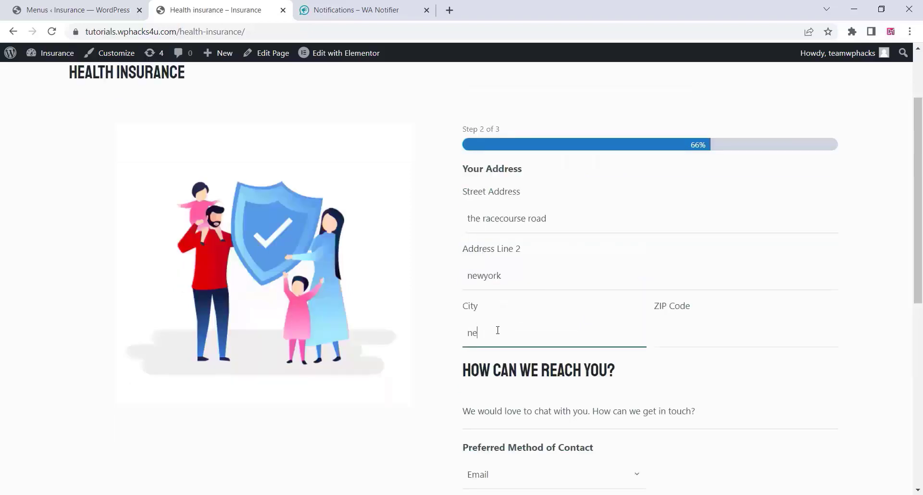
text(wyork)
key(Tab)
text(123456)
Enter the email address, copy it into the confirmation field and continue to the form's third page.
scroll(521, 305, down, 3)
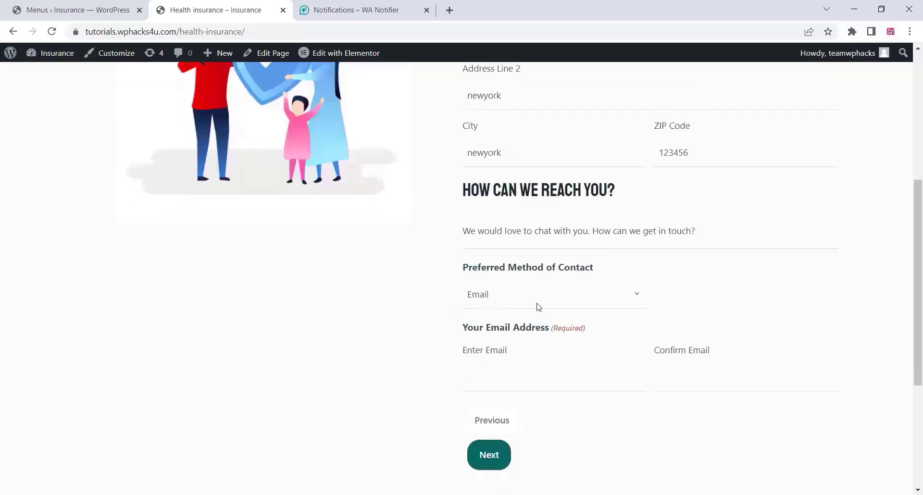
click(495, 384)
drag(548, 381, 460, 385)
key(ctrl+c)
click(663, 383)
key(ctrl+v)
click(489, 455)
Enter "aaaaaa" as the comment and submit the Health insurance form without attaching a file.
click(527, 284)
text(aaaa)
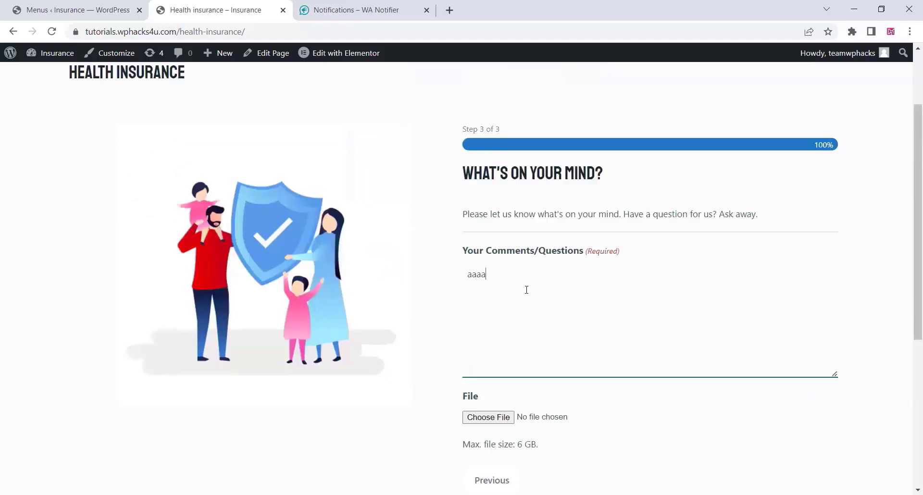
text(aa)
scroll(504, 350, down, 3)
click(495, 336)
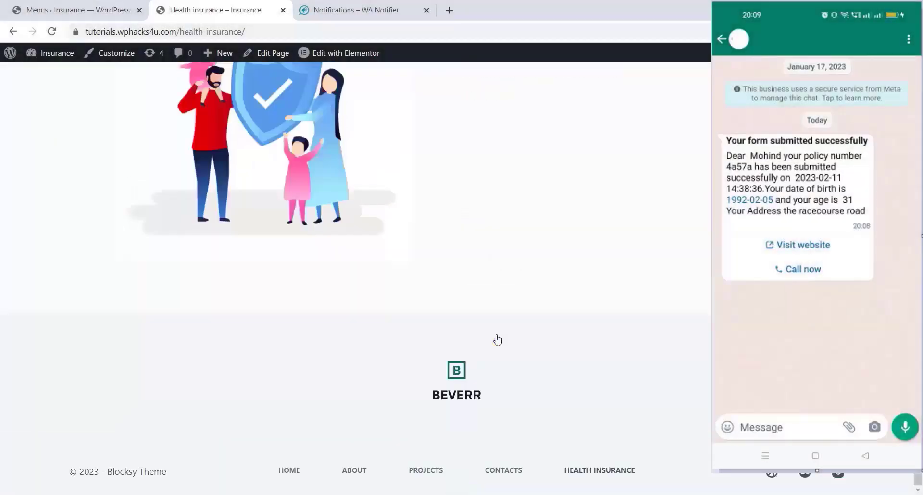
scroll(498, 340, up, 3)
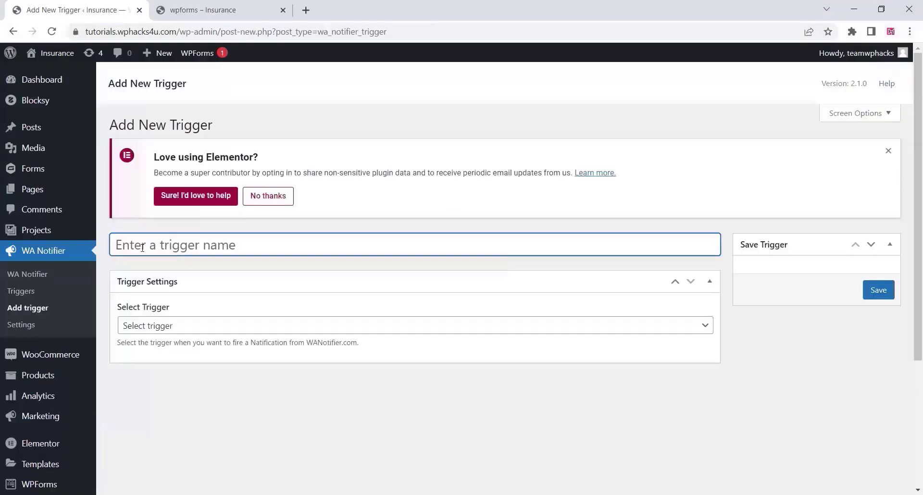
Name the new trigger "wpforms" and set it to fire when Form "Contact Form" is submitted.
text(wpfor)
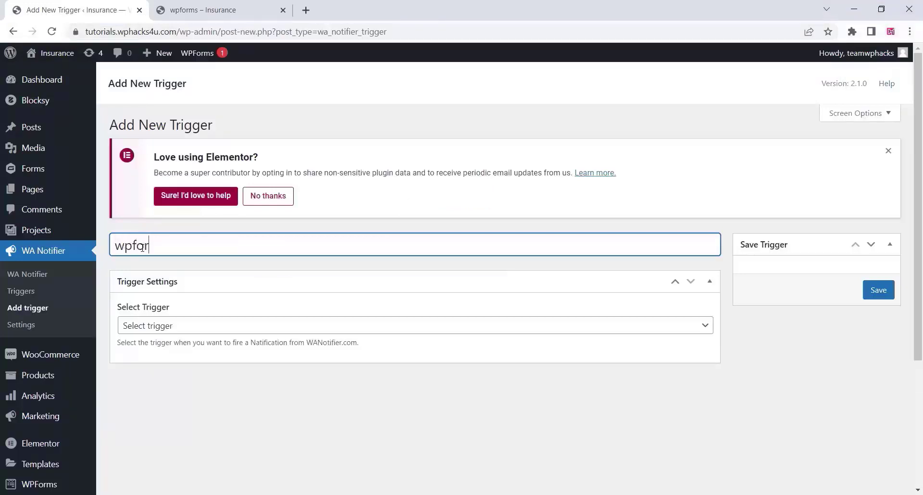
text(ms)
click(199, 329)
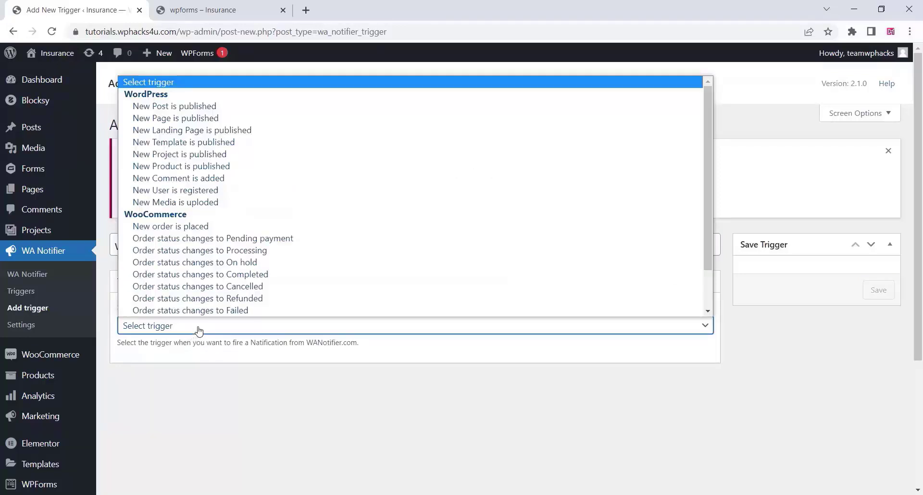
scroll(258, 206, down, 1)
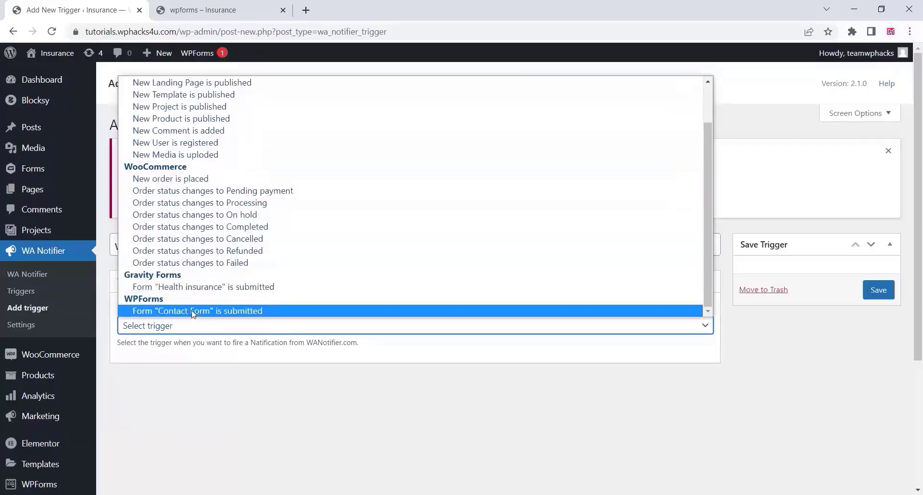
click(195, 310)
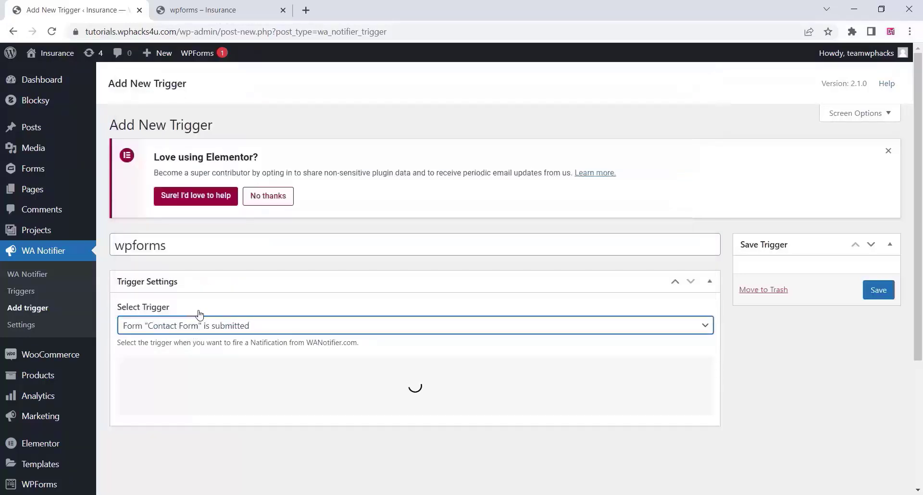
Include all WordPress and WPForms data fields and all recipient fields in the wpforms trigger.
scroll(315, 284, down, 1)
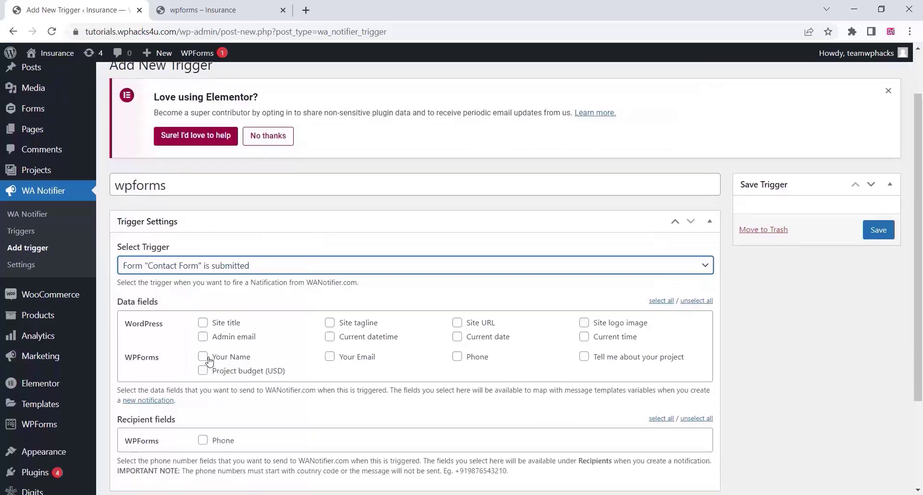
drag(118, 303, 161, 319)
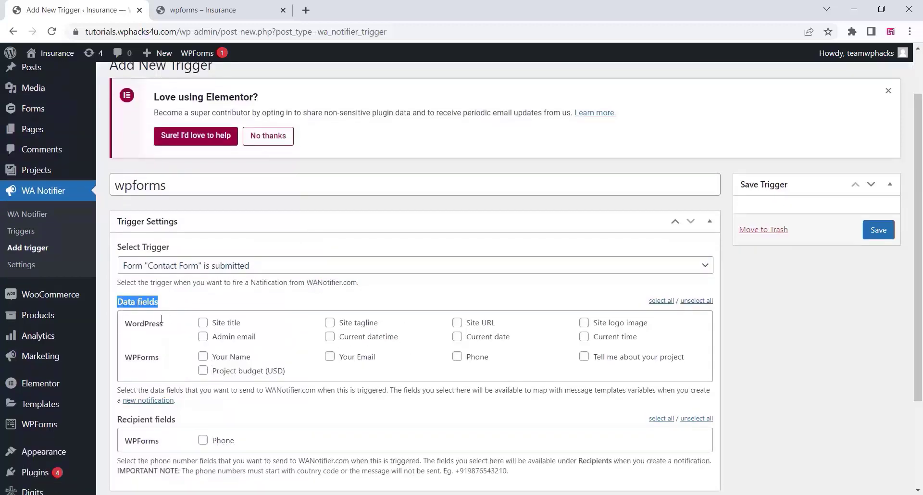
click(661, 302)
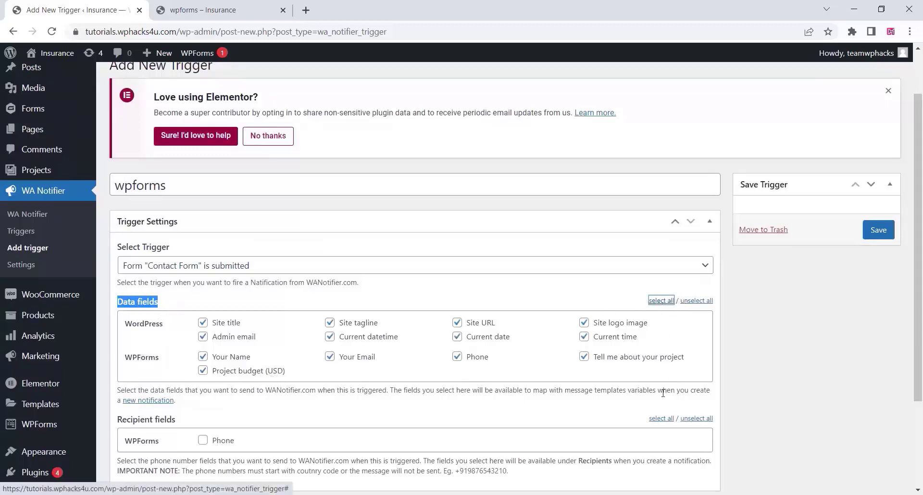
click(661, 419)
Save the wpforms trigger, then enable it and update it.
scroll(422, 388, down, 1)
scroll(421, 388, down, 1)
scroll(421, 388, up, 4)
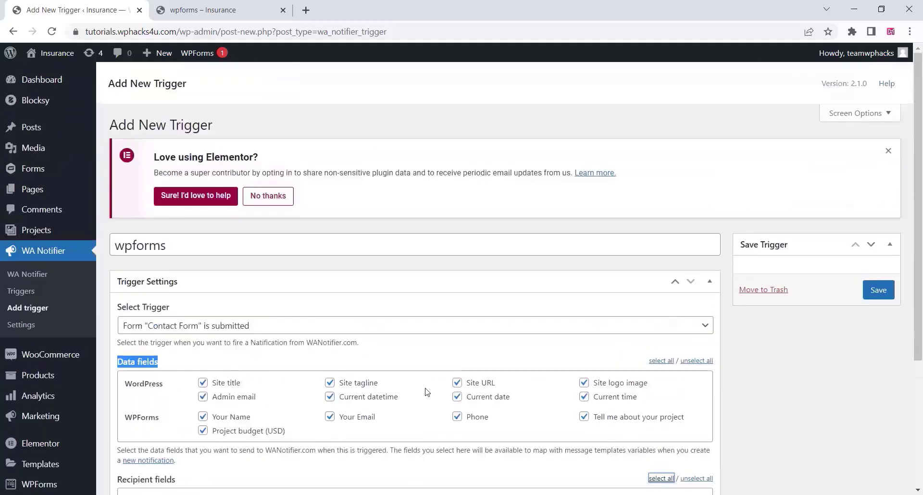
click(877, 290)
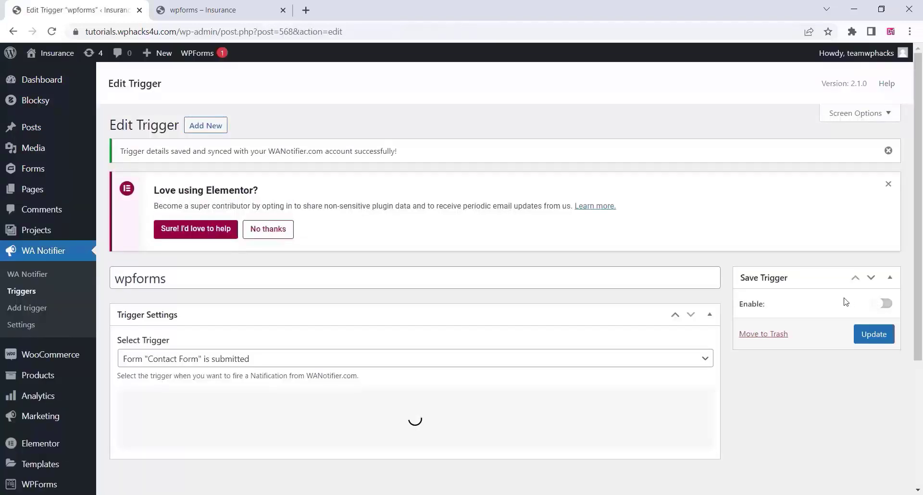
click(886, 304)
click(877, 334)
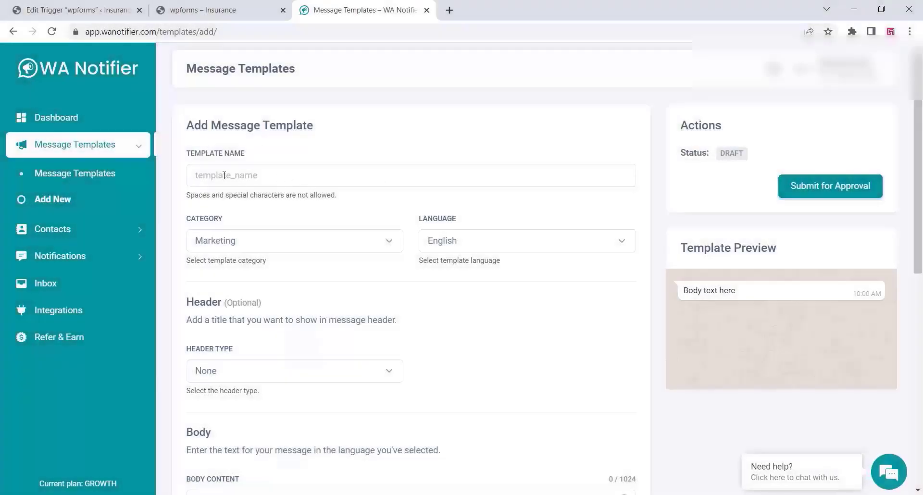
Name the new WA Notifier message template "wpforms_received" and set its category to Utility / Transactional.
right_click(217, 179)
click(255, 269)
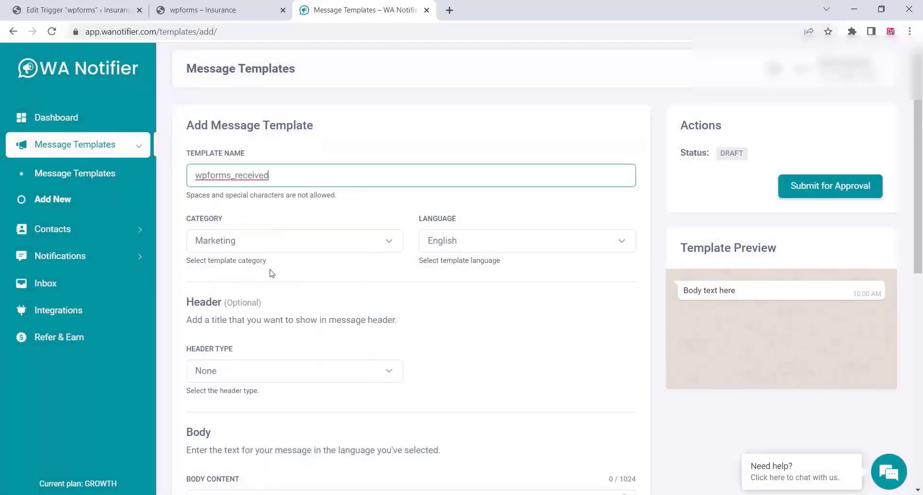
click(276, 243)
click(270, 268)
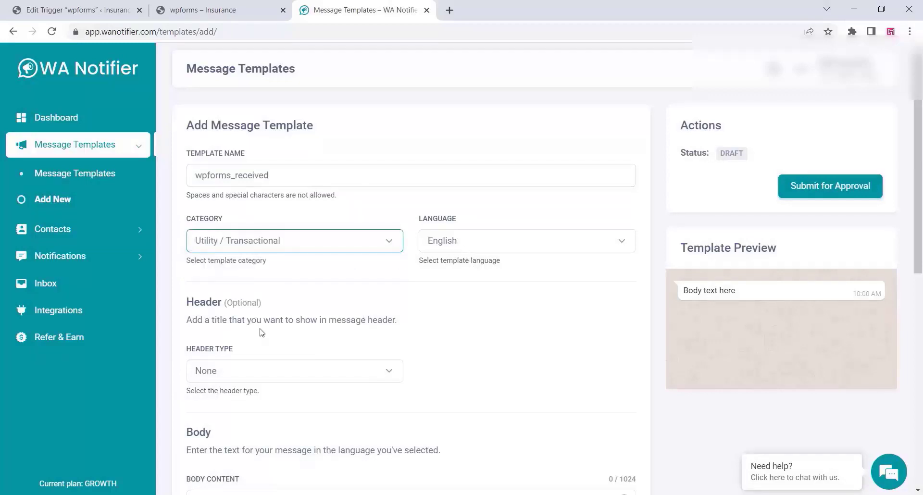
Give the template a Text header reading "Your form submitted successfully".
scroll(261, 332, down, 3)
click(237, 250)
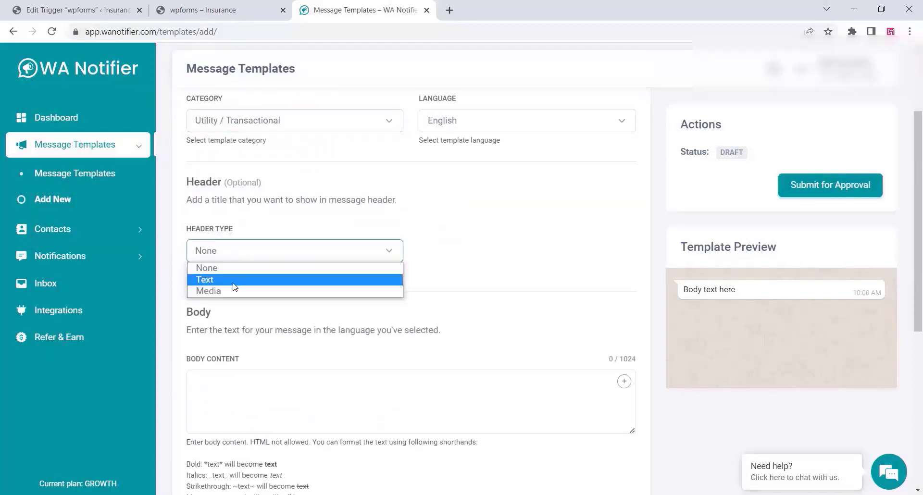
click(241, 280)
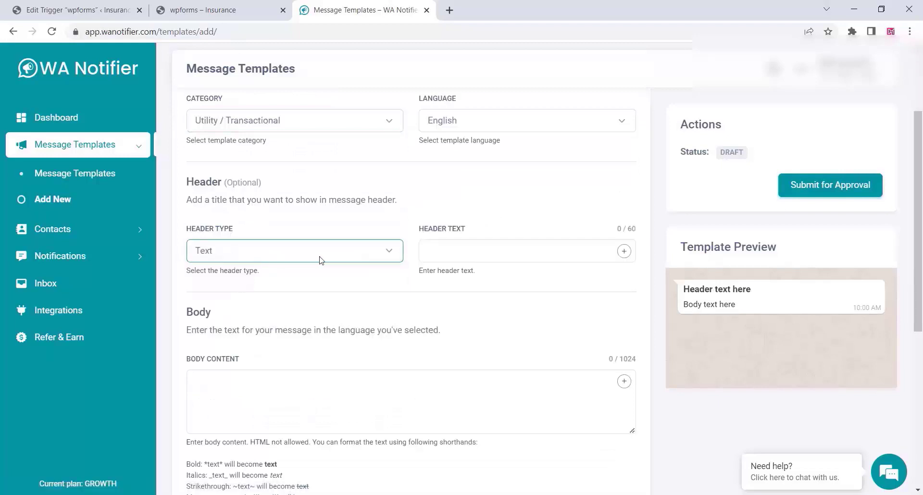
click(436, 253)
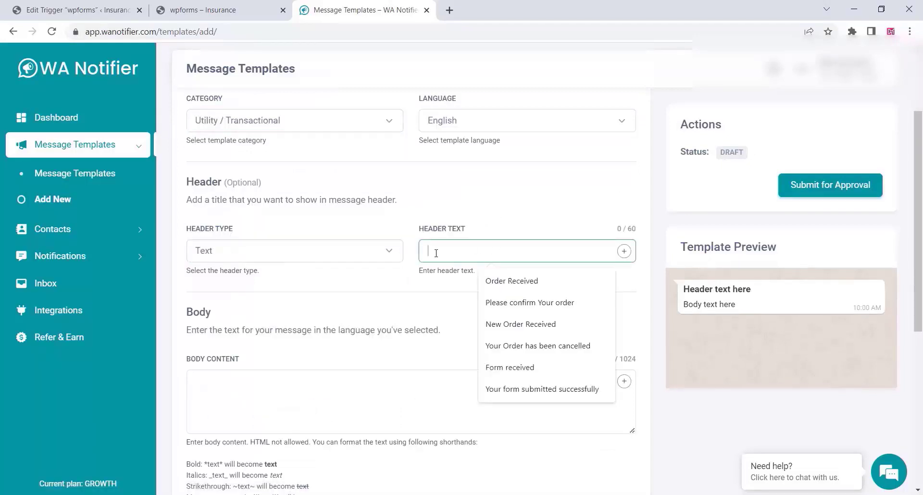
click(546, 390)
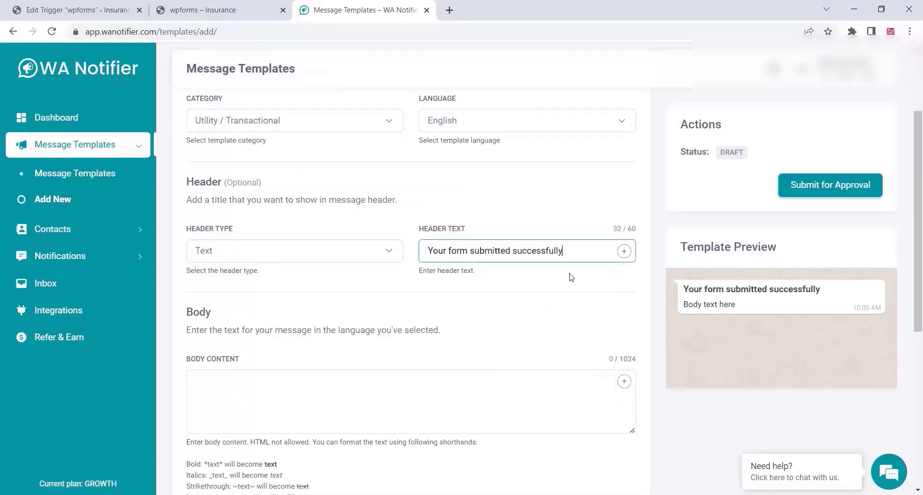
Start the template's body content with "Dear {{1}} your form submitted.", inserting {{1}} as a variable.
click(216, 394)
scroll(241, 387, down, 1)
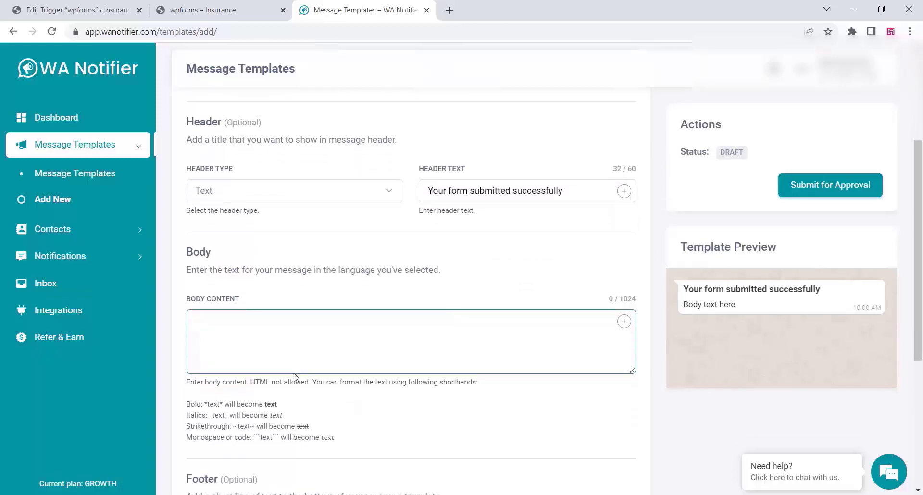
text(Dear)
click(624, 321)
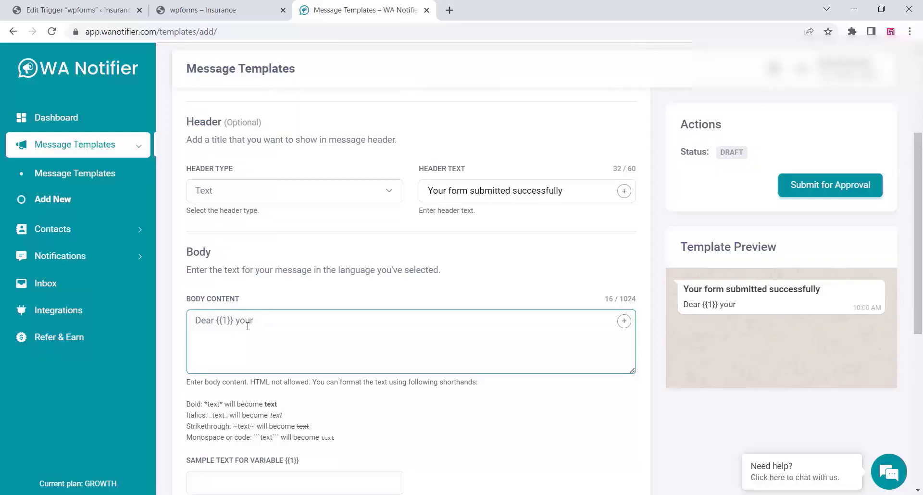
text(your form submitted.)
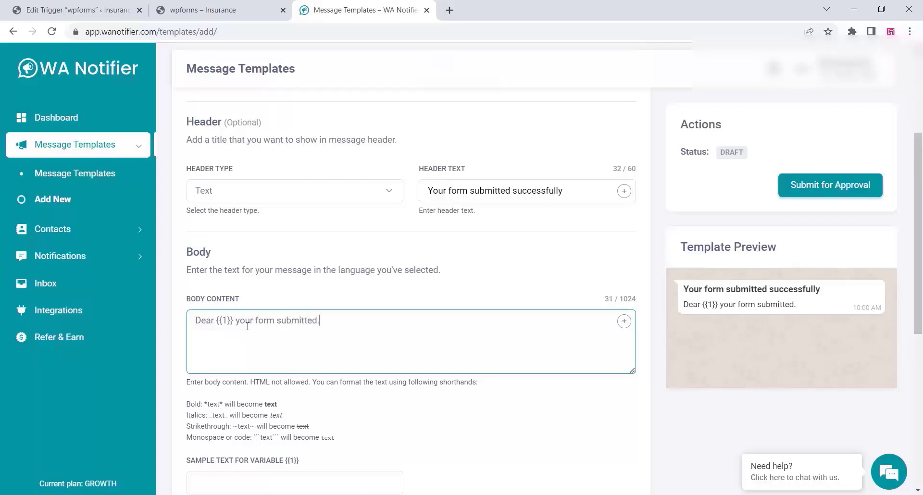
text(your email )
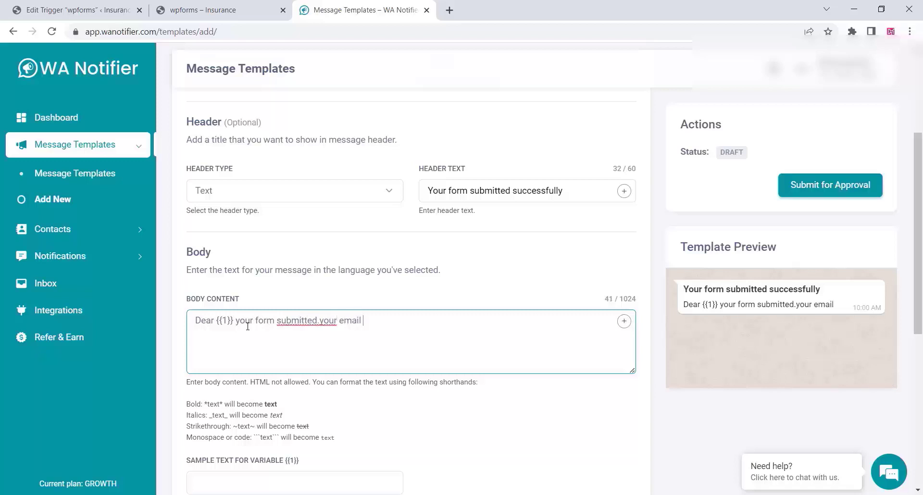
text(address is)
Append "Your email address is {{2}}" to the body content, with a capital Y and {{2}} as a variable.
click(325, 319)
key(BackSpace)
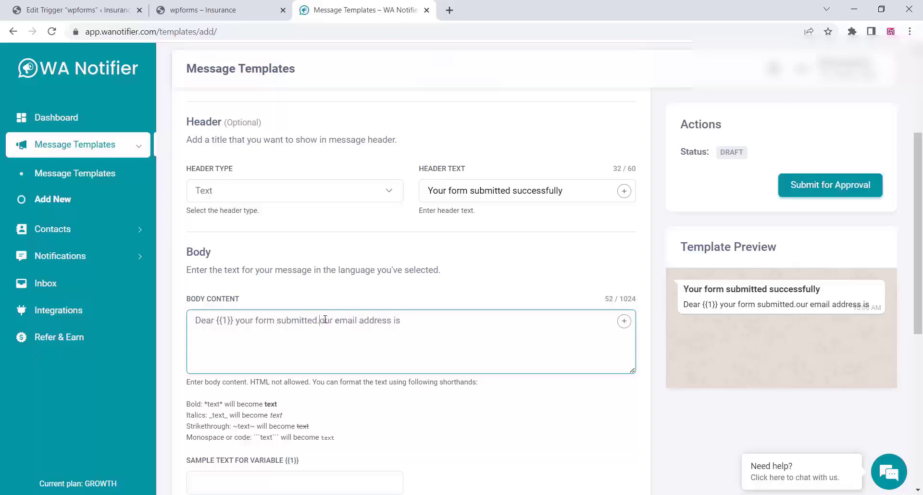
text(Y)
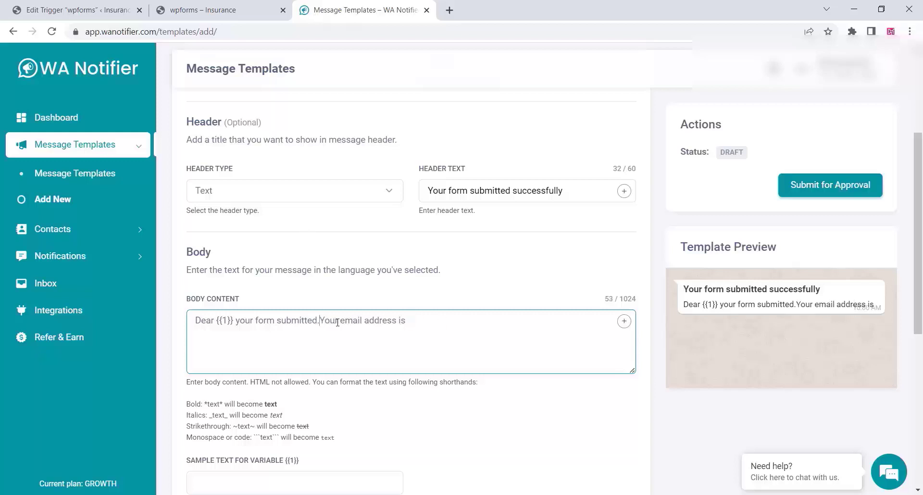
click(624, 320)
Append "and your project is {{3}} with budget {{4}}" to the body content and remove the extra spaces before the variables.
text(and your project is  )
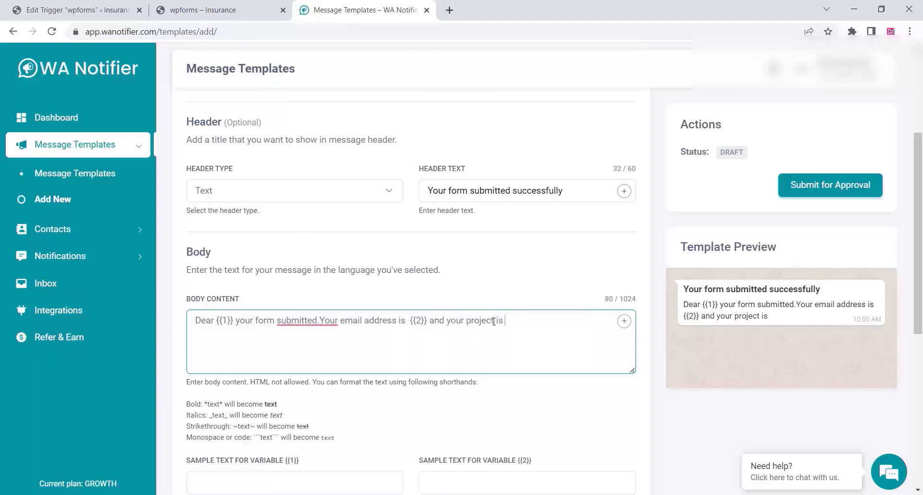
text({{3}} with budget)
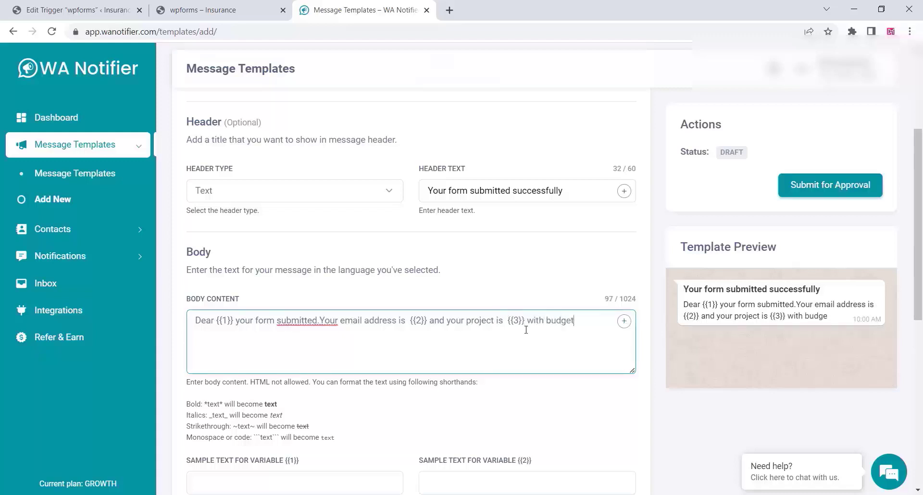
click(624, 320)
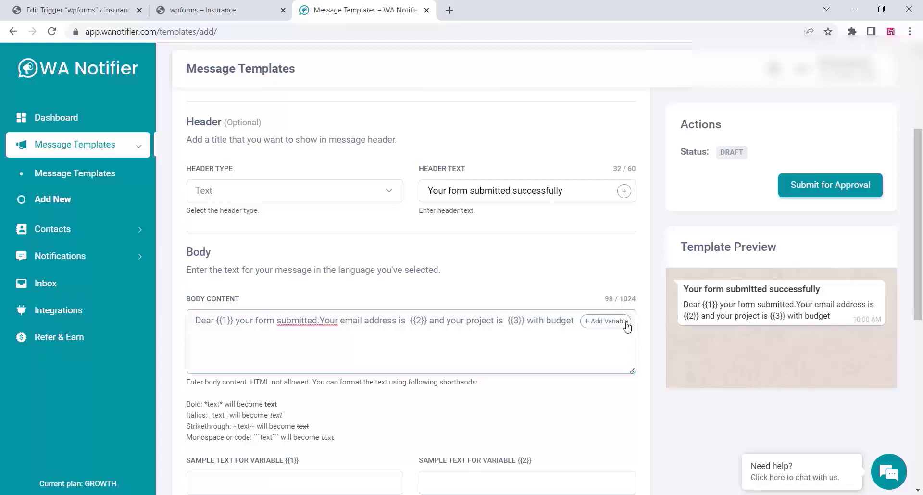
click(508, 321)
key(BackSpace)
key(BackSpace)
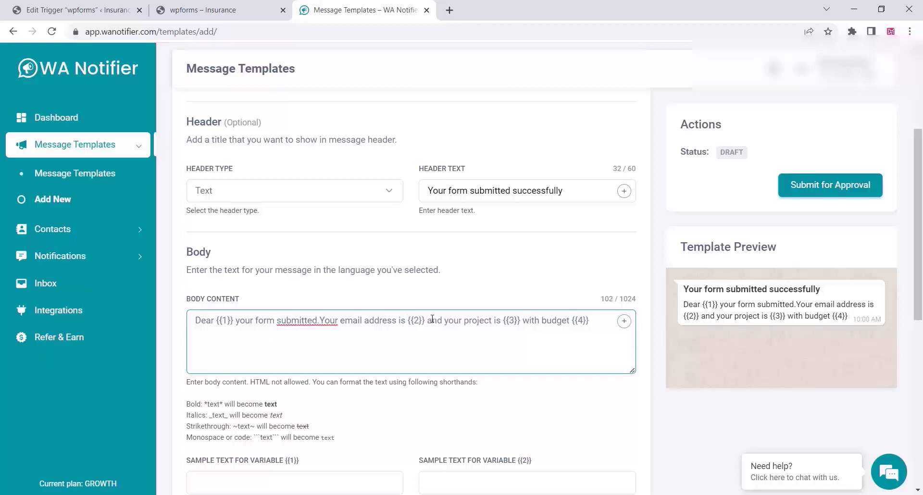
Make "budget {{4}}" bold in the body content by enclosing it in asterisks.
click(543, 320)
text(*)
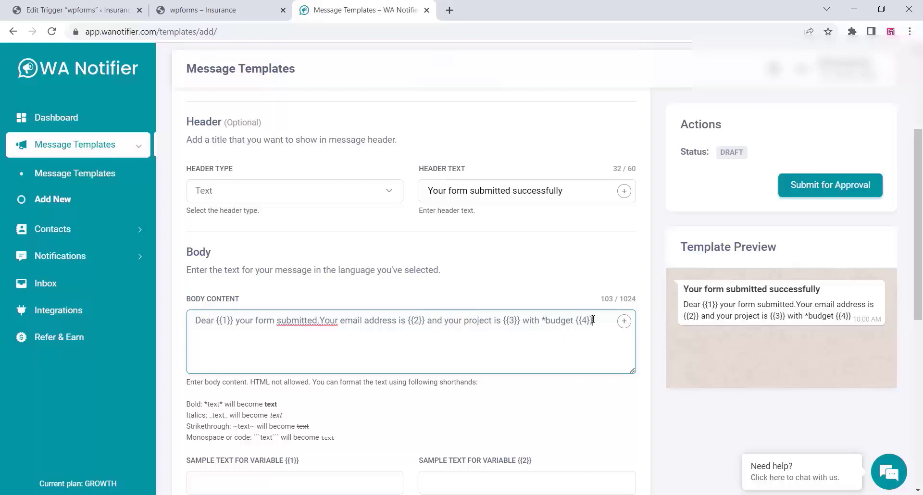
click(593, 319)
text(*)
Copy the "Your Name" field label from the wpforms trigger into the template's sample text for variable {{1}}.
scroll(332, 399, down, 2)
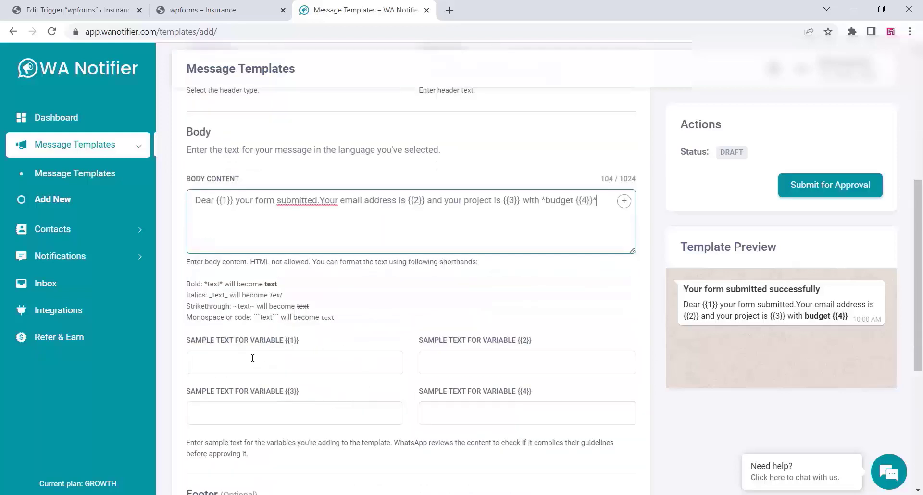
key(ctrl+Tab)
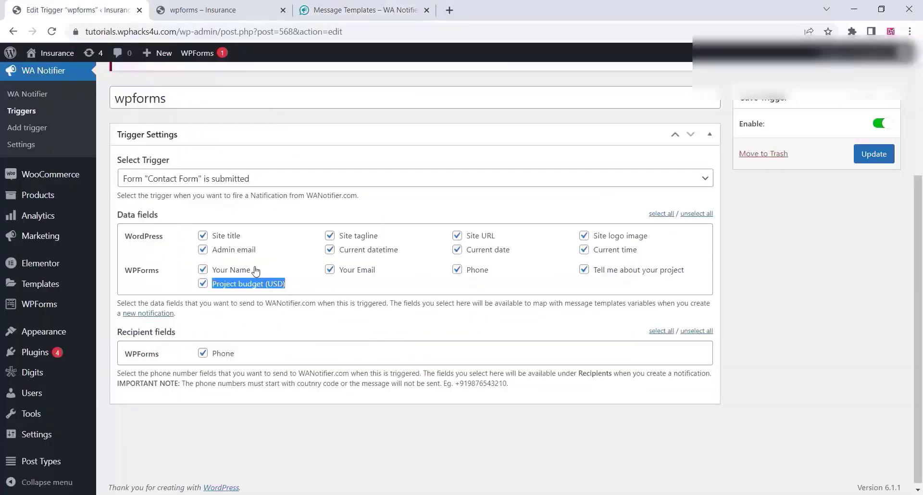
drag(256, 271, 217, 272)
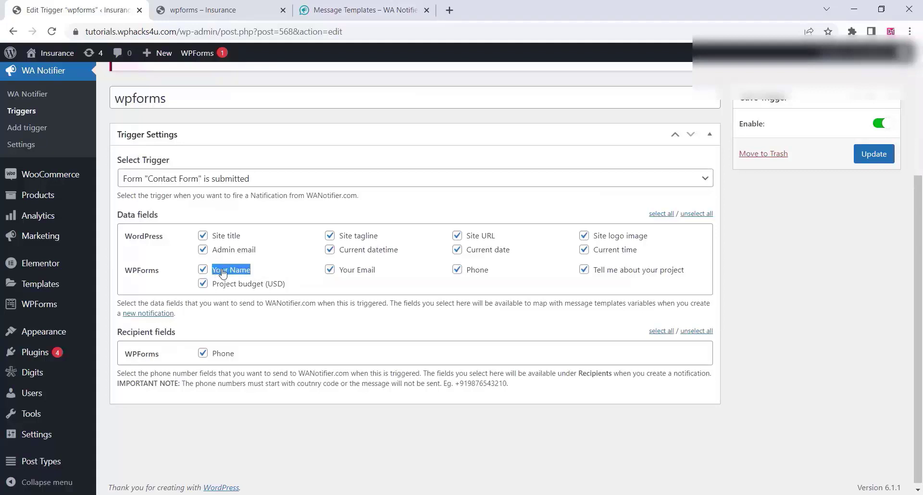
right_click(241, 270)
click(255, 275)
key(ctrl+shift+Tab)
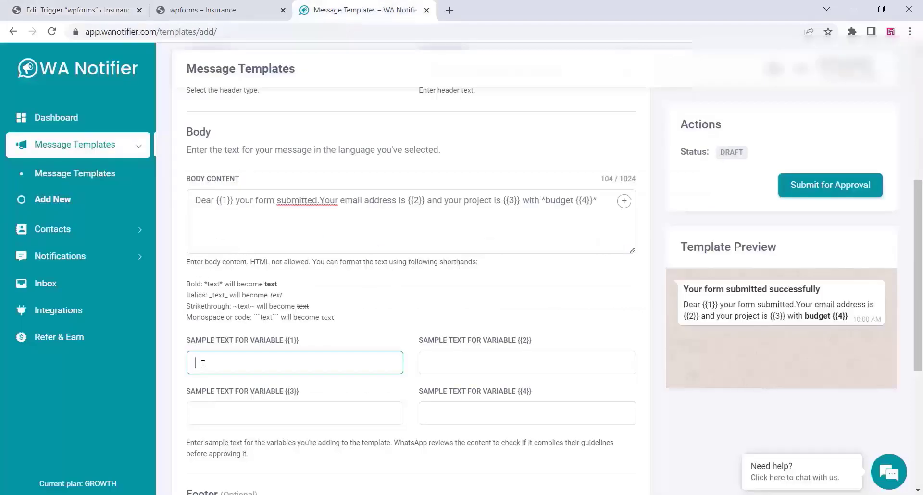
right_click(205, 359)
click(244, 234)
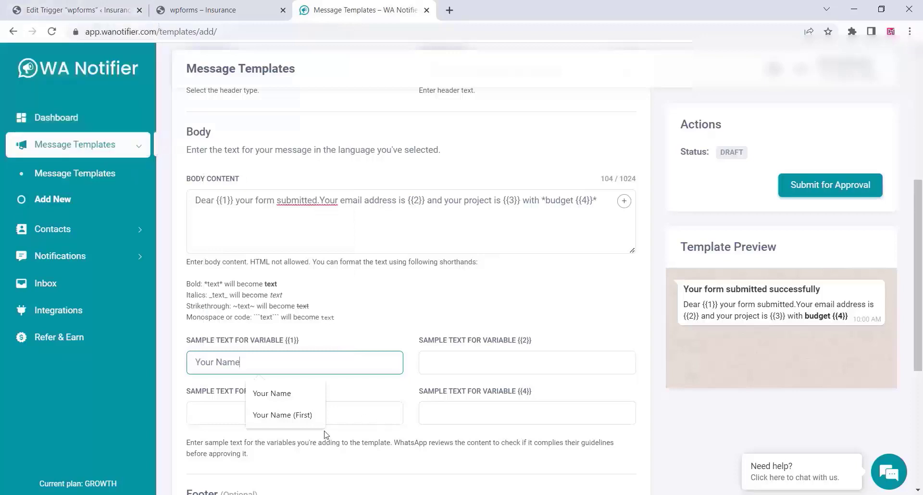
click(288, 394)
click(384, 317)
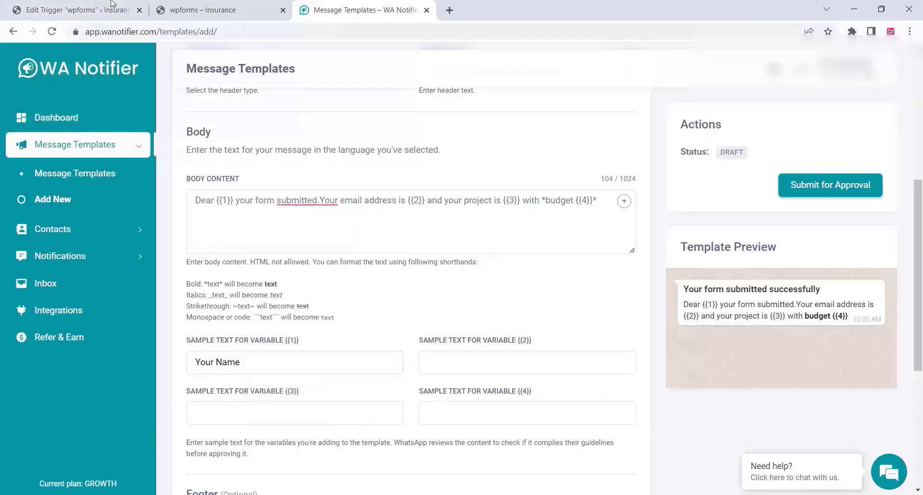
Copy the "Your Email" field label from the wpforms trigger into the template's sample text for variable {{2}}.
click(94, 5)
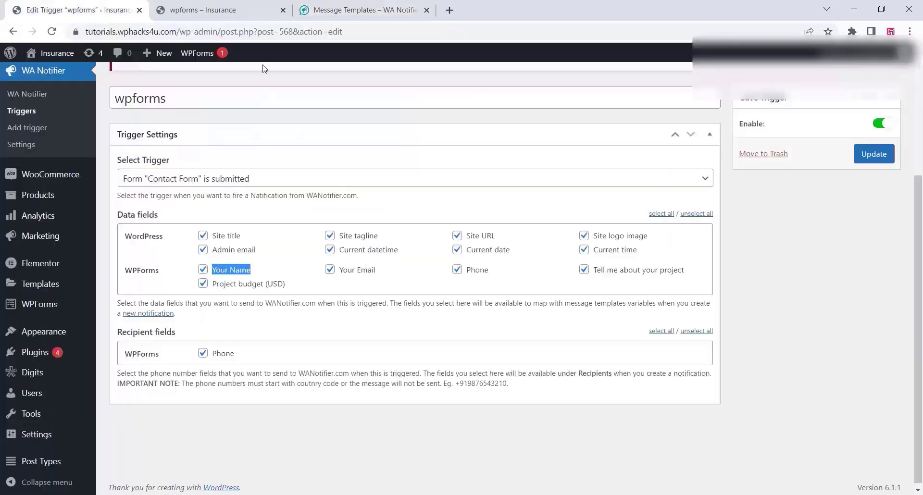
drag(376, 271, 339, 271)
right_click(357, 277)
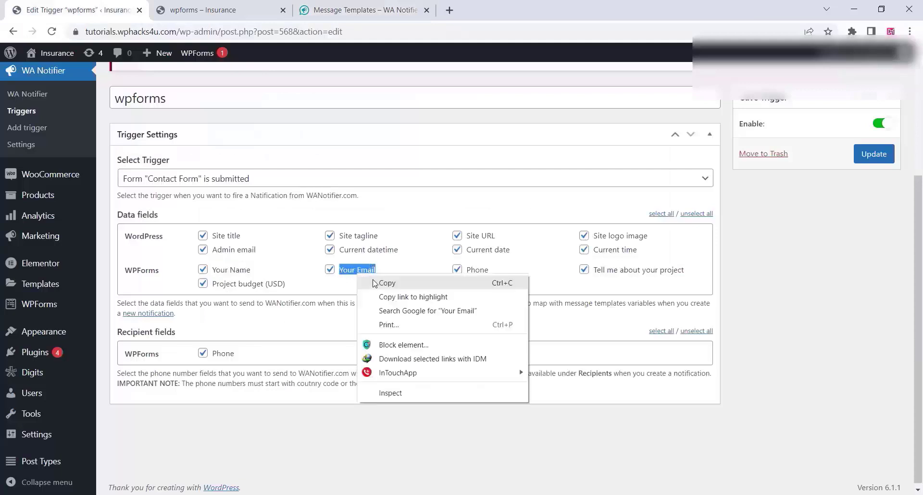
click(384, 283)
click(365, 10)
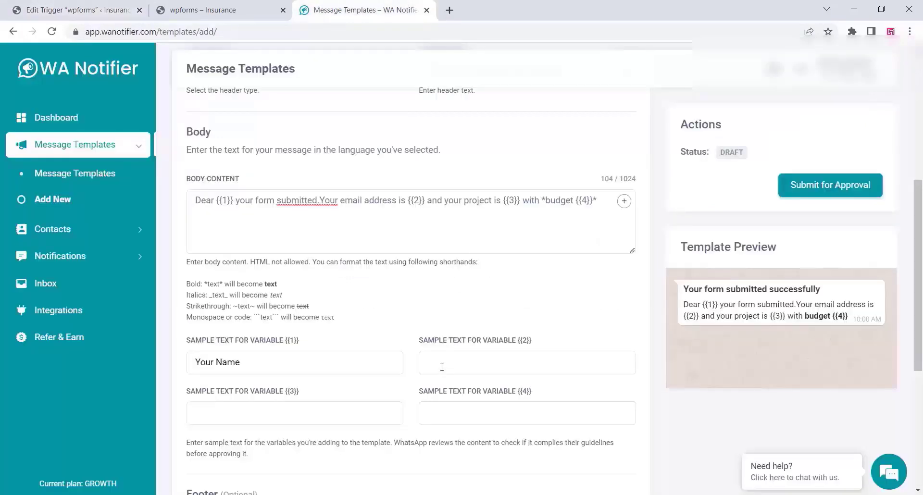
right_click(442, 366)
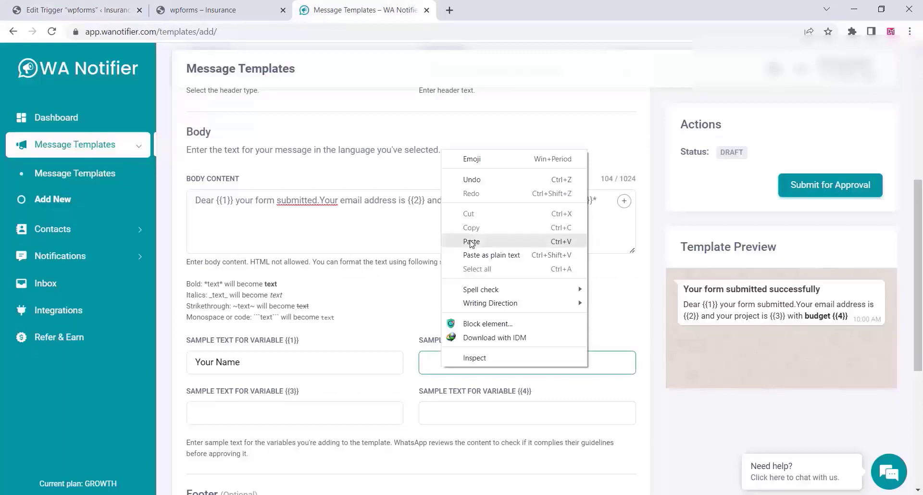
click(473, 241)
Copy the "Tell me about your project" field label from the wpforms trigger into the sample text for variable {{3}}.
click(86, 5)
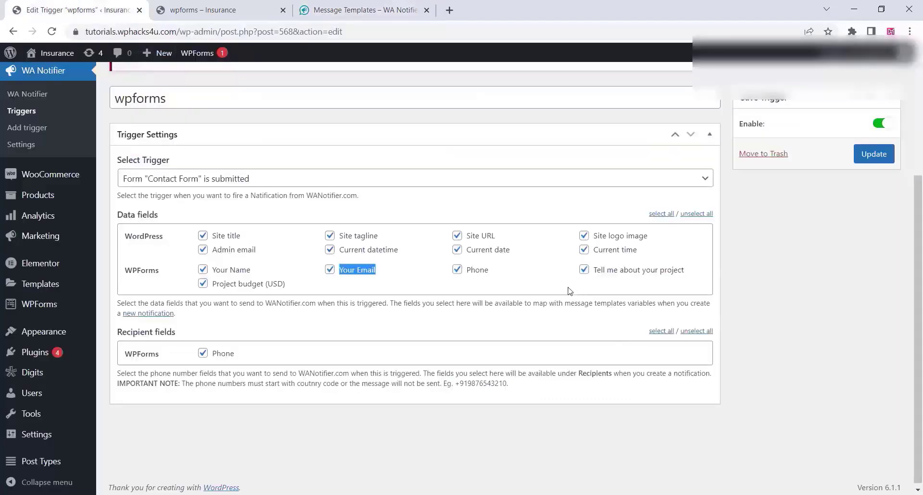
drag(691, 274, 593, 272)
right_click(603, 273)
click(628, 282)
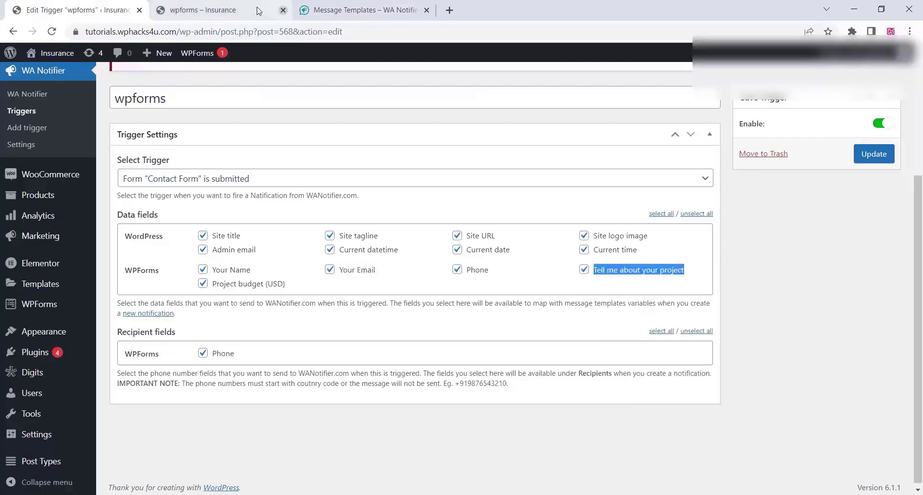
click(362, 10)
right_click(220, 417)
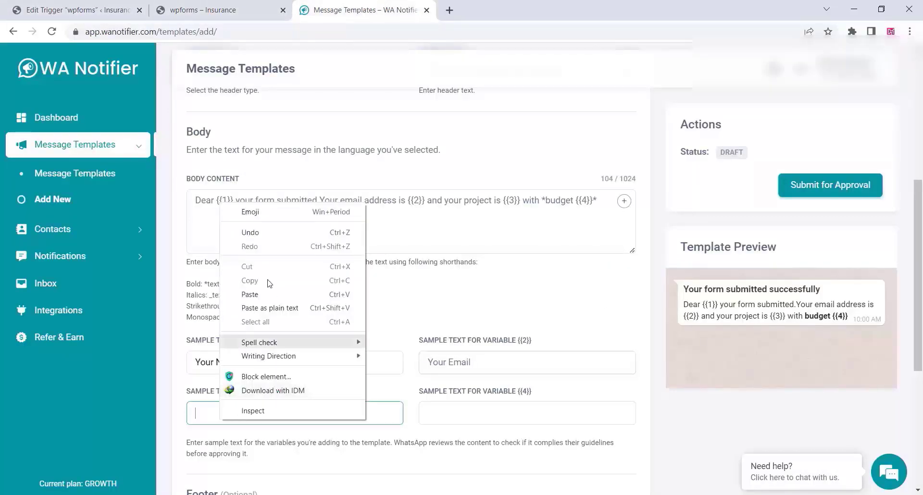
click(259, 287)
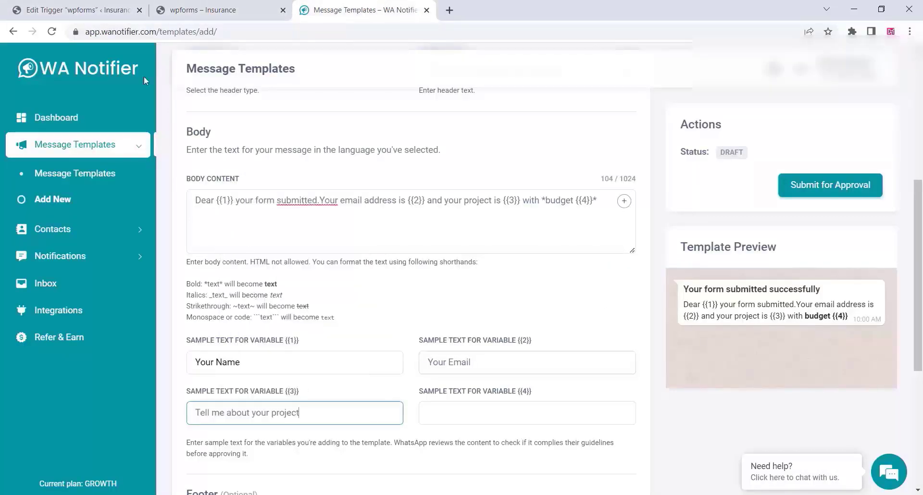
Copy the "Project budget (USD)" field label from the wpforms trigger into the sample text for variable {{4}}.
click(82, 7)
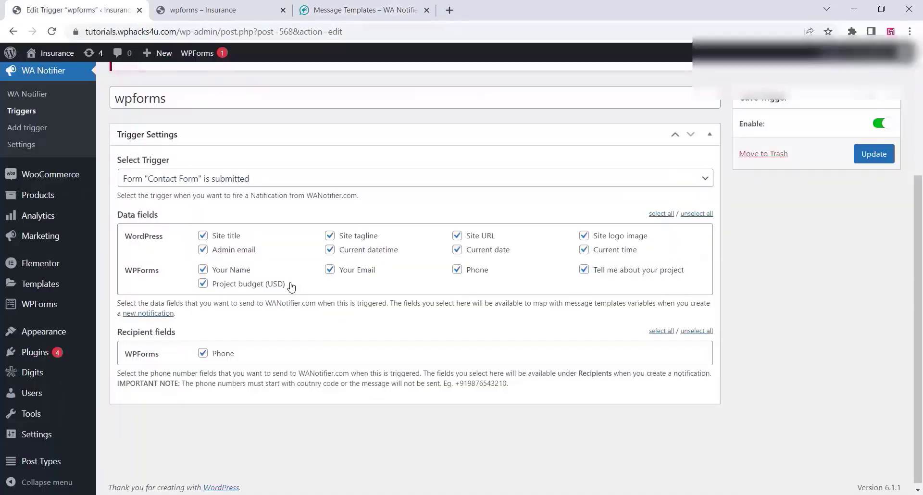
drag(286, 284, 212, 286)
right_click(255, 287)
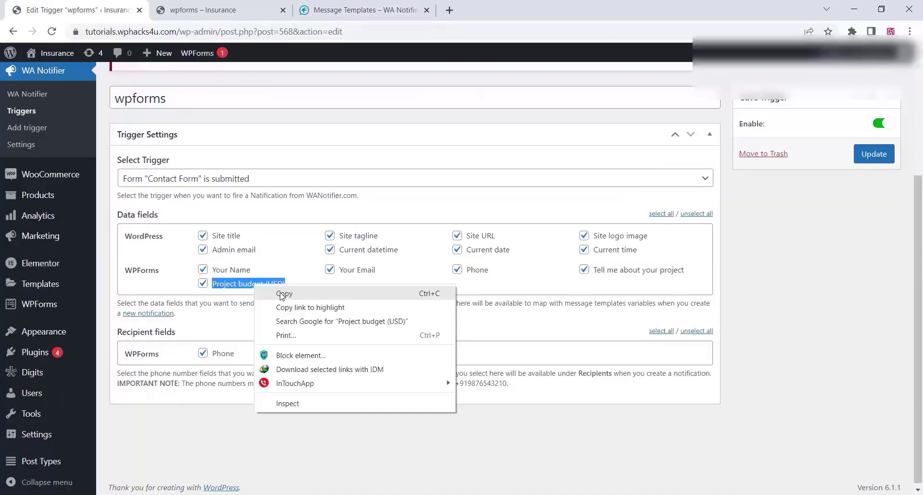
click(283, 294)
click(351, 9)
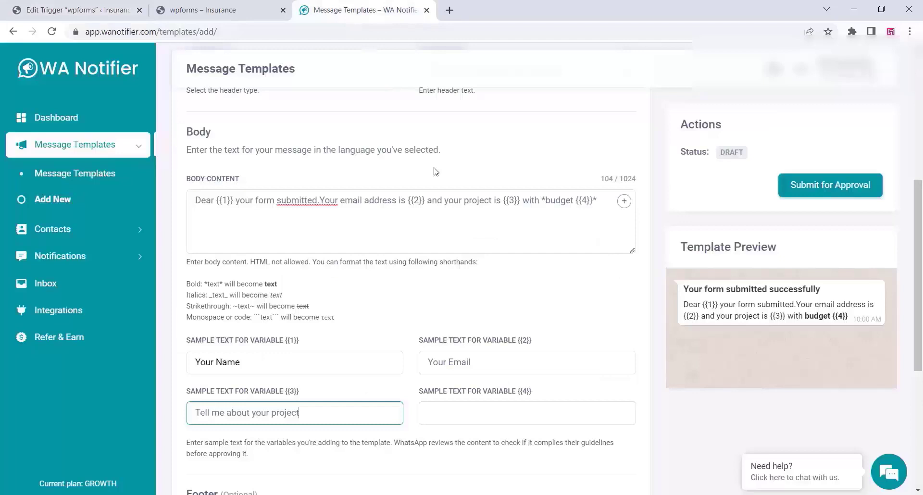
click(436, 406)
right_click(437, 406)
click(473, 284)
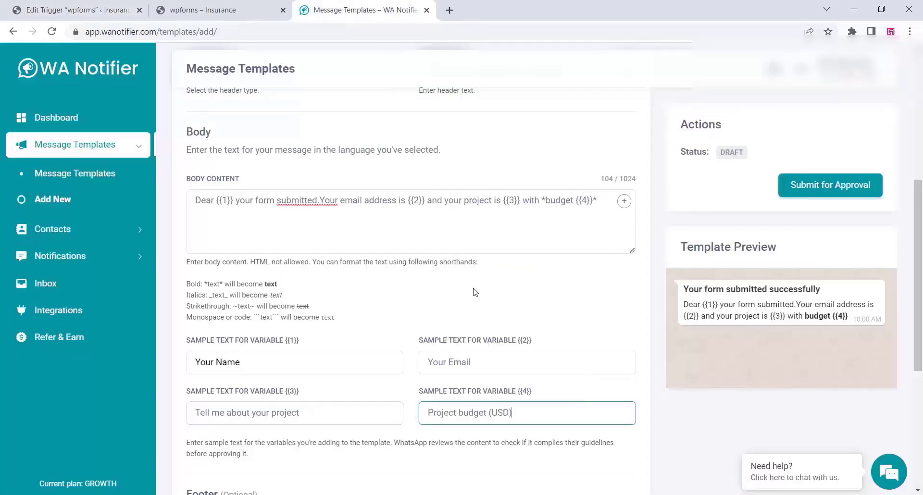
Submit the wpforms_received template for WhatsApp approval and refresh its status.
click(826, 189)
click(516, 195)
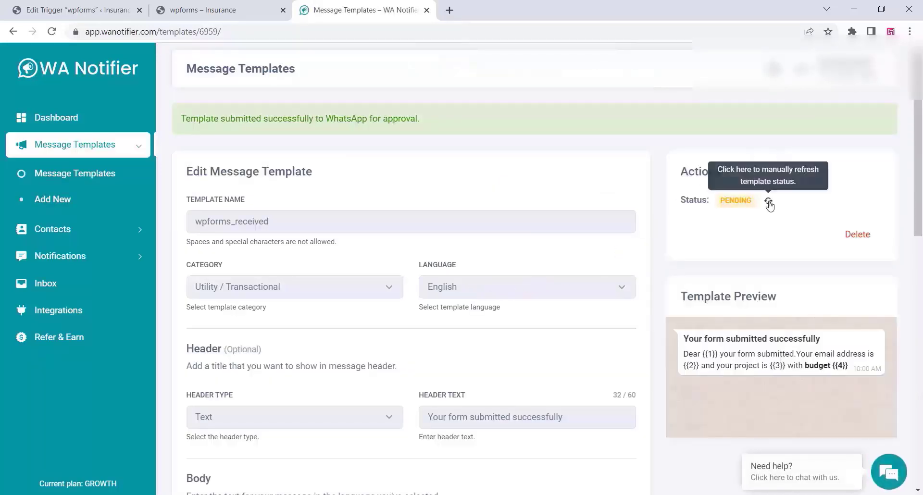
click(768, 201)
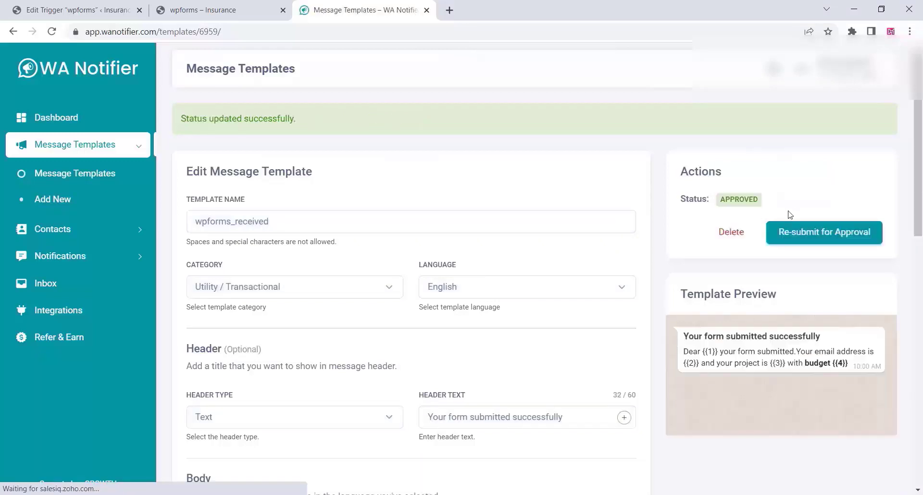
Add a Transactional notification titled "wpforms" with the trigger WPForms > Form "Contact Form" is submitted.
click(64, 261)
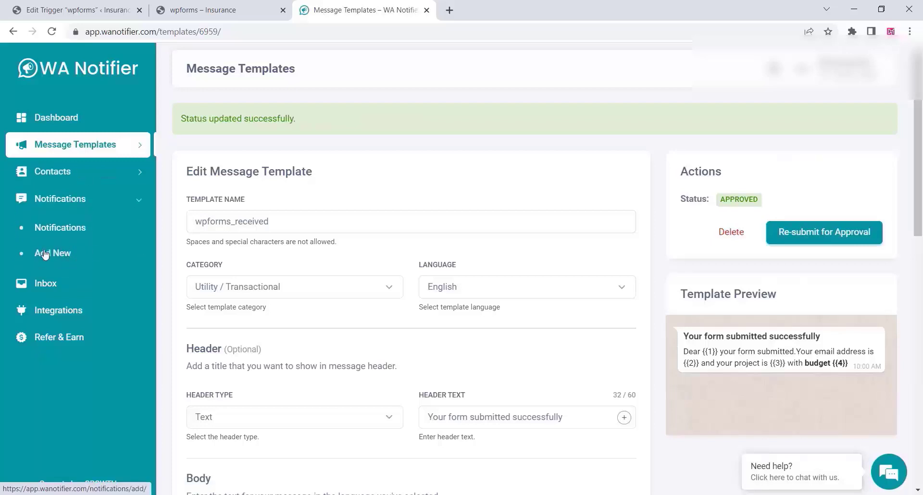
click(46, 256)
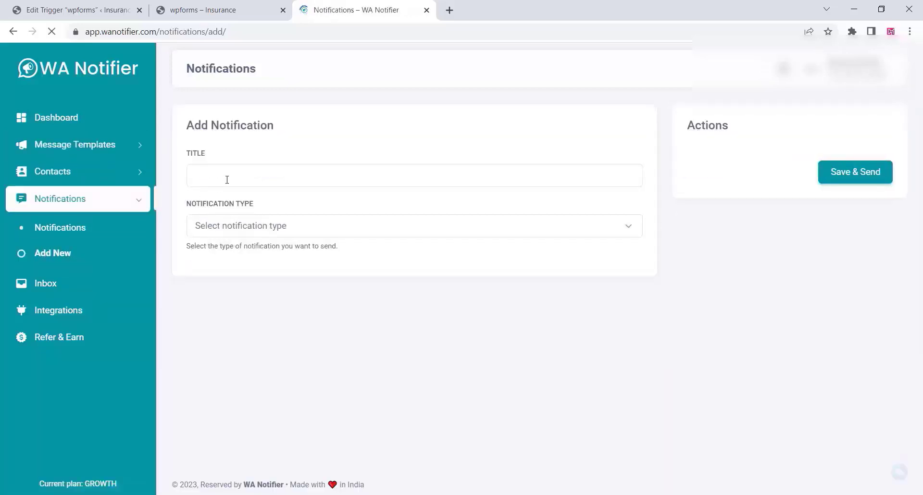
click(227, 180)
text(wpforms)
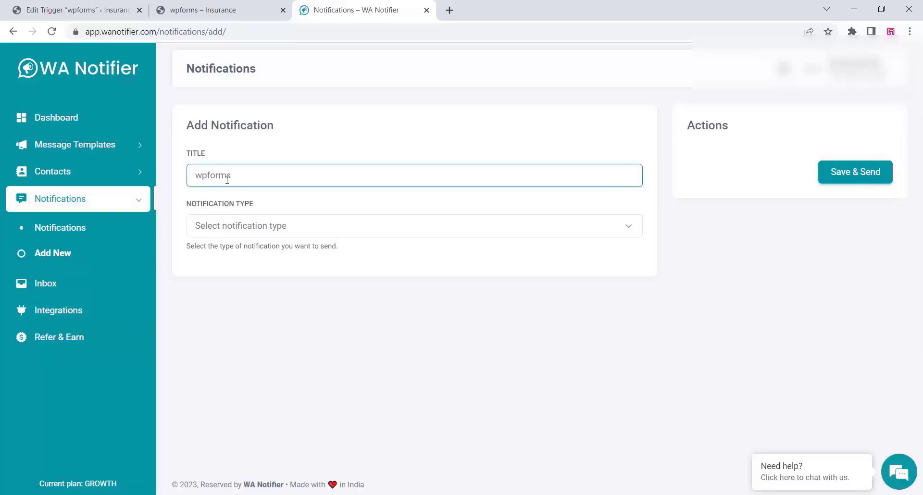
click(234, 226)
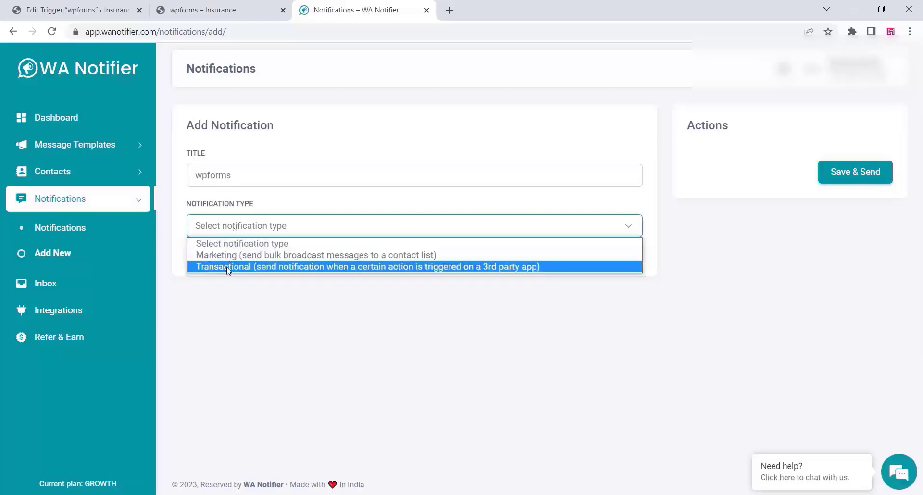
click(228, 267)
click(245, 291)
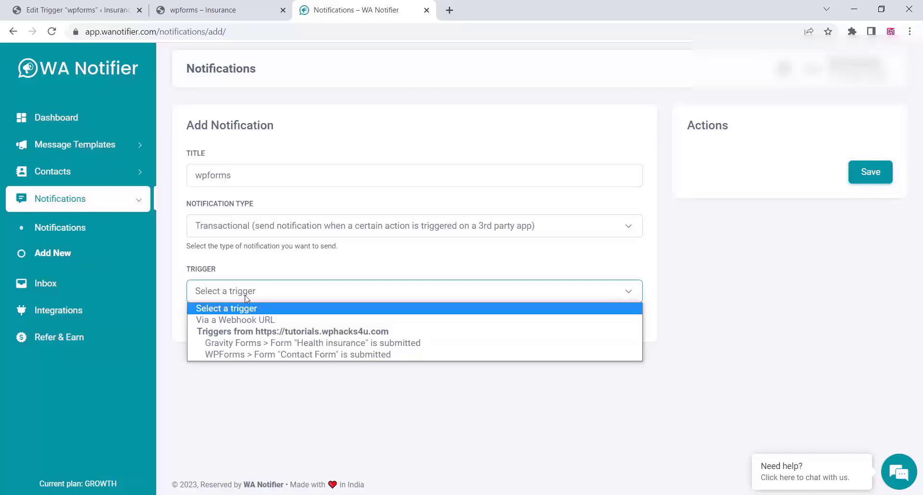
click(259, 357)
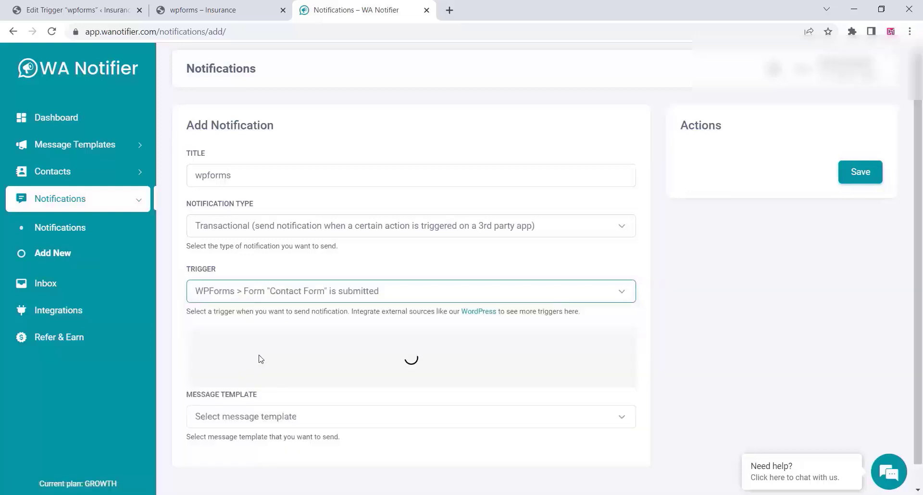
Choose wpforms_received (en) as the notification's message template.
scroll(284, 356, down, 2)
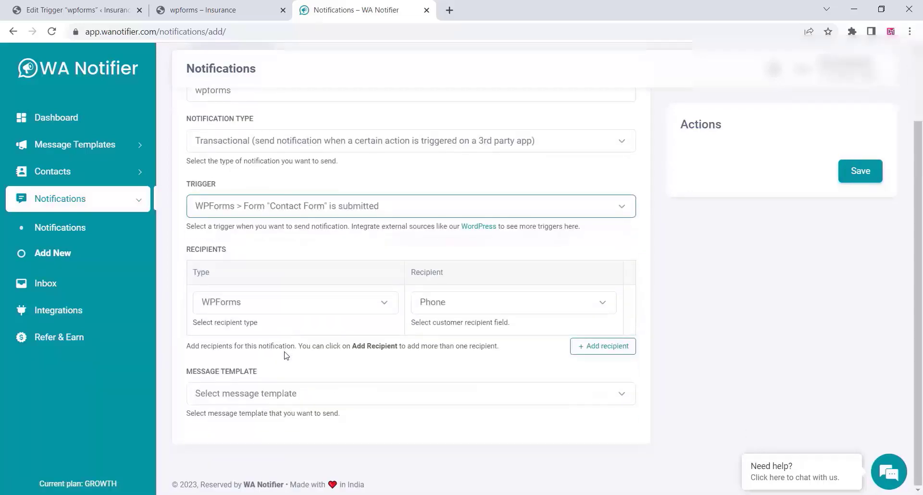
click(269, 394)
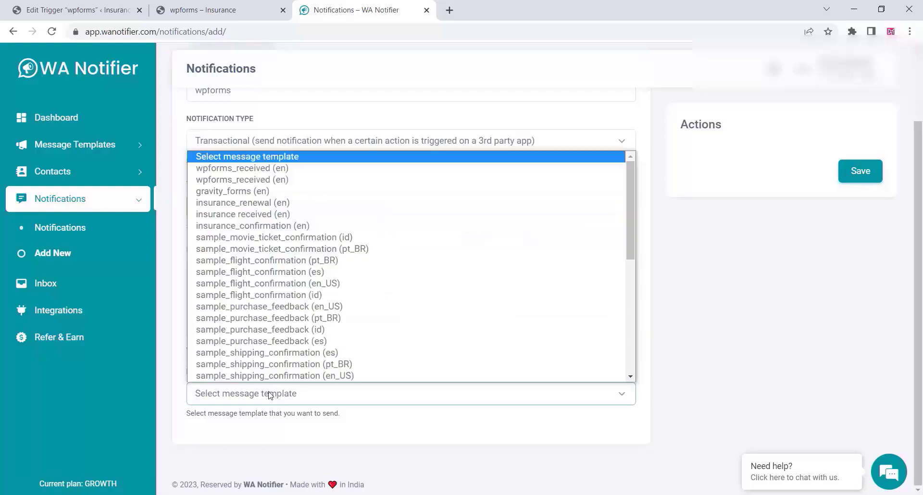
click(272, 168)
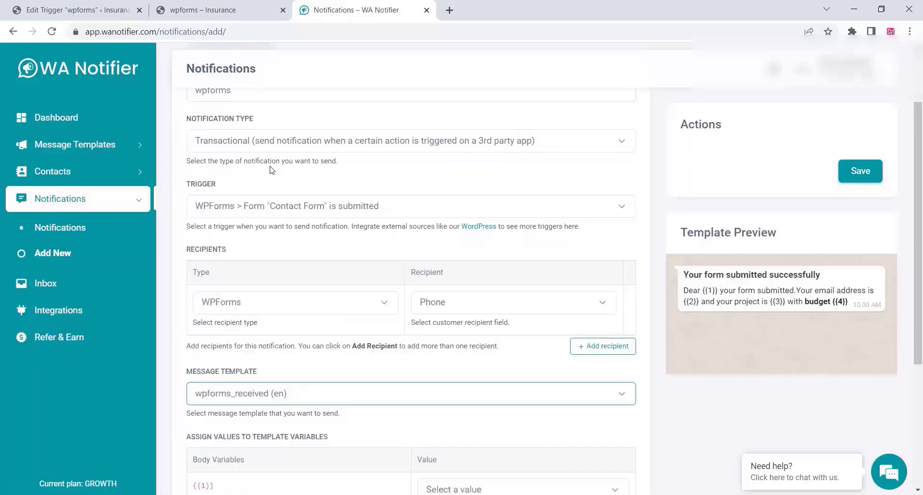
Assign the WPForms fields Your Name to body variable {{1}} and Your Email to {{2}}.
scroll(289, 218, down, 2)
scroll(289, 219, down, 1)
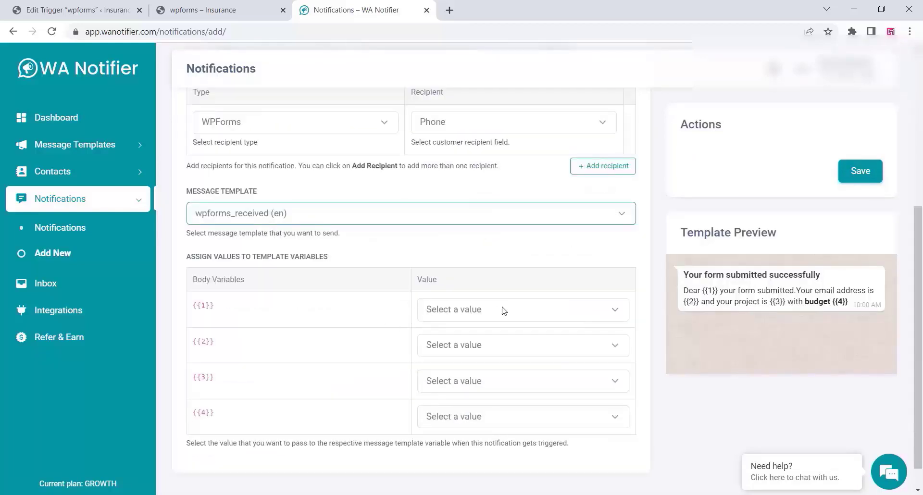
click(486, 309)
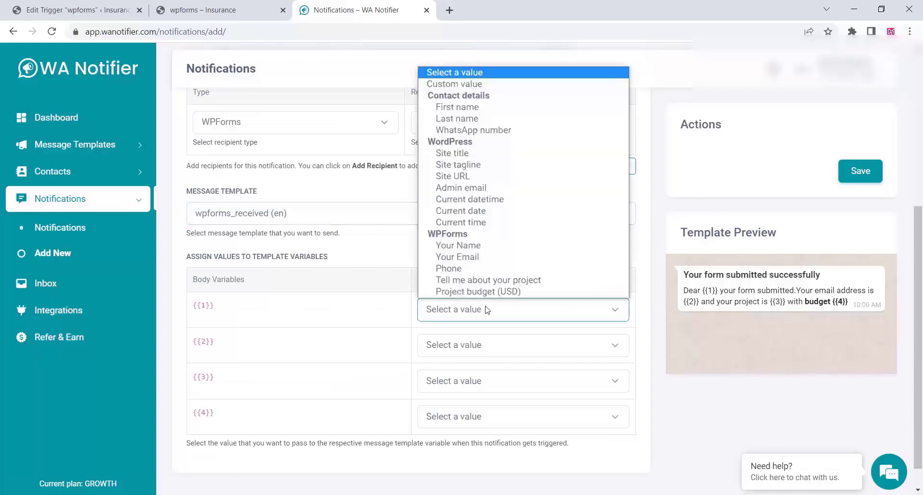
click(484, 247)
click(465, 347)
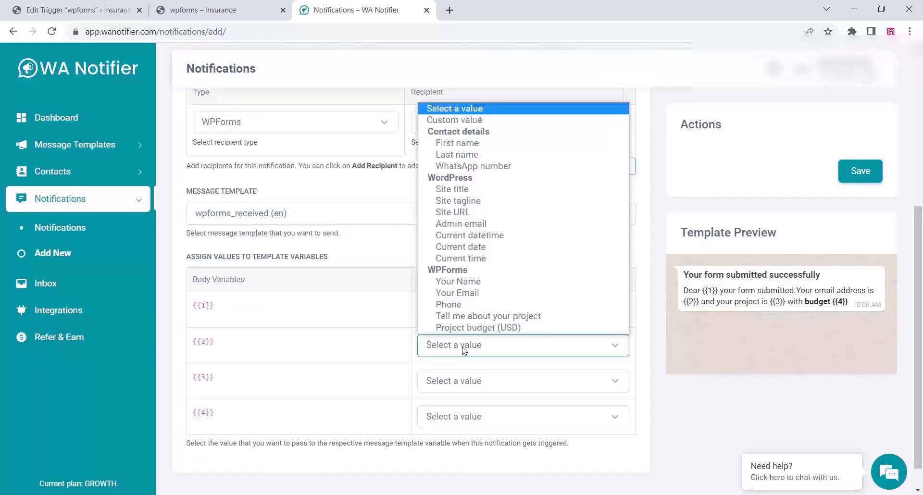
click(472, 294)
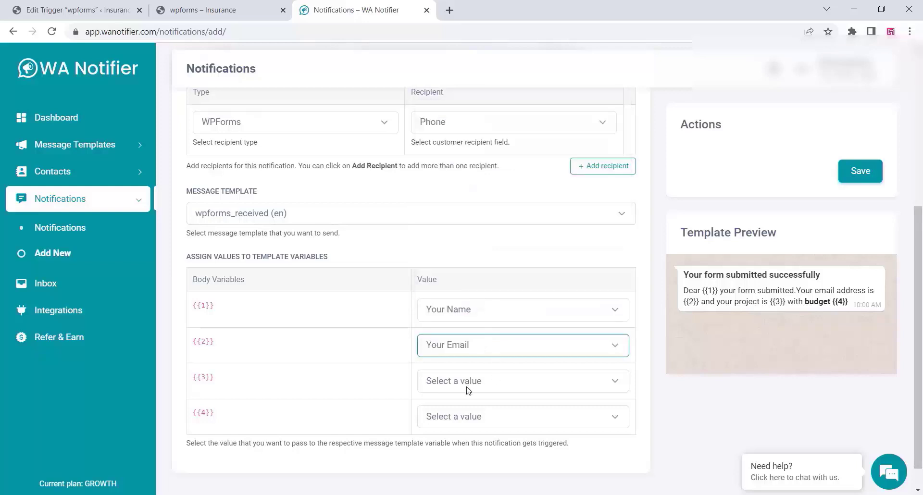
Assign "Tell me about your project" to body variable {{3}} and "Project budget (USD)" to {{4}}, and save the notification.
click(469, 391)
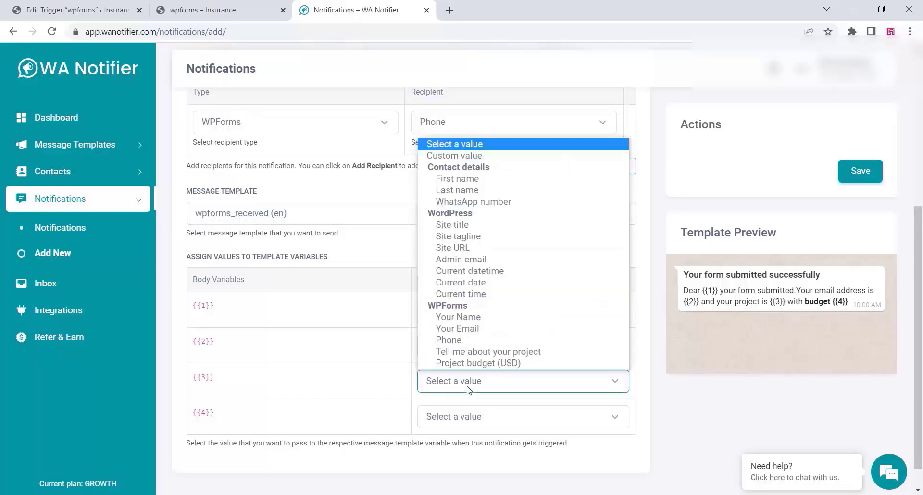
click(465, 352)
click(478, 421)
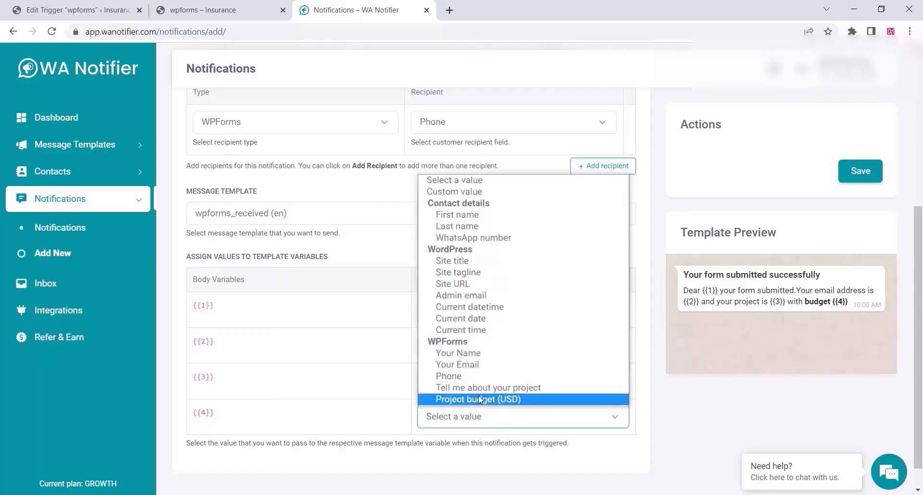
click(478, 399)
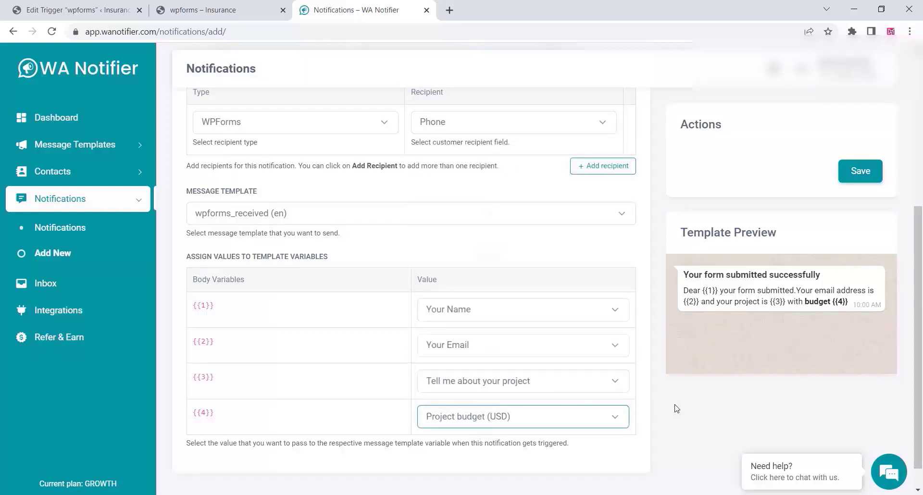
click(864, 173)
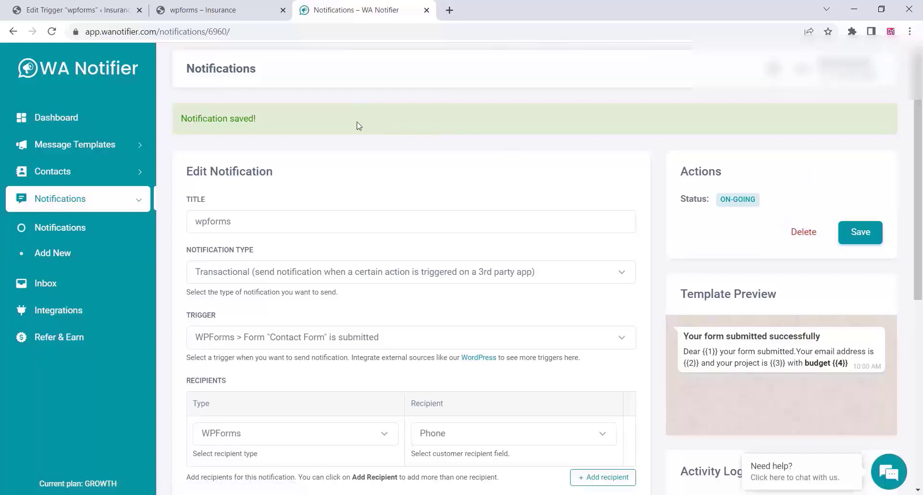
Reload the site's wpforms page and enter the customer's full name in the contact form, with the surname capitalised.
click(224, 3)
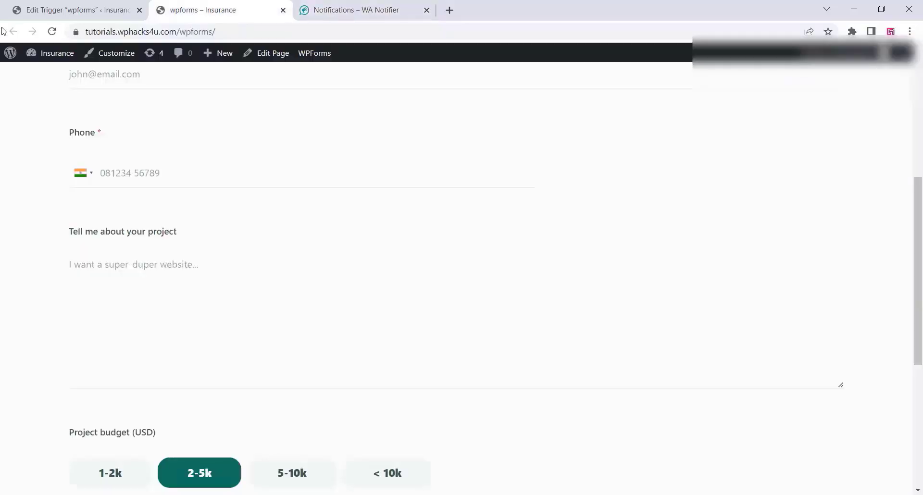
click(52, 32)
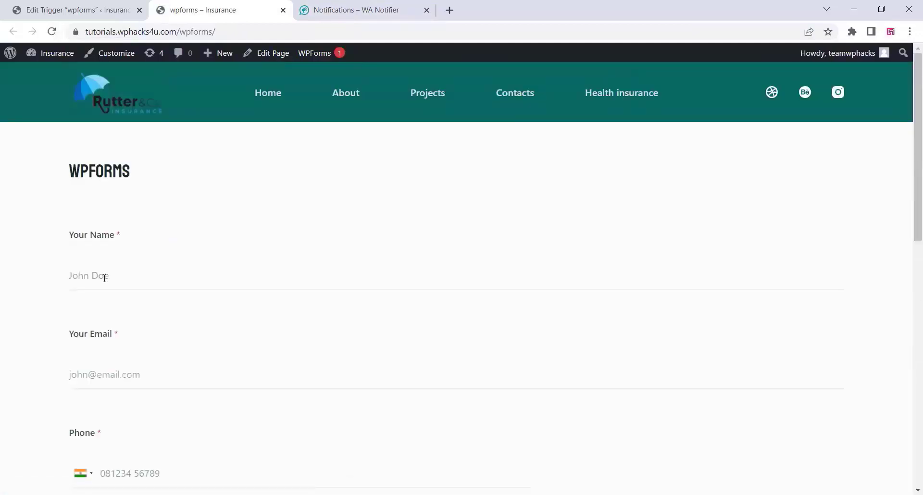
click(100, 278)
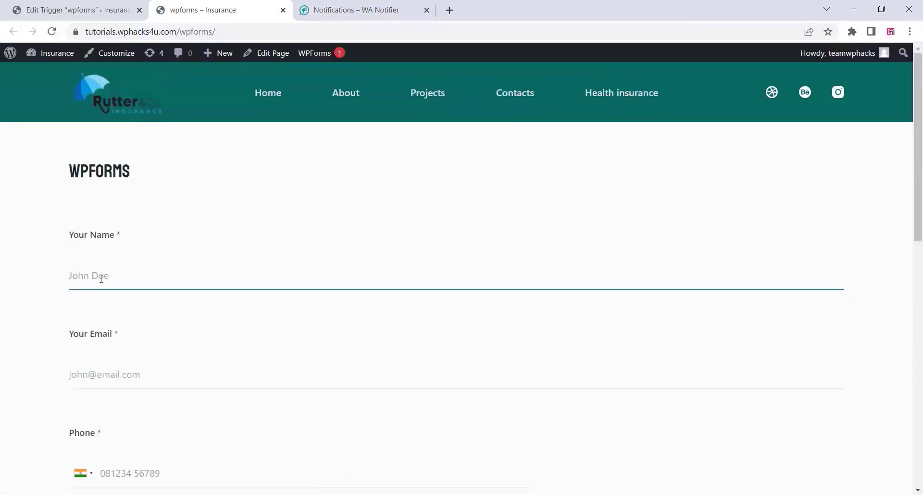
right_click(99, 283)
click(128, 291)
Fill in the customer's email address in the contact form and go to the Phone field.
scroll(116, 274, down, 2)
click(97, 264)
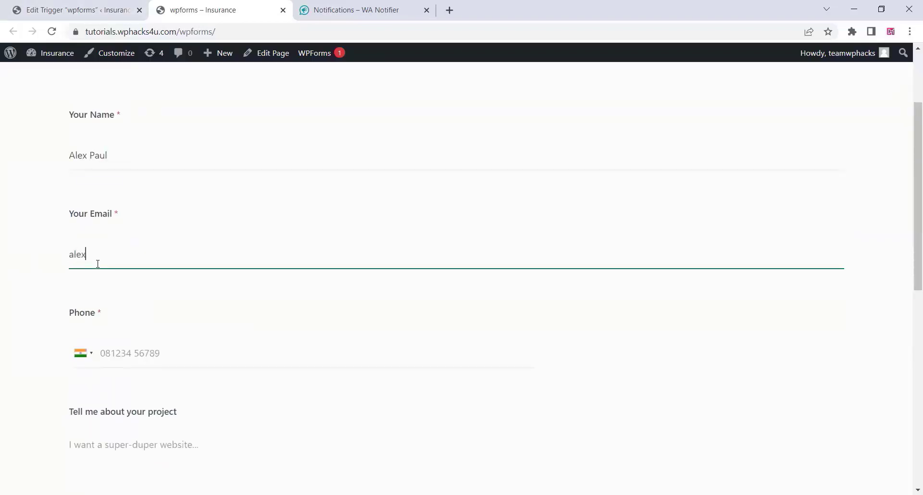
click(105, 356)
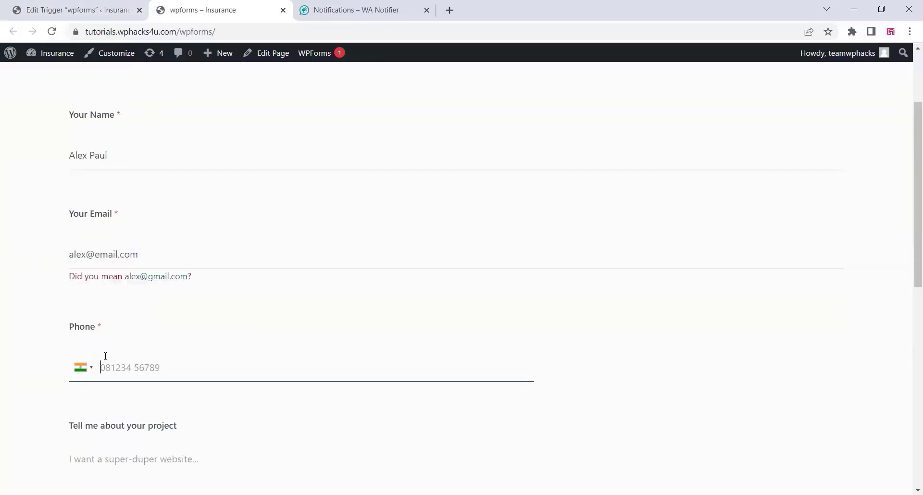
Enter "i want a e-commerce website" as the project description in the contact form.
scroll(116, 323, down, 2)
scroll(144, 269, down, 2)
click(121, 226)
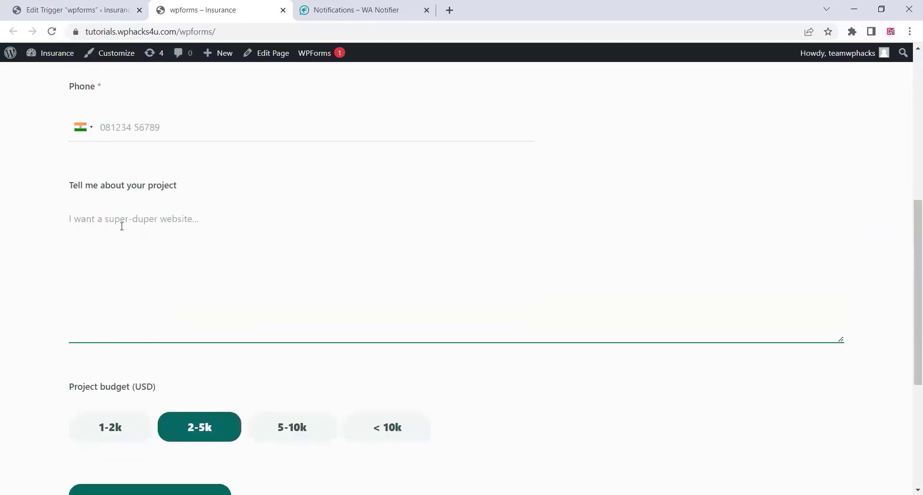
text(i want a e-commerce website)
Choose 5-10k as the project budget and submit the contact form.
click(292, 427)
scroll(138, 345, down, 4)
click(140, 323)
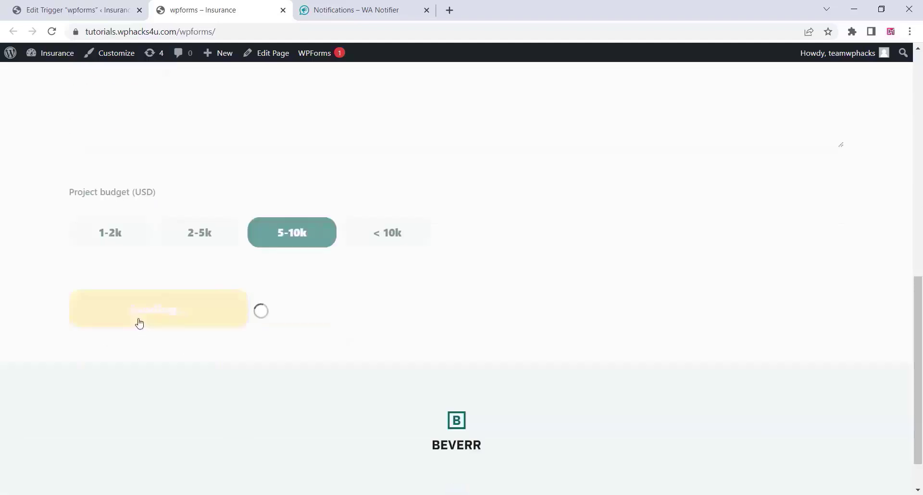